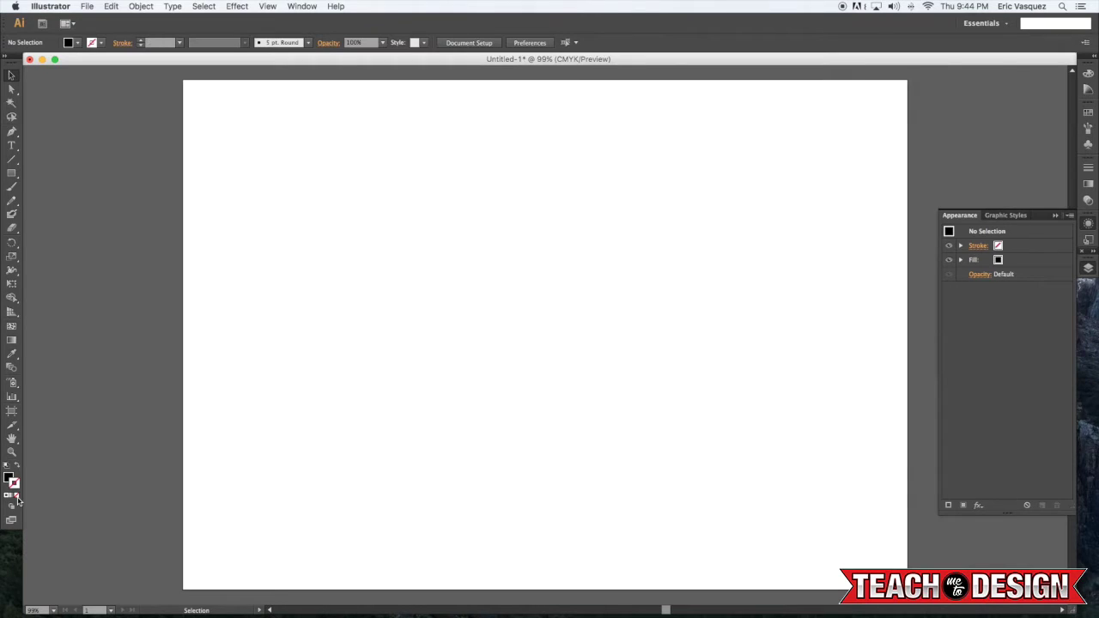
# - Create a point text object reading "cream" in lowercase near the upper-left part of the artboard
pyautogui.hscroll(-5, 318, 313)
pyautogui.moveTo(459, 281); pyautogui.dragTo(287, 300)
pyautogui.press('t')
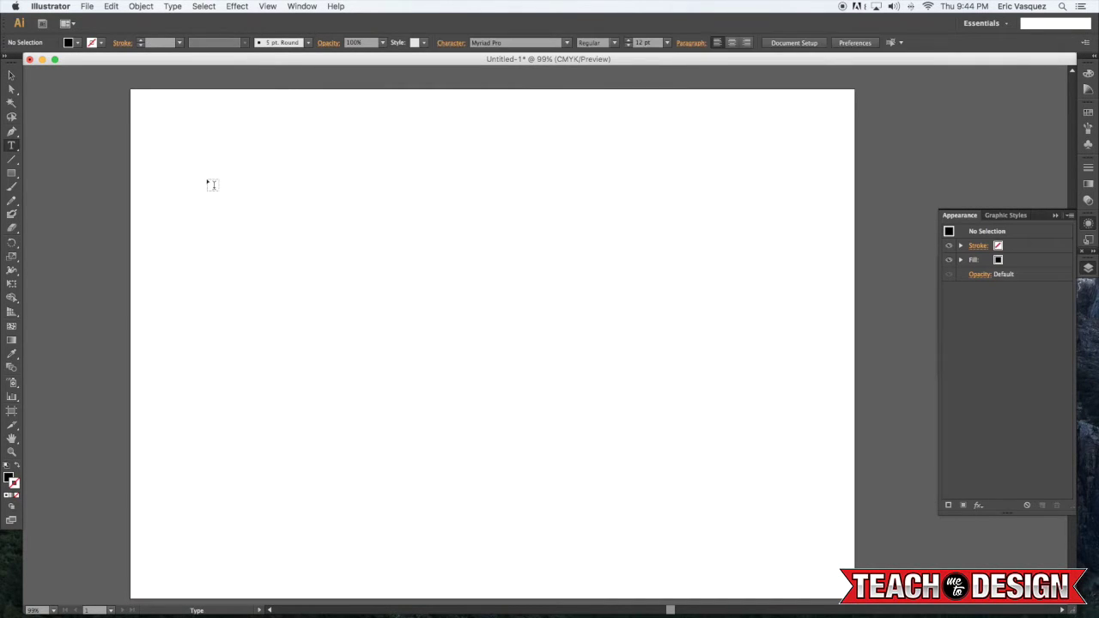
pyautogui.click(208, 181)
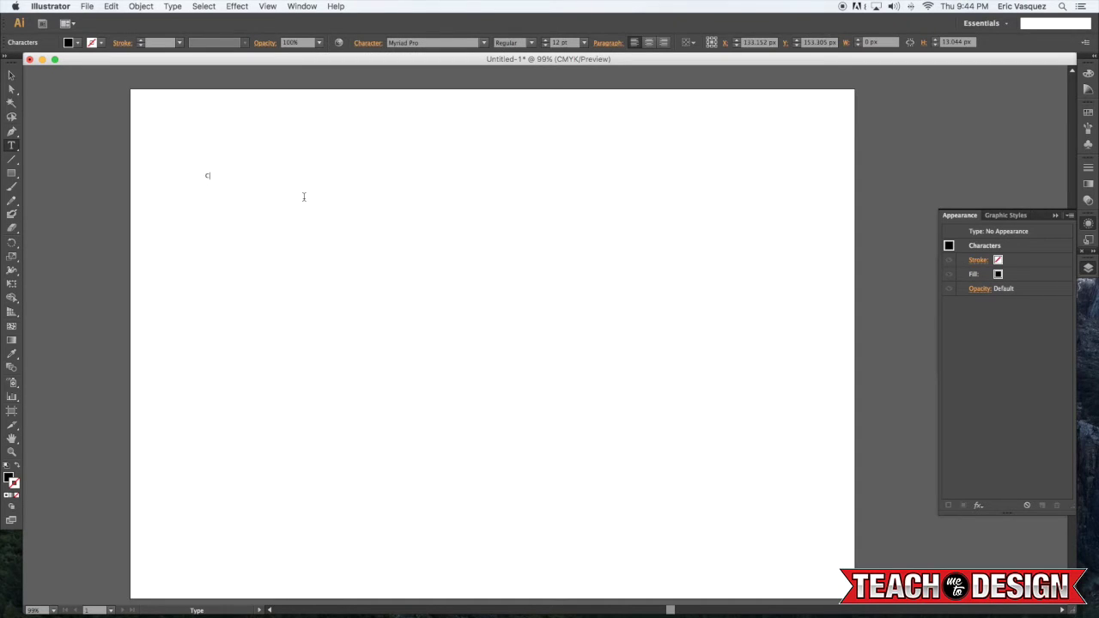
pyautogui.write('CREAM')
pyautogui.press('super+a')
pyautogui.write('cr')
# - Enlarge the "cream" text to about 163.5 pt and move it toward the middle of the artboard
pyautogui.click(11, 76)
pyautogui.moveTo(224, 181); pyautogui.dragTo(461, 298)
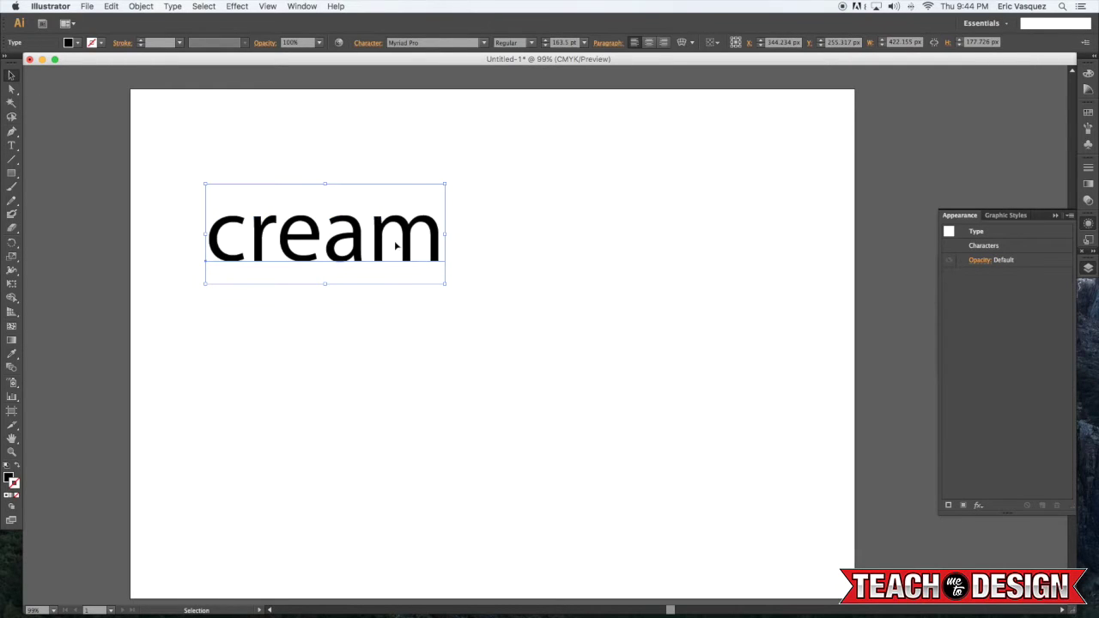
pyautogui.moveTo(397, 248); pyautogui.dragTo(484, 263)
# - Try the Abadi MT Condensed Light, Alfred La Moule and Andale Mono fonts on the "cream" text
pyautogui.click(438, 43)
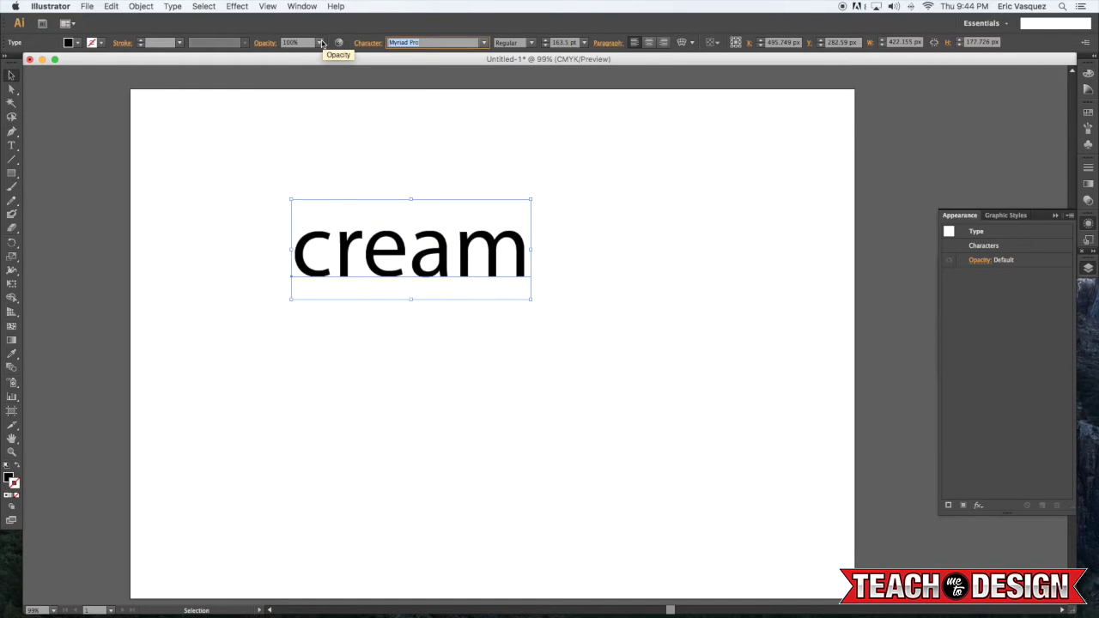
pyautogui.write('adi MT Condensed Light')
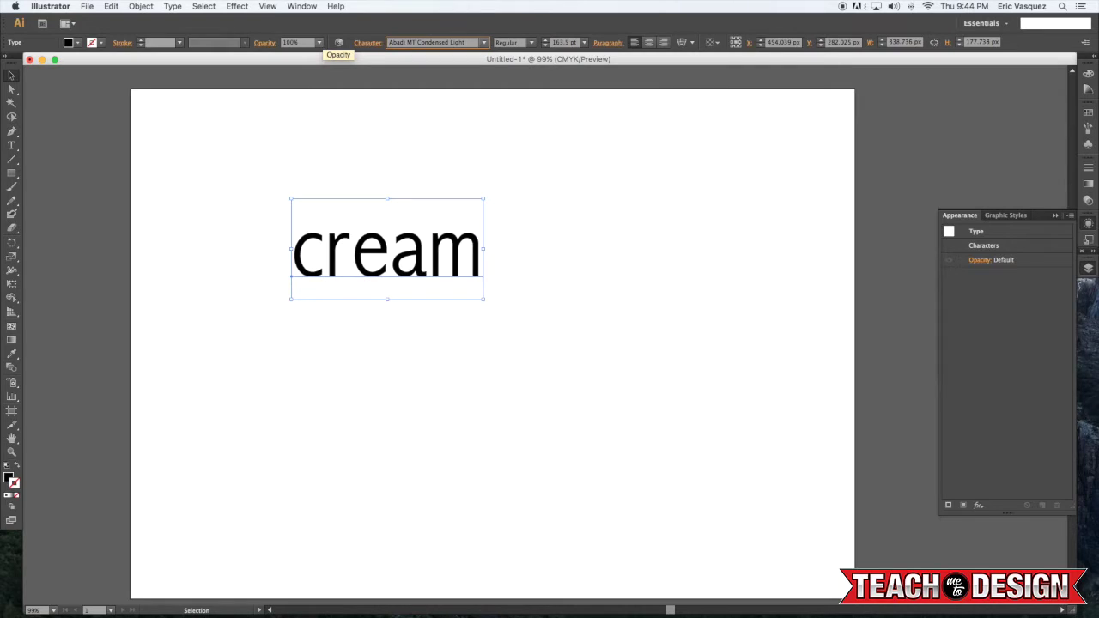
pyautogui.press('Down')
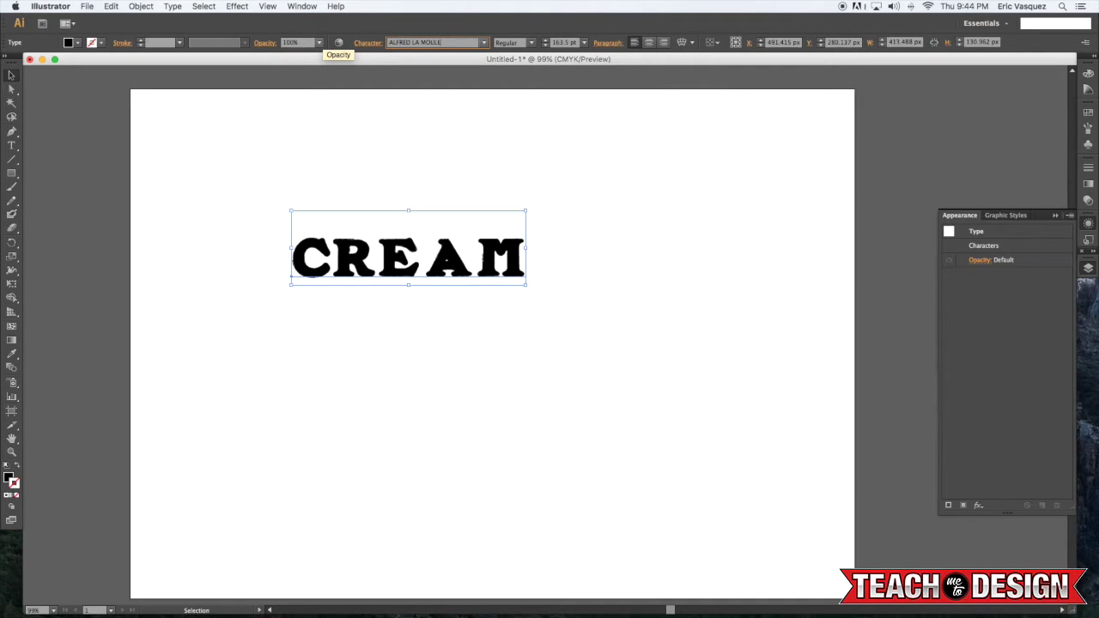
pyautogui.moveTo(446, 42); pyautogui.dragTo(348, 49)
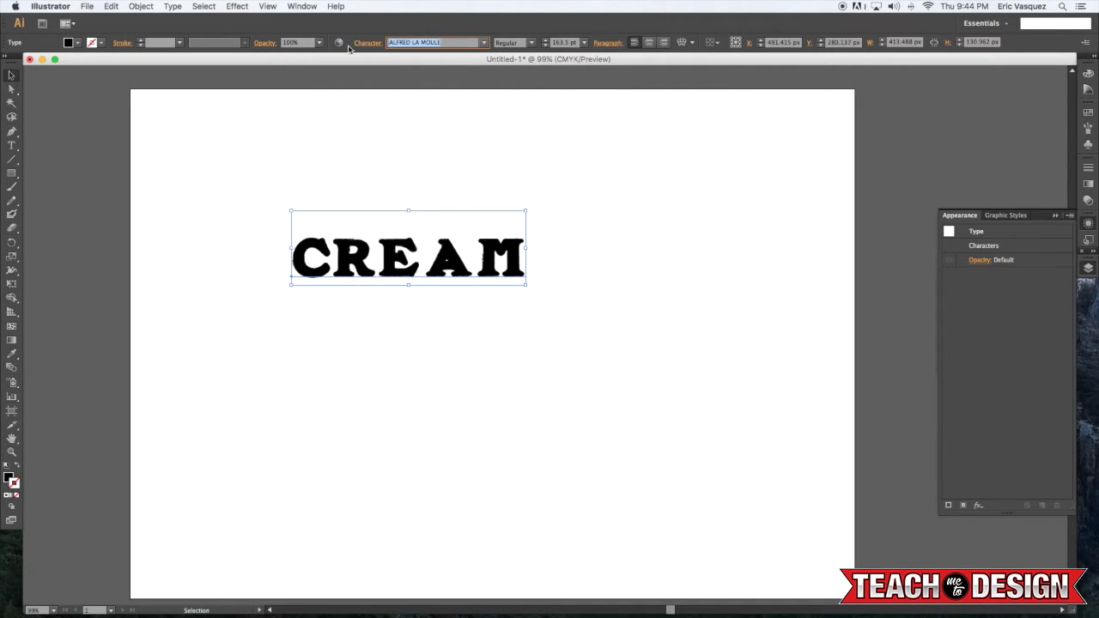
pyautogui.click(486, 45)
pyautogui.click(438, 94)
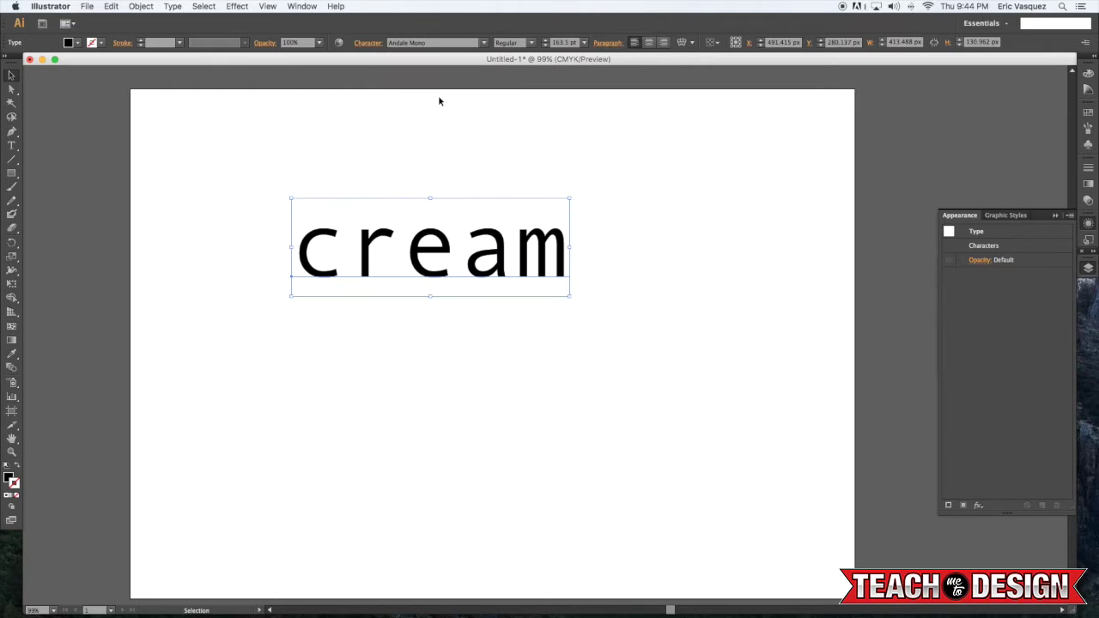
pyautogui.moveTo(477, 42); pyautogui.dragTo(343, 37)
pyautogui.press('Down')
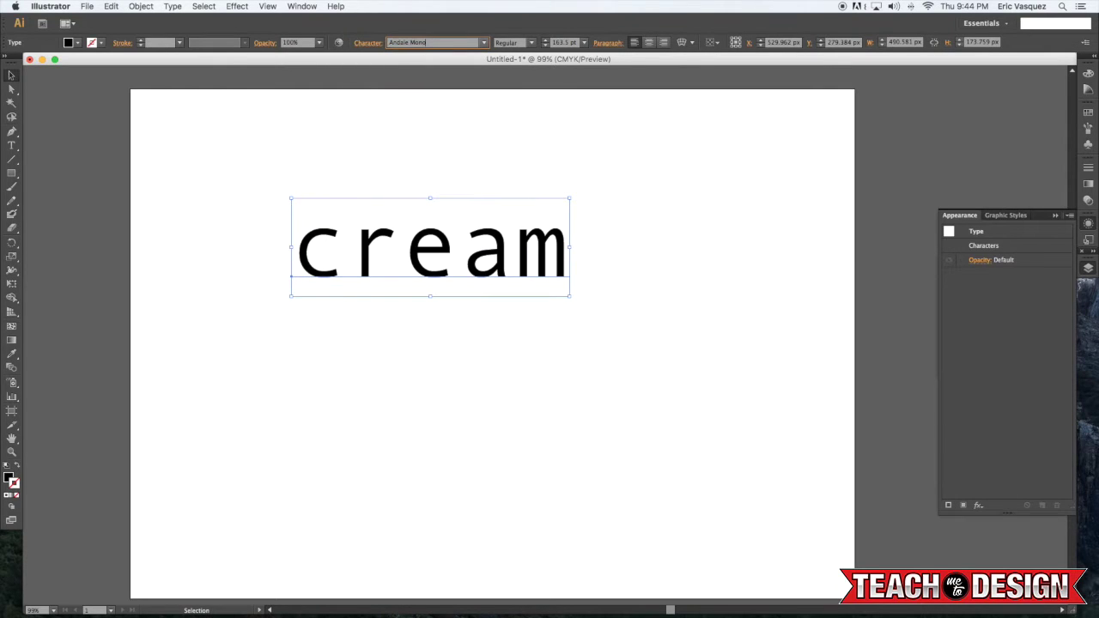
# - Try the Arial Narrow and Athelas fonts on the "cream" text
pyautogui.press('super+a')
pyautogui.click(483, 42)
pyautogui.click(442, 117)
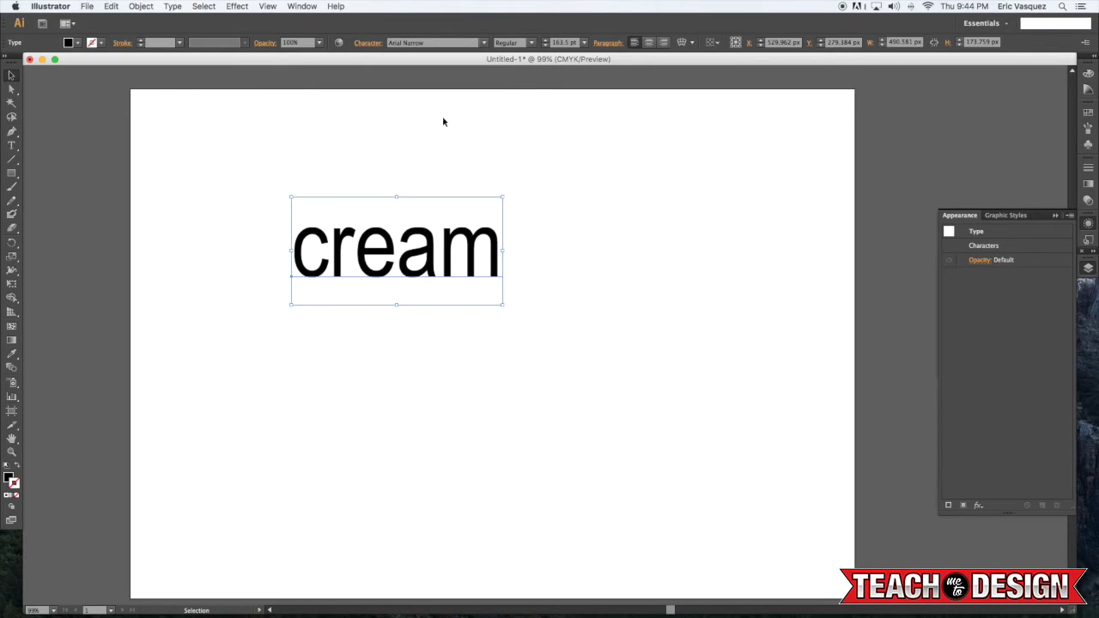
pyautogui.click(483, 42)
pyautogui.click(443, 63)
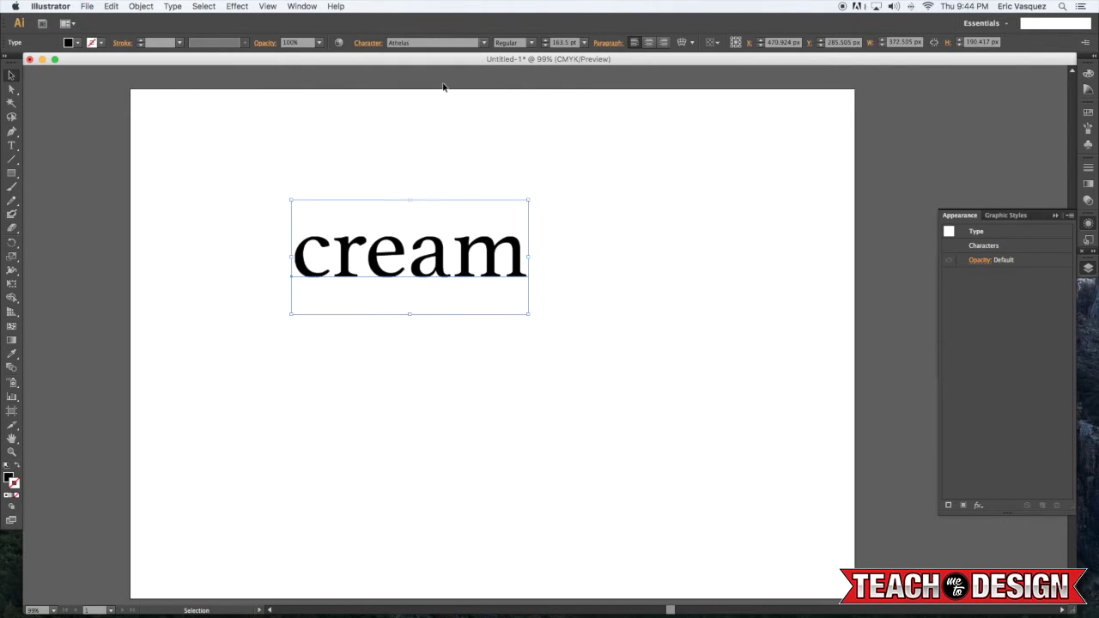
pyautogui.press('Down')
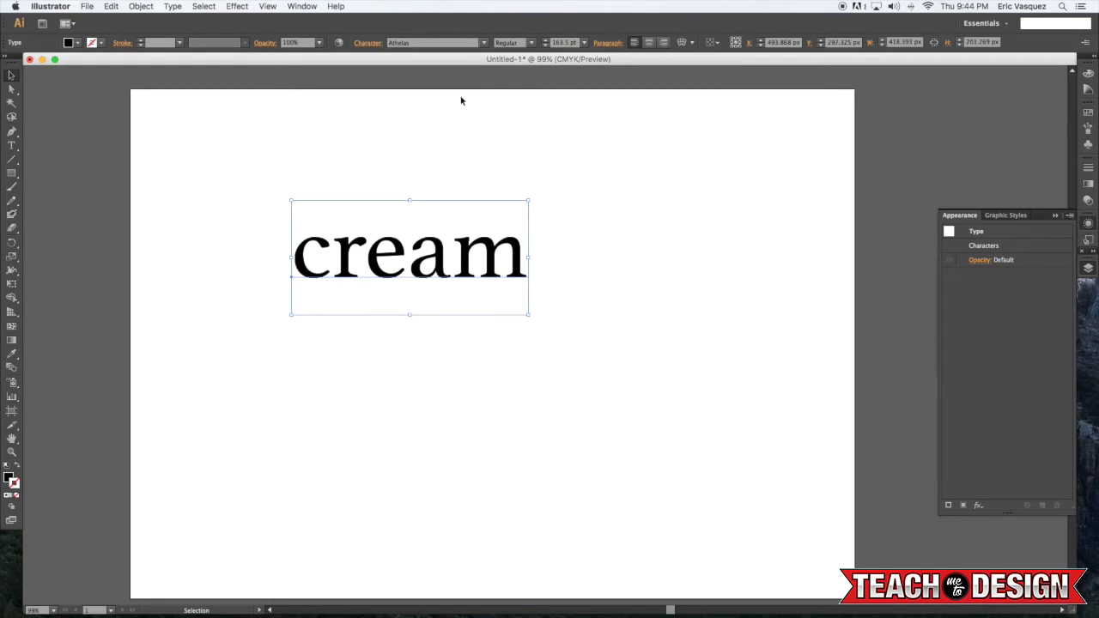
# - Set the font of the "cream" text to Avenir Next
pyautogui.hscroll(1, 461, 100)
pyautogui.click(441, 43)
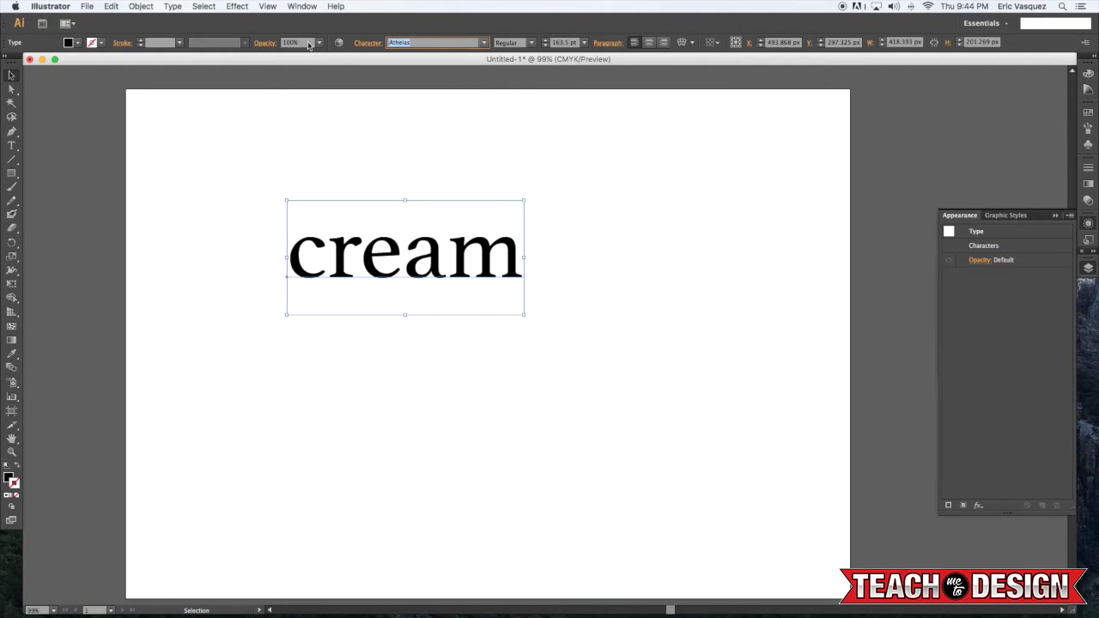
pyautogui.click(485, 43)
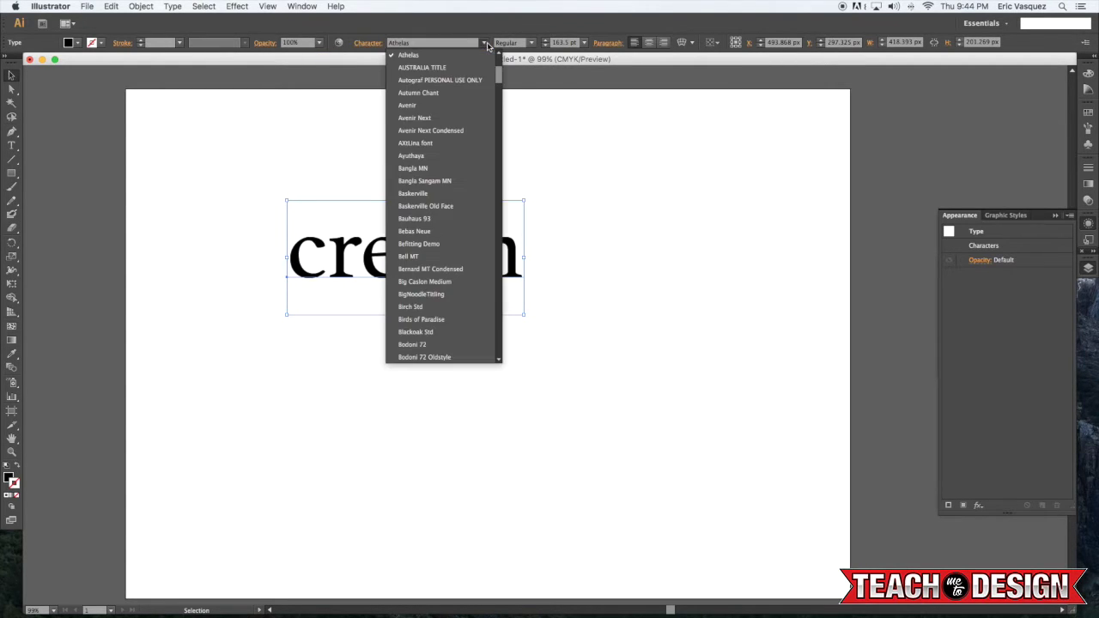
pyautogui.click(423, 118)
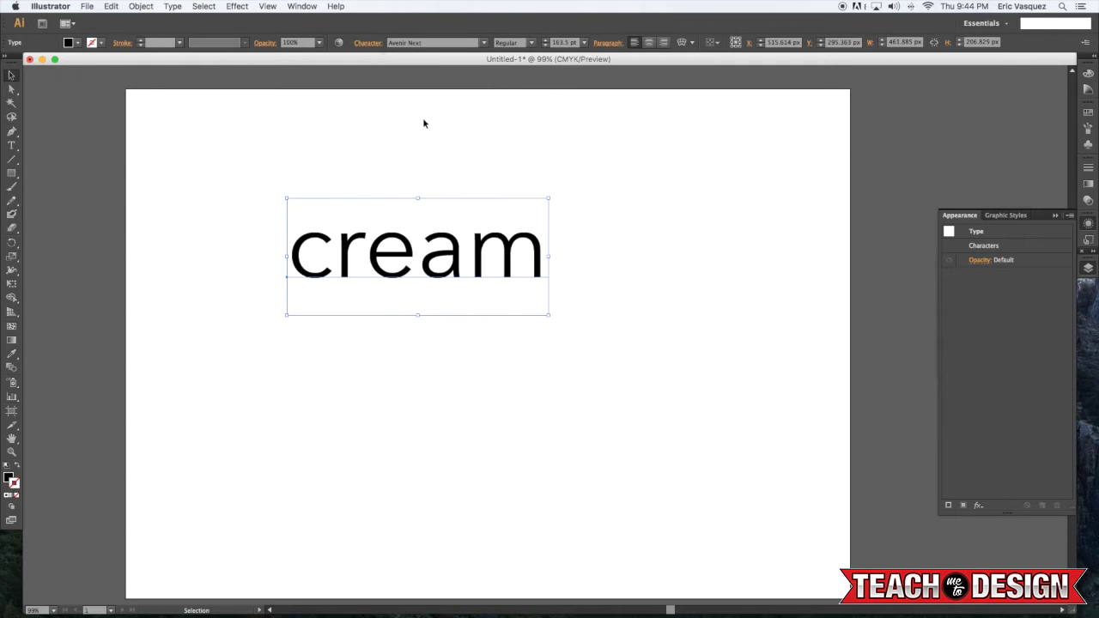
# - Duplicate the "cream" text, placing one copy at the upper left and the other lower right on the artboard
pyautogui.click(441, 137)
pyautogui.moveTo(489, 252); pyautogui.dragTo(623, 317)
pyautogui.moveTo(631, 189); pyautogui.dragTo(388, 146)
pyautogui.moveTo(431, 209); pyautogui.dragTo(264, 138)
pyautogui.click(421, 182)
pyautogui.click(471, 244)
pyautogui.moveTo(546, 320); pyautogui.dragTo(504, 279)
pyautogui.press('super+plus')
pyautogui.press('super+plus')
pyautogui.press('space')
pyautogui.moveTo(504, 277); pyautogui.dragTo(572, 350)
pyautogui.hscroll(-2, 545, 341)
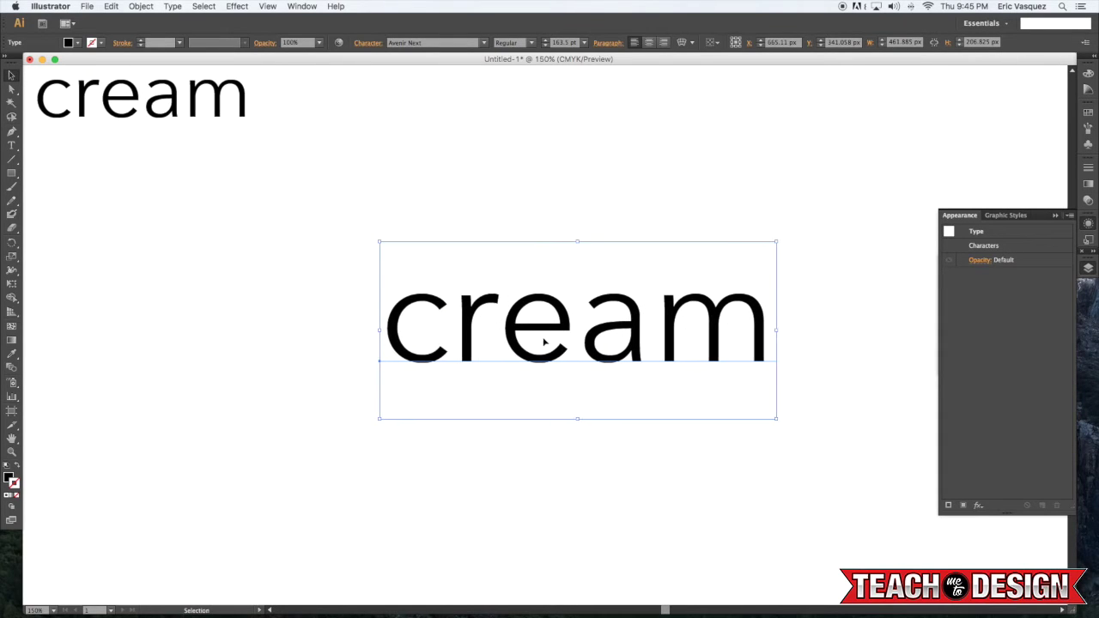
pyautogui.press('space')
pyautogui.moveTo(564, 331); pyautogui.dragTo(533, 330)
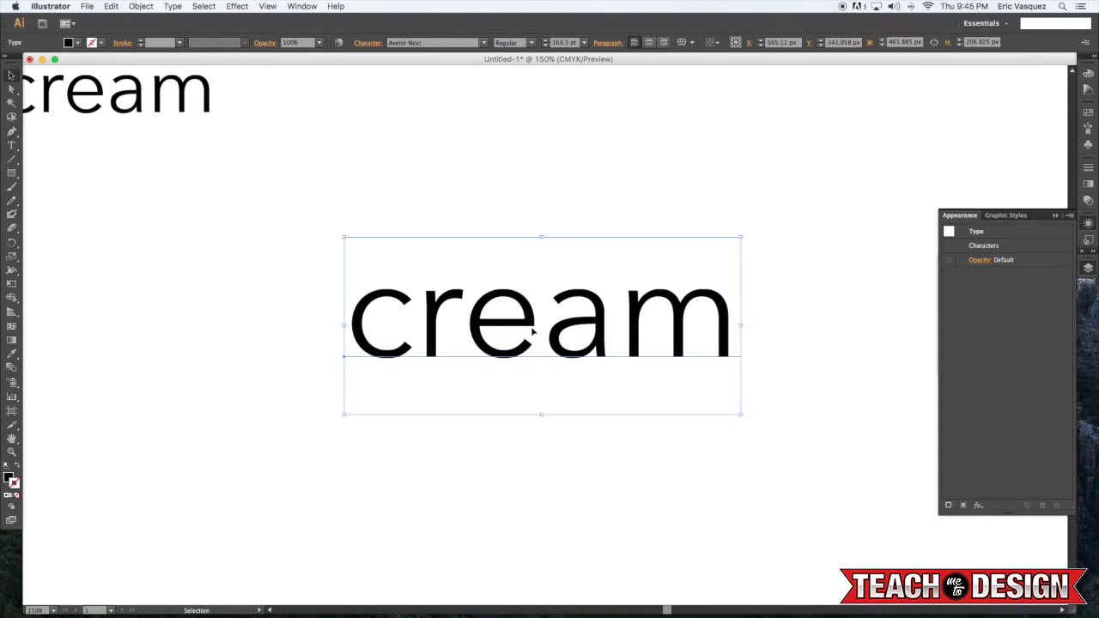
# - Switch to full-screen mode with the menu bar and show the lower "cream" copy at 200% zoom
pyautogui.press('f')
pyautogui.press('super+plus')
pyautogui.press('space')
pyautogui.moveTo(533, 329)
pyautogui.mouseDown()
pyautogui.moveTo(556, 370)
pyautogui.moveTo(530, 313)
pyautogui.mouseUp()
pyautogui.hscroll(-1, 534, 312)
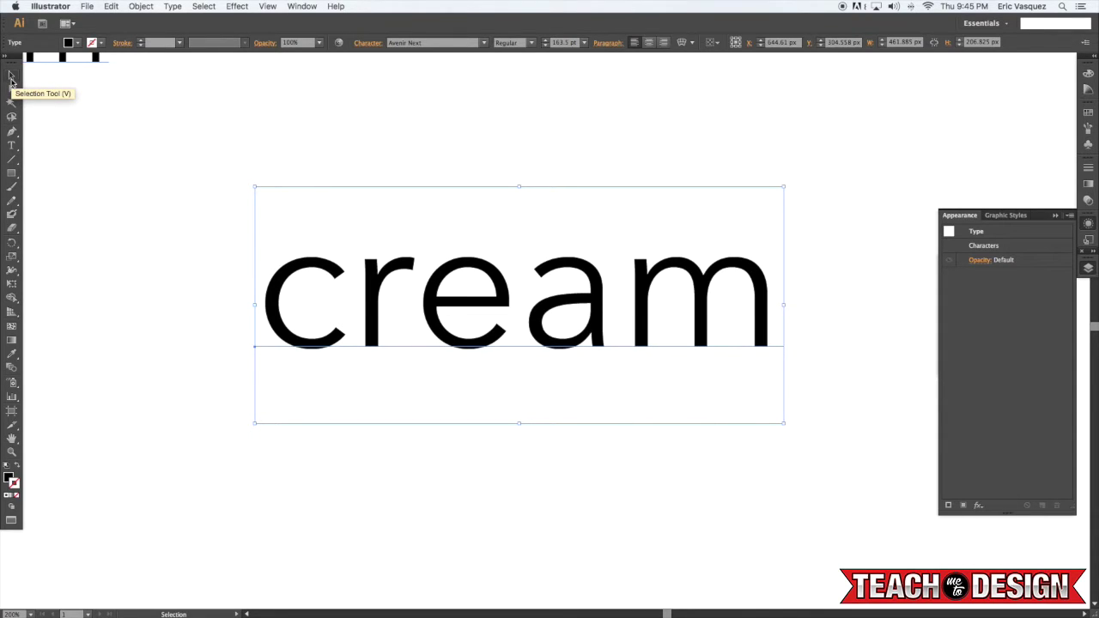
# - Append "ery" to the lower "cream" text, and delete those added letters again
pyautogui.hscroll(1, 217, 154)
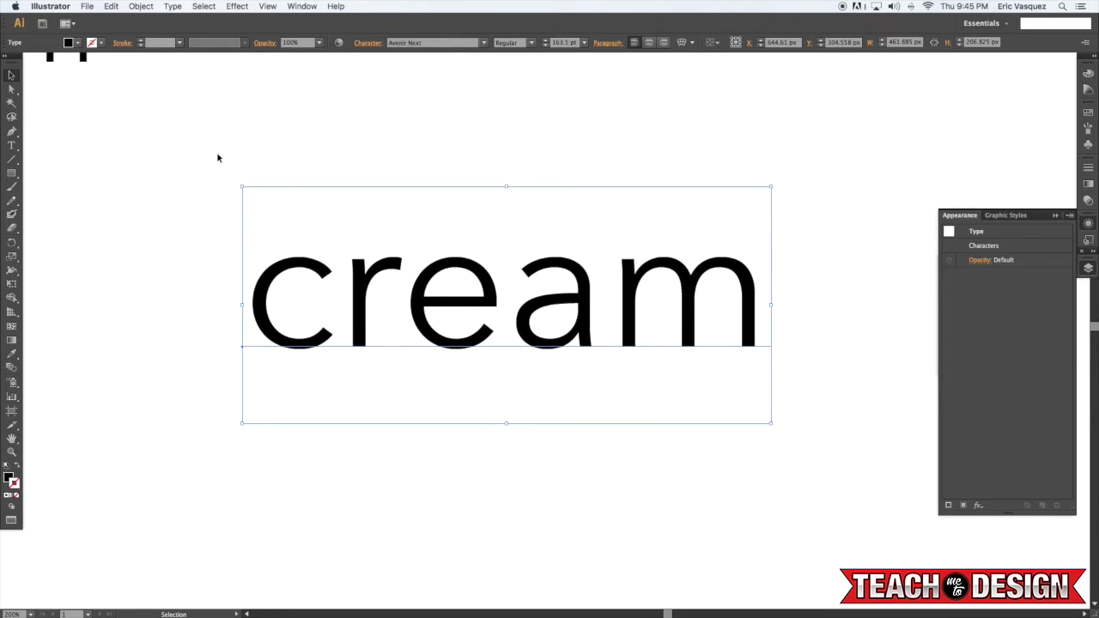
pyautogui.hscroll(1, 309, 209)
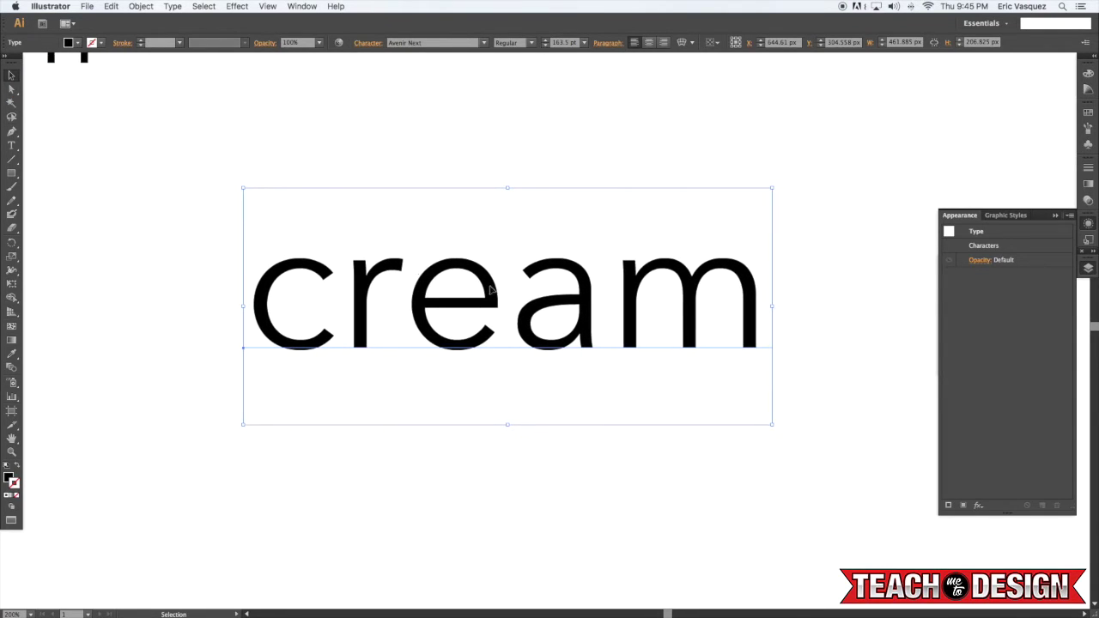
pyautogui.press('t')
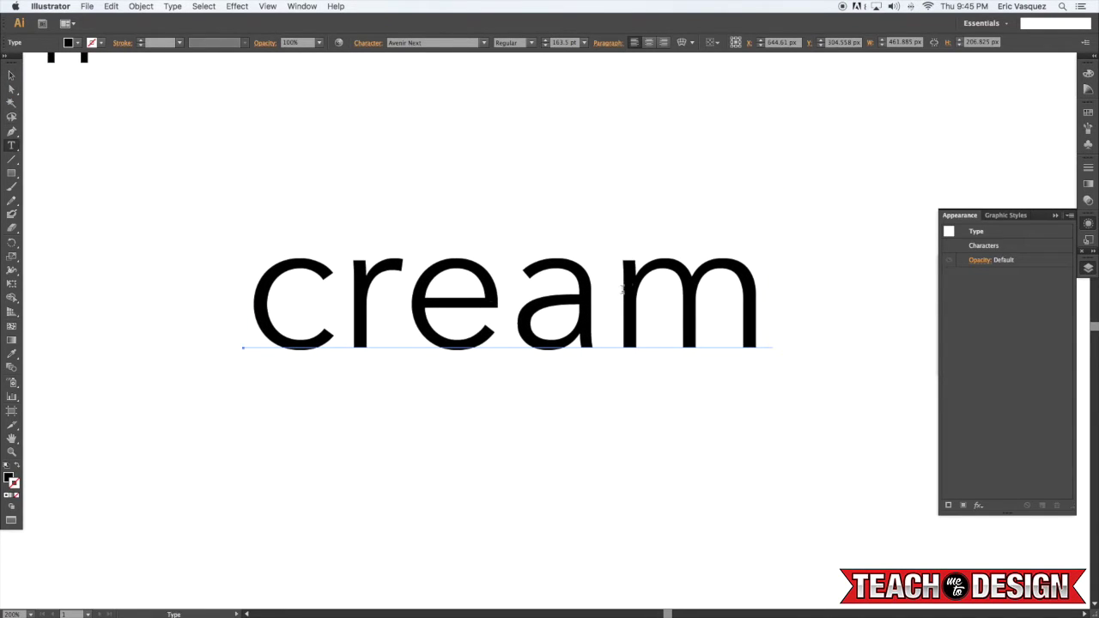
pyautogui.click(633, 289)
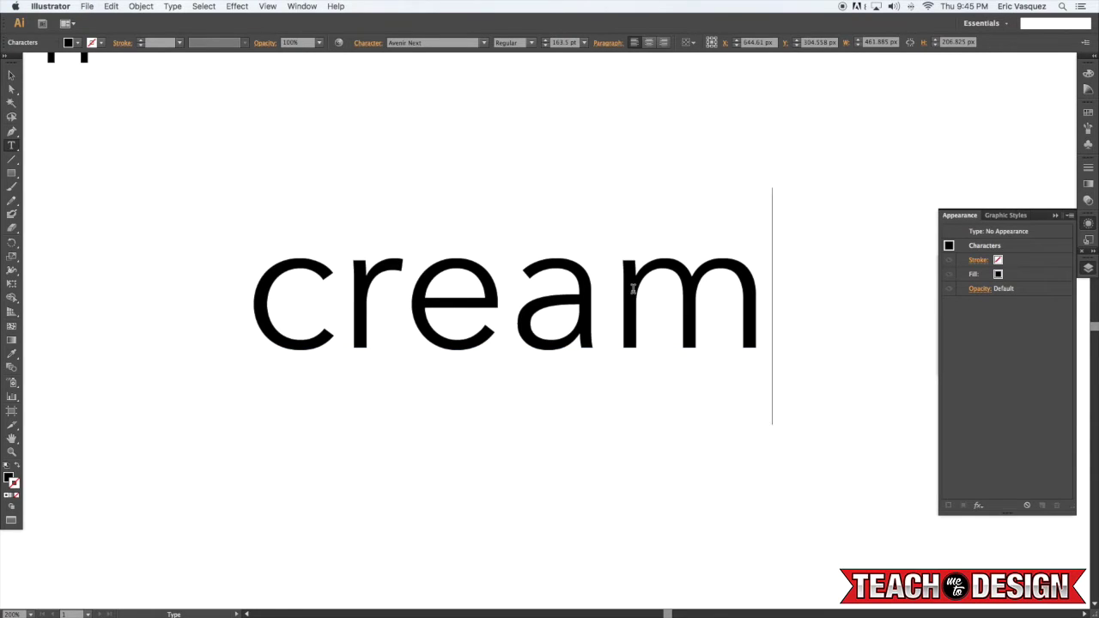
pyautogui.write('ery')
pyautogui.hscroll(-3, 633, 293)
pyautogui.press('super+shift+a')
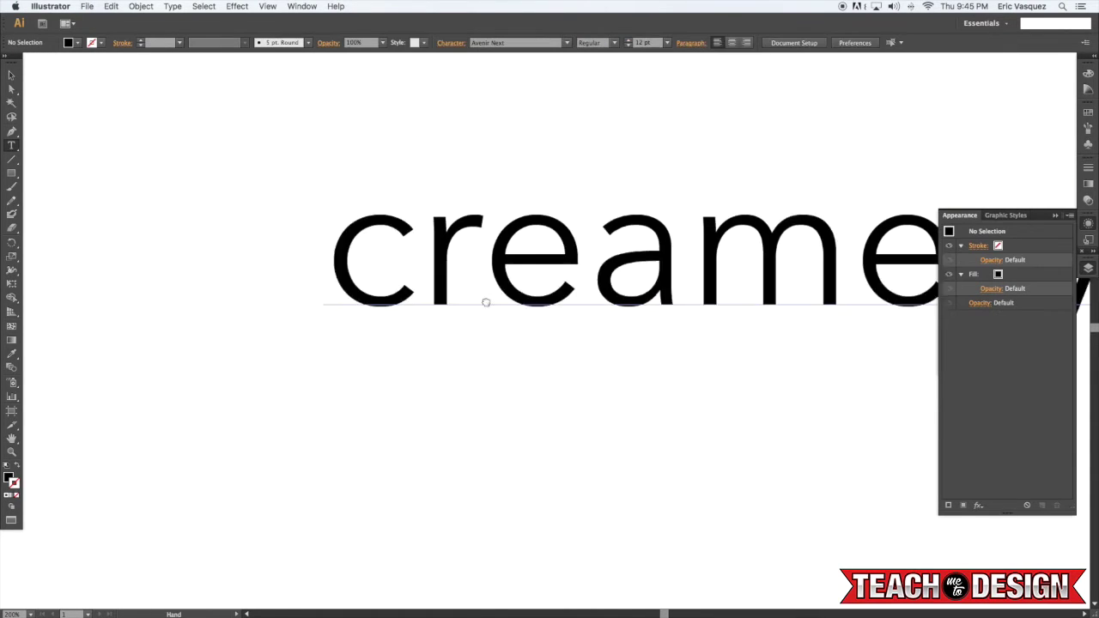
pyautogui.hscroll(5, 515, 300)
pyautogui.moveTo(675, 273); pyautogui.dragTo(1049, 273)
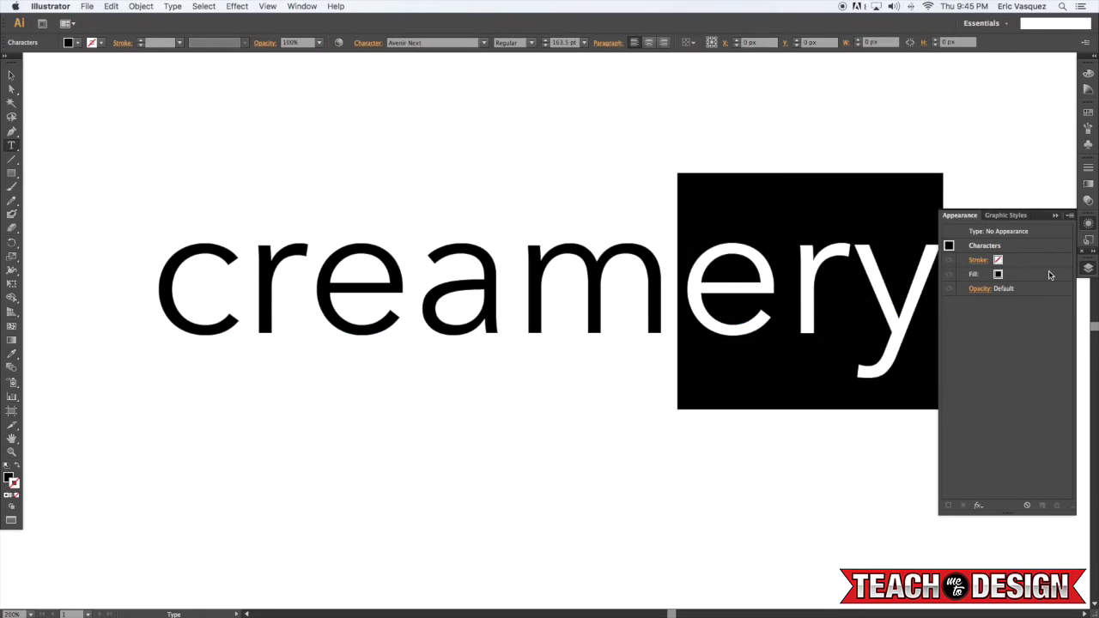
pyautogui.press('BackSpace')
pyautogui.press('super+shift+a')
# - Move the lower "cream" text slightly to the right and convert it to outlines
pyautogui.press('v')
pyautogui.moveTo(589, 279); pyautogui.dragTo(611, 284)
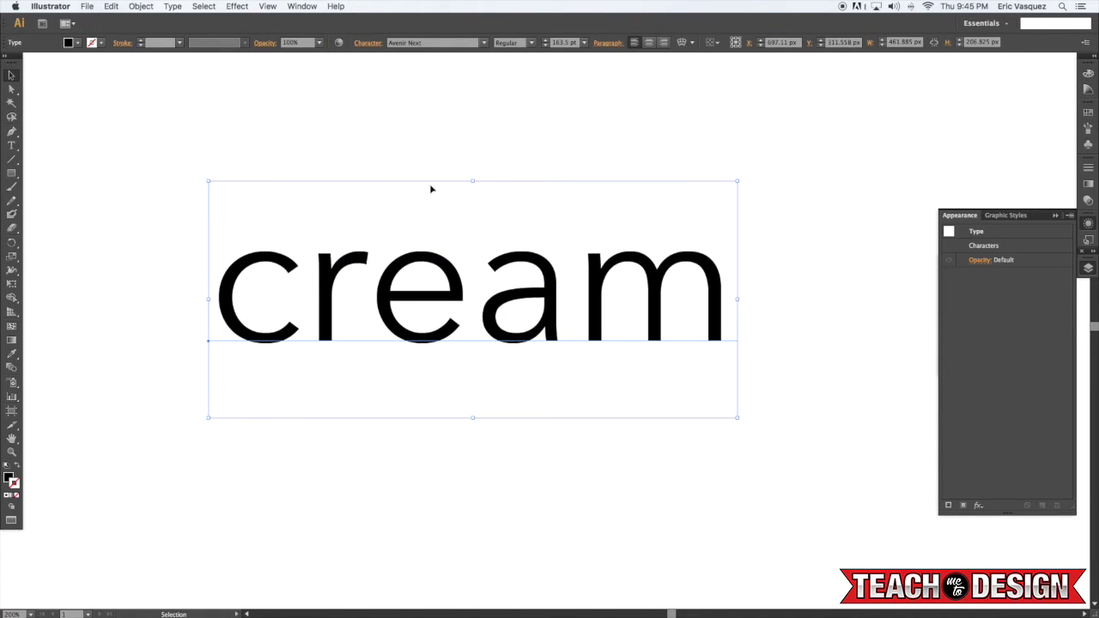
pyautogui.click(139, 6)
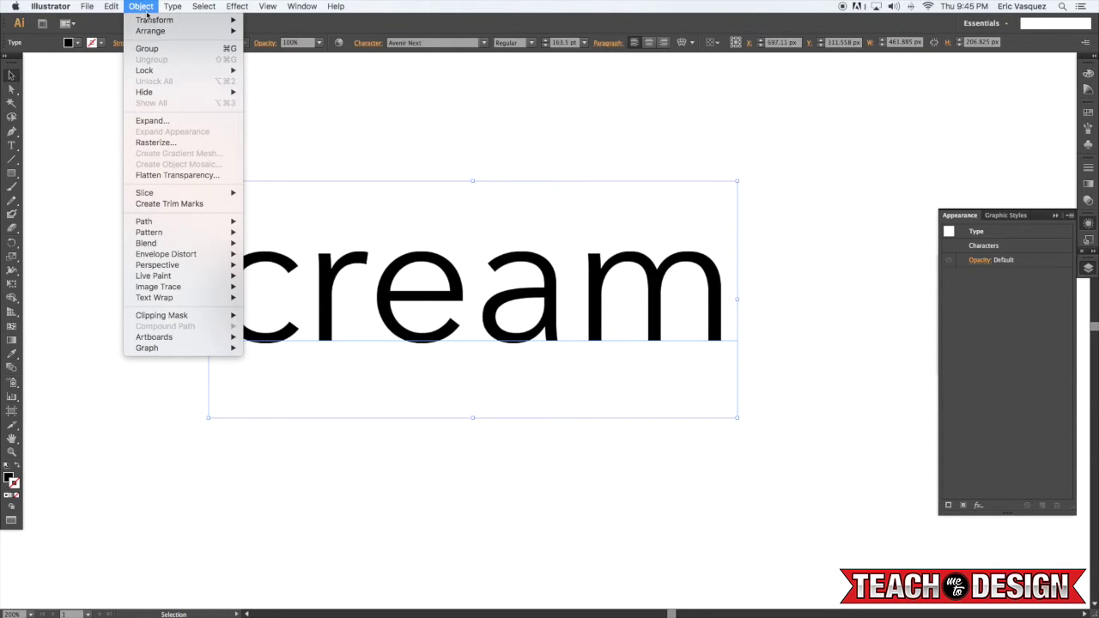
pyautogui.moveTo(180, 98)
pyautogui.moveTo(181, 5)
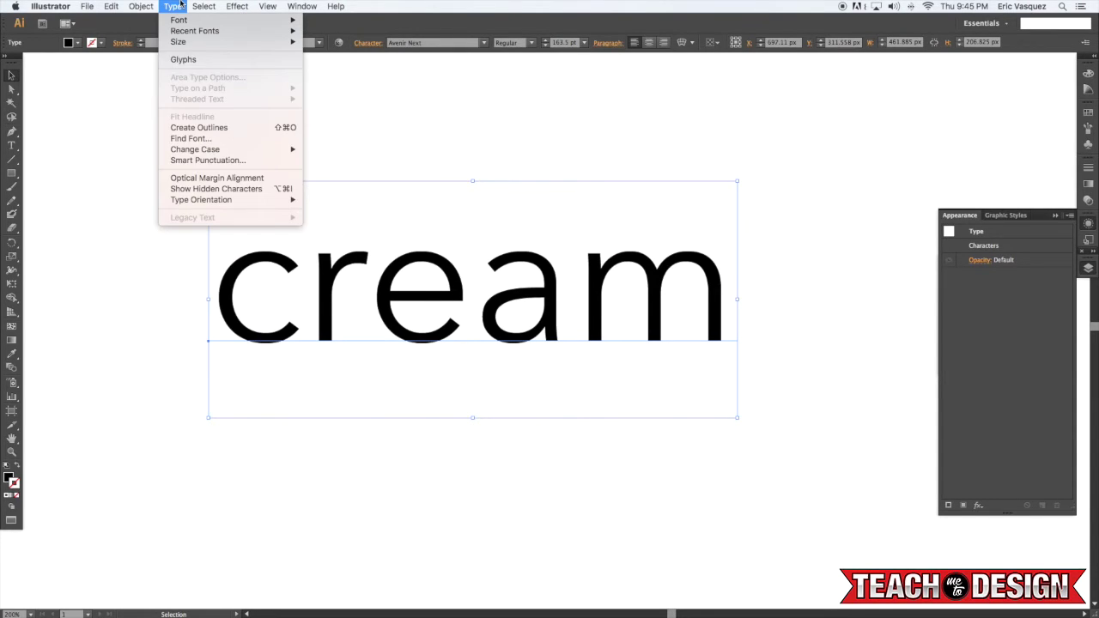
pyautogui.click(217, 127)
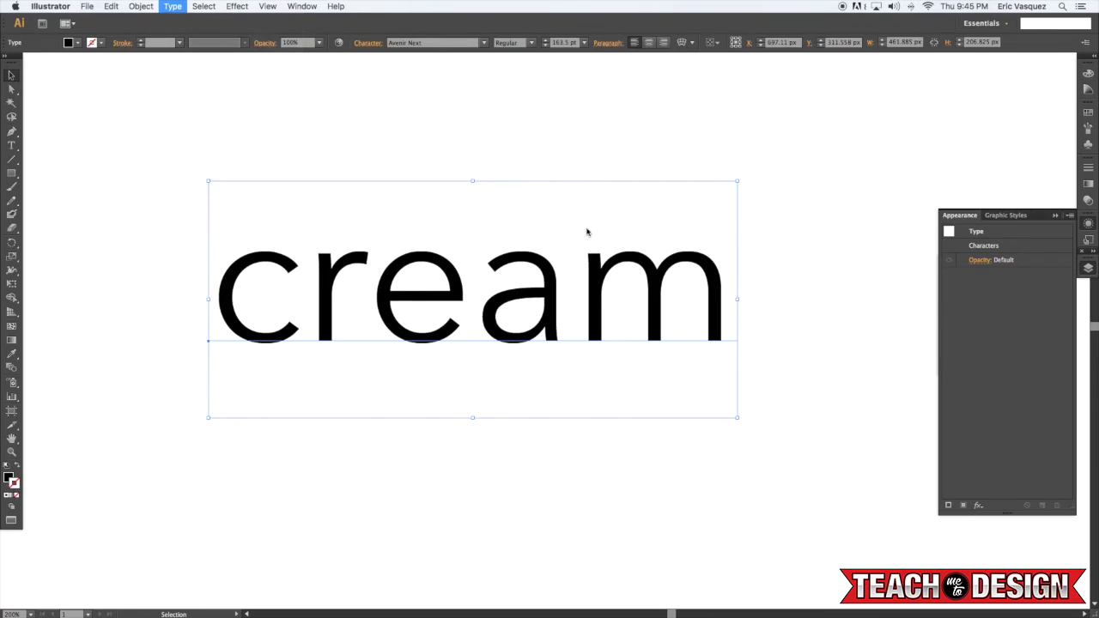
# - Zoom in on the outlined word and collapse the Appearance and Layers panels covering the letter "m"
pyautogui.press('super+plus')
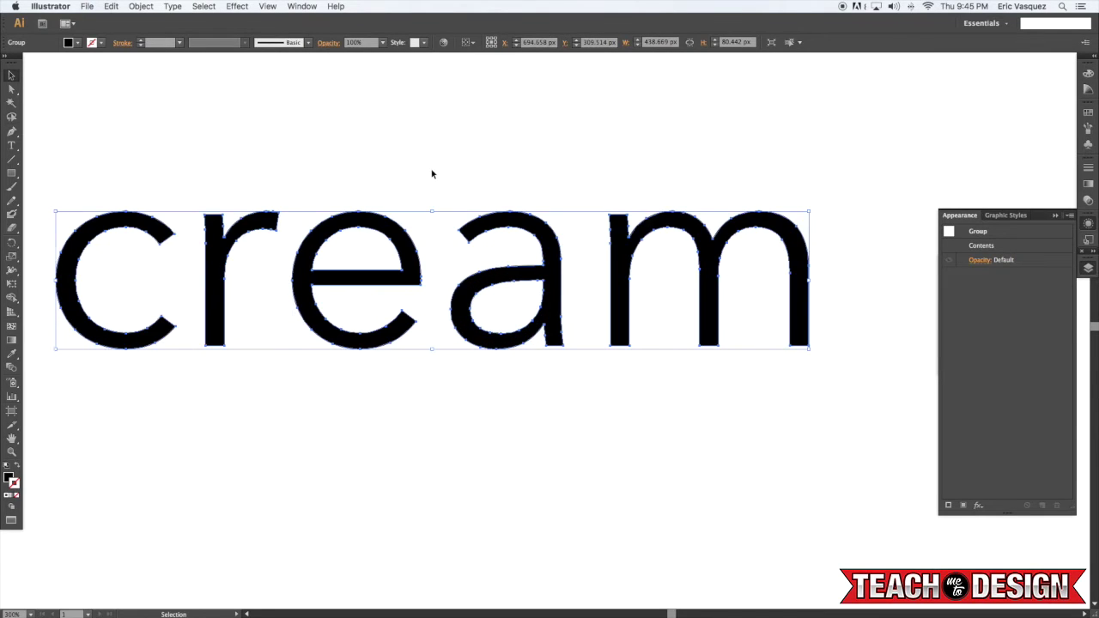
pyautogui.moveTo(384, 172); pyautogui.dragTo(454, 182)
pyautogui.press('super+plus')
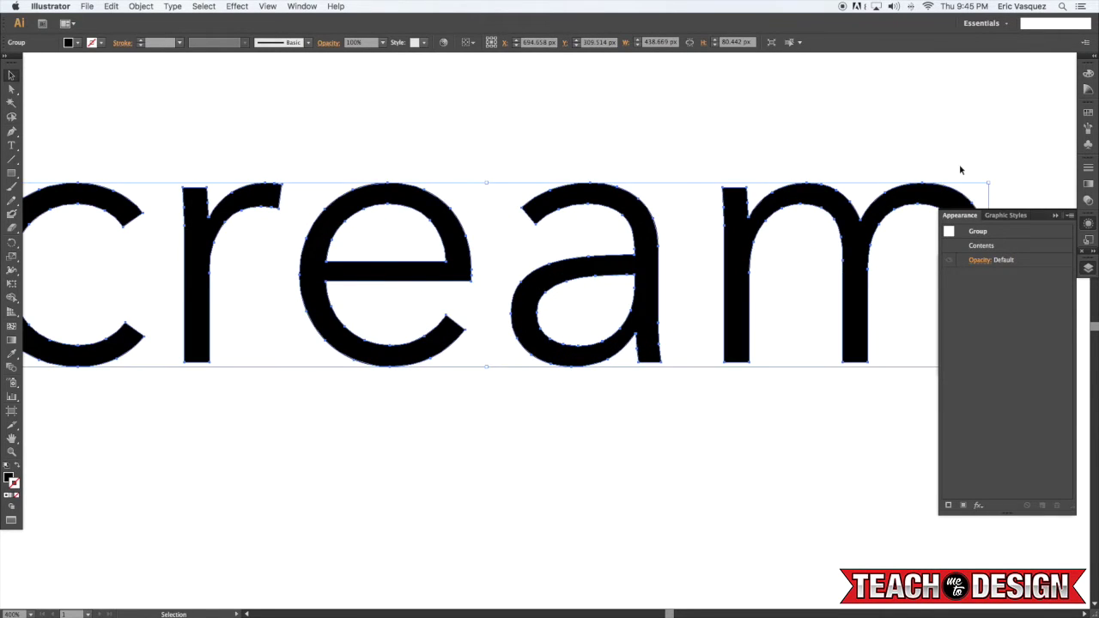
pyautogui.click(954, 218)
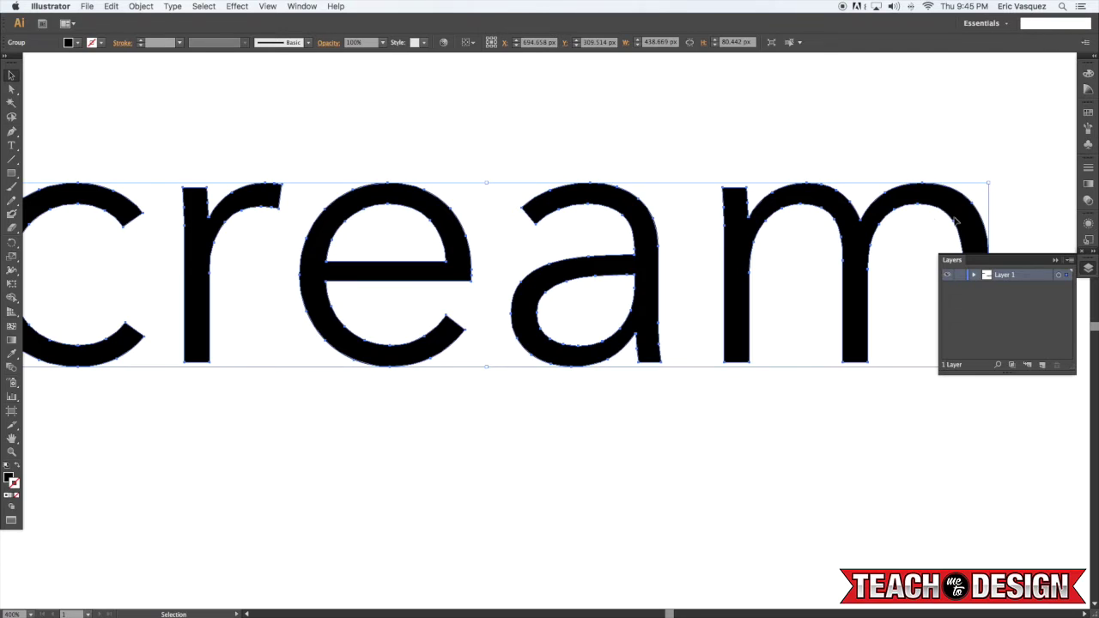
pyautogui.click(956, 263)
# - Examine the outlined letters and their anchor points up close with the Direct Selection tool
pyautogui.moveTo(736, 147); pyautogui.dragTo(982, 176)
pyautogui.scroll(1, 478, 213)
pyautogui.press('super+shift+a')
pyautogui.hscroll(1, 463, 196)
pyautogui.click(427, 263)
pyautogui.moveTo(427, 264); pyautogui.dragTo(464, 209)
pyautogui.click(412, 180)
pyautogui.click(434, 262)
pyautogui.click(461, 145)
pyautogui.moveTo(463, 264); pyautogui.dragTo(430, 318)
pyautogui.press('super+equal')
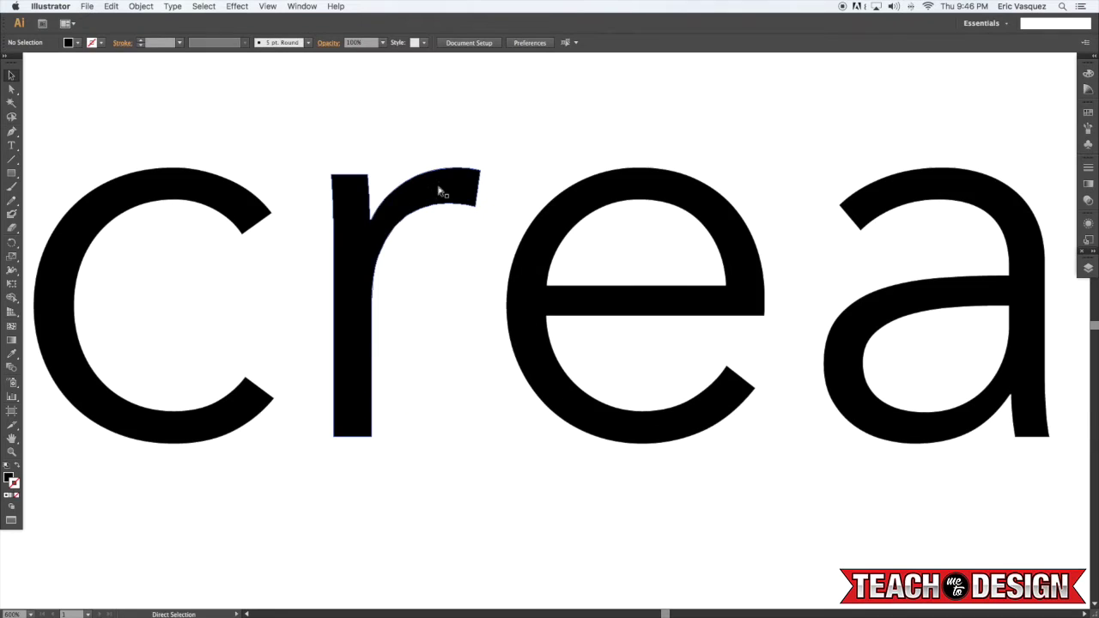
# - Set the Pen tool's fill to white and its stroke to none
pyautogui.hscroll(-5, 395, 169)
pyautogui.press('p')
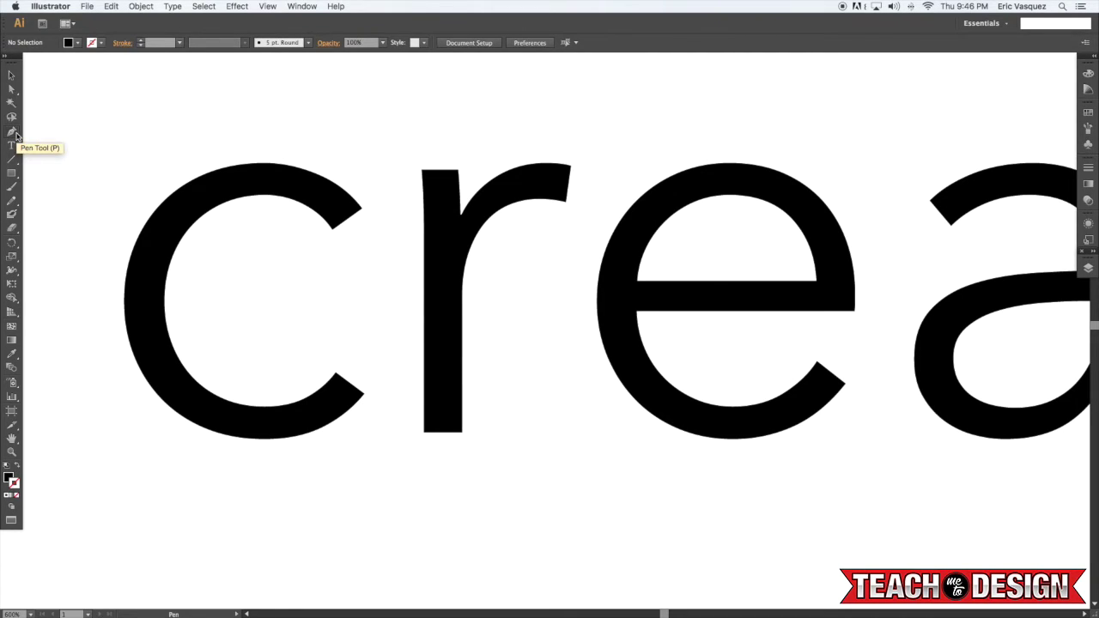
pyautogui.scroll(1, 43, 378)
pyautogui.click(6, 465)
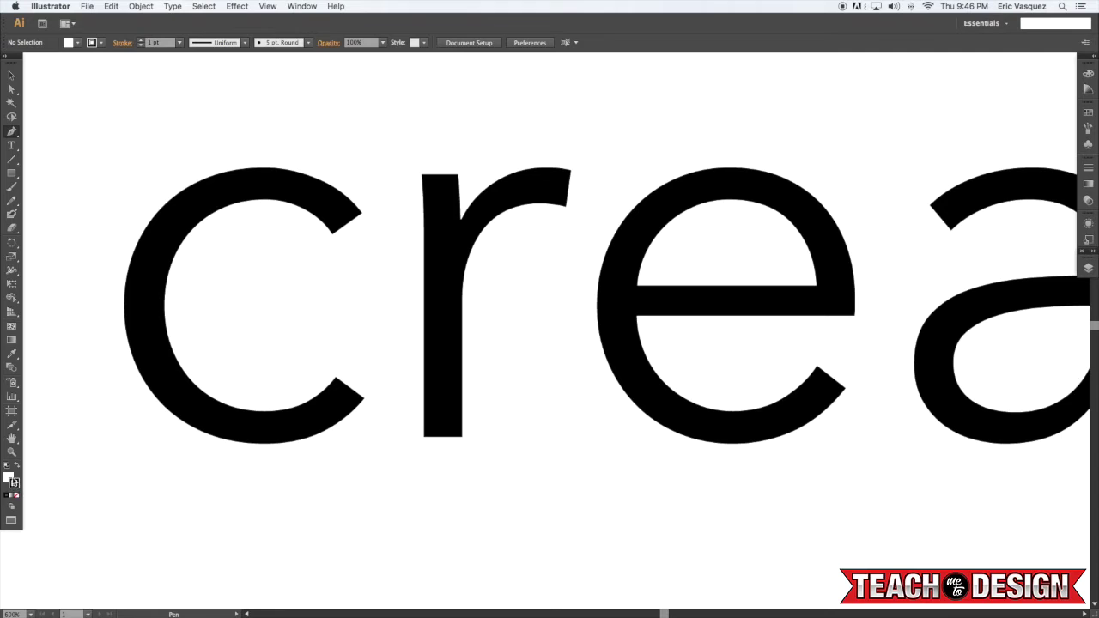
pyautogui.click(9, 477)
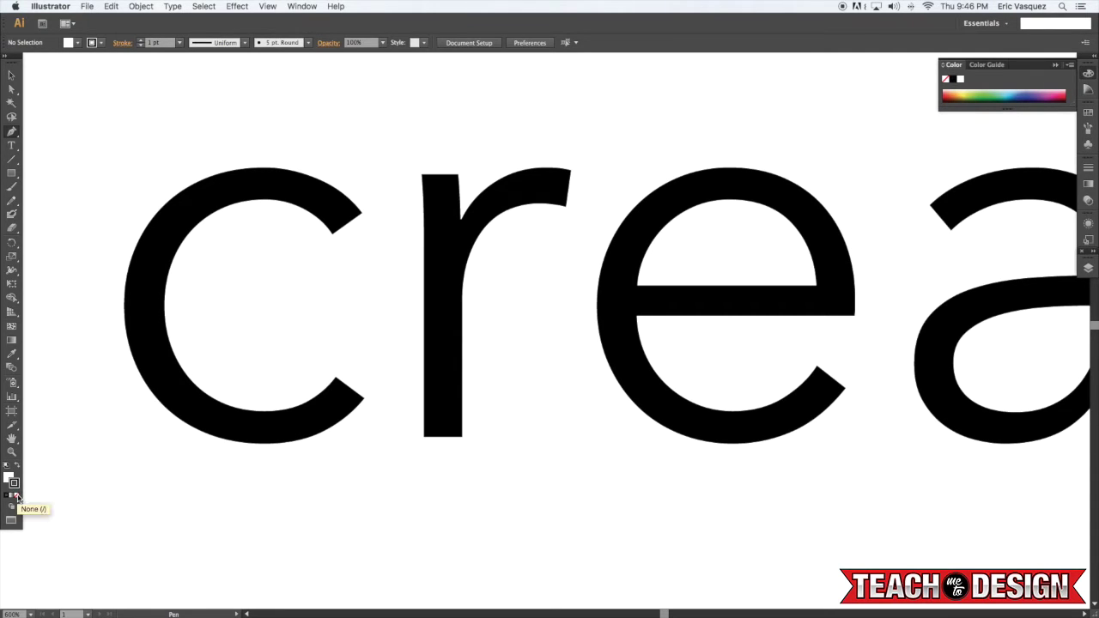
pyautogui.click(15, 497)
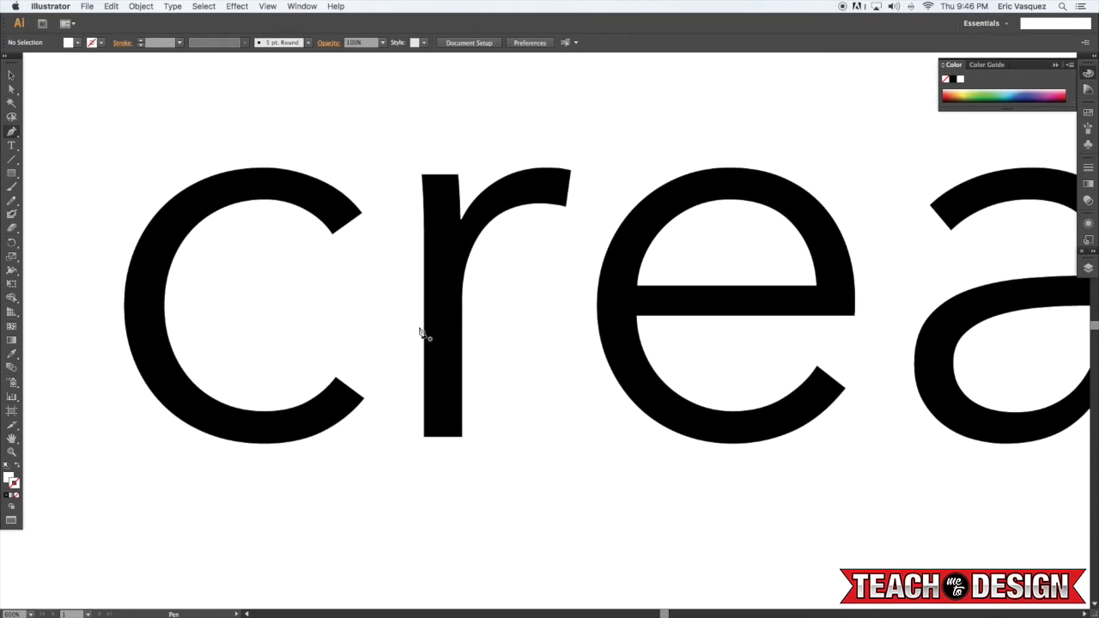
pyautogui.moveTo(473, 296); pyautogui.dragTo(454, 316)
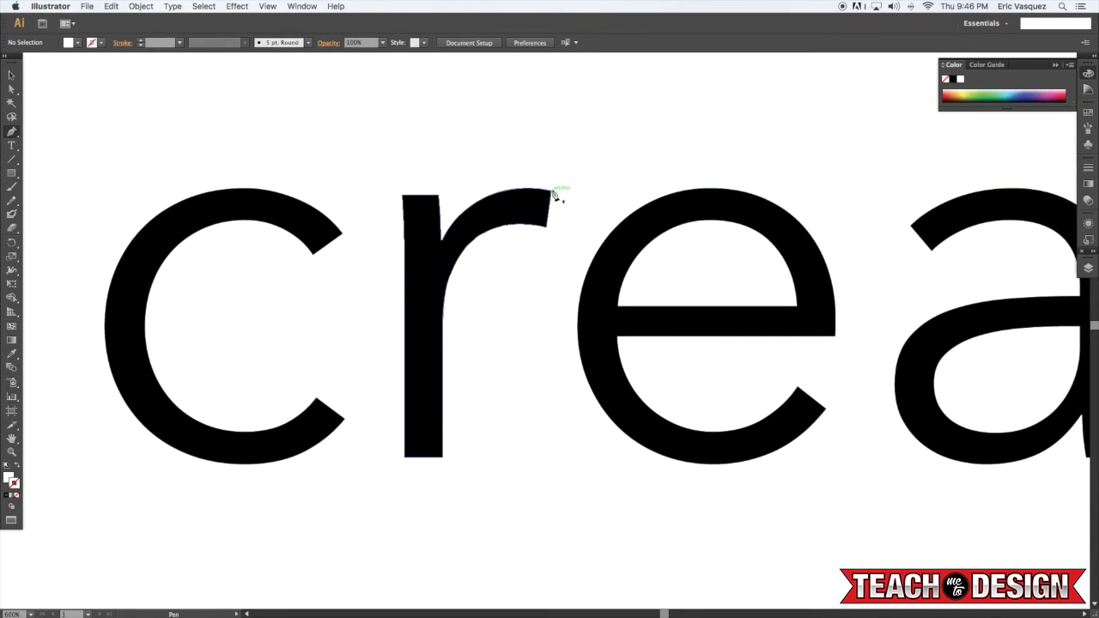
# - Delete the upper-right anchor points of the "r" stem down to the notch where the arm begins
pyautogui.press('a')
pyautogui.moveTo(399, 197); pyautogui.dragTo(402, 200)
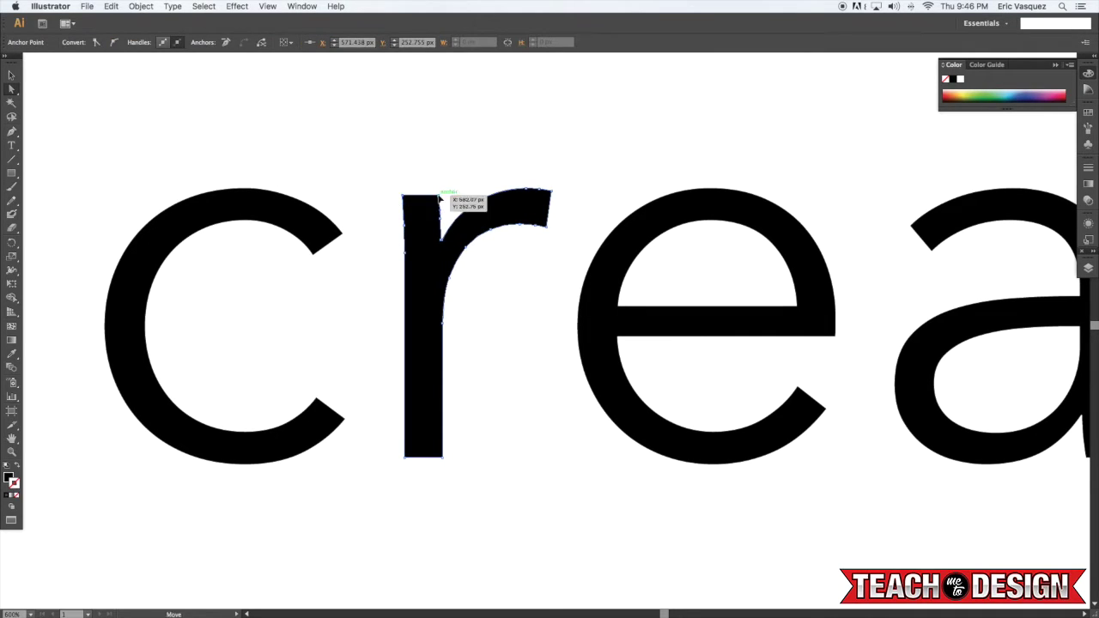
pyautogui.moveTo(443, 195); pyautogui.dragTo(443, 225)
pyautogui.click(441, 220)
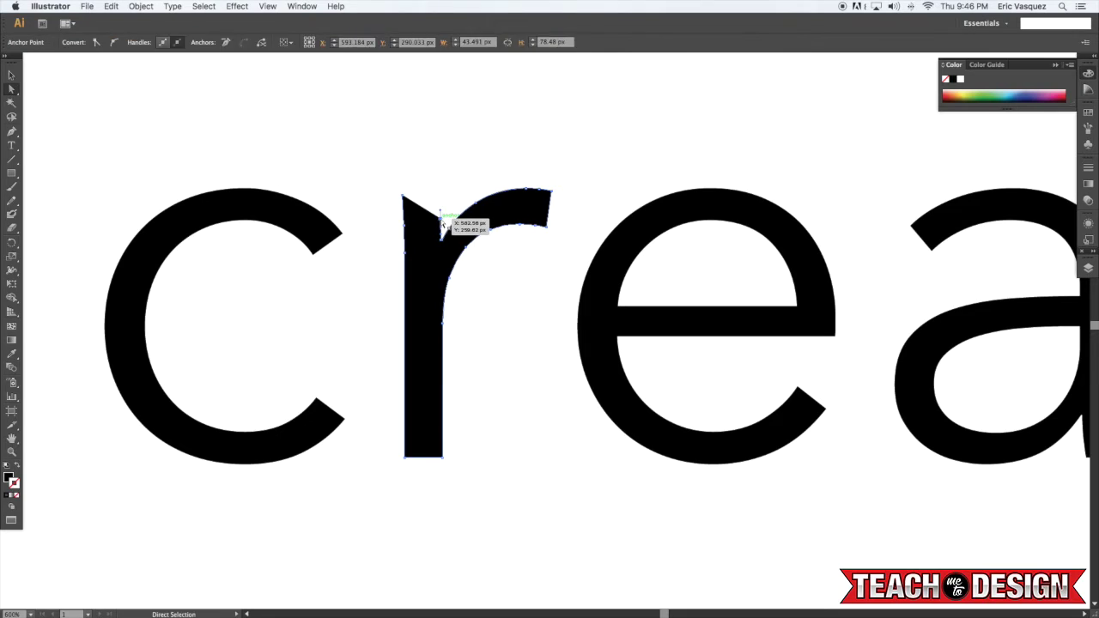
pyautogui.press('Delete')
pyautogui.click(449, 183)
# - Delete the two upper-left anchor points of the "r" stem to lower its top corner
pyautogui.click(404, 195)
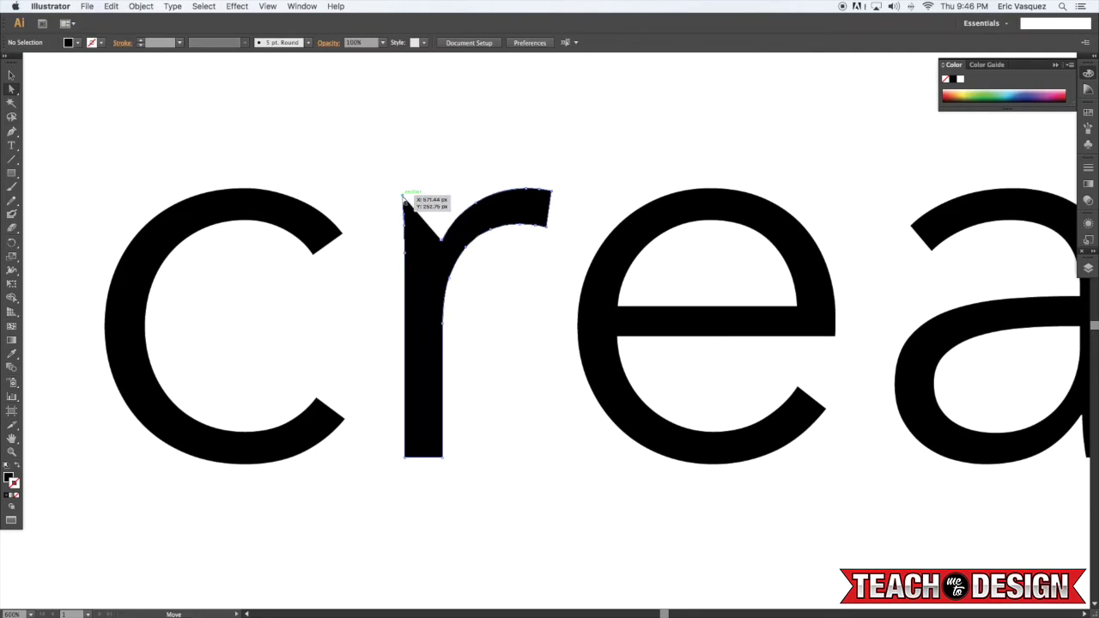
pyautogui.press('Delete')
pyautogui.click(441, 194)
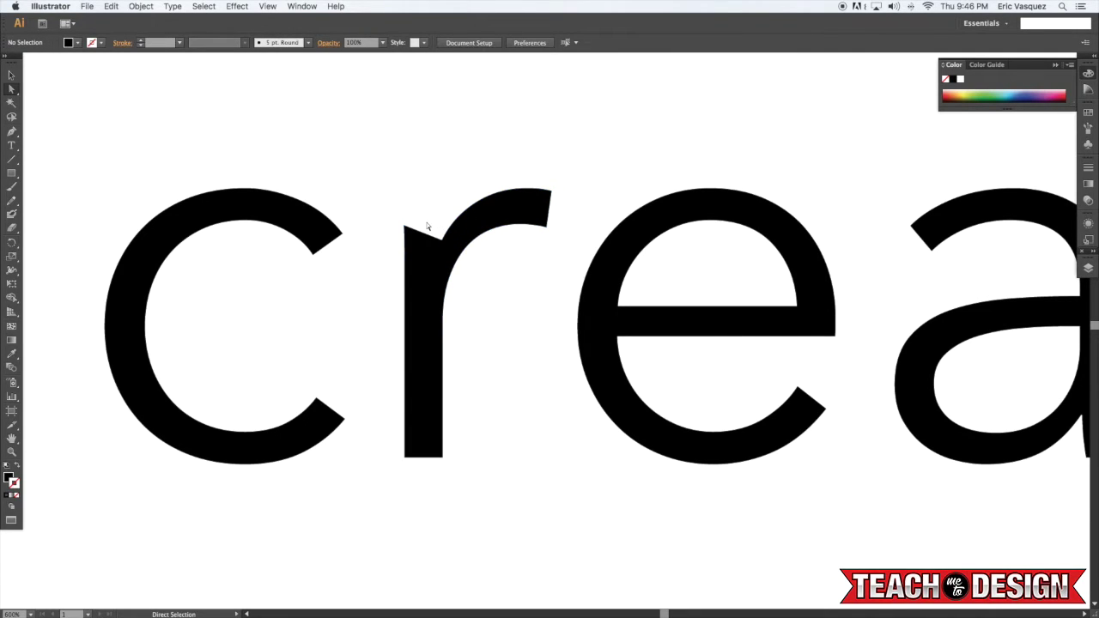
pyautogui.click(404, 225)
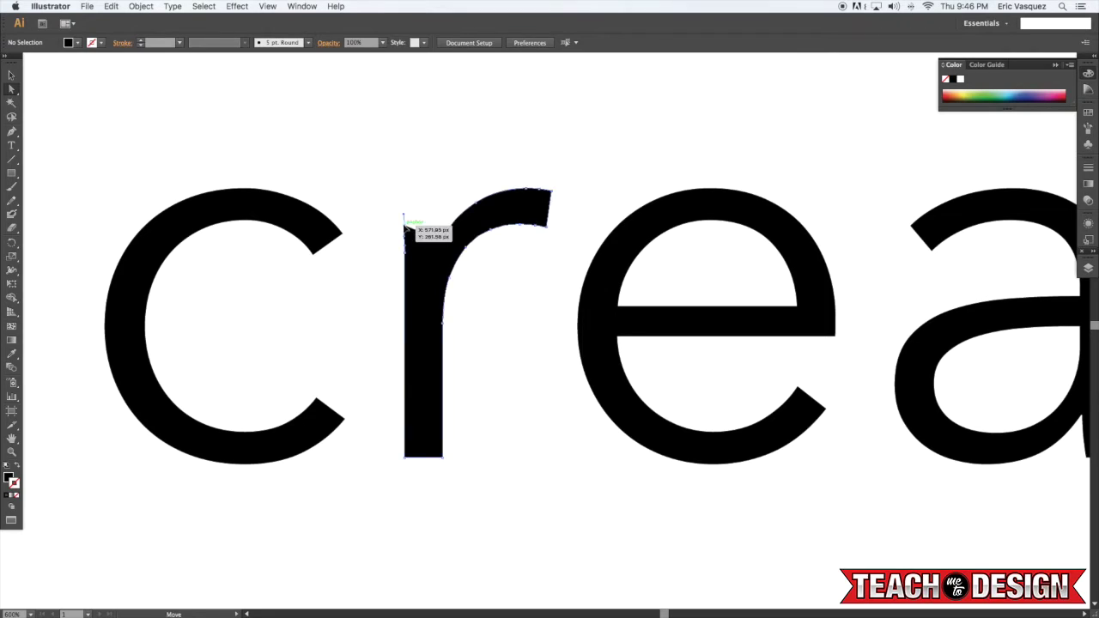
pyautogui.press('Delete')
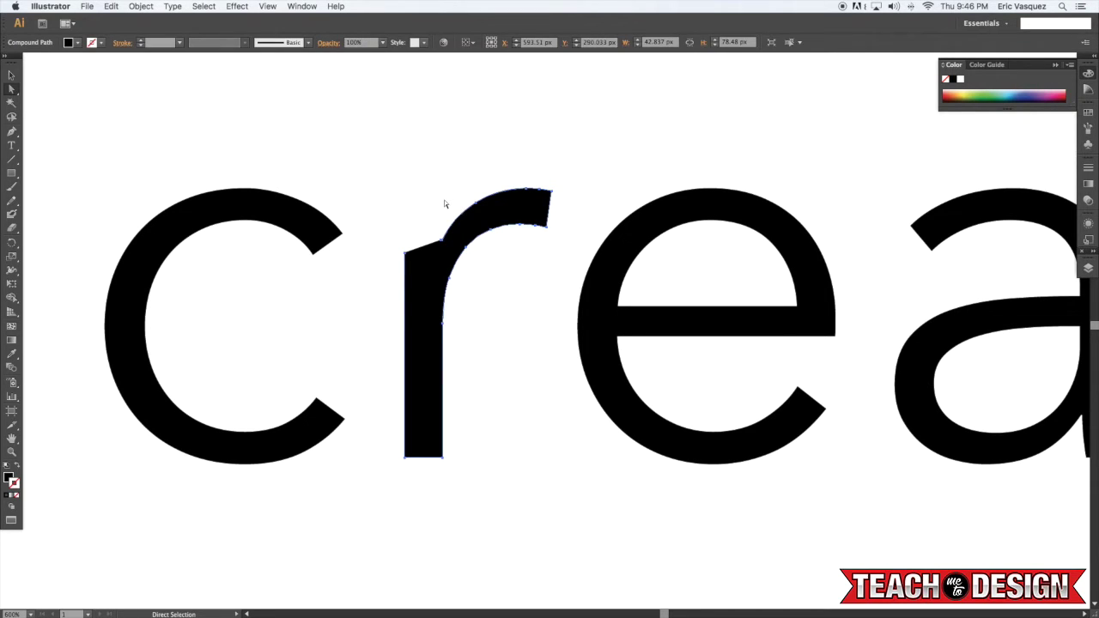
pyautogui.click(443, 201)
pyautogui.press('p')
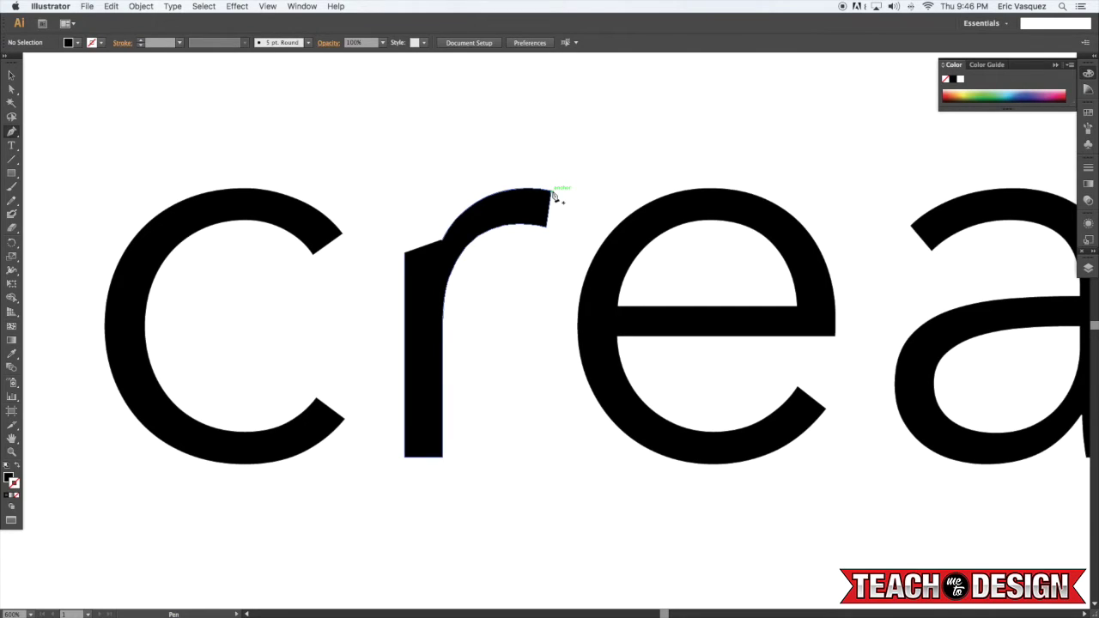
pyautogui.click(552, 194)
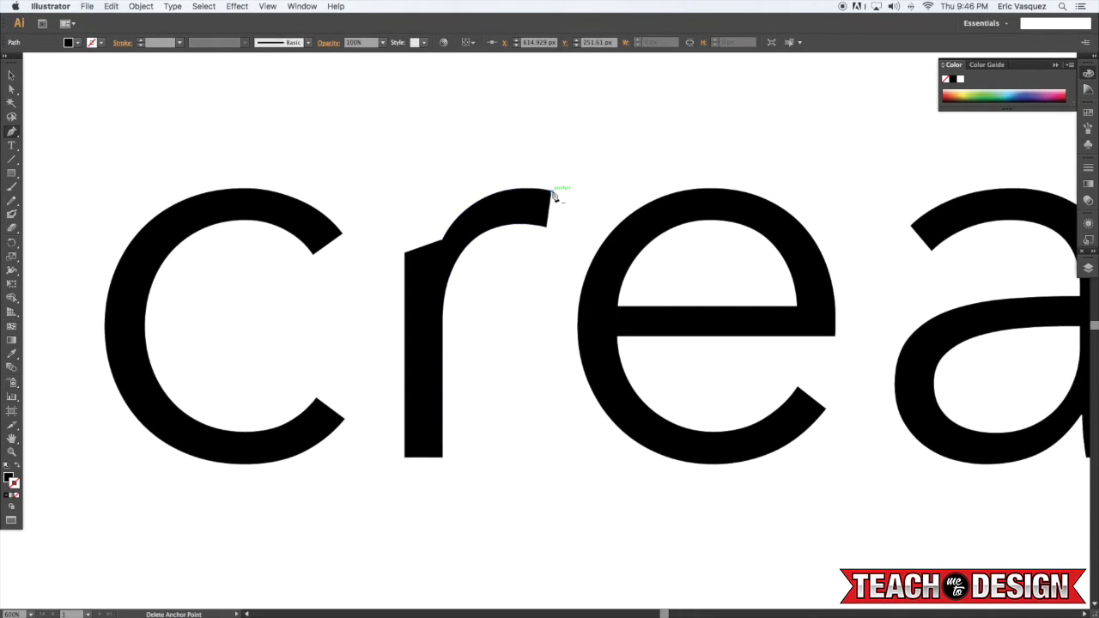
pyautogui.click(403, 254)
pyautogui.moveTo(403, 255); pyautogui.dragTo(398, 368)
pyautogui.keyDown('super'); pyautogui.click(477, 146); pyautogui.keyUp('super')
pyautogui.moveTo(480, 149); pyautogui.dragTo(468, 161)
pyautogui.press('a')
pyautogui.click(440, 226)
pyautogui.press('super+shift+a')
pyautogui.press('super+z')
pyautogui.press('super+shift+a')
pyautogui.press('p')
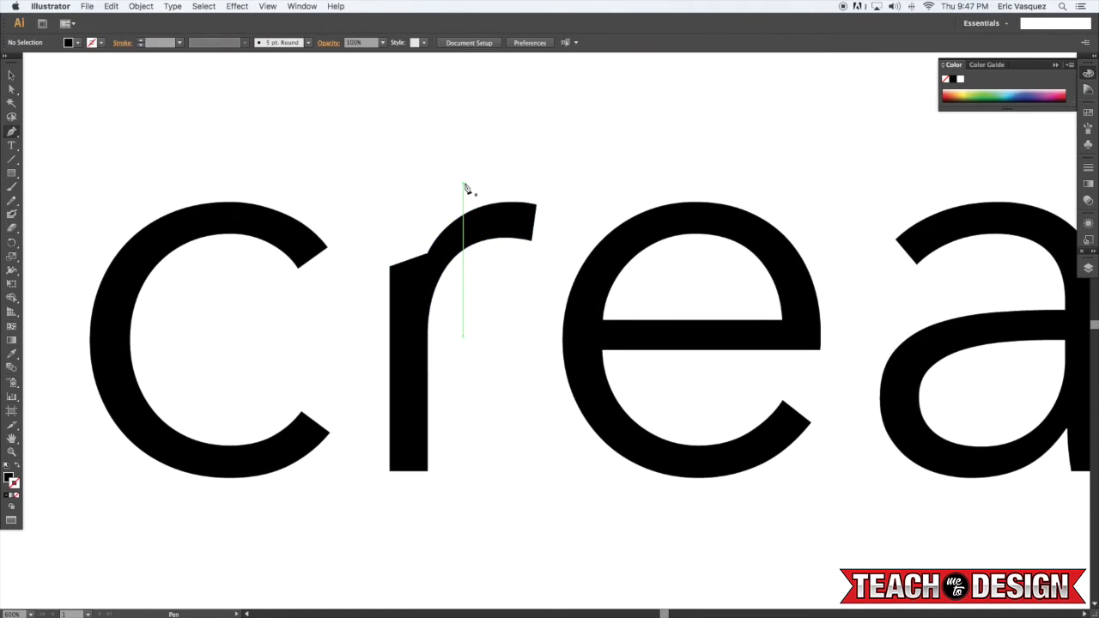
# - Draw a black curved Pen path from the "r" stem's upper-left corner to the upper tip of its arm
pyautogui.click(390, 269)
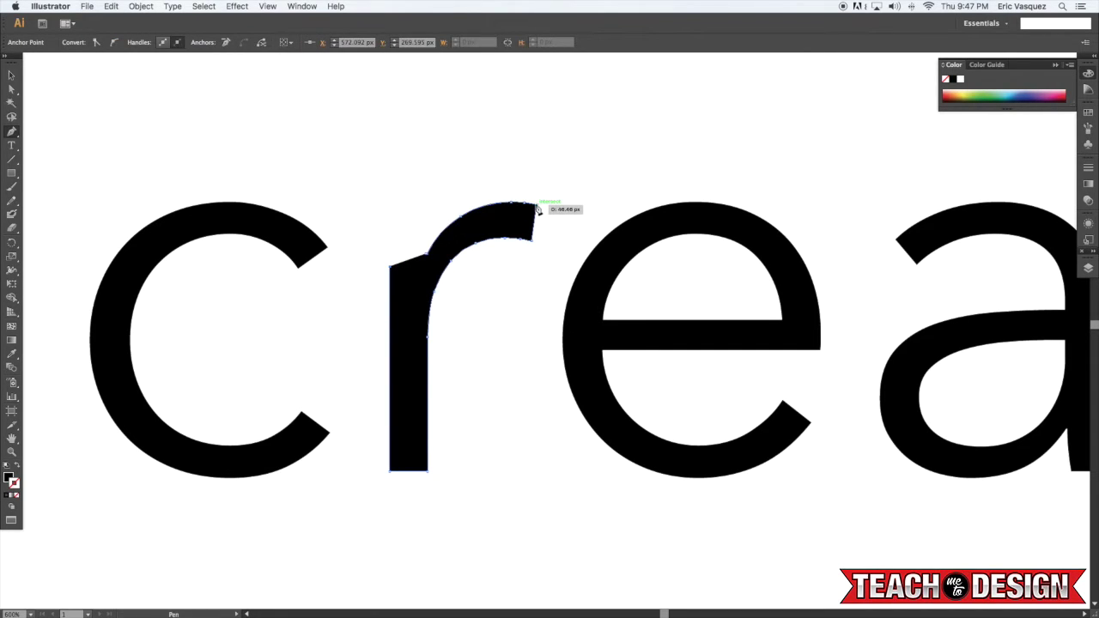
pyautogui.moveTo(537, 208); pyautogui.dragTo(685, 239)
pyautogui.hscroll(-1, 685, 240)
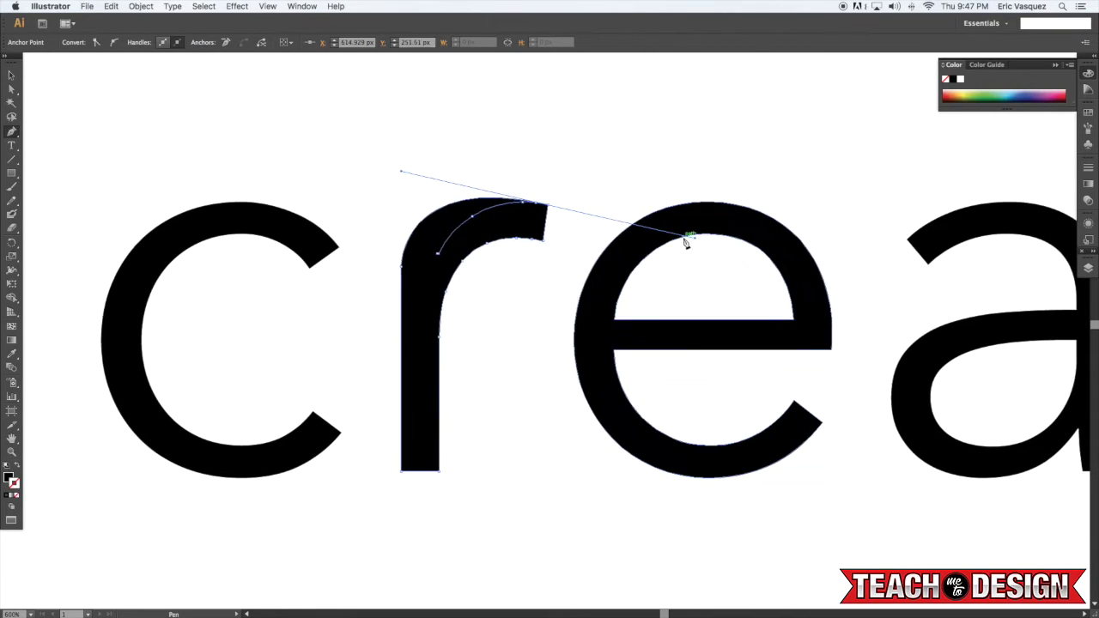
pyautogui.press('super+shift+a')
# - Draw a closed black Pen shape inside the arm of the "r" to fill the gap beneath the new curve
pyautogui.moveTo(553, 210); pyautogui.dragTo(526, 210)
pyautogui.click(549, 206)
pyautogui.hscroll(6, 580, 188)
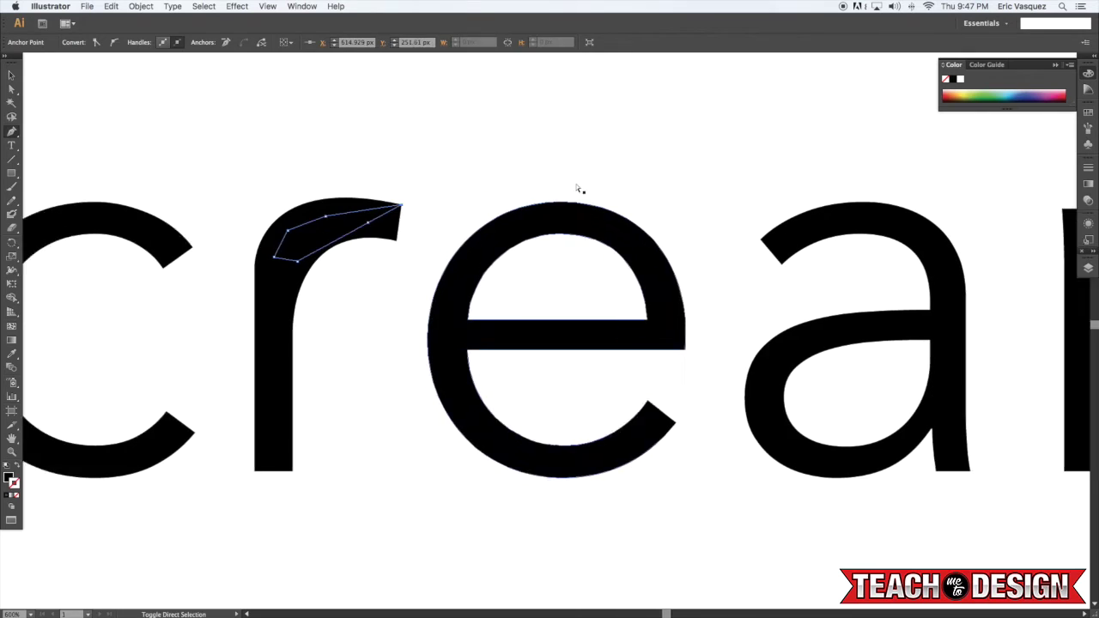
pyautogui.press('super+shift+a')
pyautogui.press('v')
pyautogui.hscroll(-1, 327, 180)
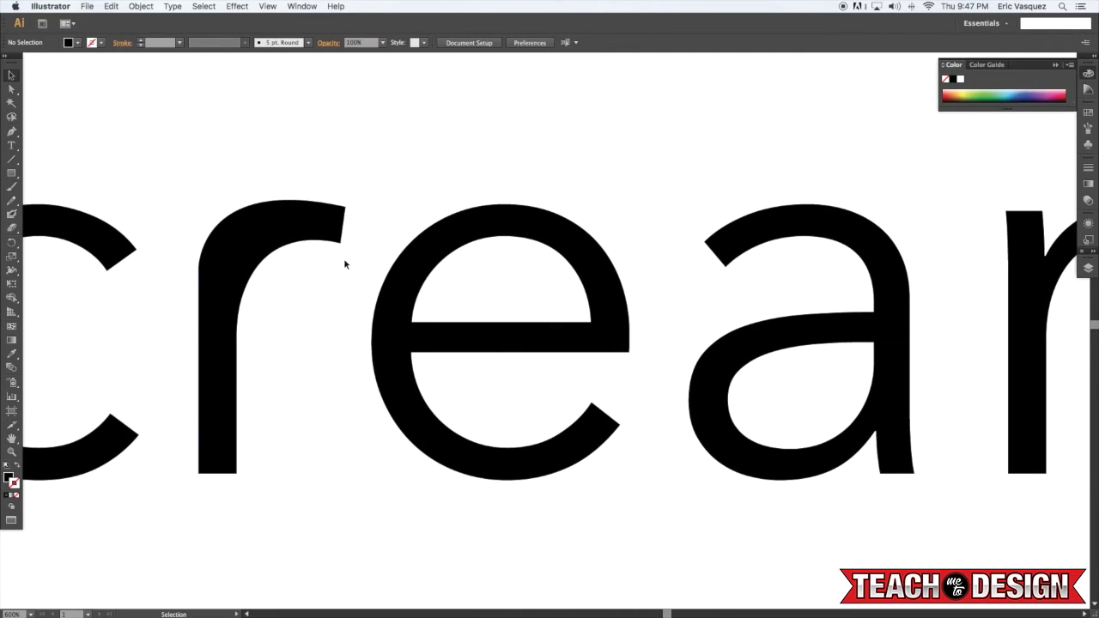
pyautogui.moveTo(343, 171)
pyautogui.mouseDown()
pyautogui.moveTo(200, 341)
pyautogui.moveTo(196, 369)
pyautogui.mouseUp()
pyautogui.hscroll(-1, 222, 354)
pyautogui.hscroll(1, 224, 355)
pyautogui.press('super+shift+a')
# - Select the "r" with its added shapes and merge them into one shape with Pathfinder Unite
pyautogui.press('a')
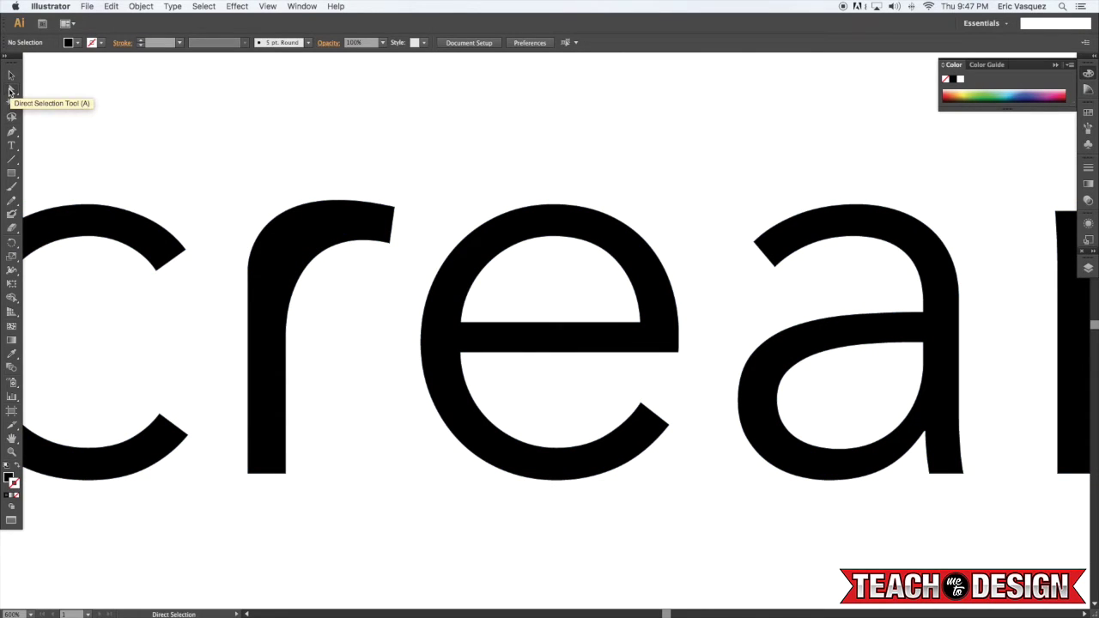
pyautogui.moveTo(222, 197); pyautogui.dragTo(402, 493)
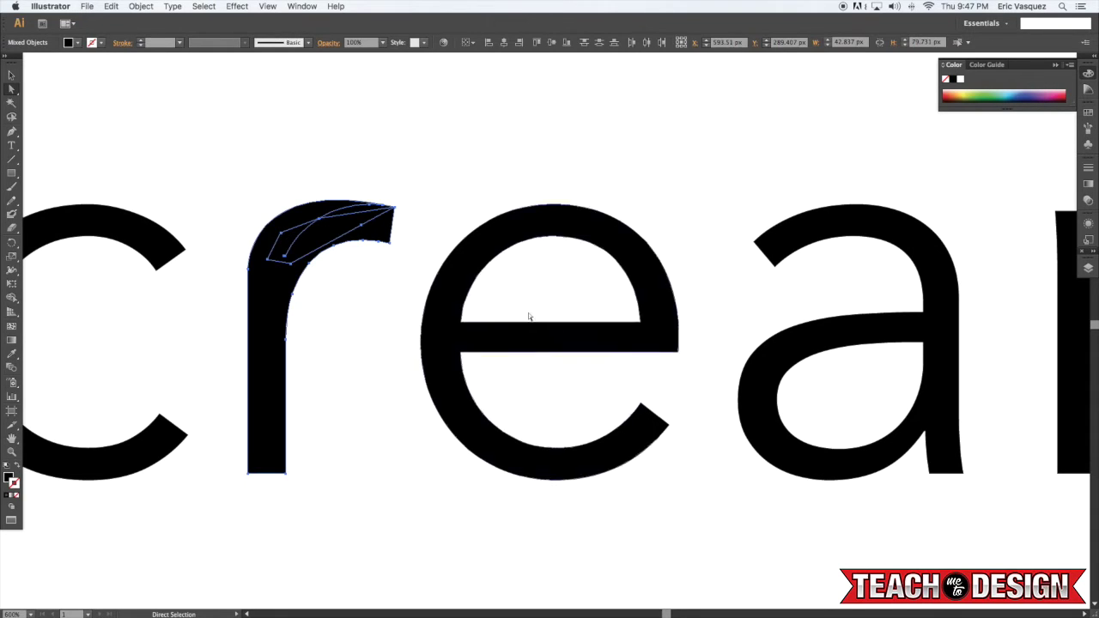
pyautogui.click(301, 6)
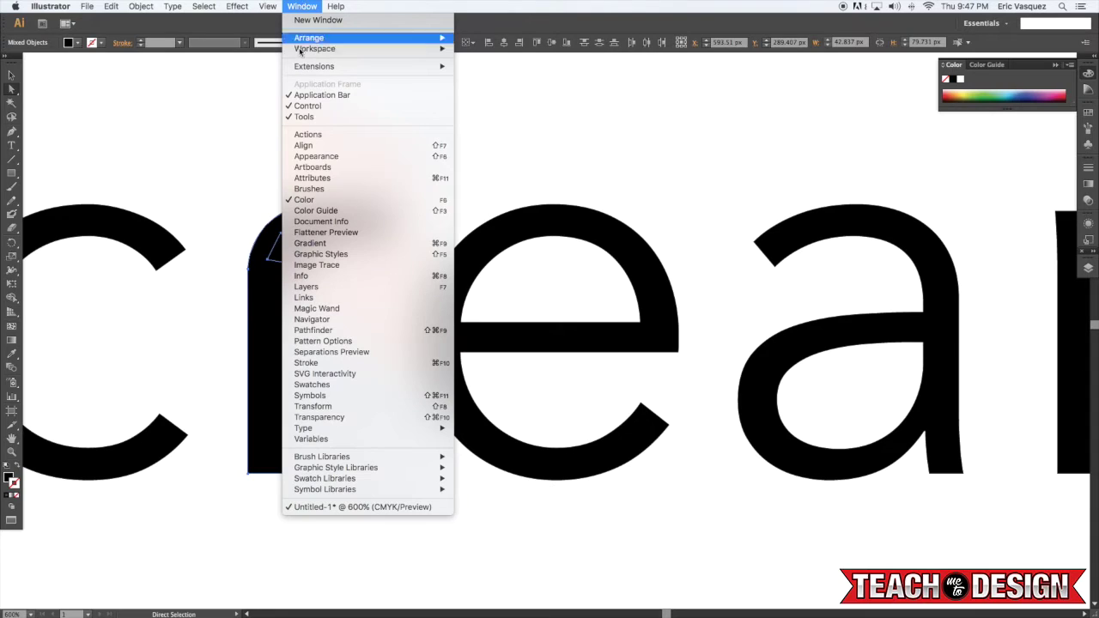
pyautogui.click(314, 331)
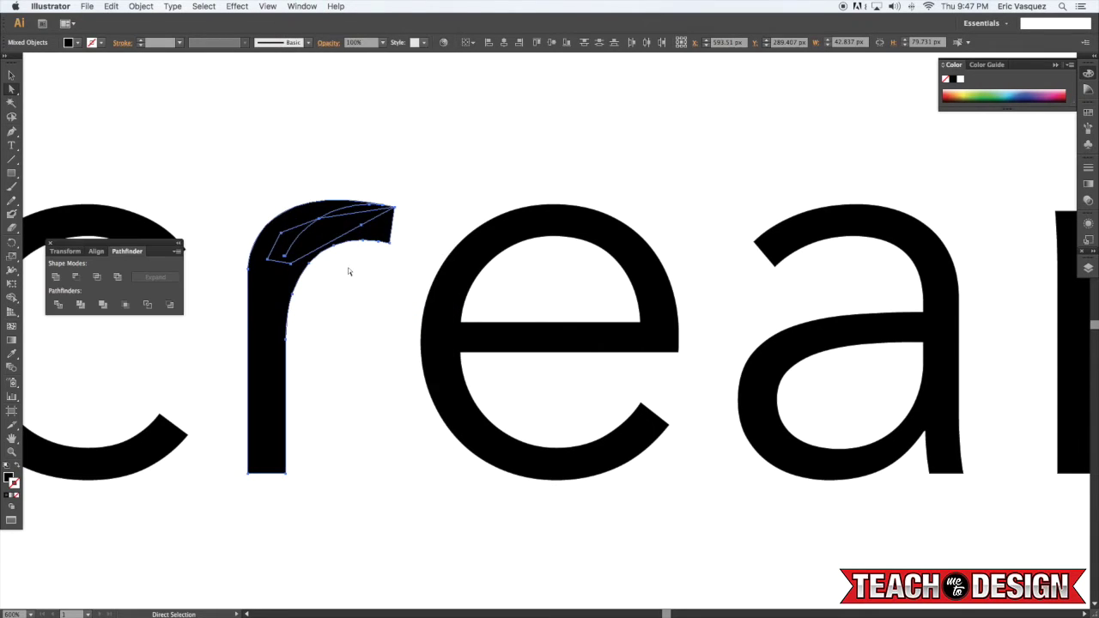
pyautogui.click(56, 278)
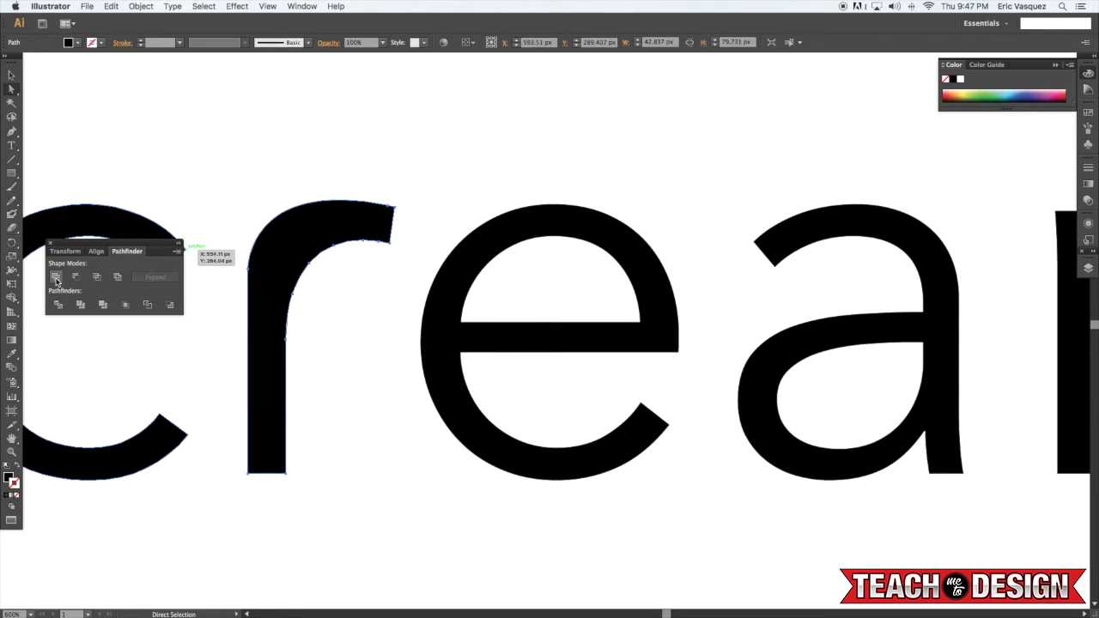
pyautogui.click(269, 159)
# - Draw a closed white Pen shape with no stroke over the inner curve of the "r", from the stem to the arm's lower tip
pyautogui.press('p')
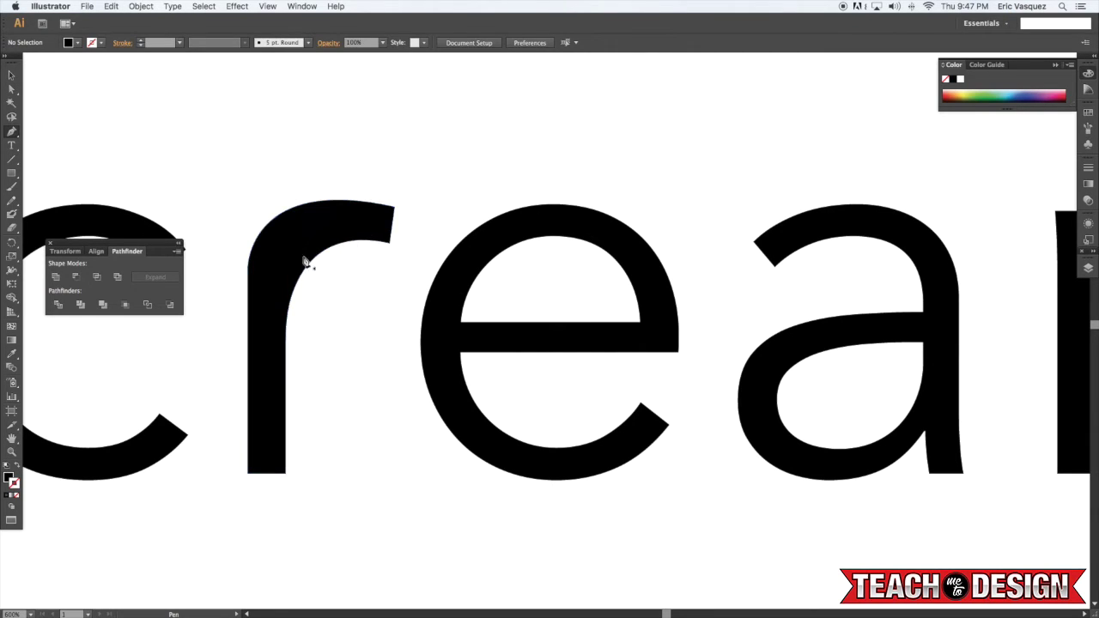
pyautogui.press('d')
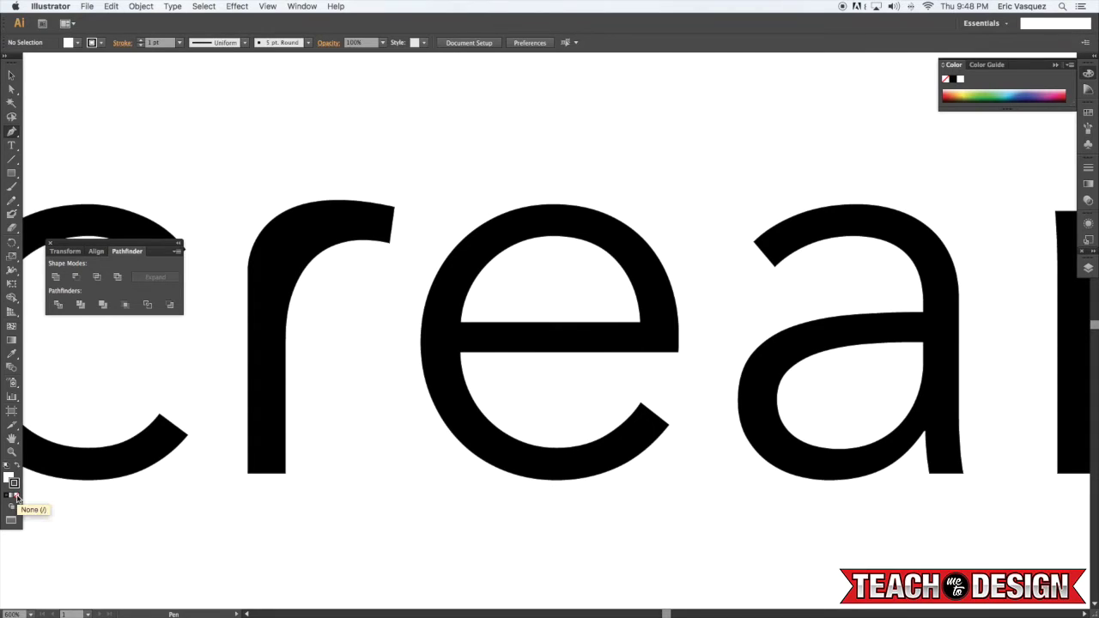
pyautogui.click(17, 497)
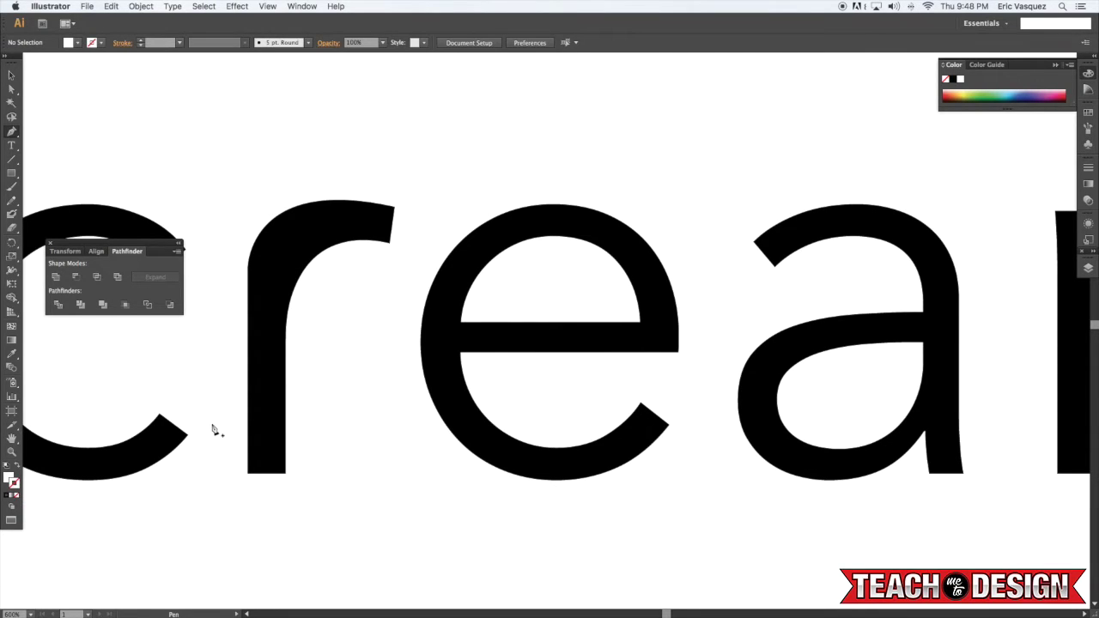
pyautogui.click(286, 343)
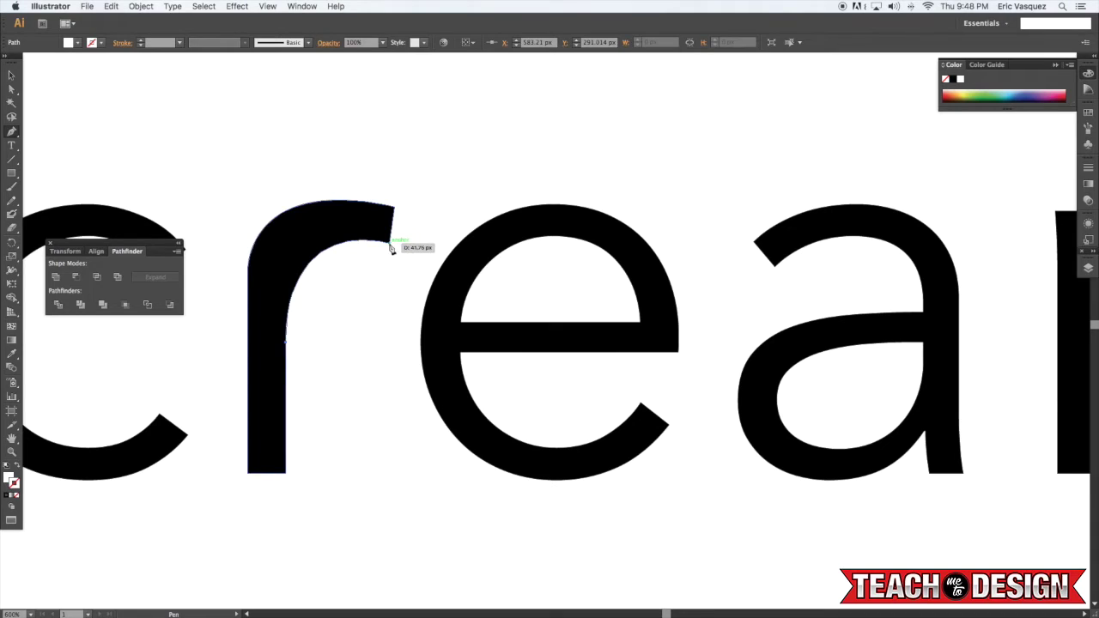
pyautogui.moveTo(295, 247); pyautogui.dragTo(310, 237)
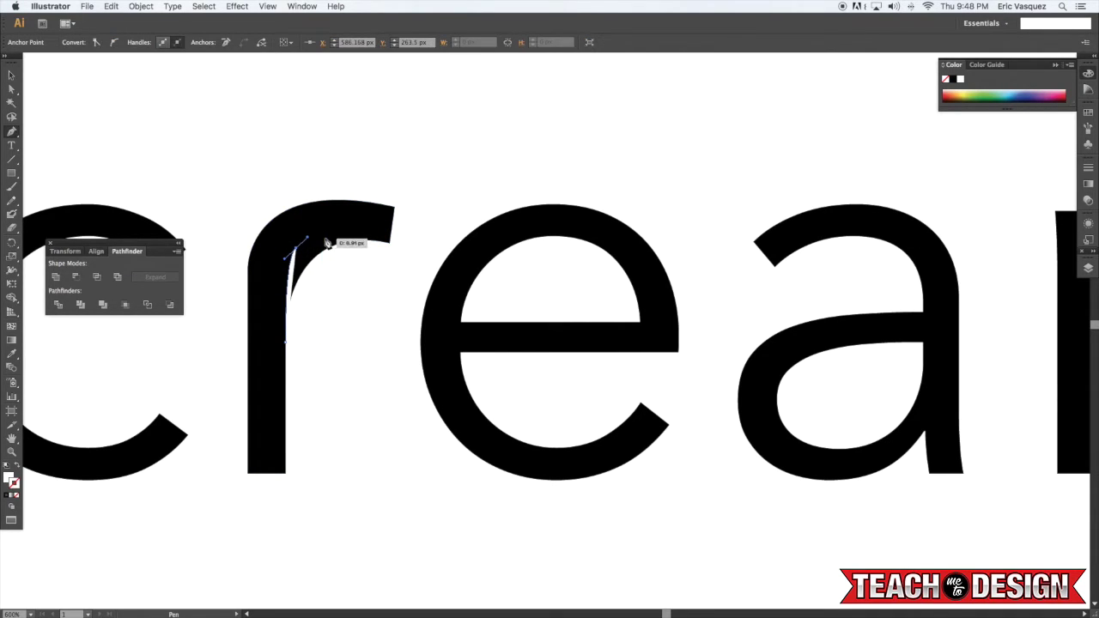
pyautogui.click(389, 243)
pyautogui.press('super+z')
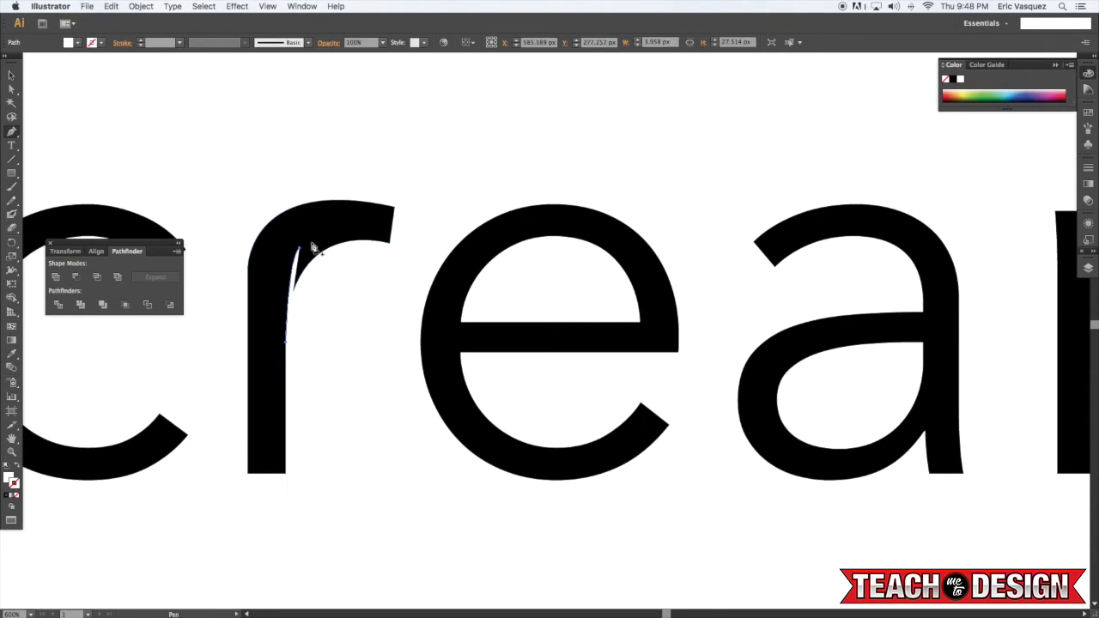
pyautogui.click(300, 248)
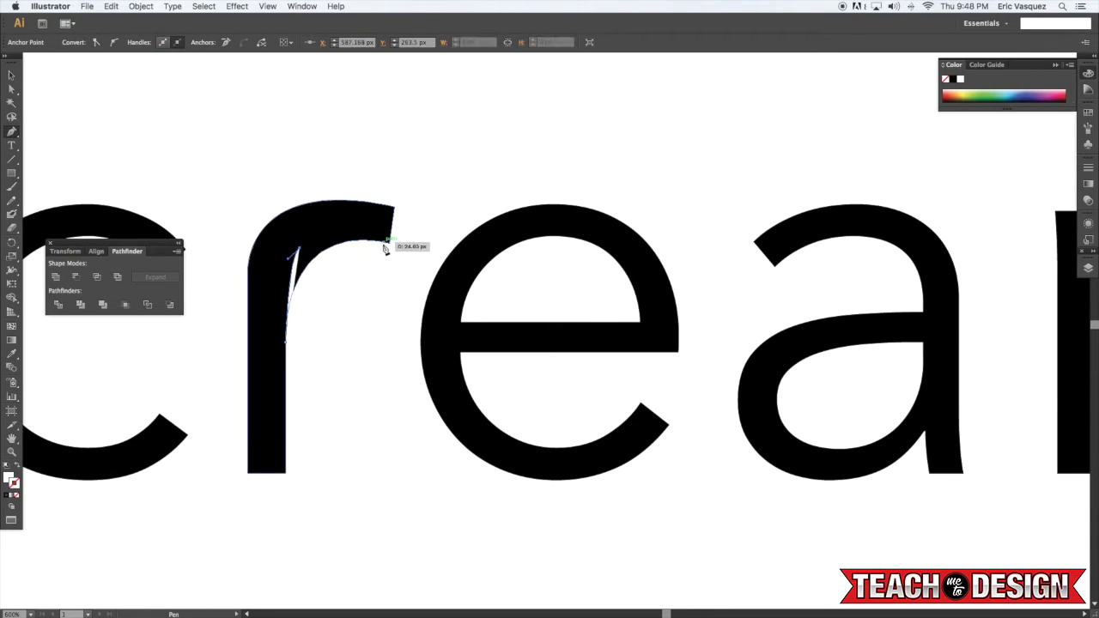
pyautogui.moveTo(390, 243); pyautogui.dragTo(454, 272)
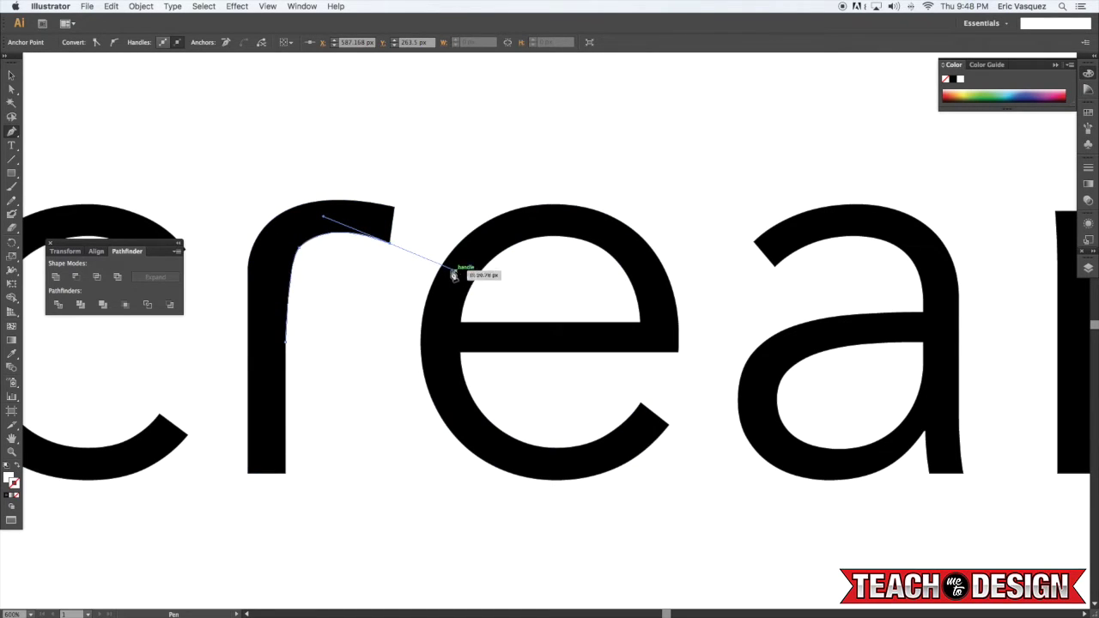
pyautogui.click(391, 245)
pyautogui.click(389, 299)
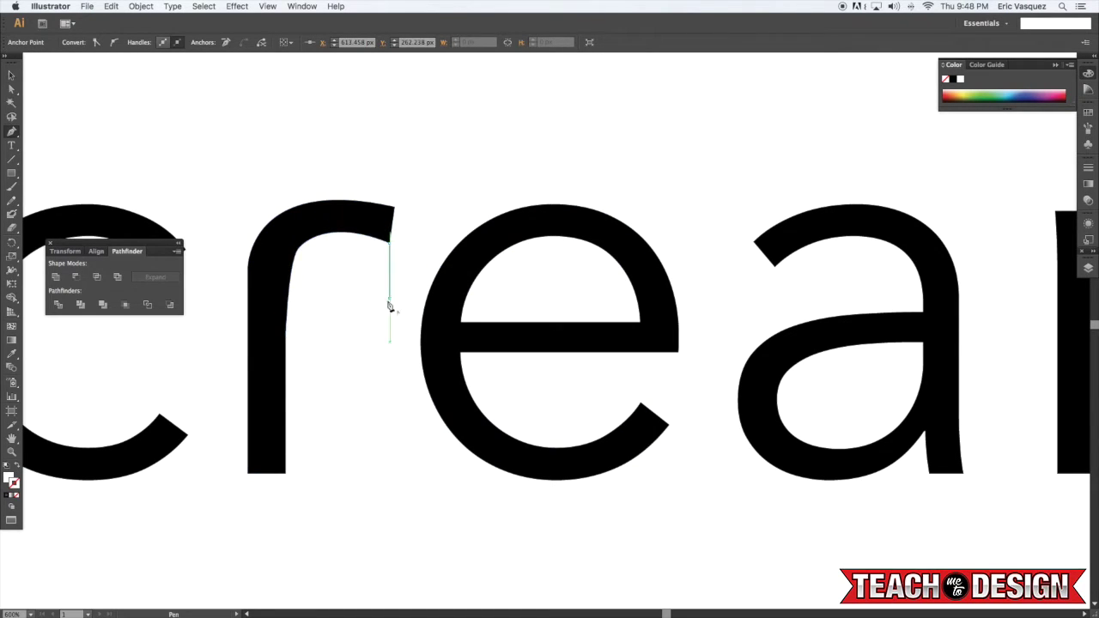
pyautogui.click(286, 344)
pyautogui.press('super+shift+a')
# - Adjust the direction handle of the white shape's upper-left anchor to reshape the inner curve of the "r"
pyautogui.press('a')
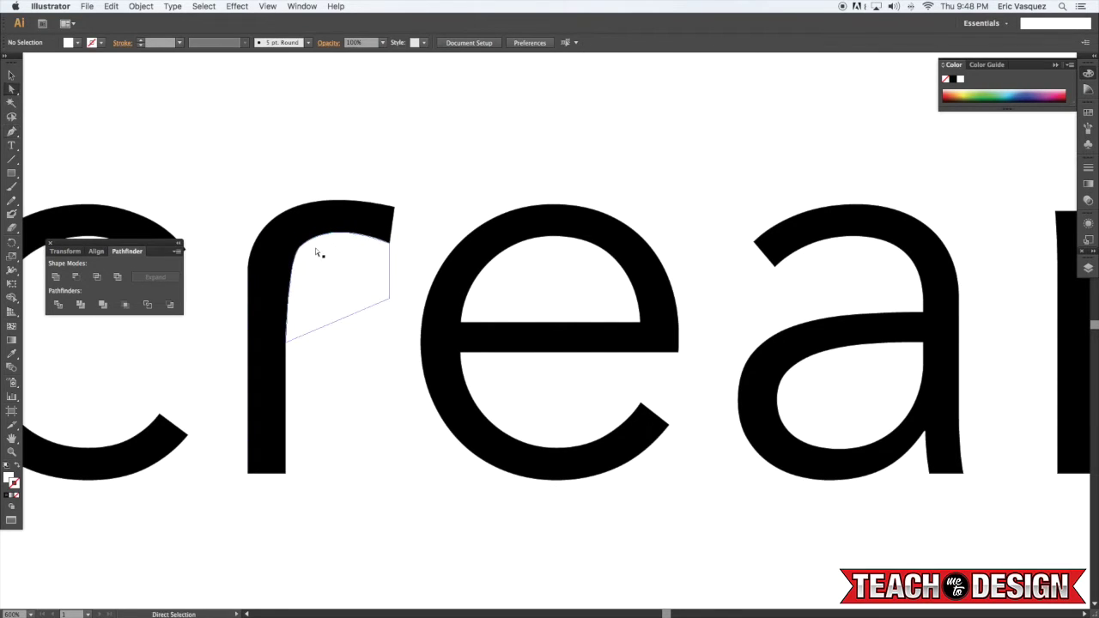
pyautogui.click(316, 248)
pyautogui.click(299, 252)
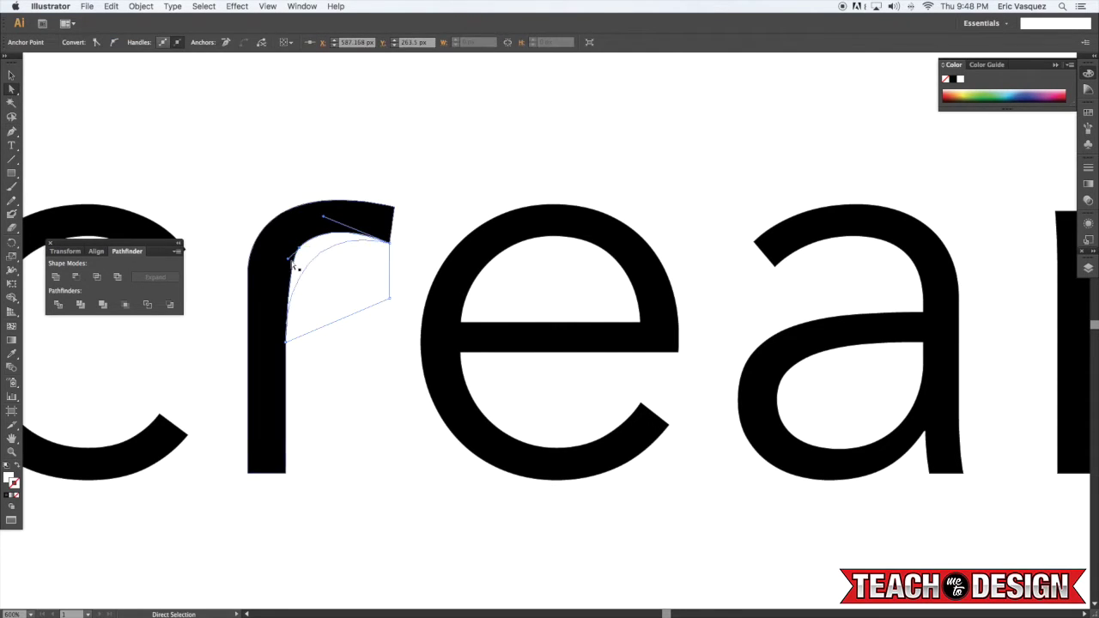
pyautogui.moveTo(287, 260); pyautogui.dragTo(281, 263)
pyautogui.click(309, 176)
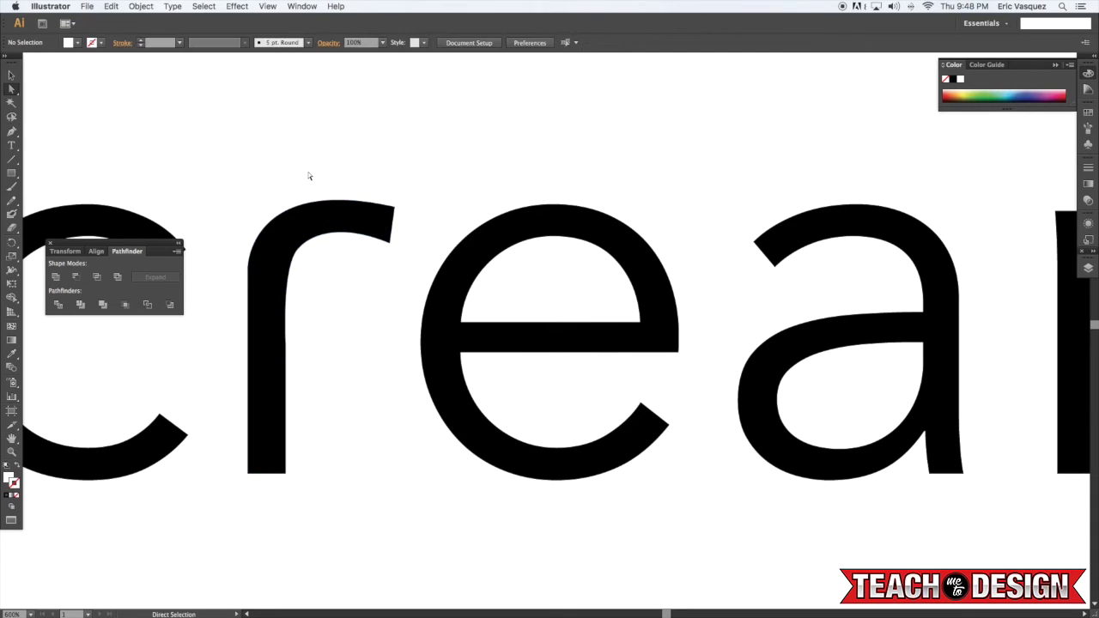
# - Move the white shape's upper-right anchor onto the lower corner of the "r" arm to refine the arm's underside
pyautogui.click(343, 254)
pyautogui.moveTo(343, 253); pyautogui.dragTo(345, 257)
pyautogui.click(367, 159)
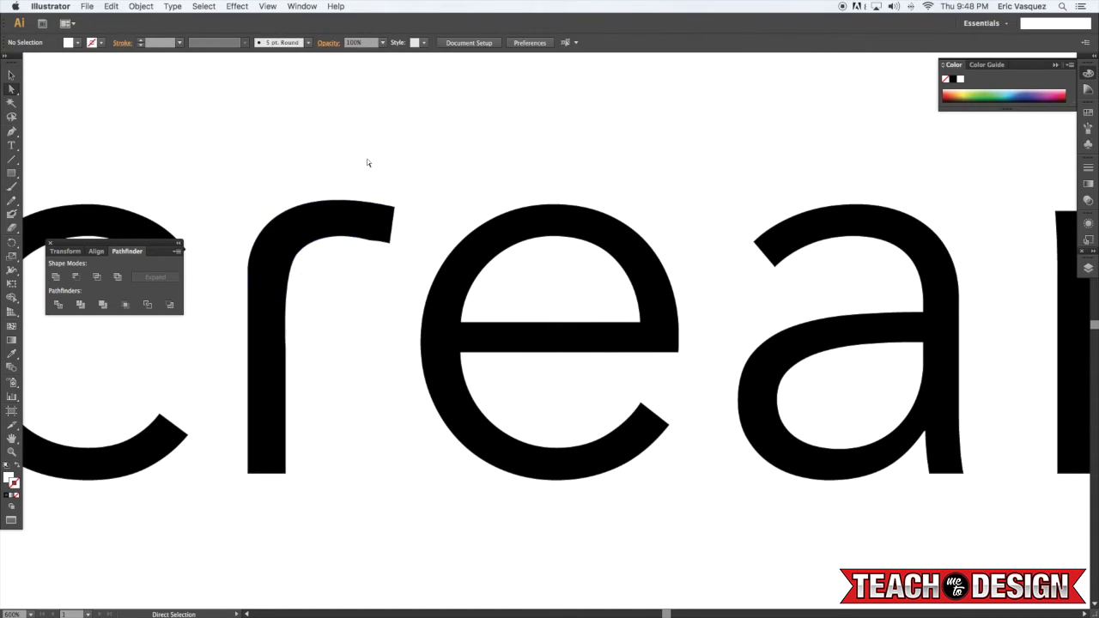
pyautogui.click(366, 248)
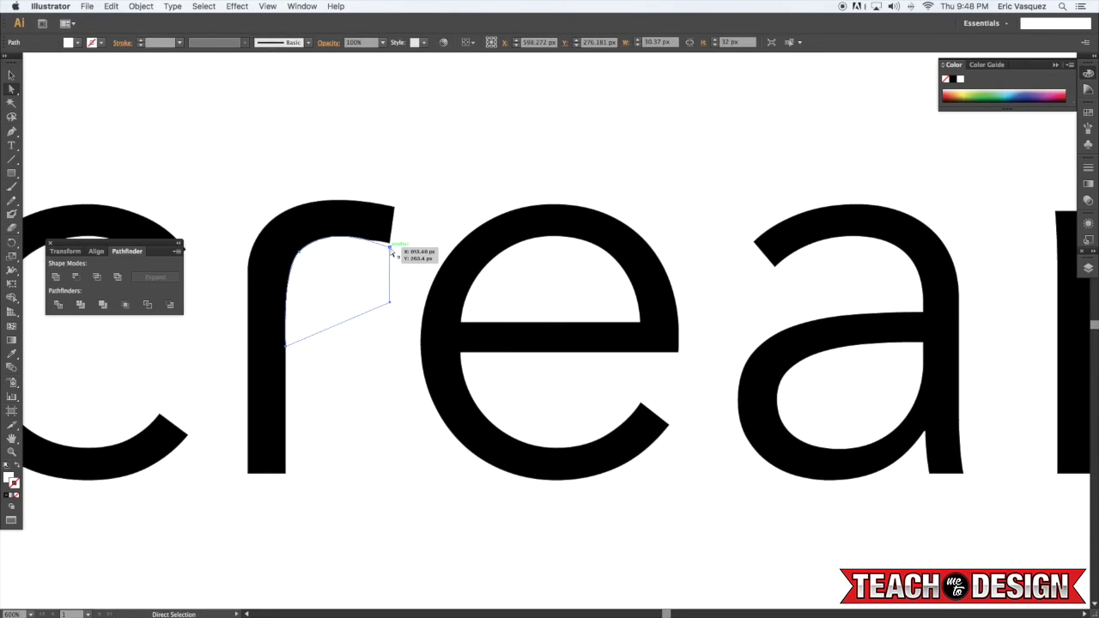
pyautogui.click(391, 248)
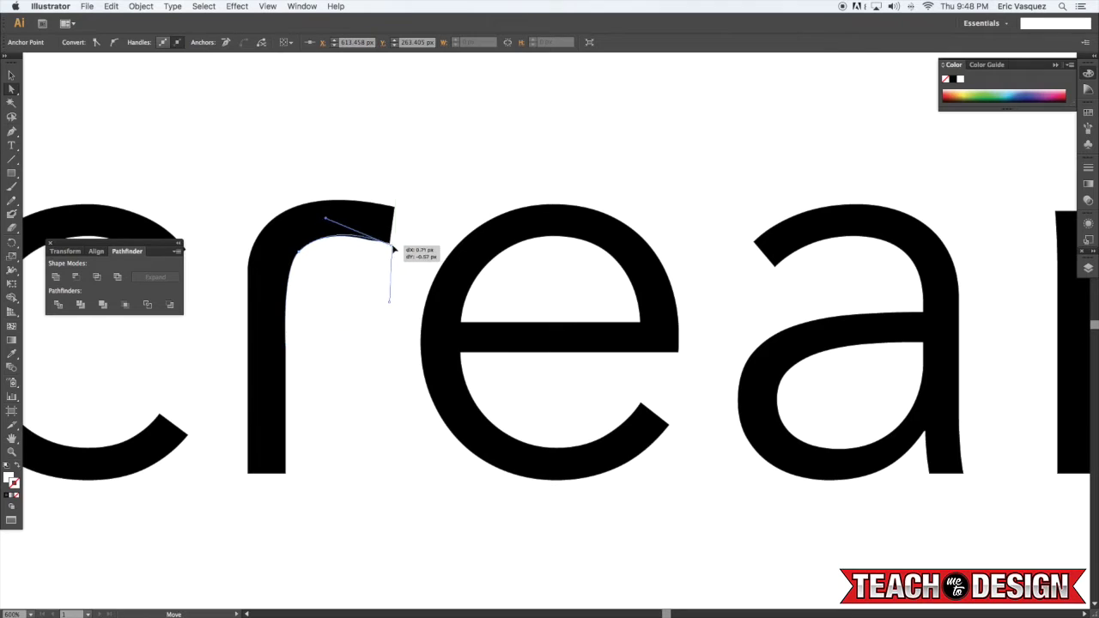
pyautogui.click(415, 185)
pyautogui.moveTo(389, 174); pyautogui.dragTo(413, 171)
pyautogui.click(346, 254)
pyautogui.click(381, 181)
pyautogui.press('super+minus')
pyautogui.press('super+minus')
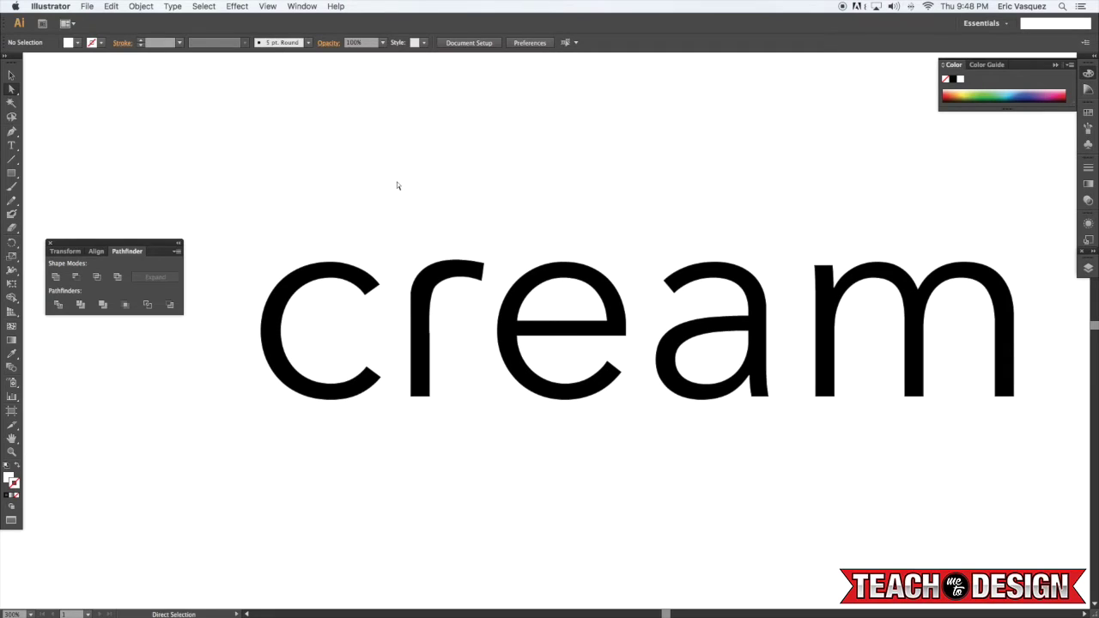
# - Subtract the white shape from the "r" with Pathfinder Minus Front
pyautogui.press('super+plus')
pyautogui.press('v')
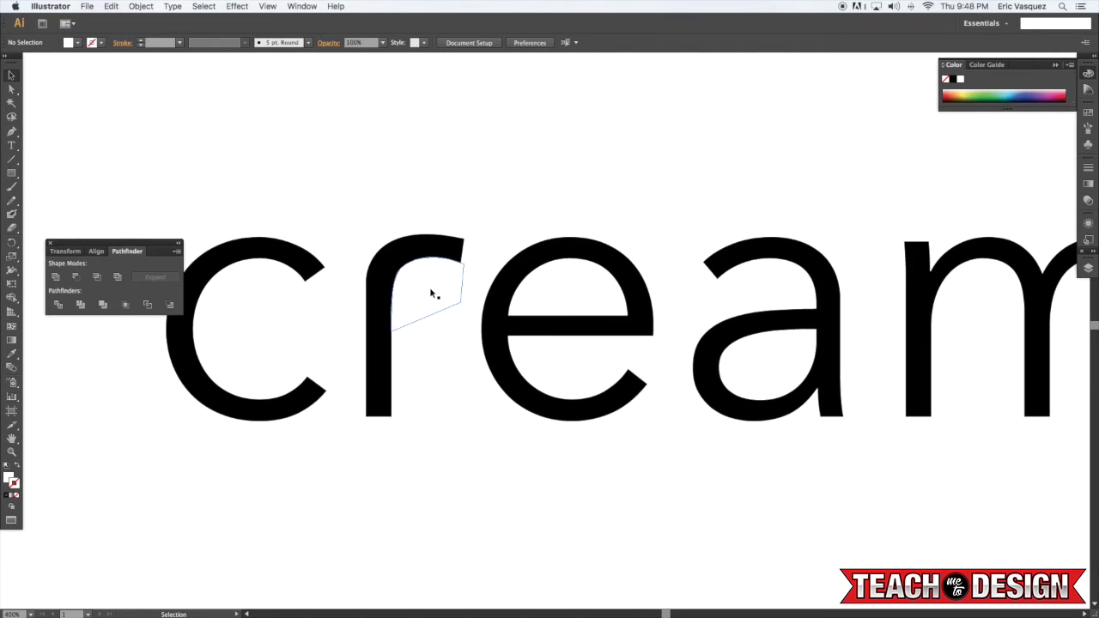
pyautogui.click(430, 294)
pyautogui.click(416, 249)
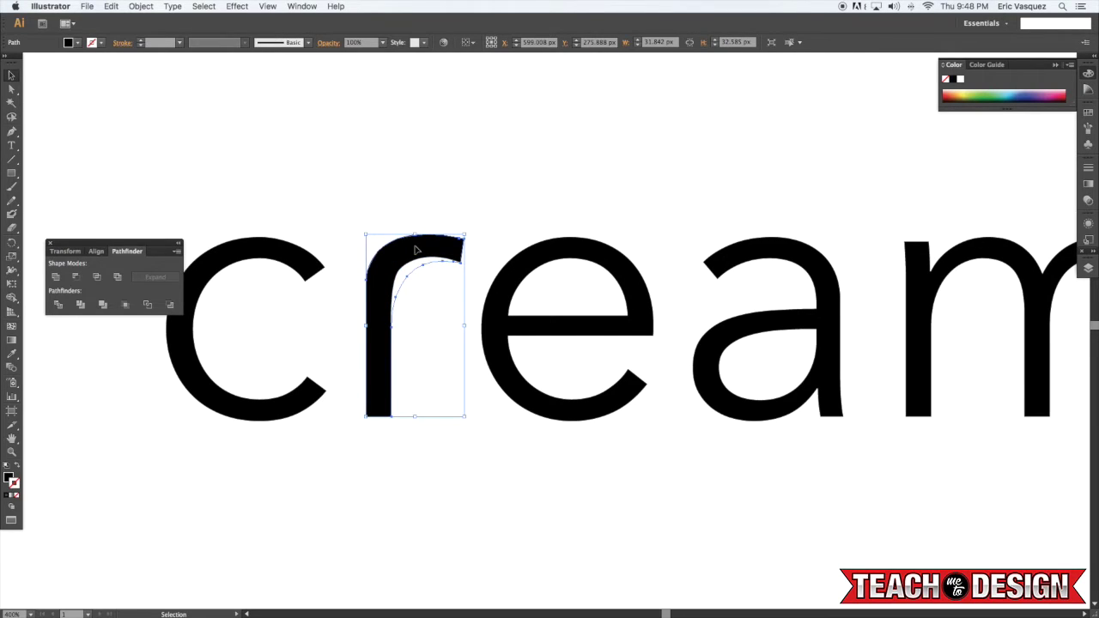
pyautogui.keyDown('shift'); pyautogui.click(431, 285); pyautogui.keyUp('shift')
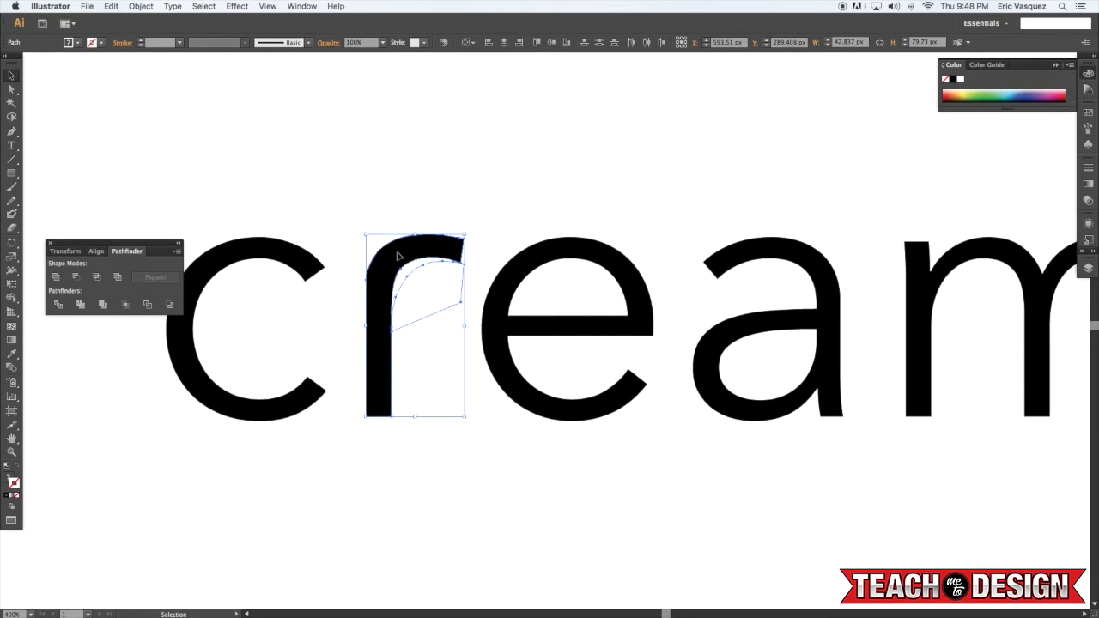
pyautogui.click(76, 279)
pyautogui.click(372, 200)
pyautogui.click(382, 287)
pyautogui.click(420, 203)
# - Draw a closed white Pen shape with no stroke over the "m" spur, curving from the first arch's peak to the stem's outer edge
pyautogui.moveTo(576, 189); pyautogui.dragTo(318, 185)
pyautogui.moveTo(480, 211); pyautogui.dragTo(441, 222)
pyautogui.press('super+plus')
pyautogui.press('p')
pyautogui.hscroll(-3, 474, 208)
pyautogui.press('d')
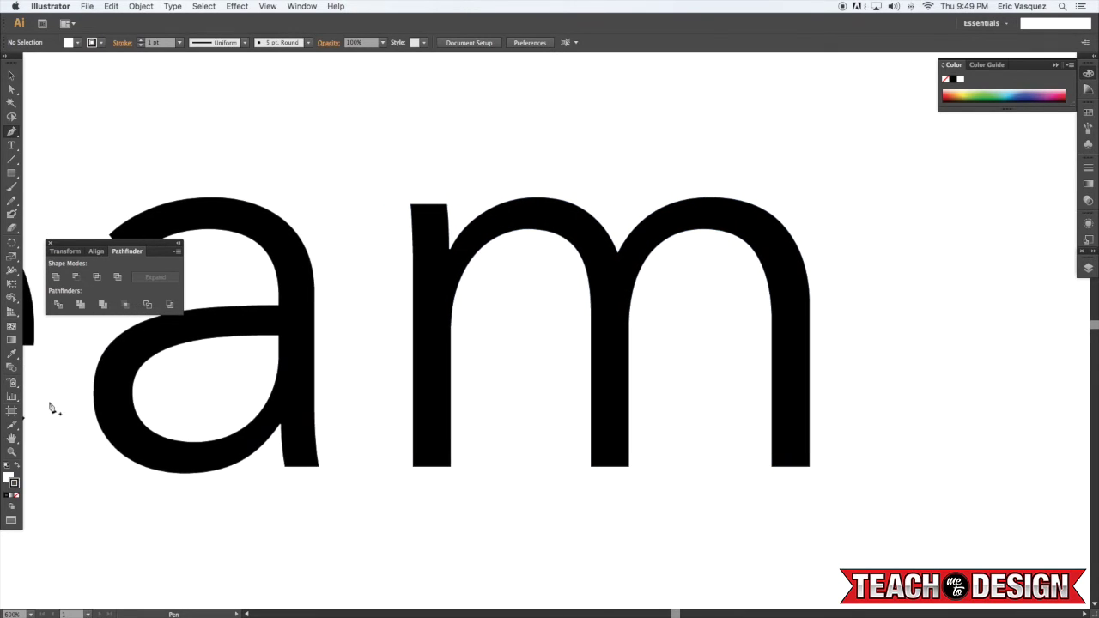
pyautogui.click(17, 496)
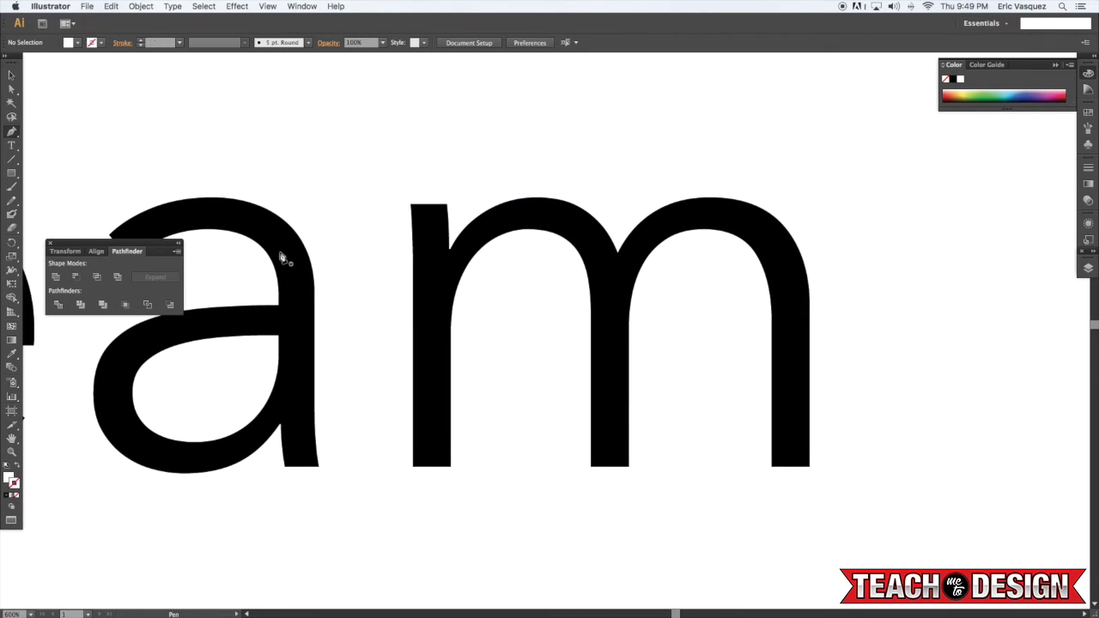
pyautogui.click(531, 197)
pyautogui.moveTo(413, 298); pyautogui.dragTo(413, 400)
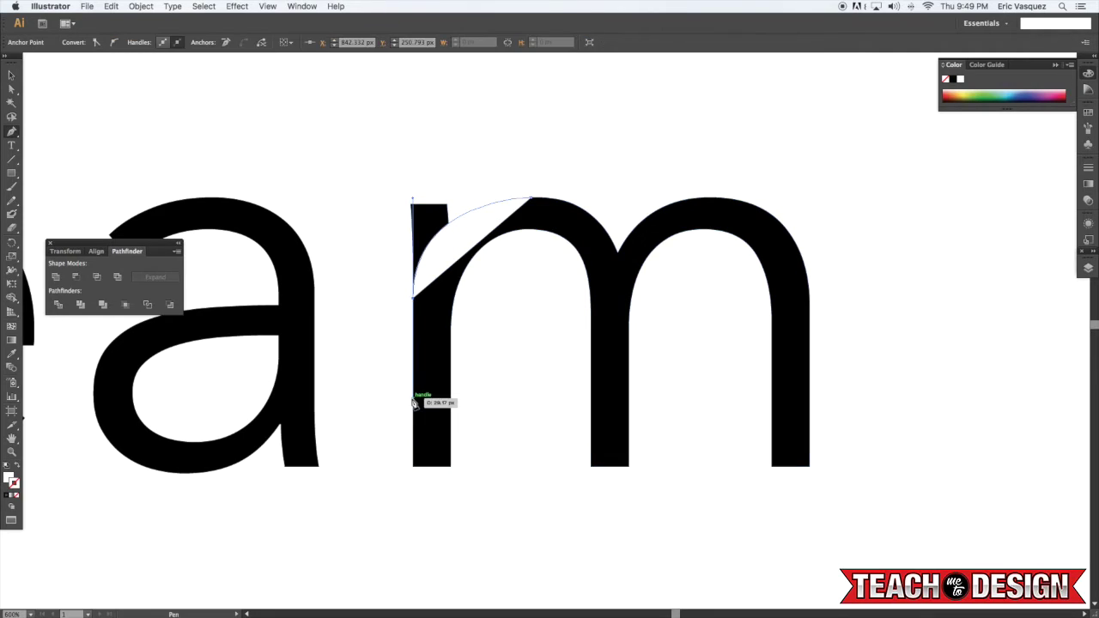
pyautogui.click(412, 298)
pyautogui.click(384, 210)
pyautogui.click(410, 161)
pyautogui.click(497, 161)
pyautogui.click(531, 199)
# - Ungroup the outlined letters so that the "m" can be selected separately
pyautogui.press('v')
pyautogui.keyDown('shift'); pyautogui.click(581, 228); pyautogui.keyUp('shift')
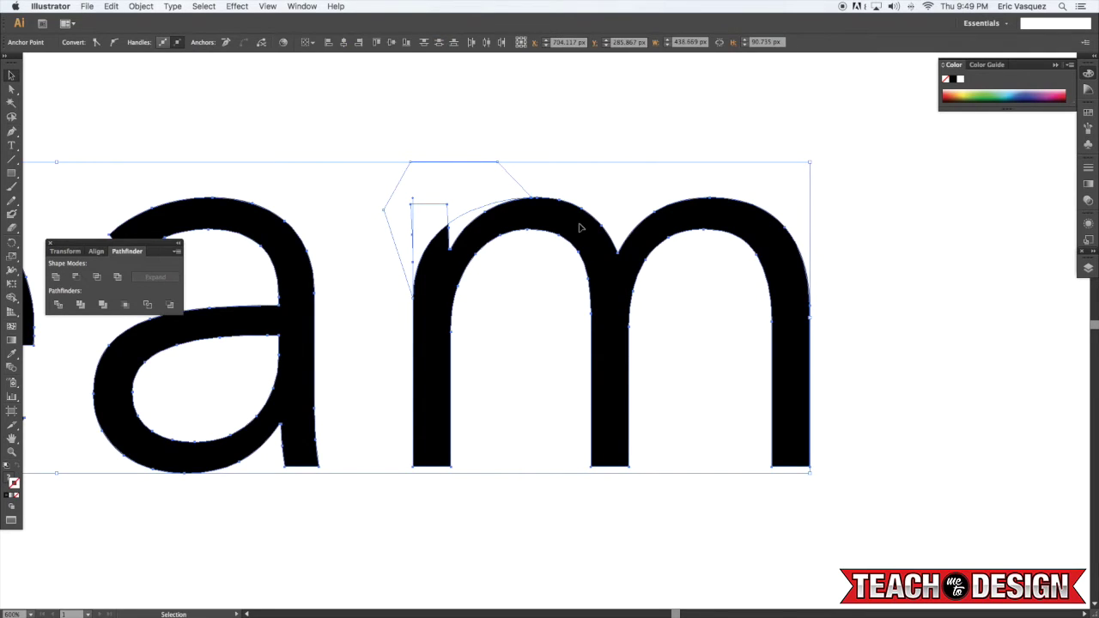
pyautogui.press('super+shift+a')
pyautogui.click(576, 228)
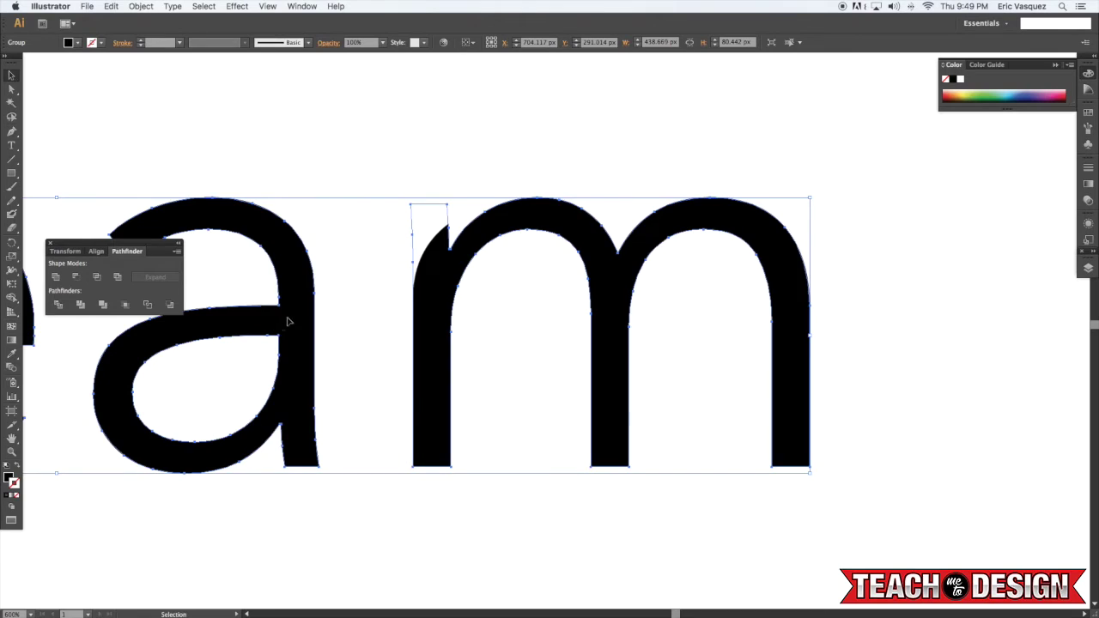
pyautogui.moveTo(285, 314); pyautogui.dragTo(370, 312)
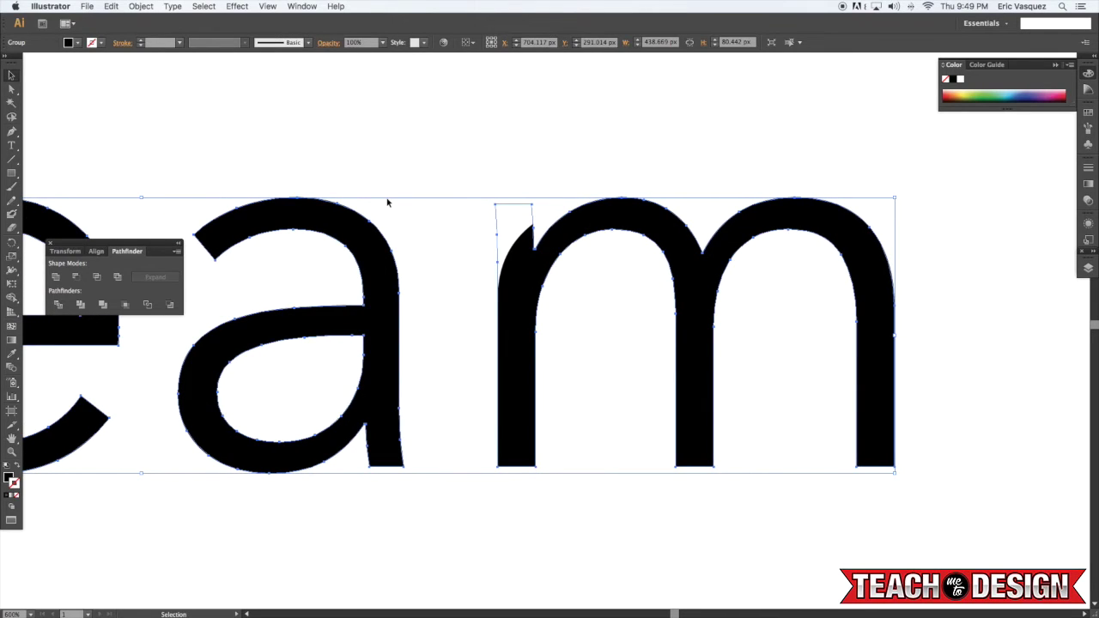
pyautogui.click(142, 6)
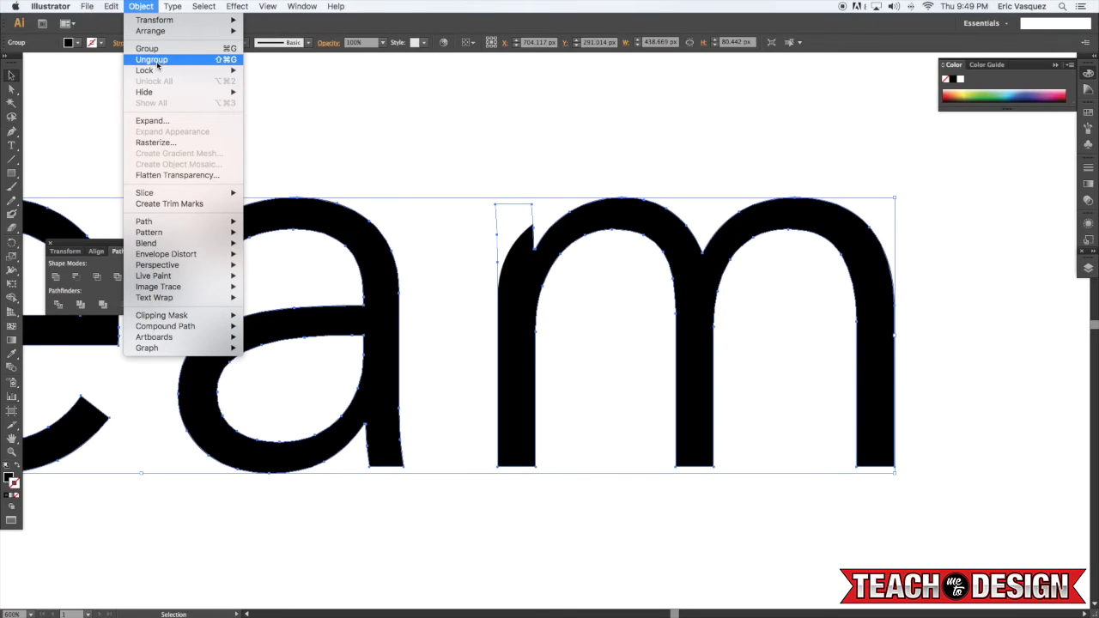
pyautogui.click(143, 4)
pyautogui.press('super+shift+g')
pyautogui.press('super+shift+a')
# - Select the white shape and the "m", and cut away the spur with Pathfinder Minus Front
pyautogui.click(523, 177)
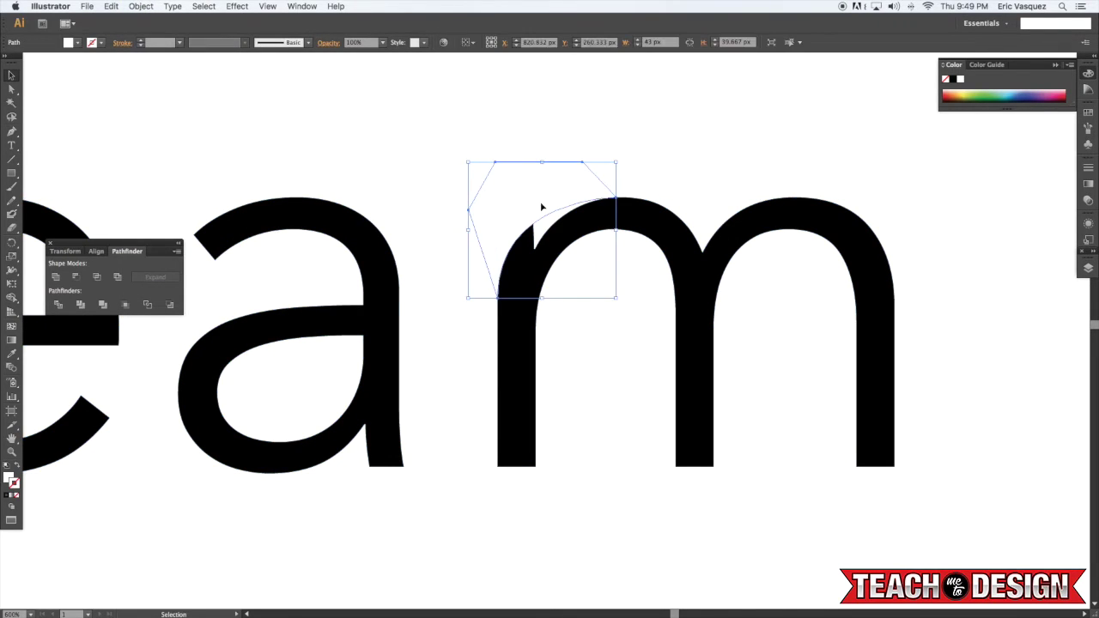
pyautogui.keyDown('shift'); pyautogui.click(645, 219); pyautogui.keyUp('shift')
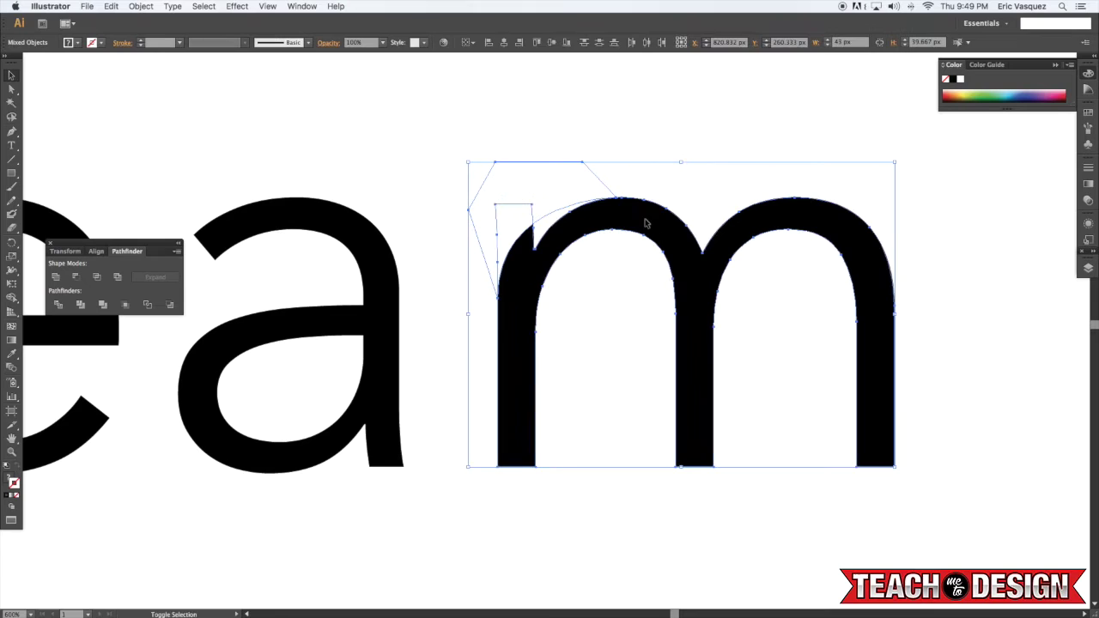
pyautogui.click(75, 277)
pyautogui.press('super+shift+a')
pyautogui.press('a')
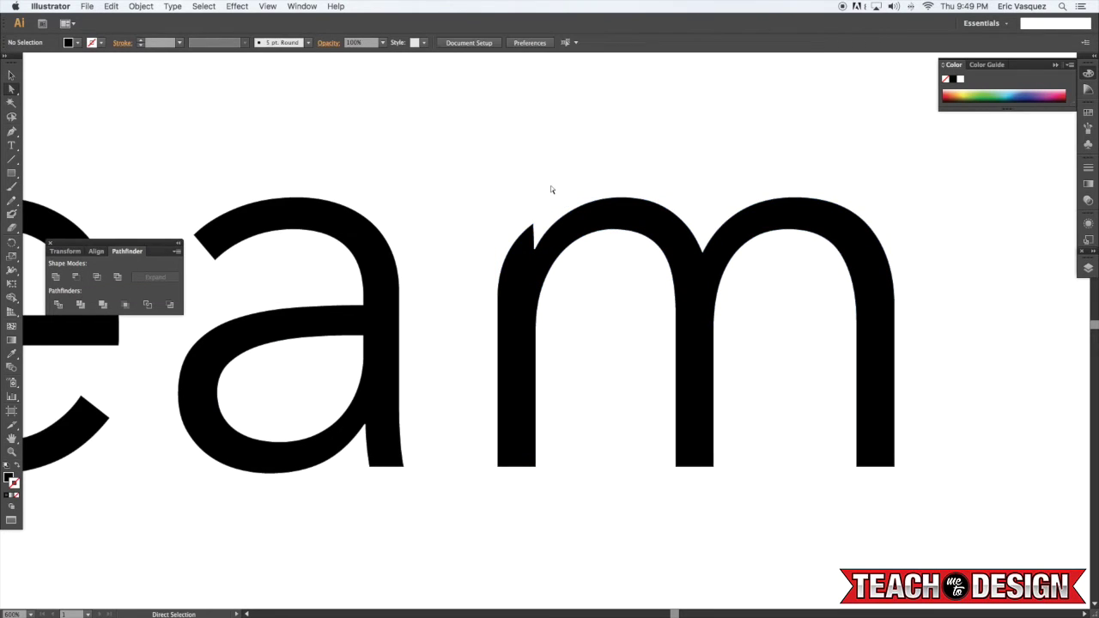
# - Draw a closed black Pen shape filling the notch in the "m", with a smooth outer curve from the stem to the first arch's peak
pyautogui.press('p')
pyautogui.click(499, 303)
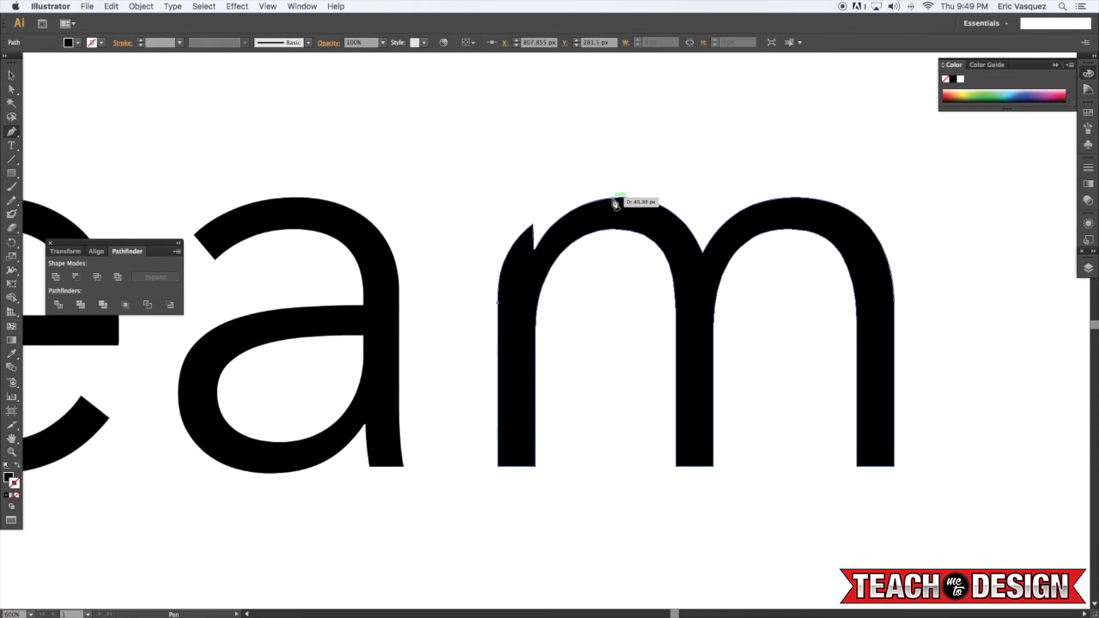
pyautogui.moveTo(613, 200); pyautogui.dragTo(736, 197)
pyautogui.click(614, 199)
pyautogui.click(621, 212)
pyautogui.click(580, 220)
pyautogui.click(540, 250)
pyautogui.click(516, 287)
pyautogui.click(497, 302)
pyautogui.press('super+shift+a')
# - Select the "m" with its added black shape and merge them with Pathfinder Unite
pyautogui.press('v')
pyautogui.press('space')
pyautogui.moveTo(625, 321); pyautogui.dragTo(599, 335)
pyautogui.moveTo(490, 183); pyautogui.dragTo(597, 303)
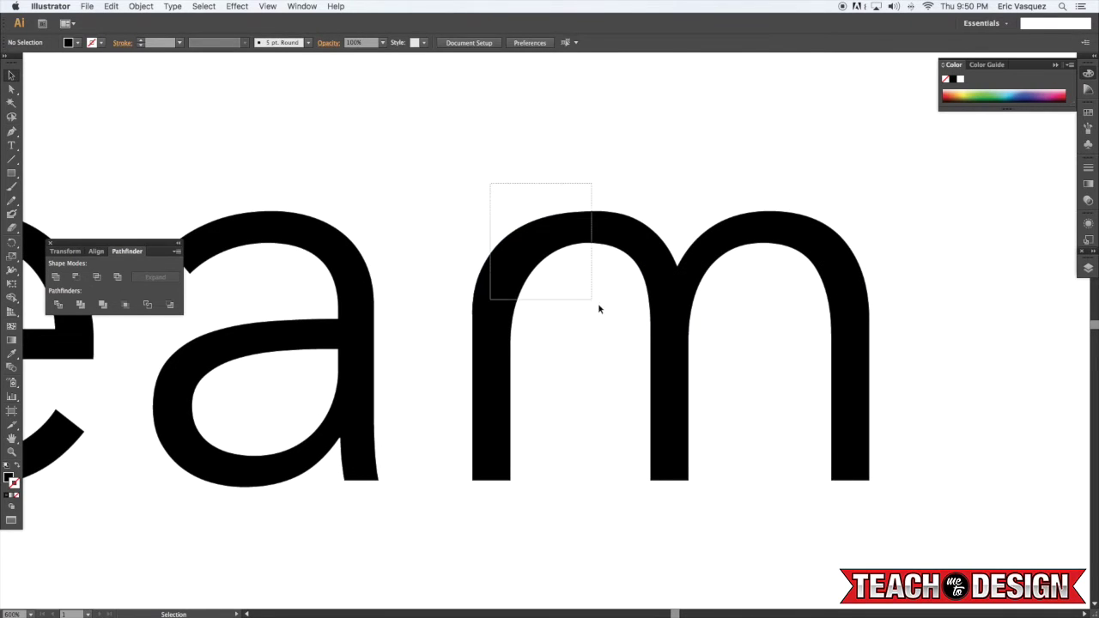
pyautogui.click(56, 276)
pyautogui.press('super+shift+a')
pyautogui.press('space')
pyautogui.moveTo(615, 320); pyautogui.dragTo(594, 326)
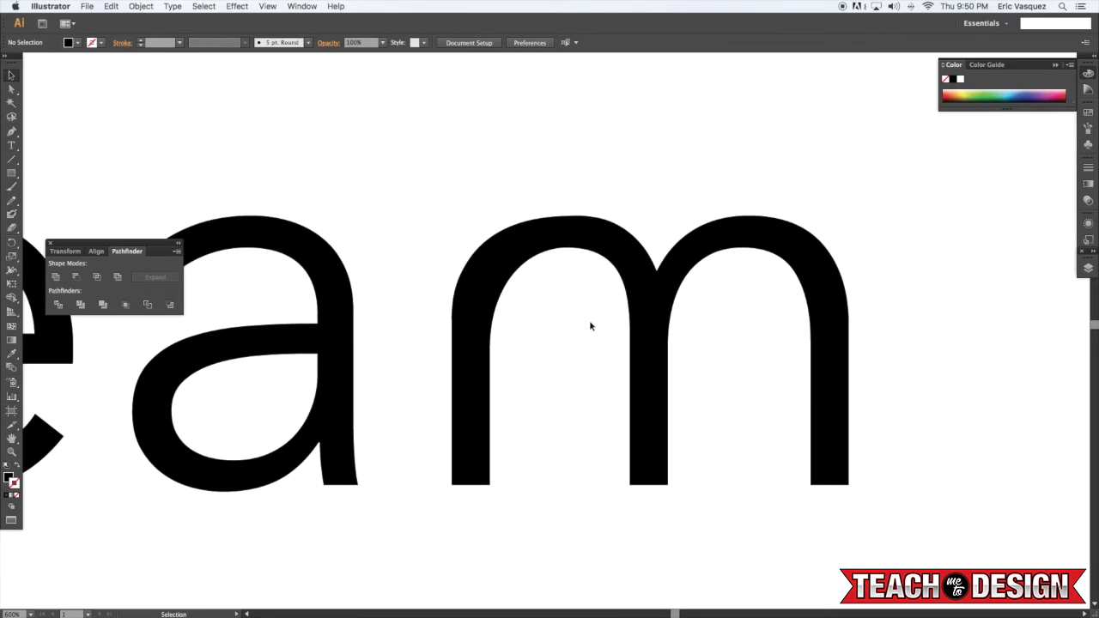
# - Draw a closed white Pen shape with no stroke along the inner curve of the "m"'s first arch, from the stem to the arch's peak
pyautogui.press('space')
pyautogui.moveTo(728, 312); pyautogui.dragTo(704, 321)
pyautogui.moveTo(634, 320); pyautogui.dragTo(643, 321)
pyautogui.press('p')
pyautogui.press('d')
pyautogui.click(17, 495)
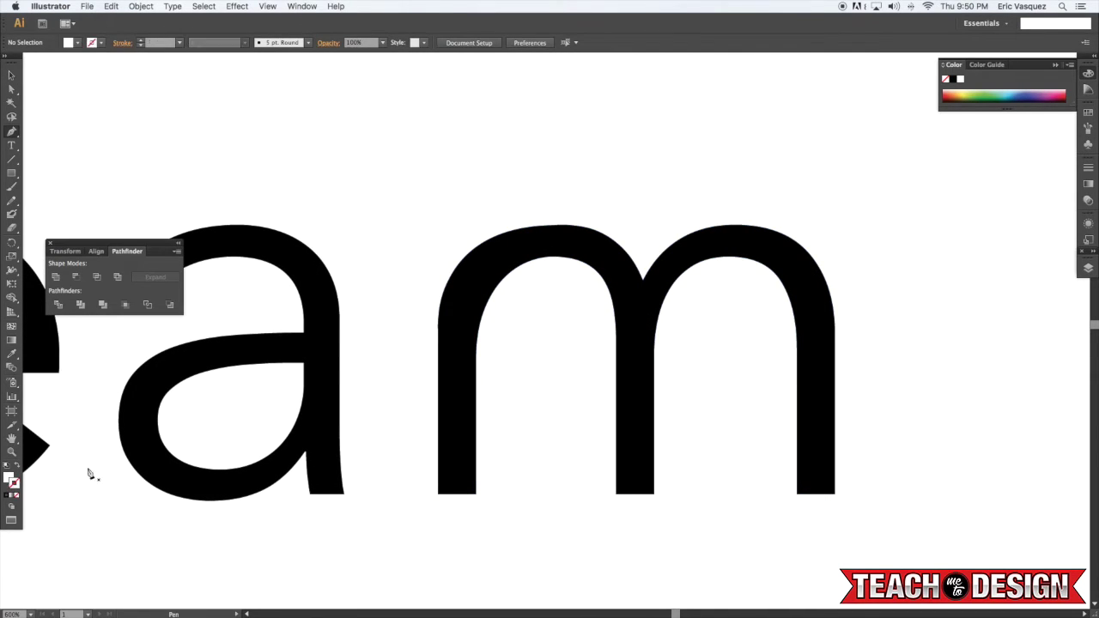
pyautogui.click(476, 350)
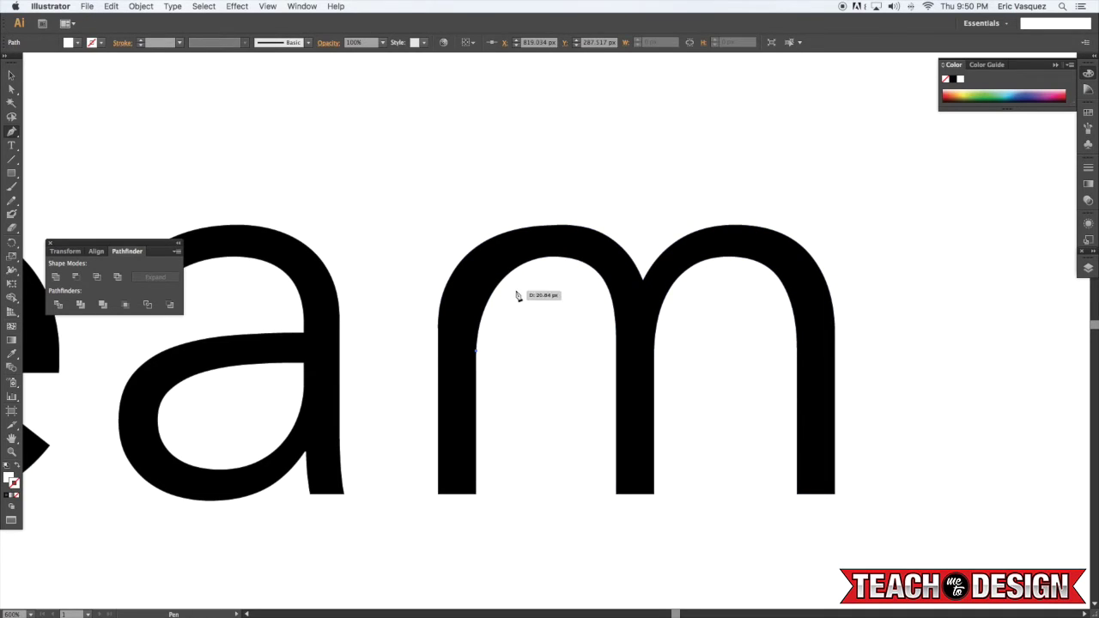
pyautogui.moveTo(548, 256); pyautogui.dragTo(634, 255)
pyautogui.click(550, 257)
pyautogui.click(557, 340)
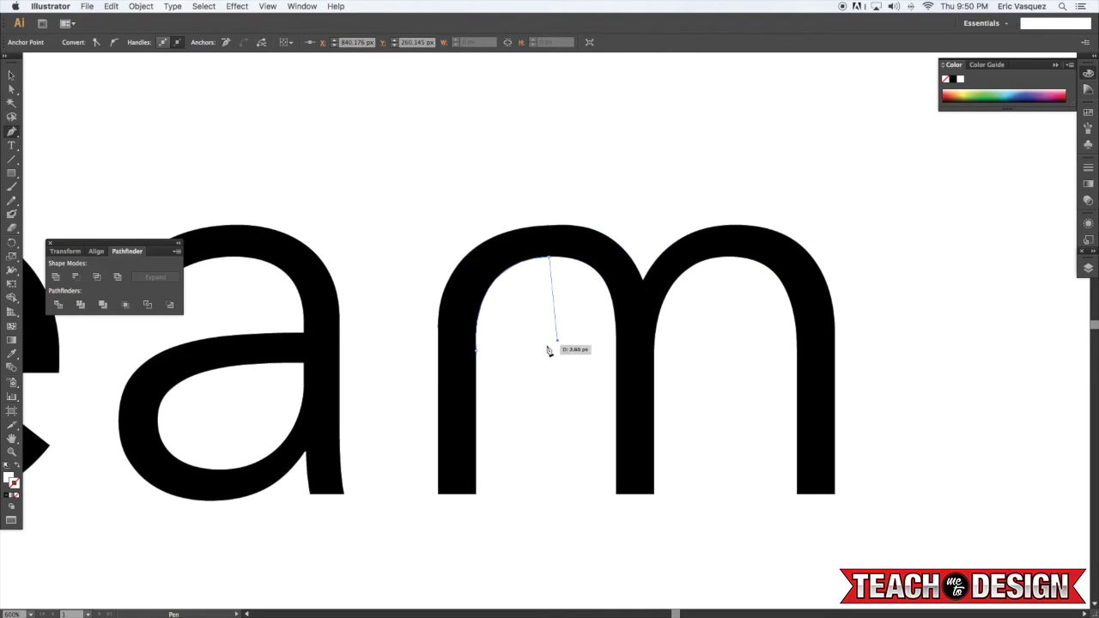
pyautogui.click(477, 351)
pyautogui.keyDown('super'); pyautogui.click(573, 411); pyautogui.keyUp('super')
# - Make the direction handle at the white shape's top anchor horizontal to smooth the inner curve of the "m"'s first arch
pyautogui.press('v')
pyautogui.press('a')
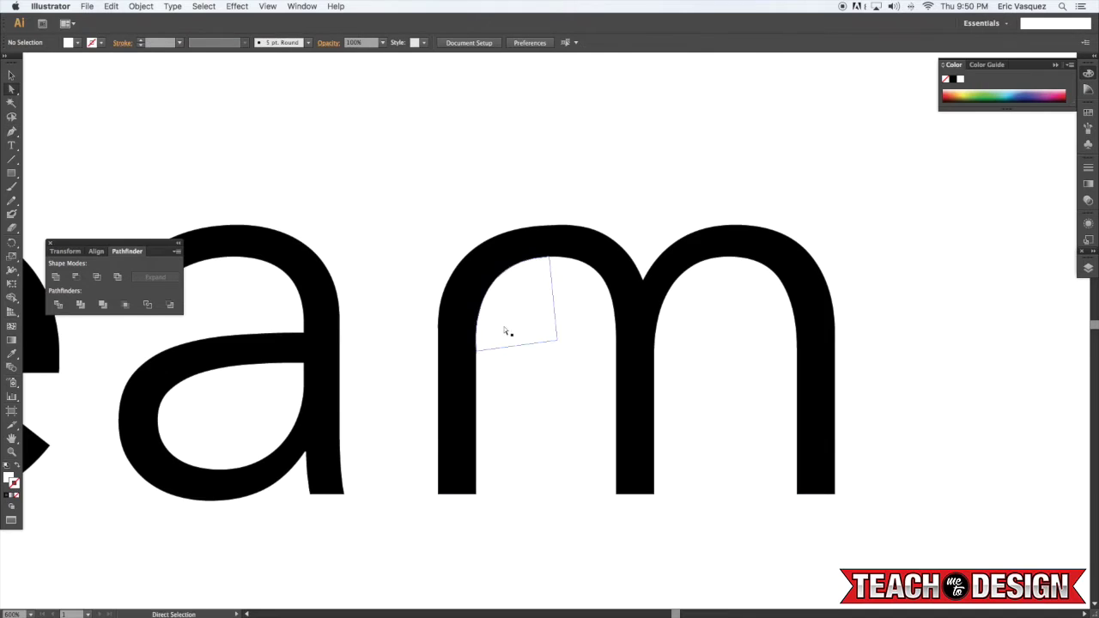
pyautogui.click(493, 329)
pyautogui.press('super+plus')
pyautogui.press('super+plus')
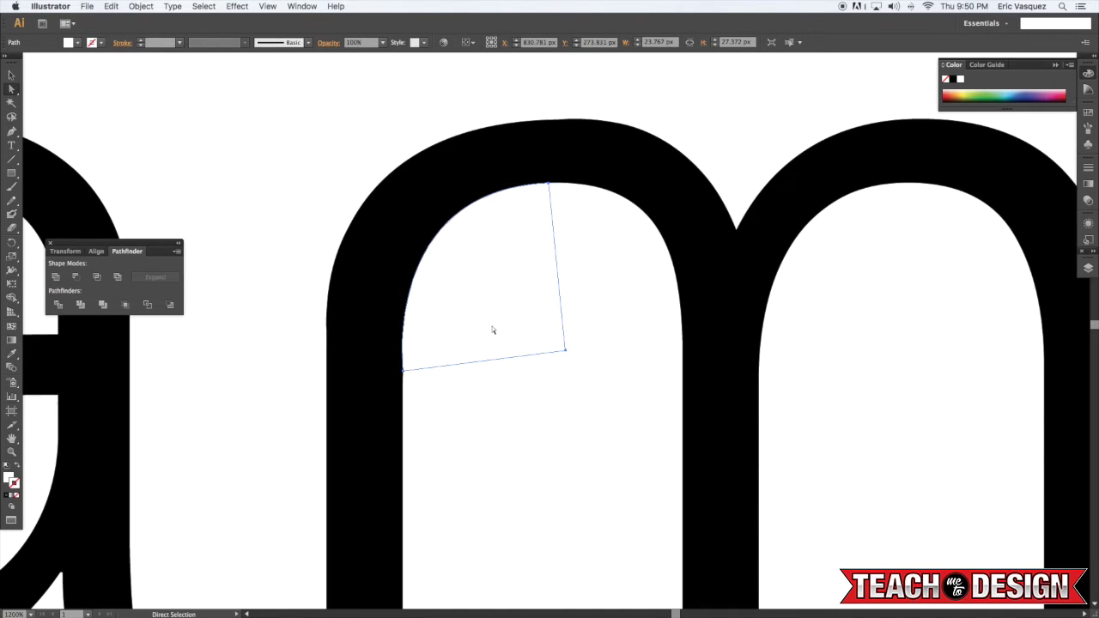
pyautogui.click(404, 372)
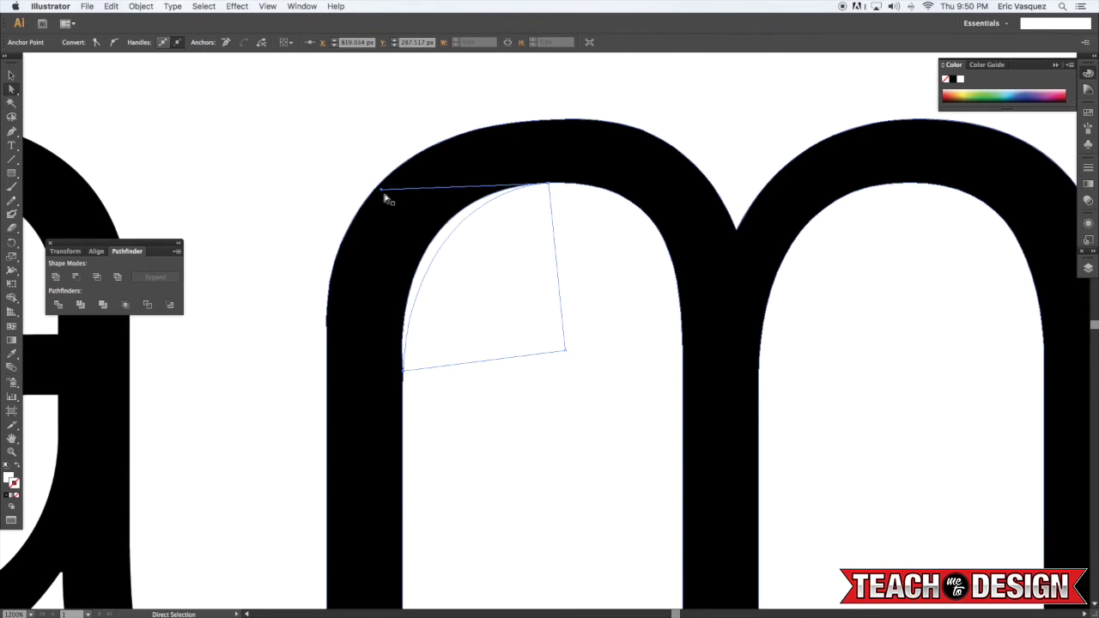
pyautogui.moveTo(405, 373); pyautogui.dragTo(404, 373)
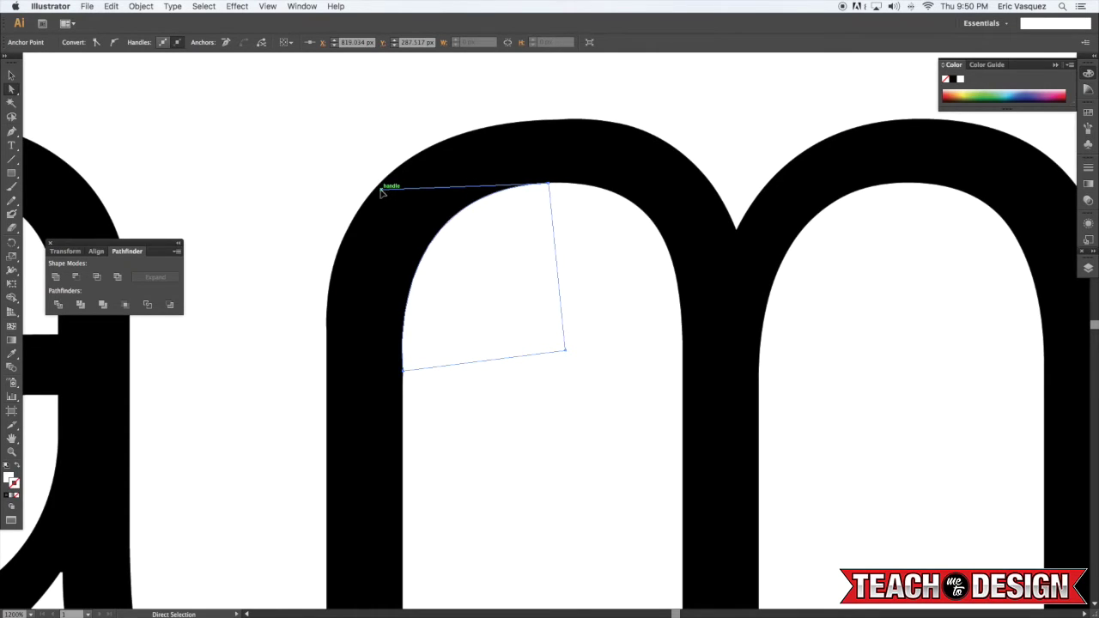
pyautogui.moveTo(382, 189); pyautogui.dragTo(387, 184)
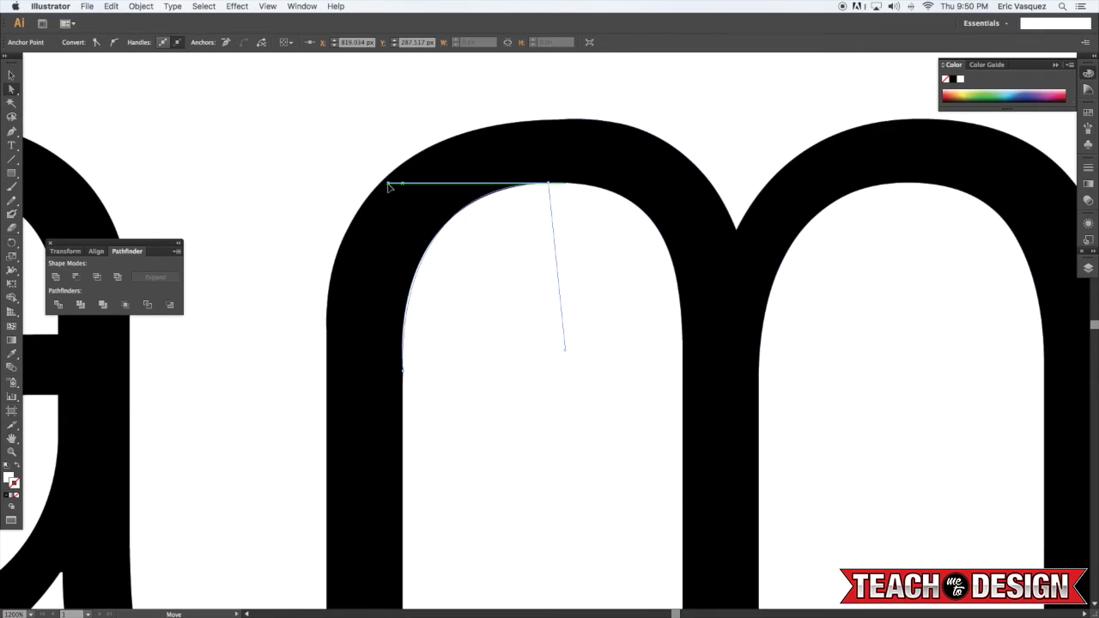
pyautogui.click(324, 177)
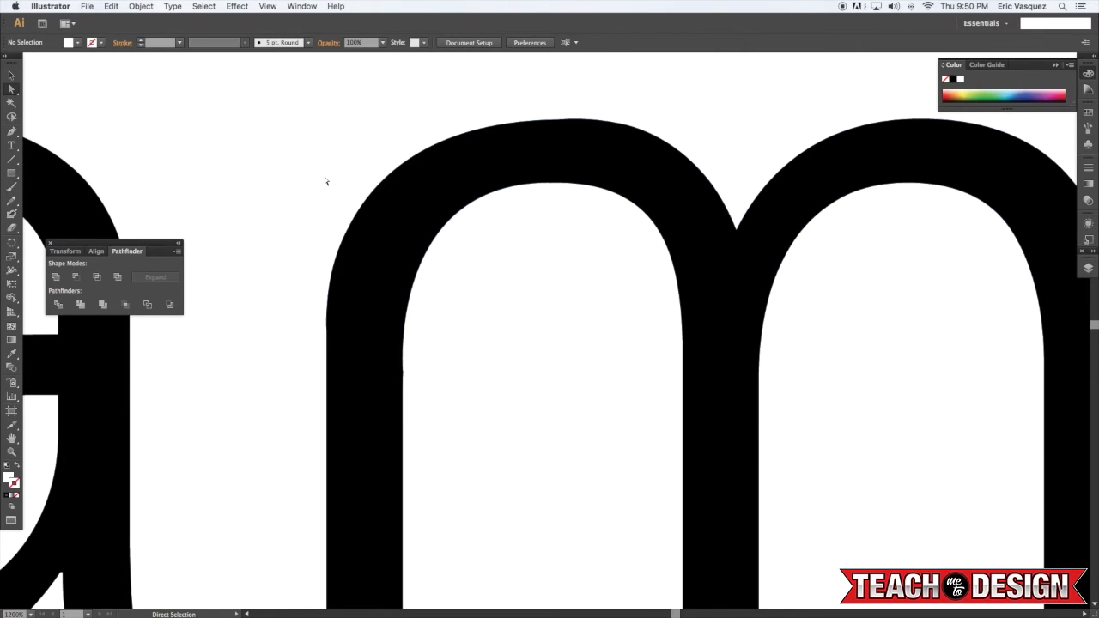
# - Subtract the white shape from the "m" with Pathfinder Minus Front
pyautogui.click(468, 244)
pyautogui.press('v')
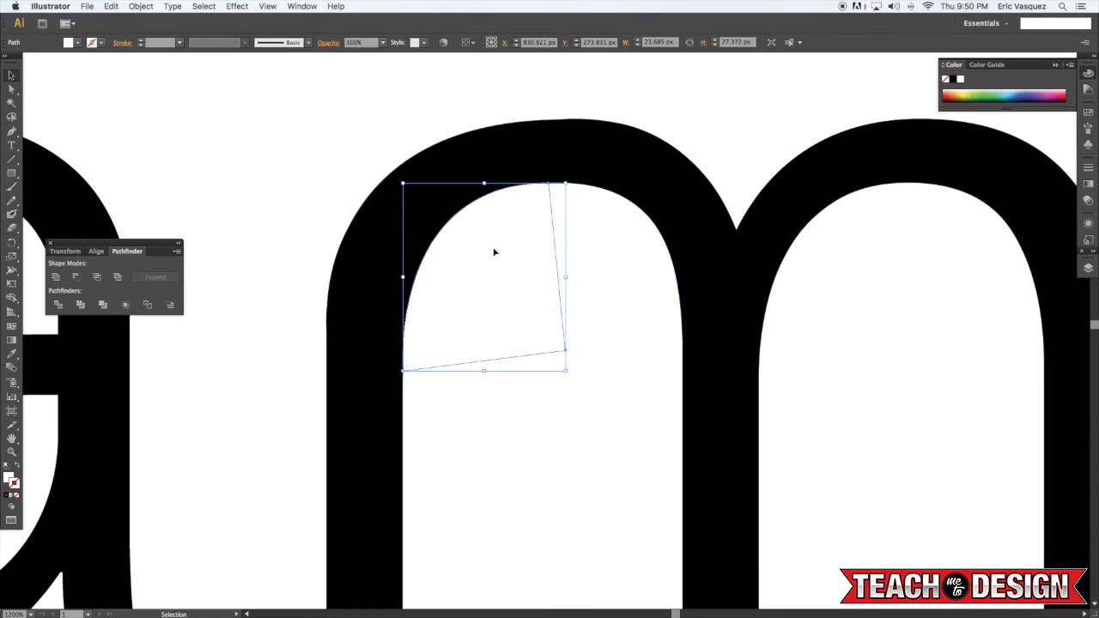
pyautogui.keyDown('shift'); pyautogui.click(610, 174); pyautogui.keyUp('shift')
pyautogui.click(77, 277)
pyautogui.hotkey('ctrl', 'shift', 'a')
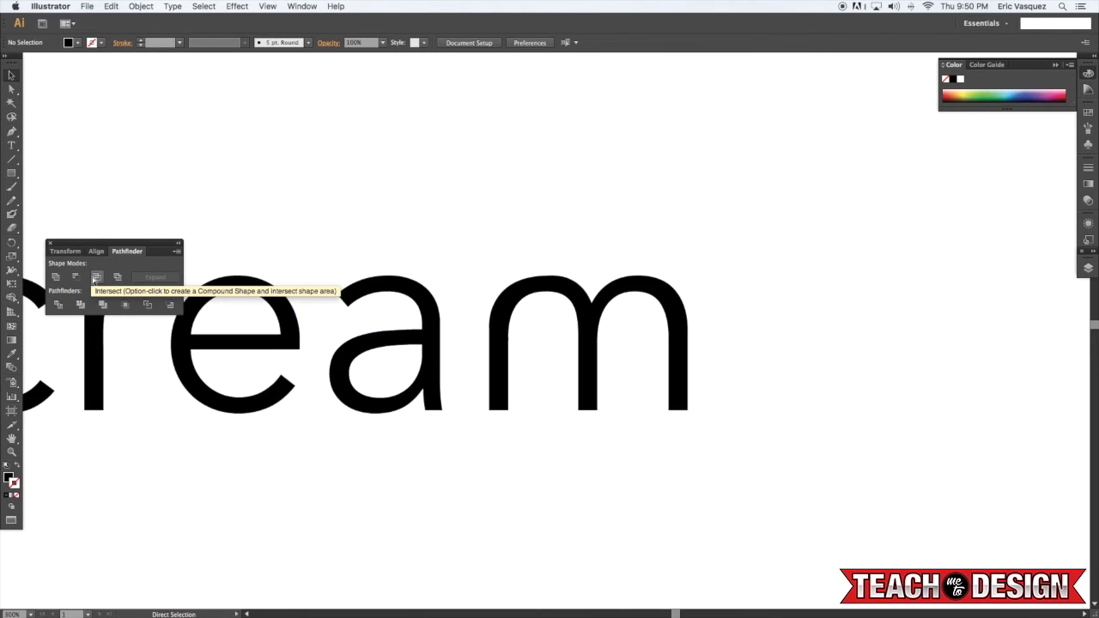
pyautogui.press('super+minus')
pyautogui.press('super+minus')
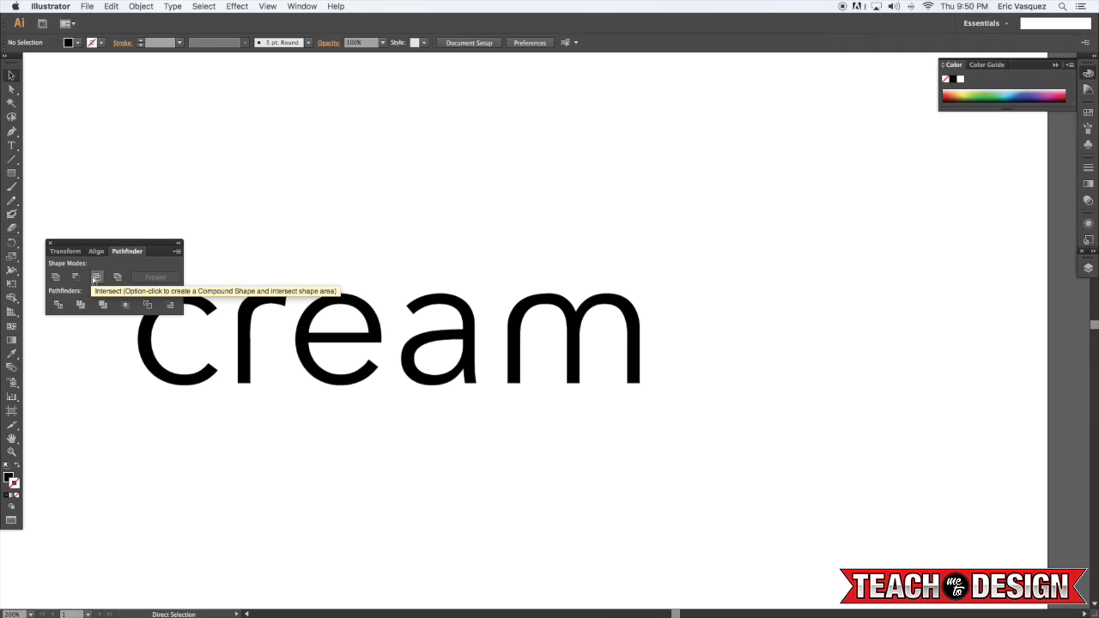
# - Select the "c" and nudge it closer to the "r" to tighten their spacing
pyautogui.moveTo(279, 279); pyautogui.dragTo(379, 380)
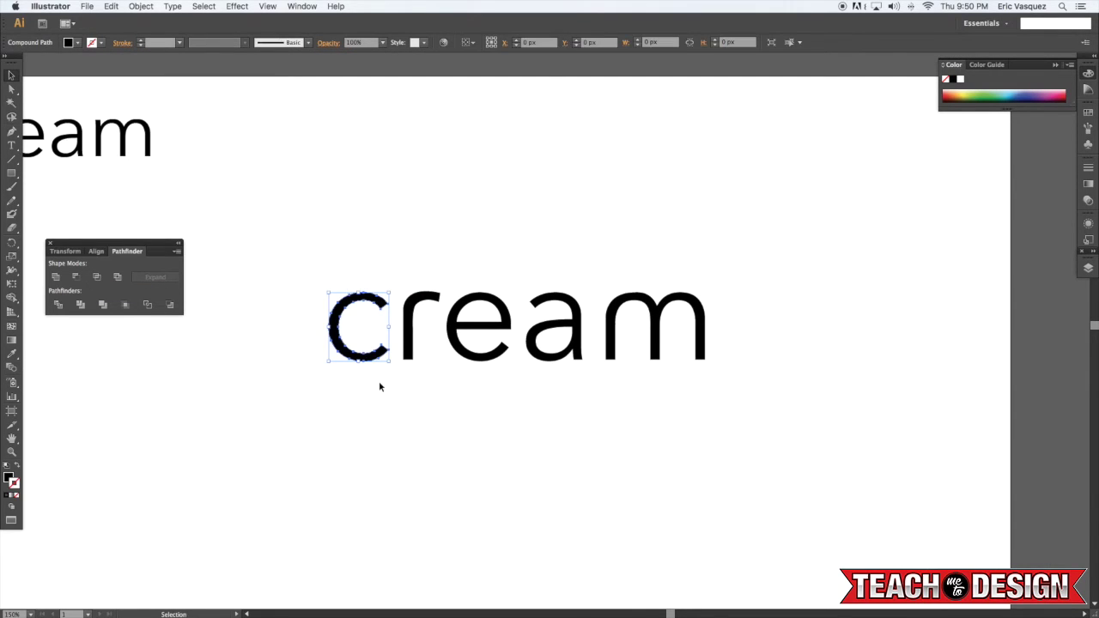
pyautogui.click(394, 245)
pyautogui.moveTo(341, 262); pyautogui.dragTo(380, 386)
pyautogui.press('Right')
pyautogui.press('Right')
pyautogui.press('Right')
pyautogui.hotkey('shift', 'Right')
pyautogui.press('Left')
pyautogui.press('Left')
pyautogui.press('Left')
# - Select the "c" and "r" together and nudge them toward the "e" to tighten the spacing
pyautogui.click(378, 387)
pyautogui.moveTo(334, 275); pyautogui.dragTo(422, 379)
pyautogui.hotkey('shift', 'Right')
pyautogui.click(422, 379)
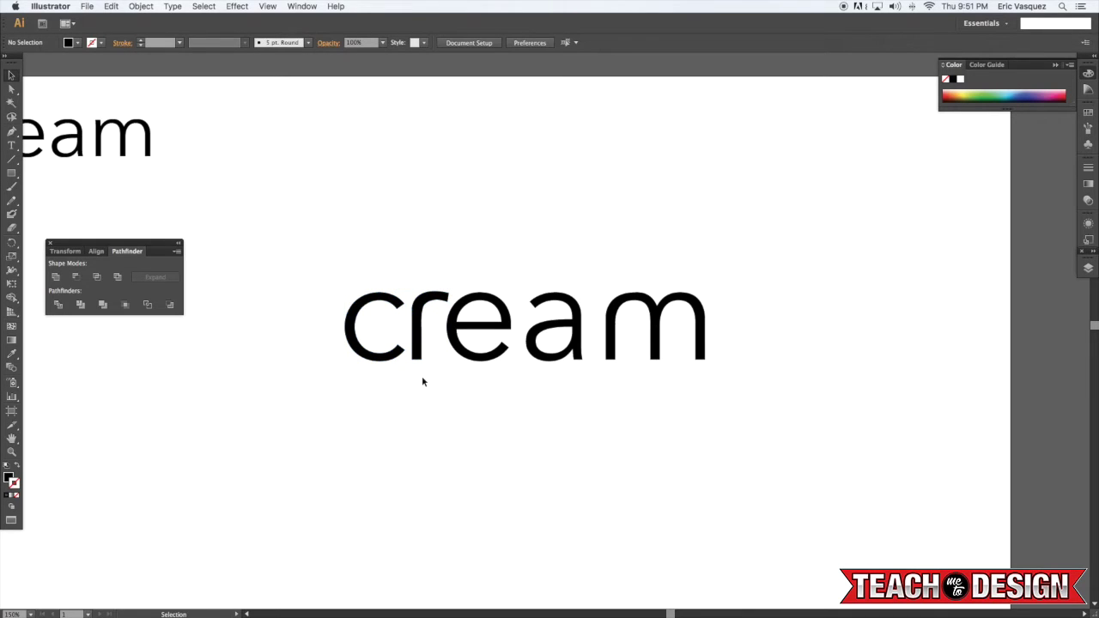
pyautogui.press('super+plus')
pyautogui.press('super+plus')
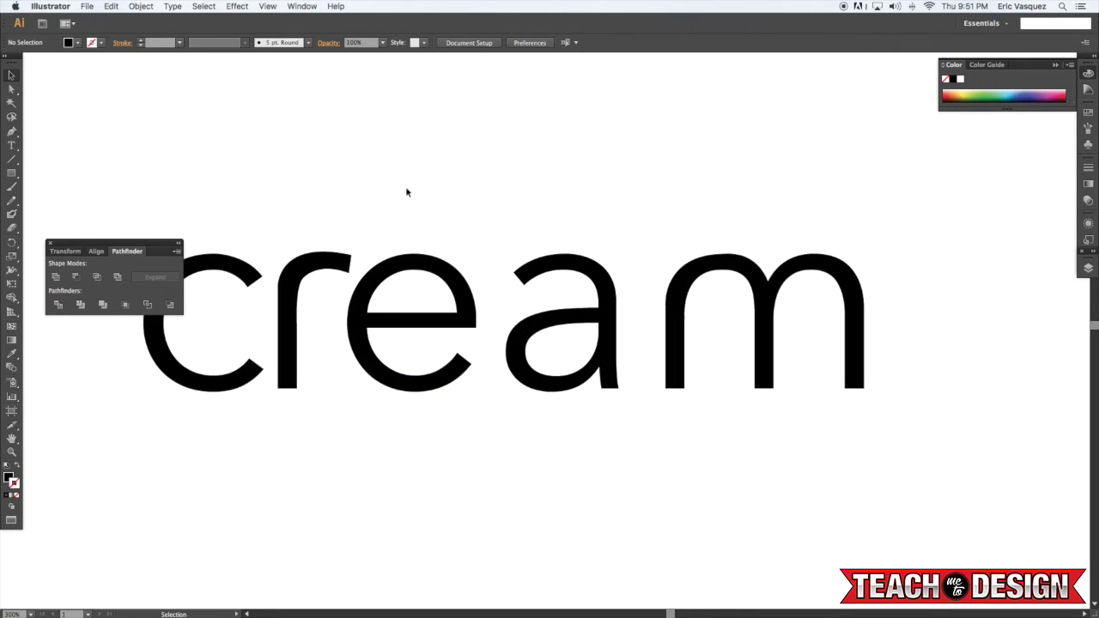
# - Move the "c" and "r" together further toward the "e" until the end of the "r" overlaps it
pyautogui.hscroll(-4, 424, 192)
pyautogui.moveTo(269, 270); pyautogui.dragTo(404, 460)
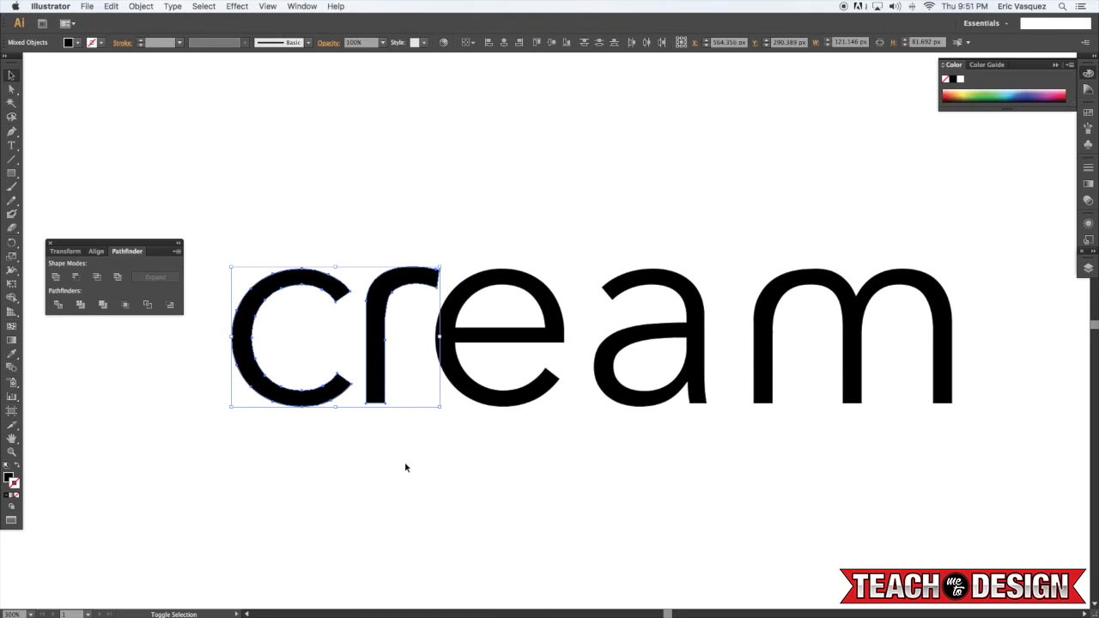
pyautogui.hotkey('shift', 'Right')
pyautogui.press('Left')
pyautogui.press('Left')
pyautogui.click(405, 464)
# - Duplicate the "e" slightly to the left so it overlaps the "r", giving the copy a white fill and no stroke
pyautogui.press('p')
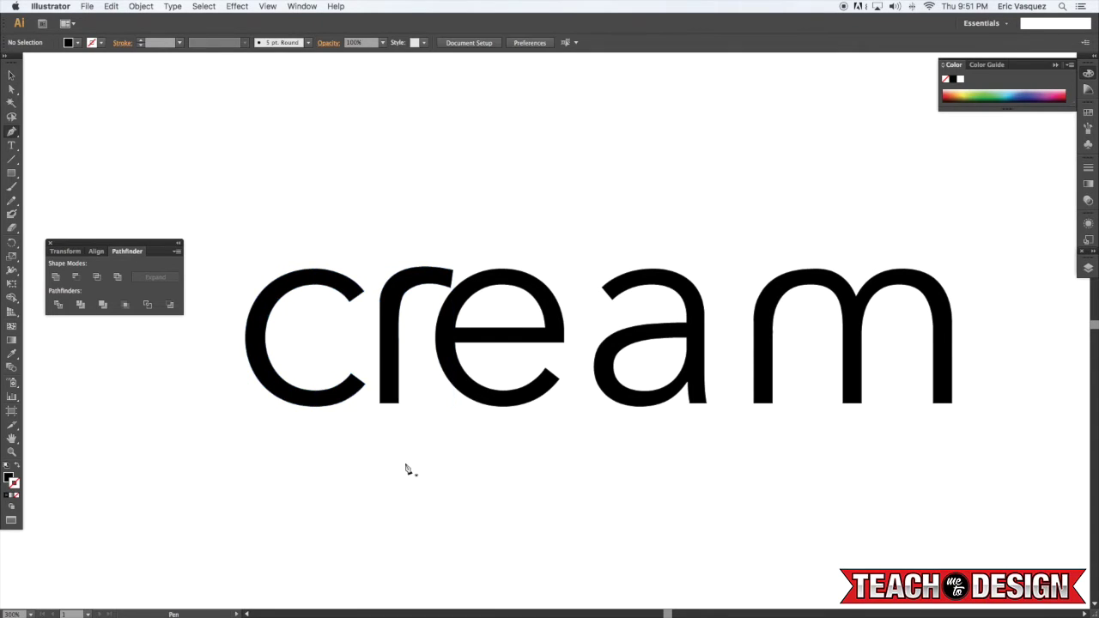
pyautogui.press('super+plus')
pyautogui.press('space')
pyautogui.moveTo(495, 303); pyautogui.dragTo(497, 310)
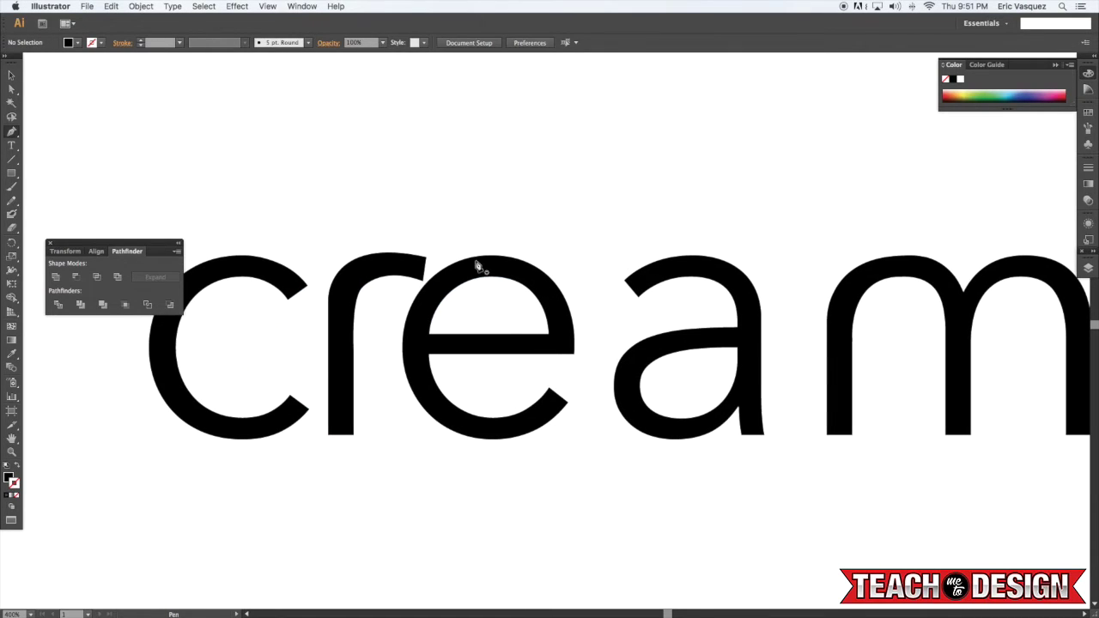
pyautogui.press('v')
pyautogui.click(479, 273)
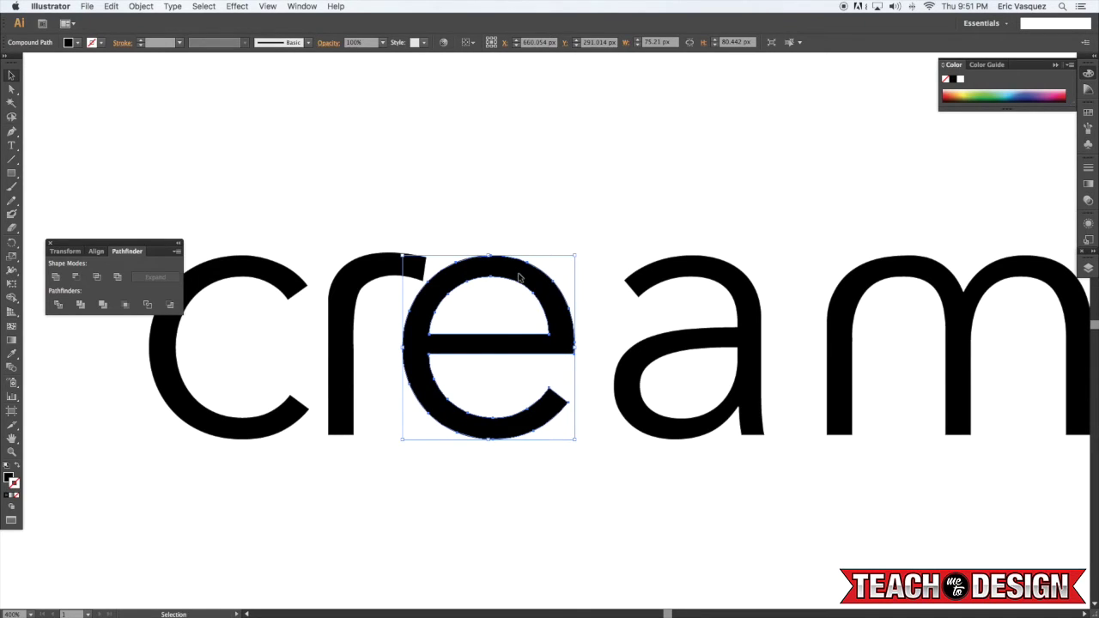
pyautogui.moveTo(518, 277); pyautogui.dragTo(490, 276)
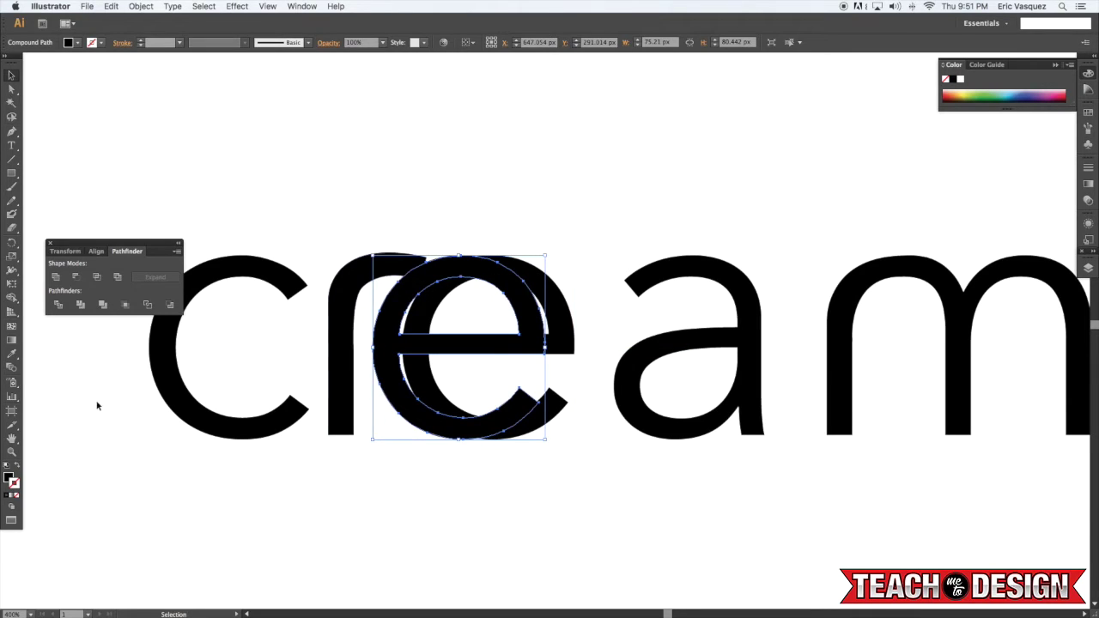
pyautogui.press('d')
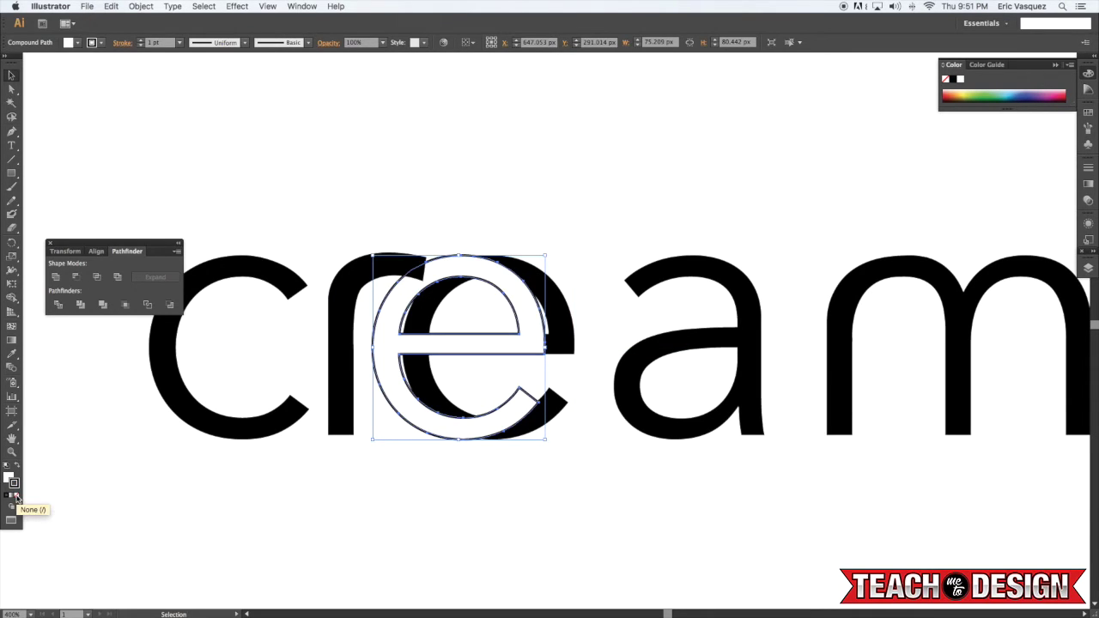
pyautogui.click(17, 497)
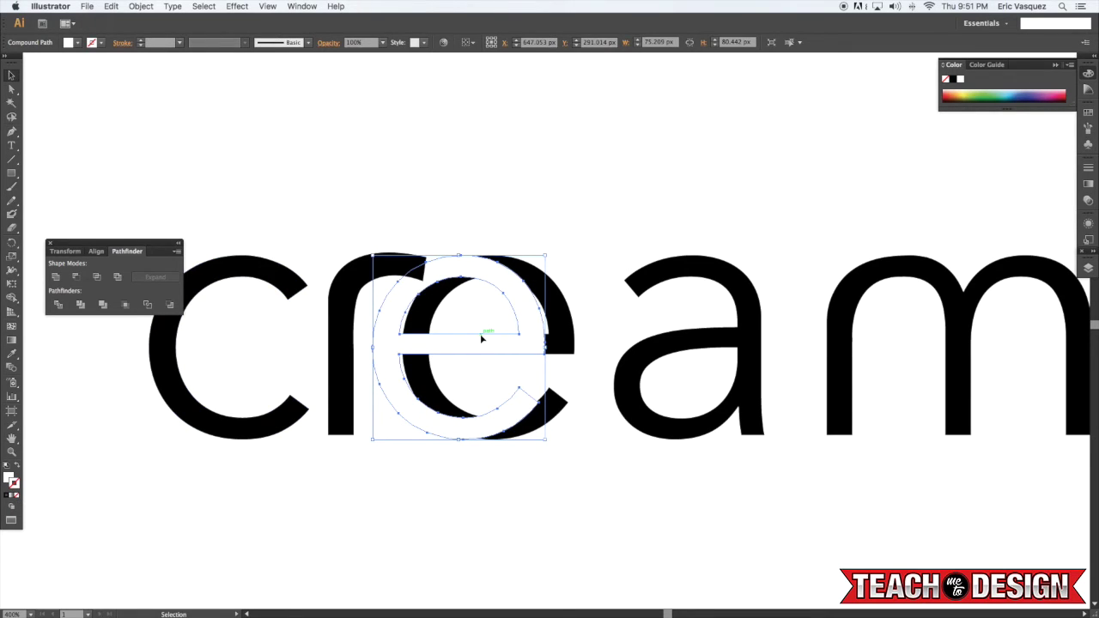
# - Bring the white "e" copy to the front and stack the original black "e" above it
pyautogui.press('shift+super+bracketright')
pyautogui.press('shift+super+a')
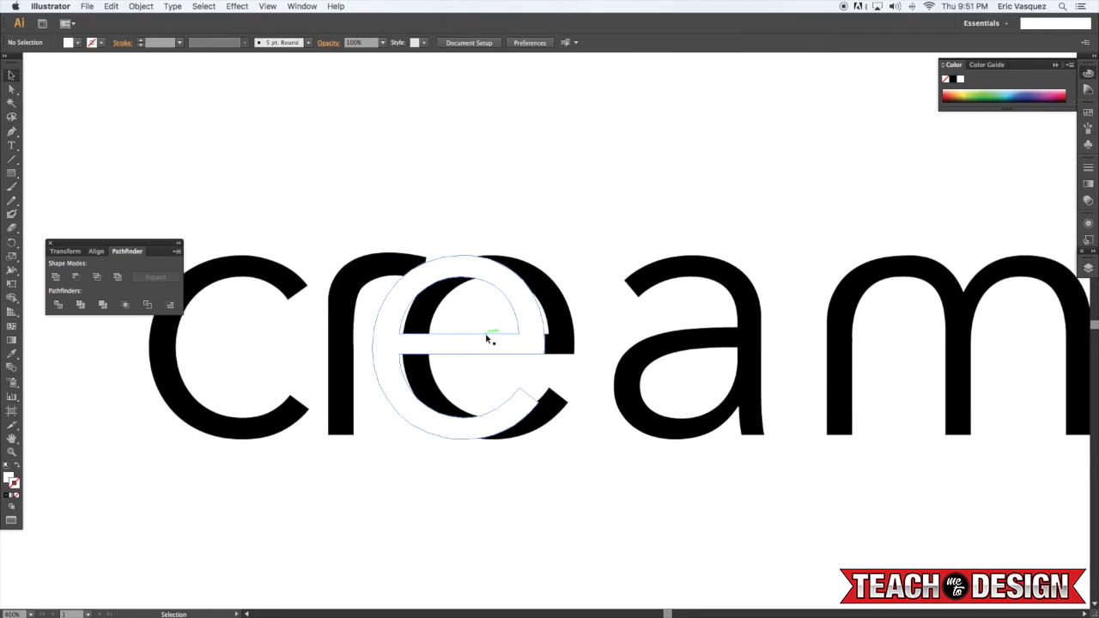
pyautogui.click(561, 313)
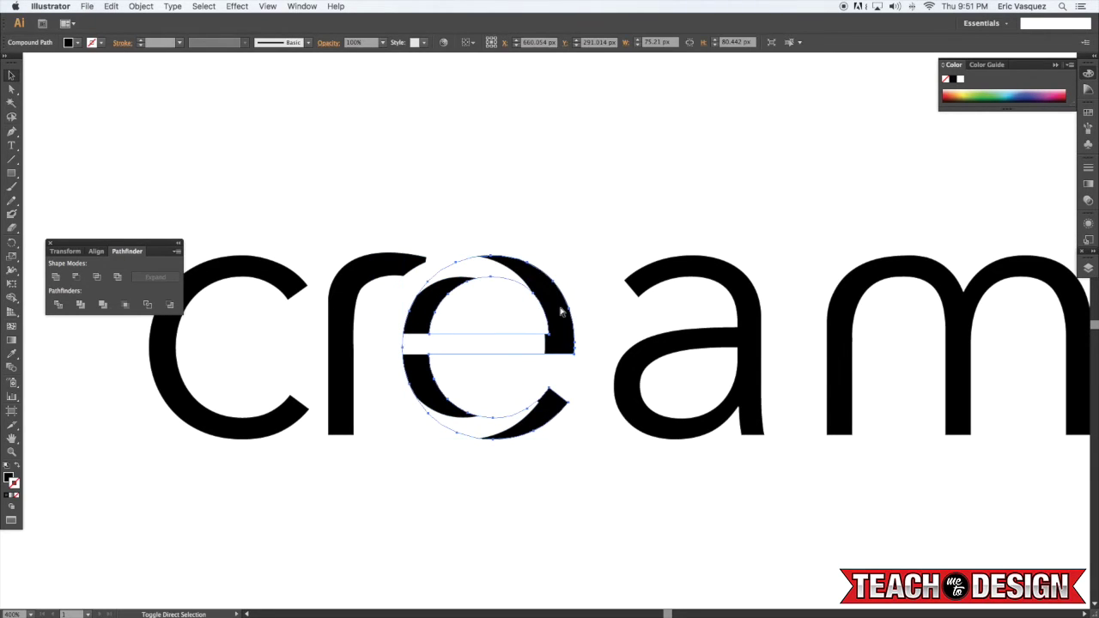
pyautogui.press('shift+super+bracketright')
# - Nudge the white "e" 5 px right and 6 px up to leave a narrow gap between the "r" and the black "e"
pyautogui.click(426, 273)
pyautogui.press('Up')
pyautogui.press('Up')
pyautogui.press('Up')
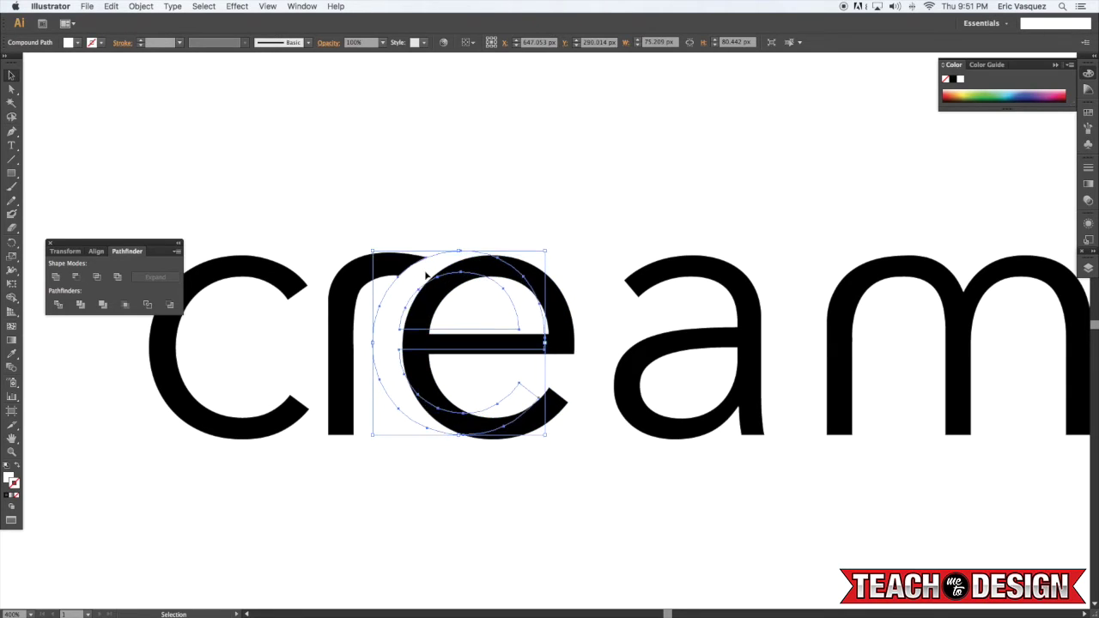
pyautogui.press('Right')
pyautogui.press('Right')
pyautogui.press('Right')
pyautogui.press('Right')
pyautogui.press('Up')
pyautogui.press('Up')
pyautogui.press('Right')
pyautogui.press('Up')
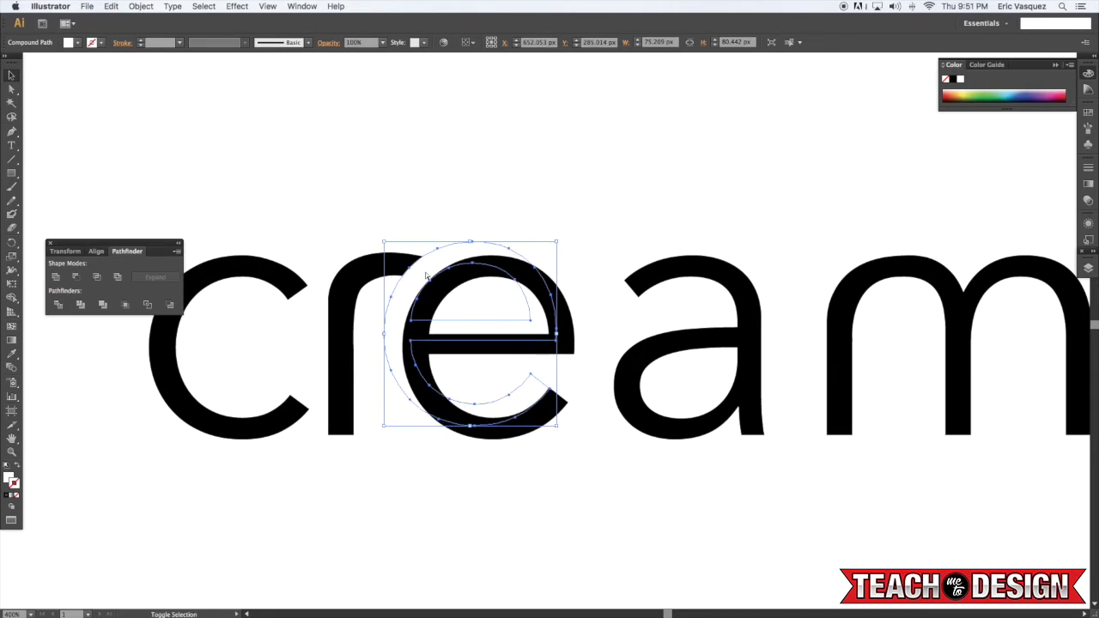
pyautogui.press('super+shift+a')
pyautogui.press('space')
pyautogui.moveTo(501, 221); pyautogui.dragTo(536, 217)
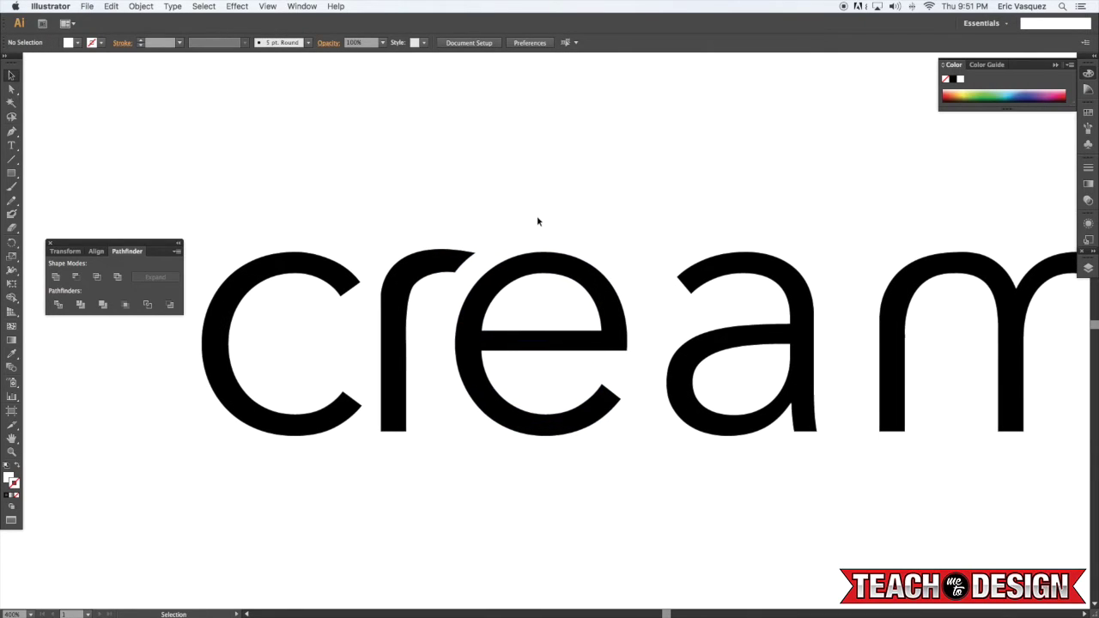
# - Subtract the white "e" from the "r" with Pathfinder Minus Front
pyautogui.click(479, 269)
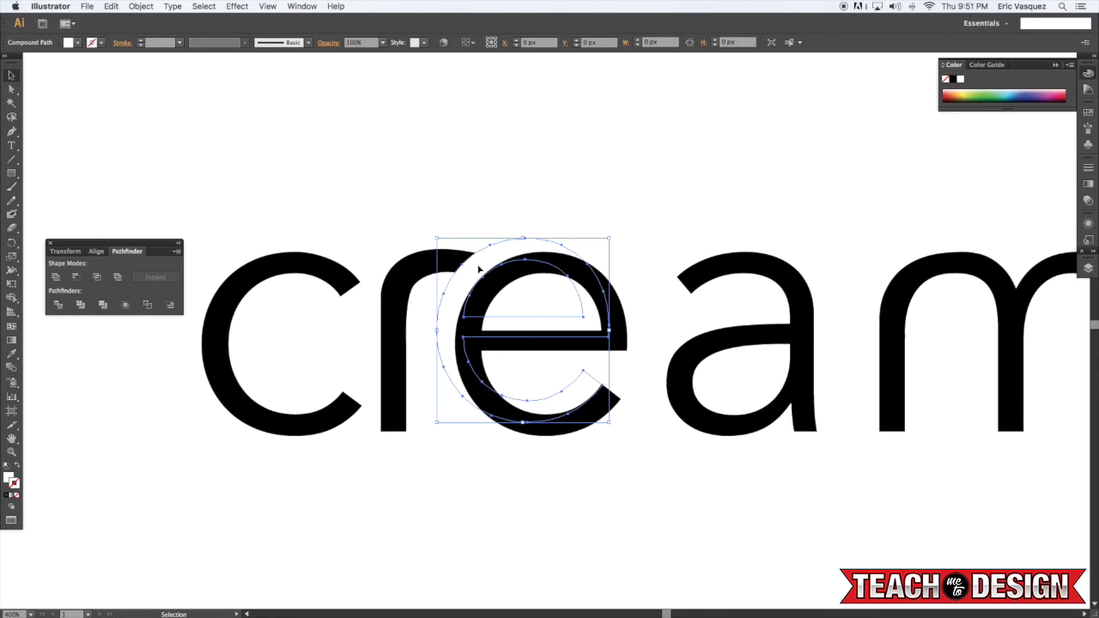
pyautogui.keyDown('shift'); pyautogui.click(412, 277); pyautogui.keyUp('shift')
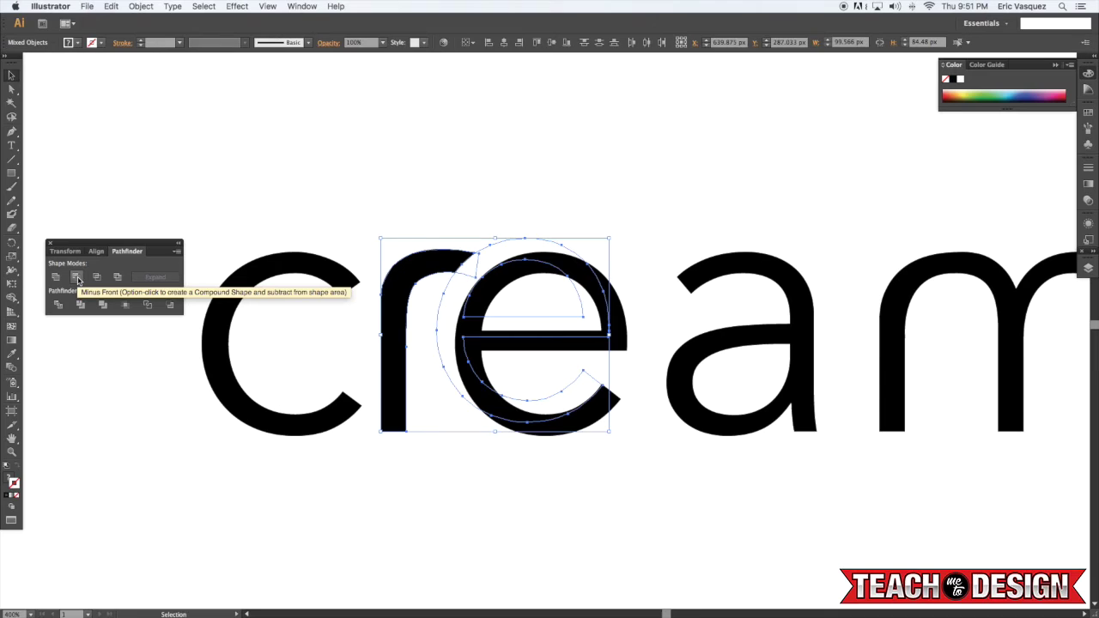
pyautogui.click(77, 277)
pyautogui.click(478, 211)
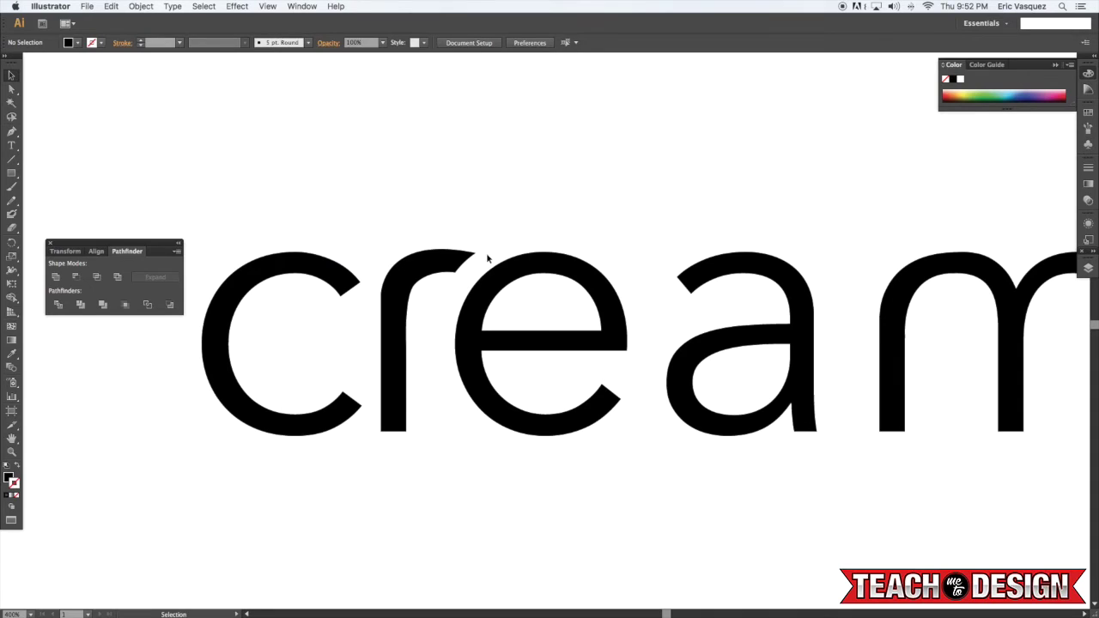
# - Nudge the black "e" 2 px left, closer to the cut end of the "r"
pyautogui.click(531, 265)
pyautogui.press('Left')
pyautogui.press('Left')
pyautogui.press('super+shift+a')
# - Select the "c", "r" and "e" together and move them right, close to the "a"
pyautogui.moveTo(567, 209); pyautogui.dragTo(294, 384)
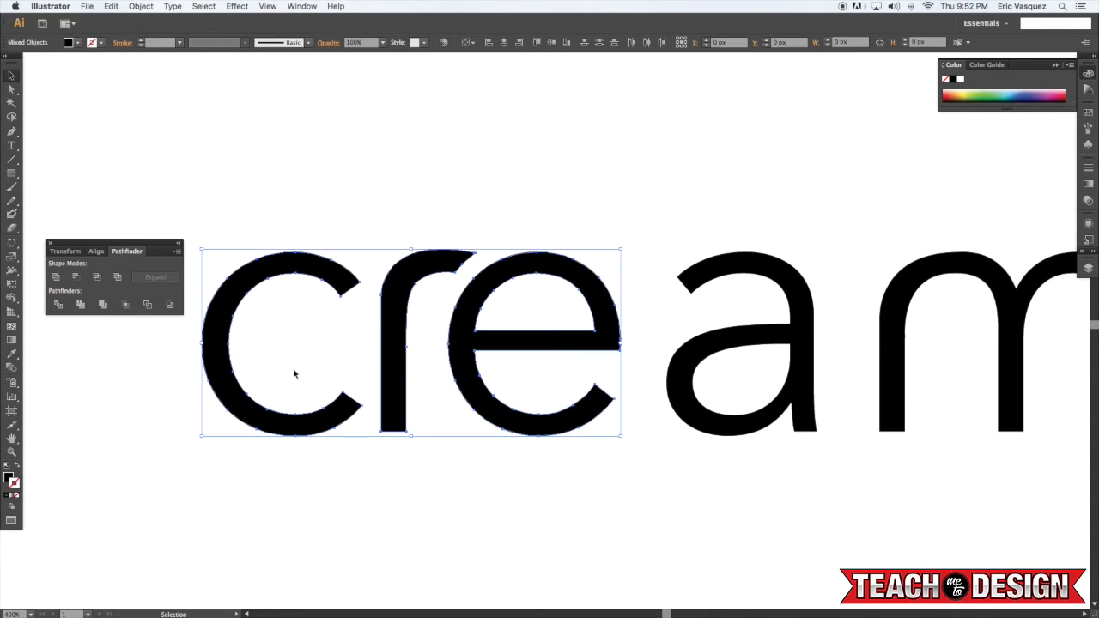
pyautogui.scroll(-1, 319, 262)
pyautogui.moveTo(312, 271); pyautogui.dragTo(350, 271)
pyautogui.press('super+shift+a')
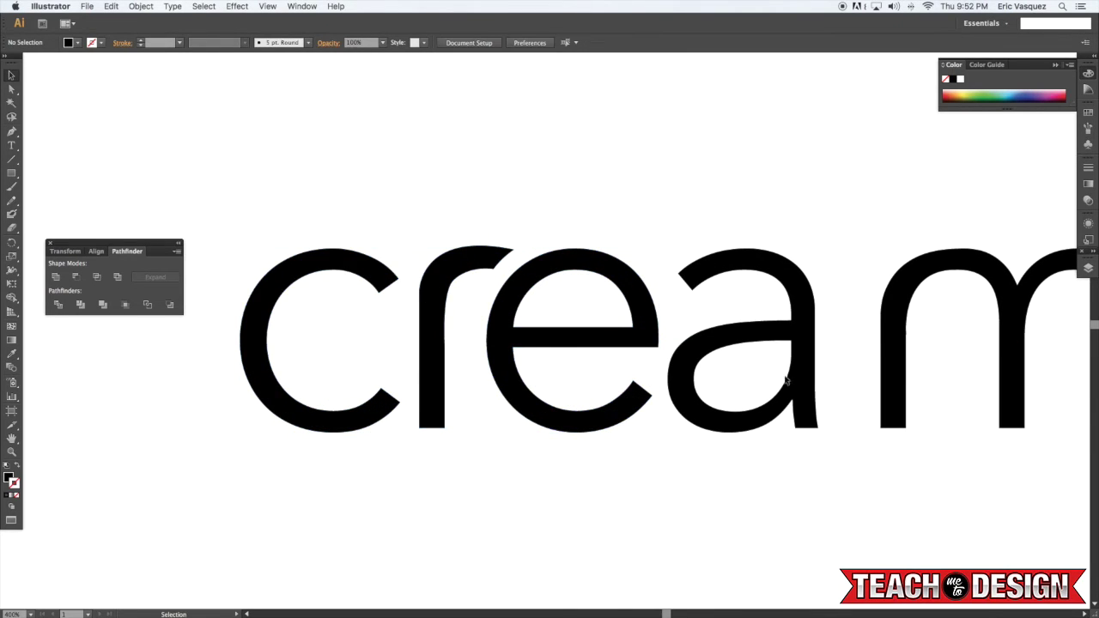
# - Move the "m" left, close to the "a", to match the tight letter spacing
pyautogui.hscroll(3, 764, 377)
pyautogui.moveTo(825, 341); pyautogui.dragTo(781, 341)
pyautogui.click(705, 228)
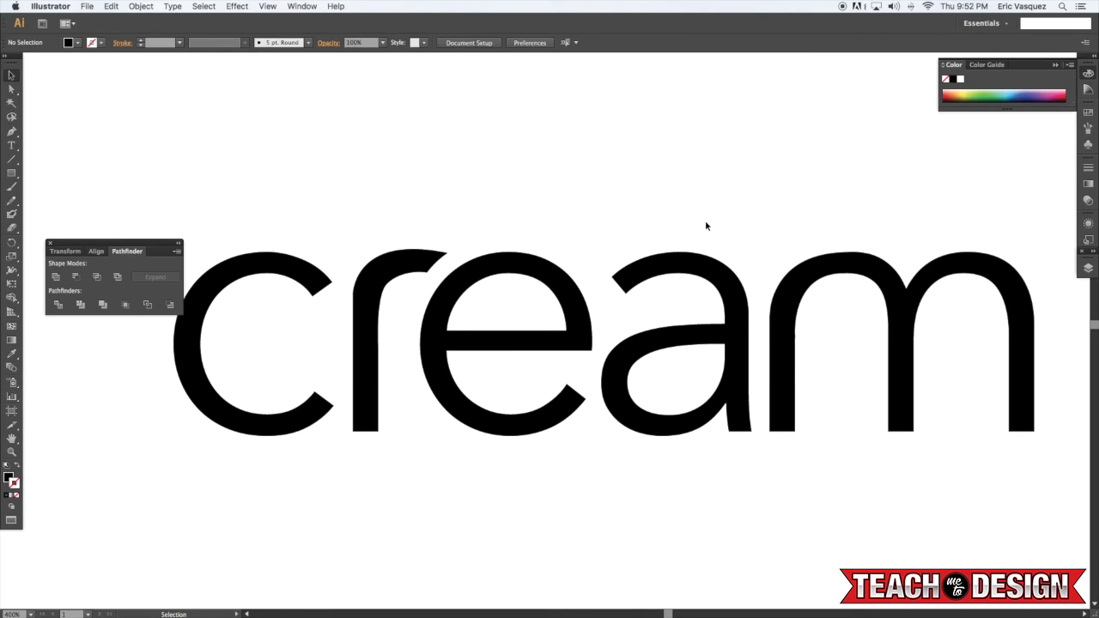
# - Place the original live-text "cream" directly above the customized lettering for comparison
pyautogui.press('super+minus')
pyautogui.press('super+minus')
pyautogui.press('super+minus')
pyautogui.press('super+minus')
pyautogui.press('space')
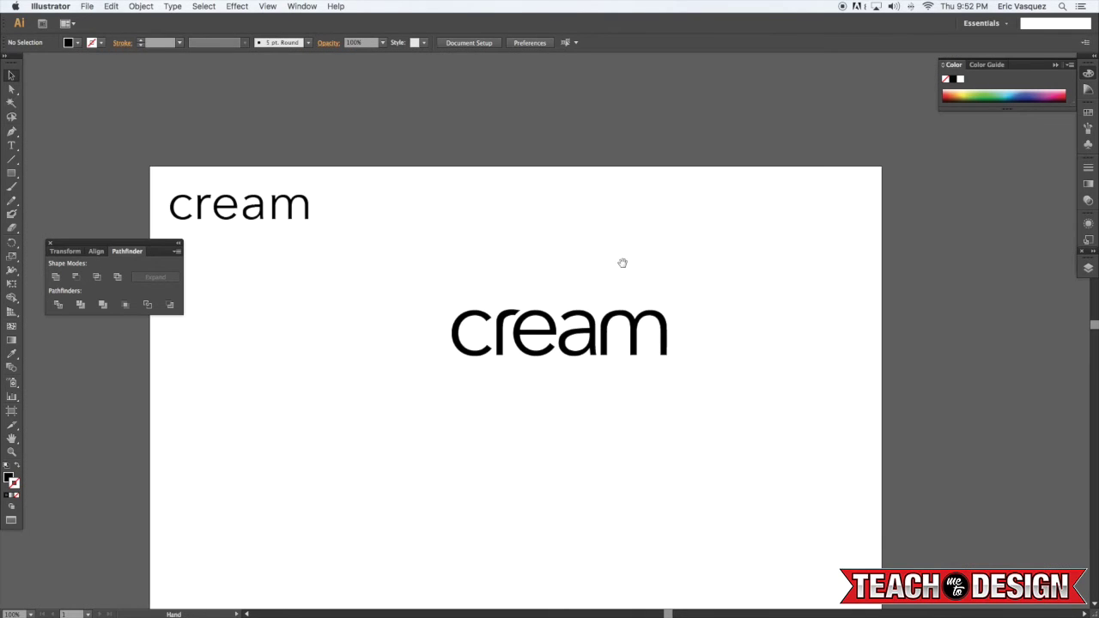
pyautogui.moveTo(622, 263); pyautogui.dragTo(651, 255)
pyautogui.moveTo(333, 208); pyautogui.dragTo(745, 279)
pyautogui.moveTo(594, 242); pyautogui.dragTo(602, 230)
pyautogui.click(757, 281)
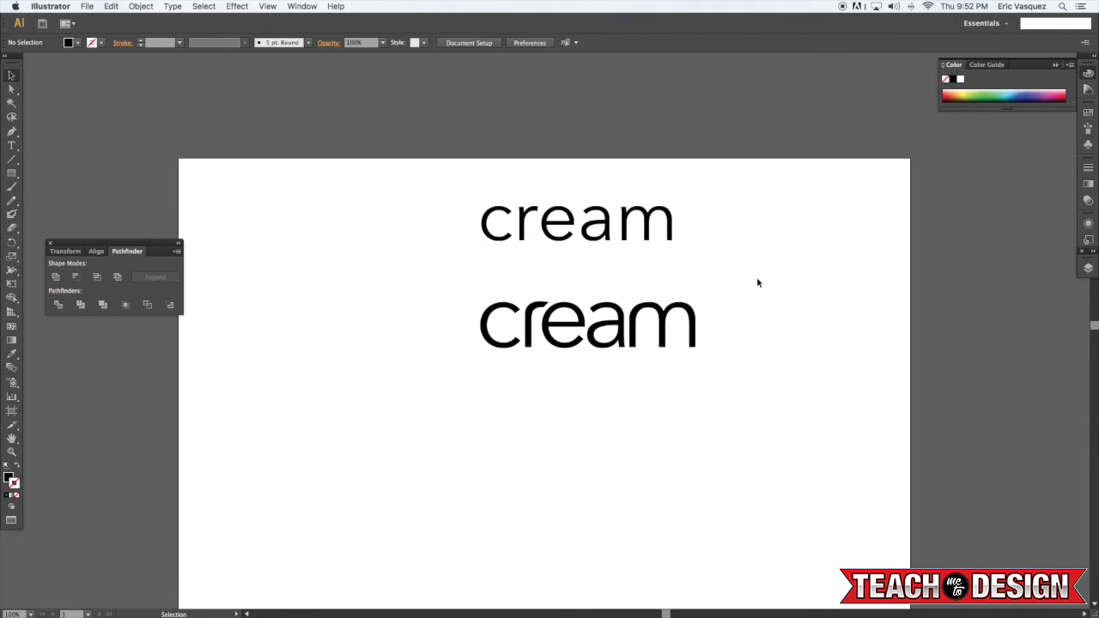
# - Move the customized "cream" to the artboard's upper-left corner and delete the original live-text version
pyautogui.moveTo(739, 289); pyautogui.dragTo(410, 380)
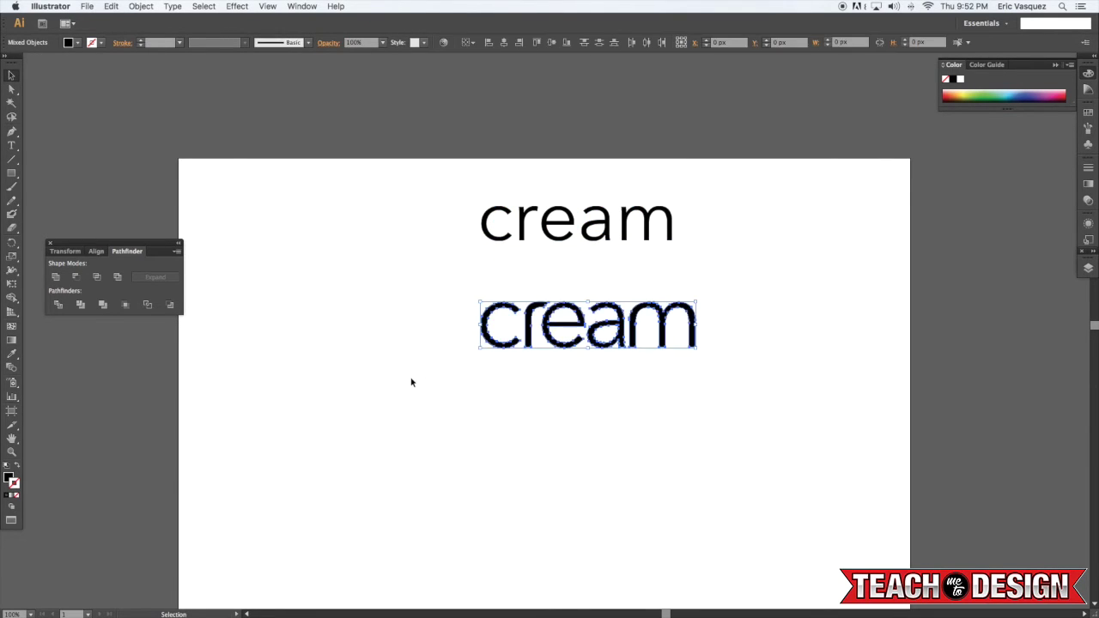
pyautogui.moveTo(632, 335); pyautogui.dragTo(364, 213)
pyautogui.click(500, 251)
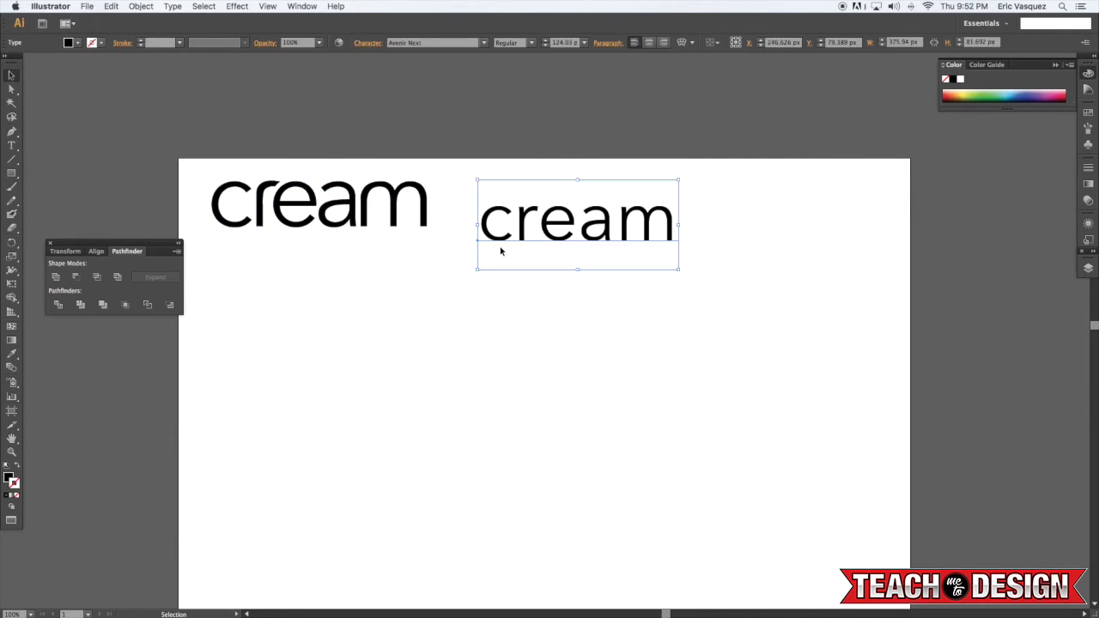
pyautogui.press('BackSpace')
# - Add a letter "J" in Avenir Next Heavy and scale it up to about 233 pt on the empty artboard area
pyautogui.press('super+equal')
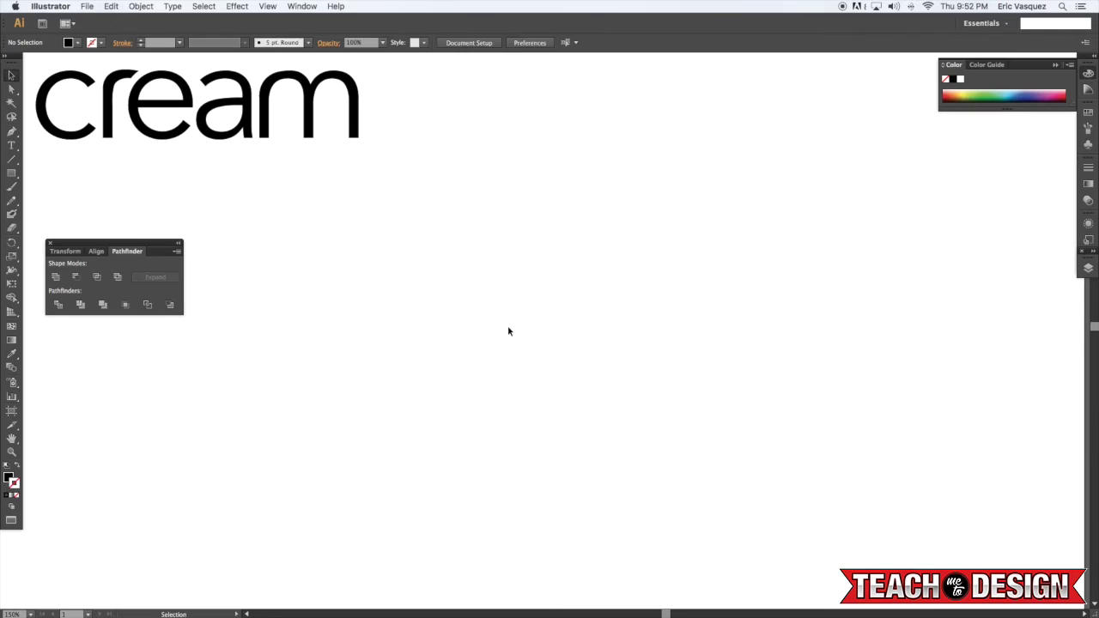
pyautogui.press('t')
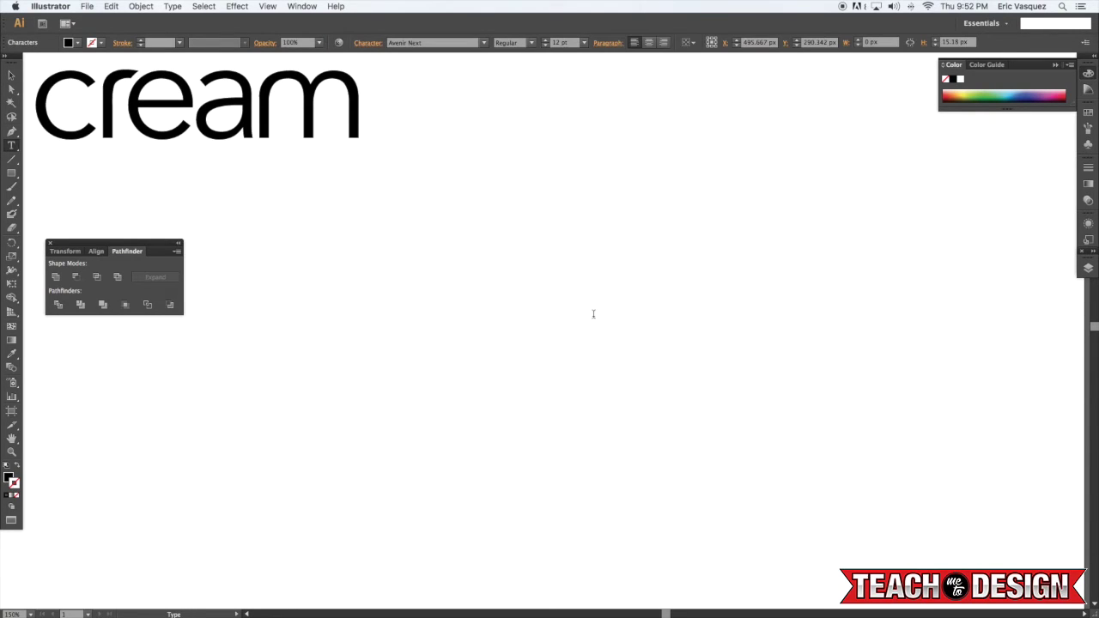
pyautogui.press('Escape')
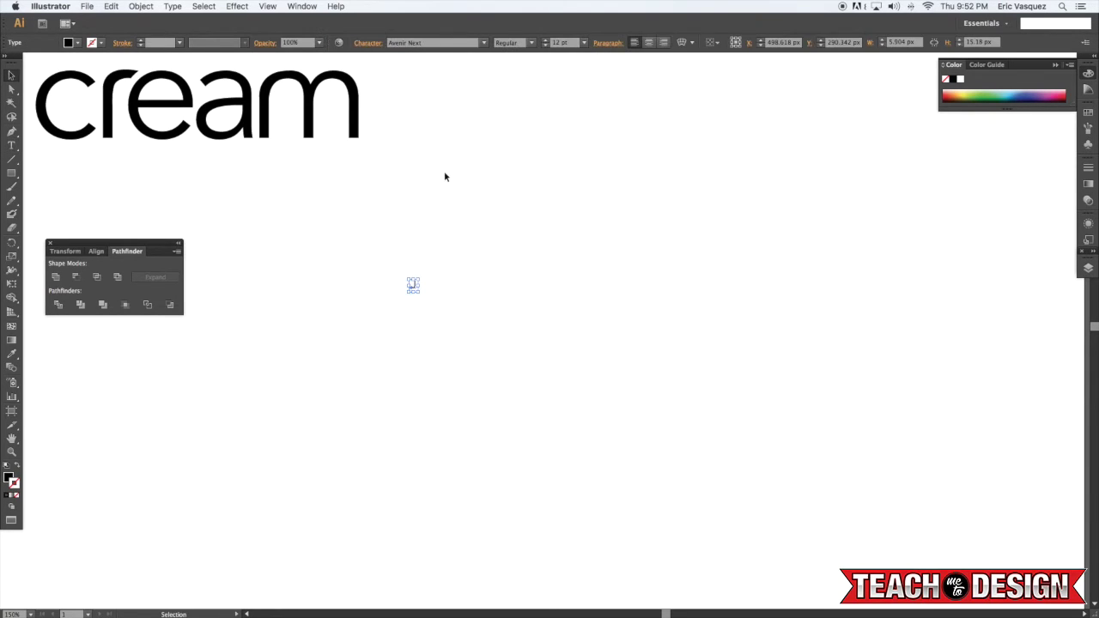
pyautogui.click(531, 43)
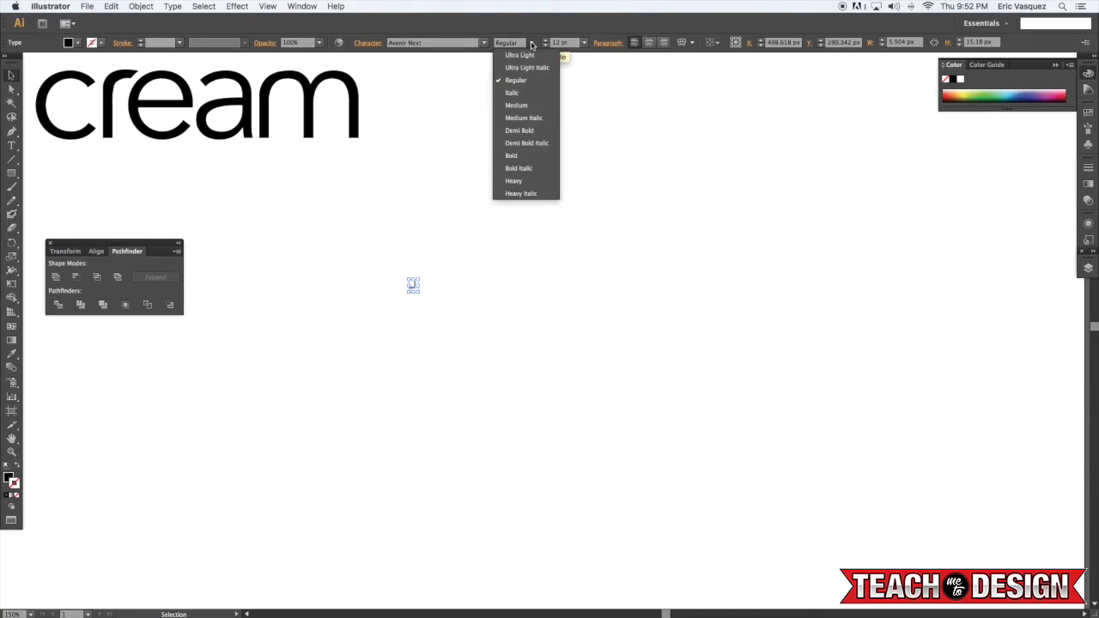
pyautogui.click(515, 180)
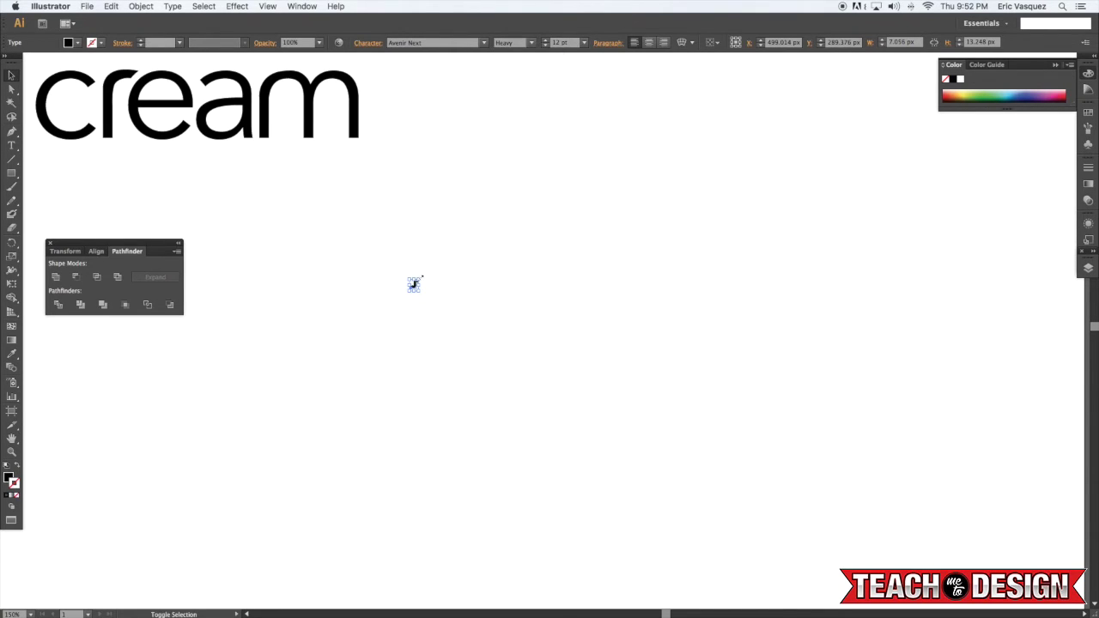
pyautogui.moveTo(421, 278); pyautogui.dragTo(560, 176)
pyautogui.moveTo(440, 259); pyautogui.dragTo(570, 280)
pyautogui.click(667, 242)
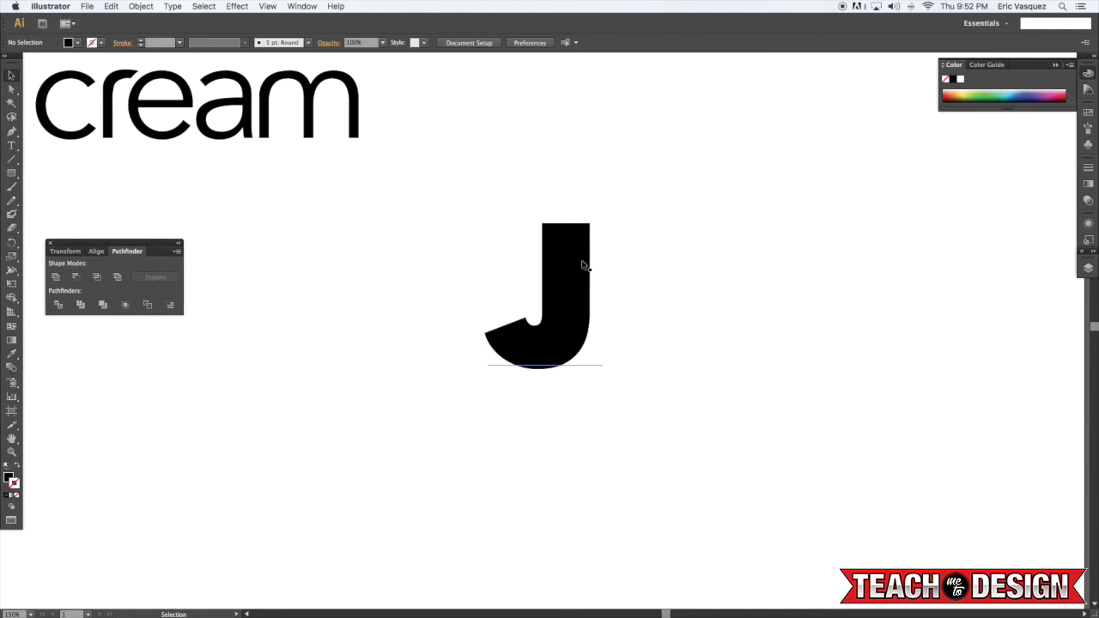
# - Change the font style of the "J" to Bold
pyautogui.click(568, 268)
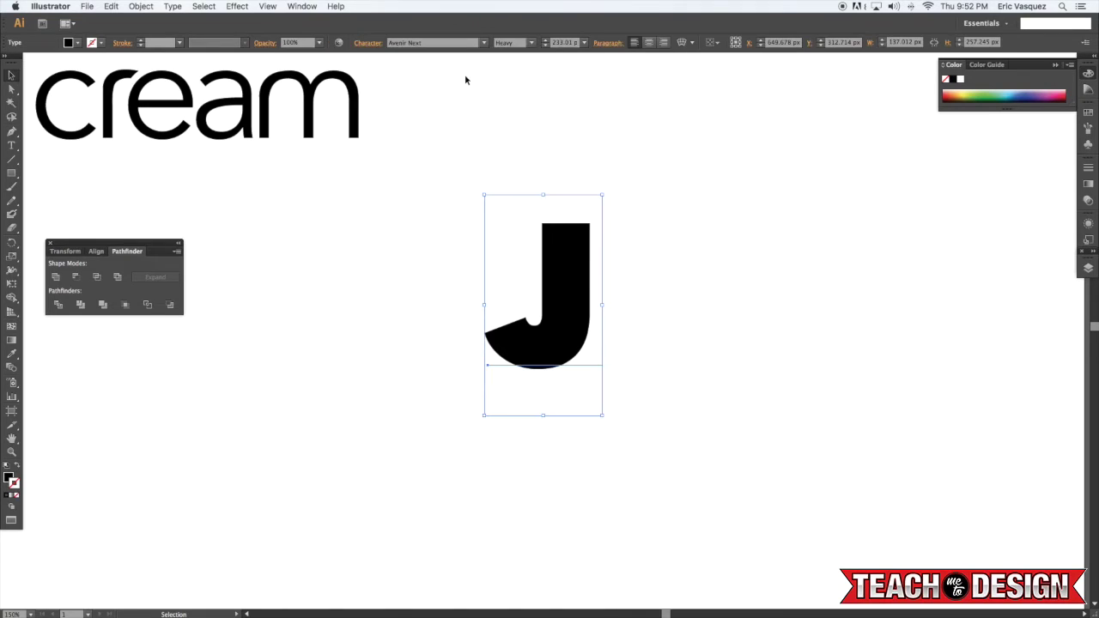
pyautogui.click(531, 43)
pyautogui.click(524, 155)
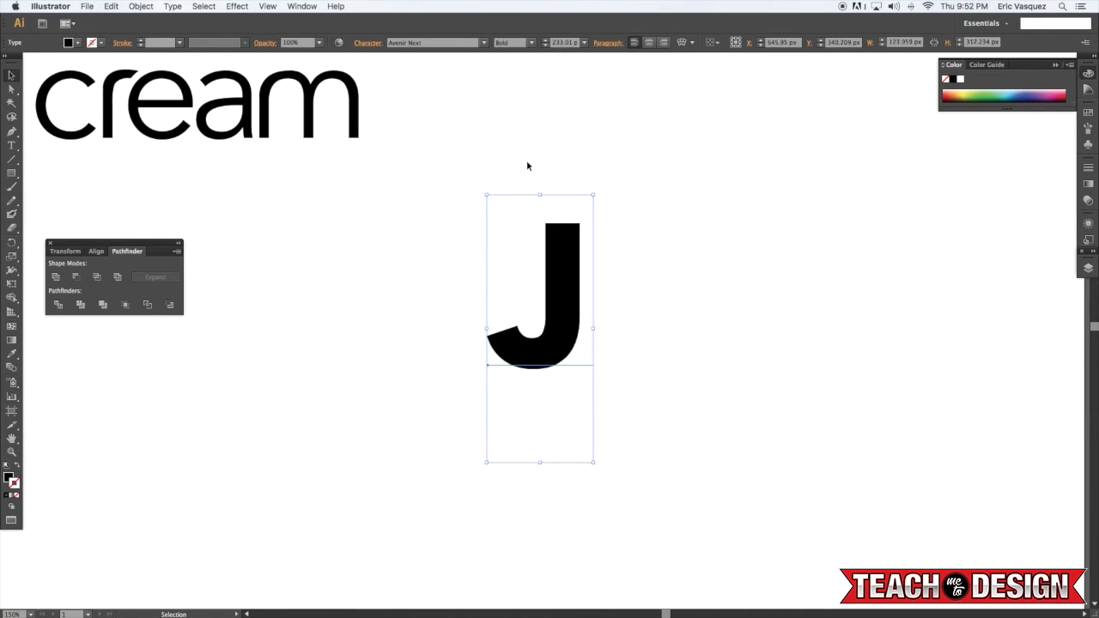
pyautogui.click(624, 260)
# - Duplicate the "J" to the right and set the original aside well below the "cream" lettering
pyautogui.moveTo(561, 280); pyautogui.dragTo(806, 287)
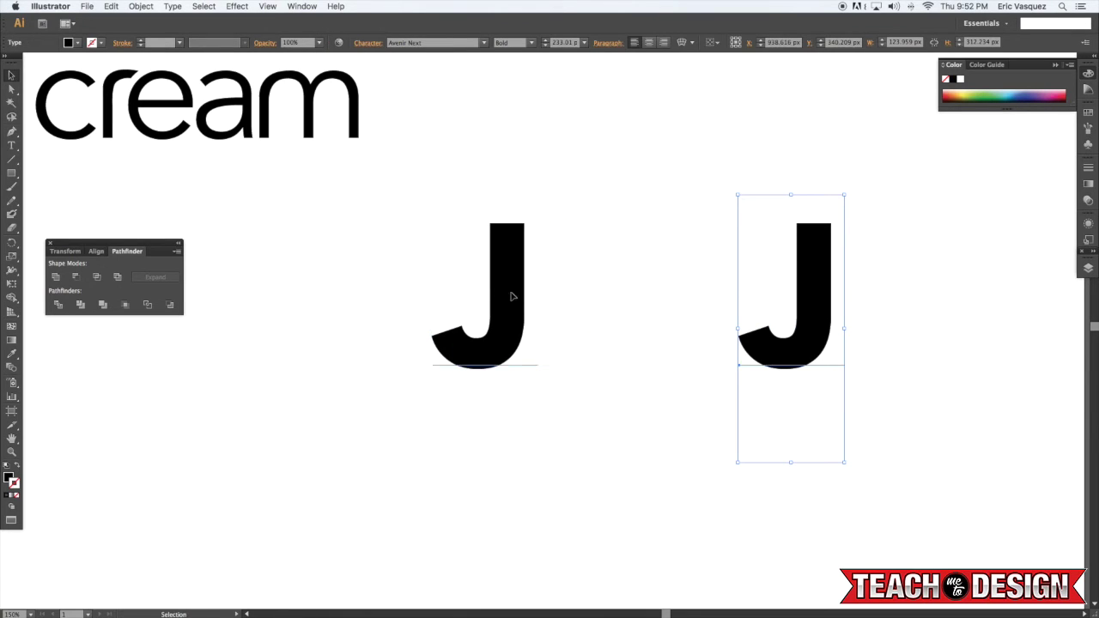
pyautogui.moveTo(517, 295); pyautogui.dragTo(354, 308)
pyautogui.moveTo(330, 270); pyautogui.dragTo(173, 410)
# - Move the "J" copy toward the middle of the artboard and enlarge it to about 355 pt
pyautogui.moveTo(817, 277); pyautogui.dragTo(640, 307)
pyautogui.moveTo(674, 223); pyautogui.dragTo(765, 153)
pyautogui.hscroll(-1, 657, 315)
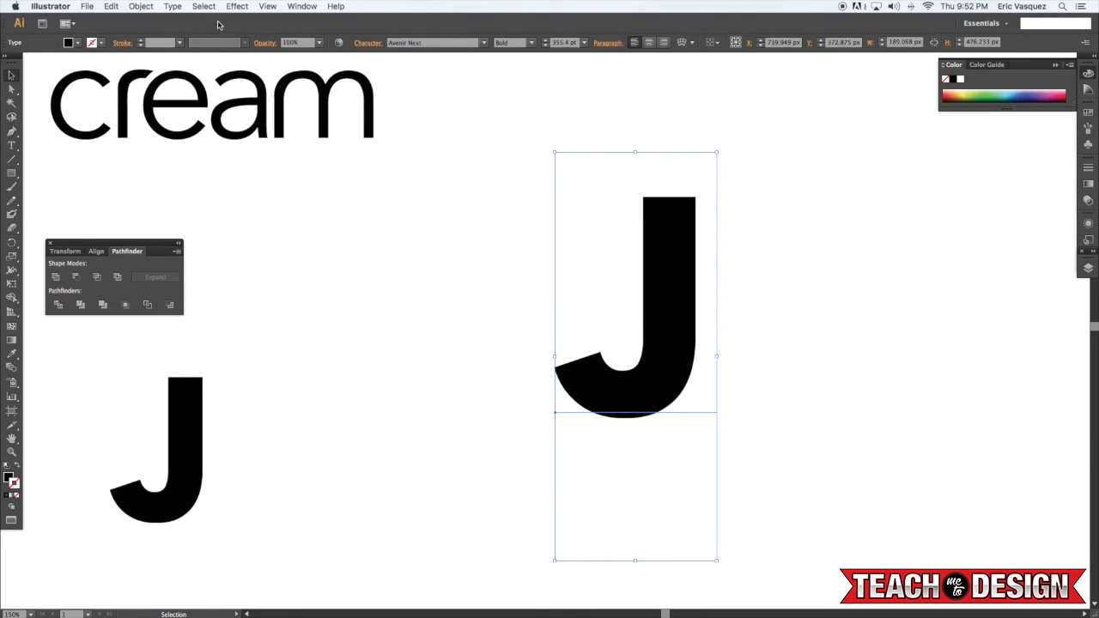
# - Convert the enlarged "J" to outlines
pyautogui.click(140, 6)
pyautogui.moveTo(174, 7)
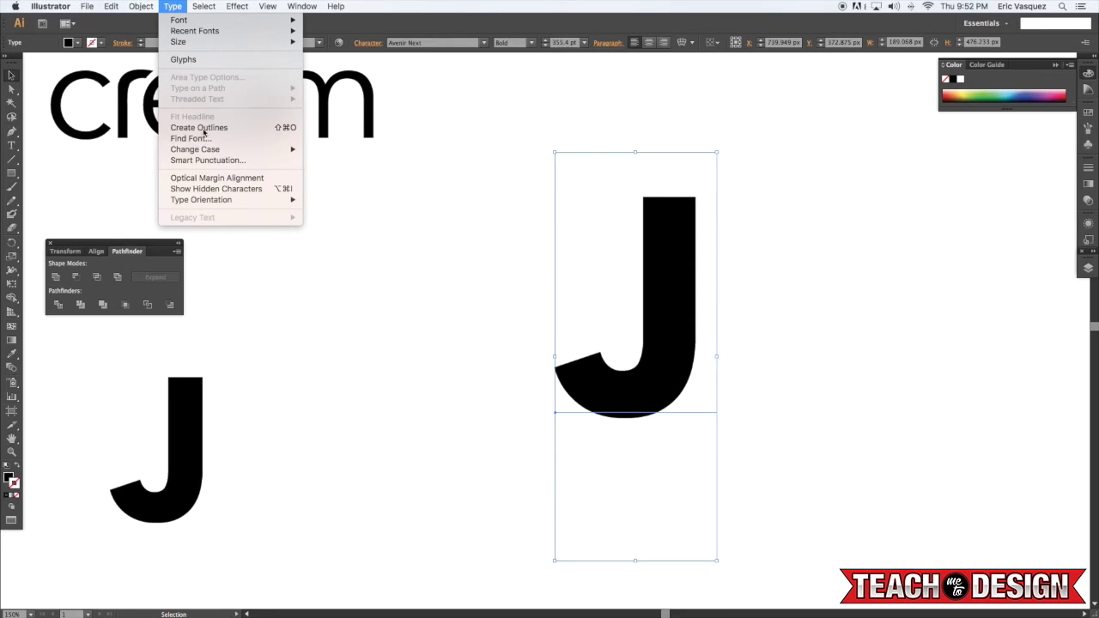
pyautogui.click(283, 130)
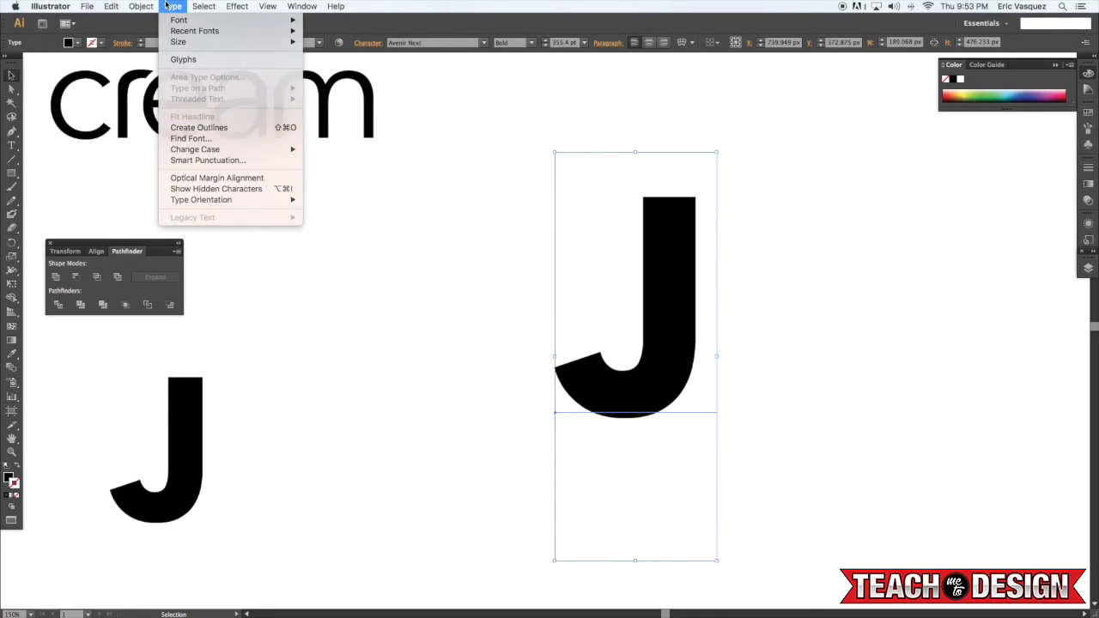
pyautogui.press('super+shift+o')
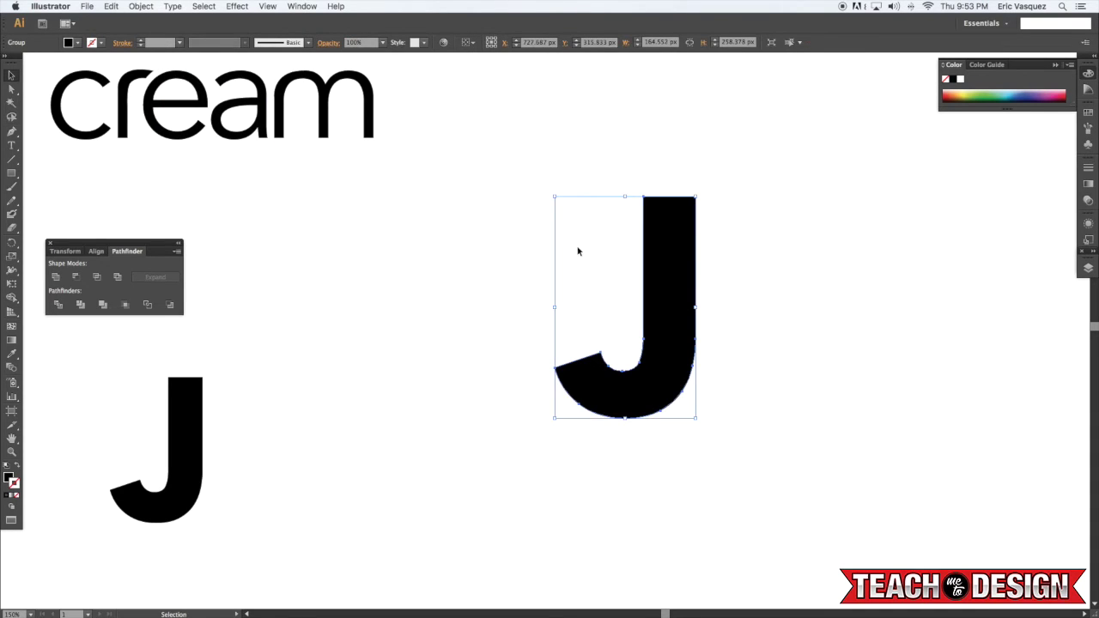
# - Draw a thin vertical black rectangle, about 10 px wide and 70 px tall, rising from the outer tip of the J's hook
pyautogui.moveTo(795, 265); pyautogui.dragTo(702, 307)
pyautogui.press('a')
pyautogui.press('super+equal')
pyautogui.press('super+equal')
pyautogui.click(704, 309)
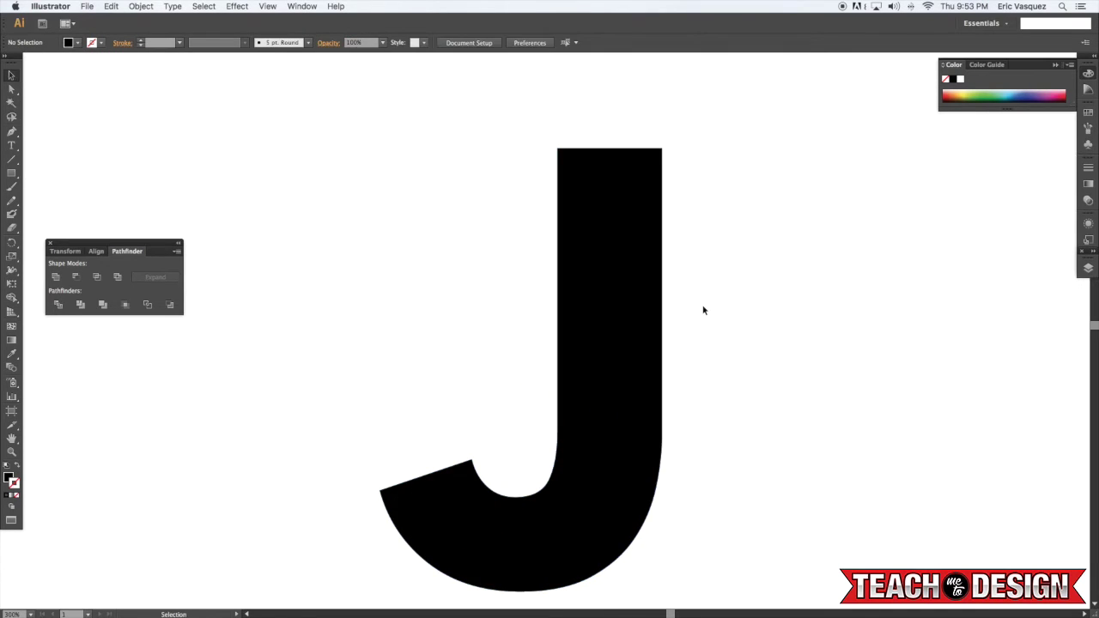
pyautogui.moveTo(686, 344); pyautogui.dragTo(675, 309)
pyautogui.press('super+minus')
pyautogui.press('m')
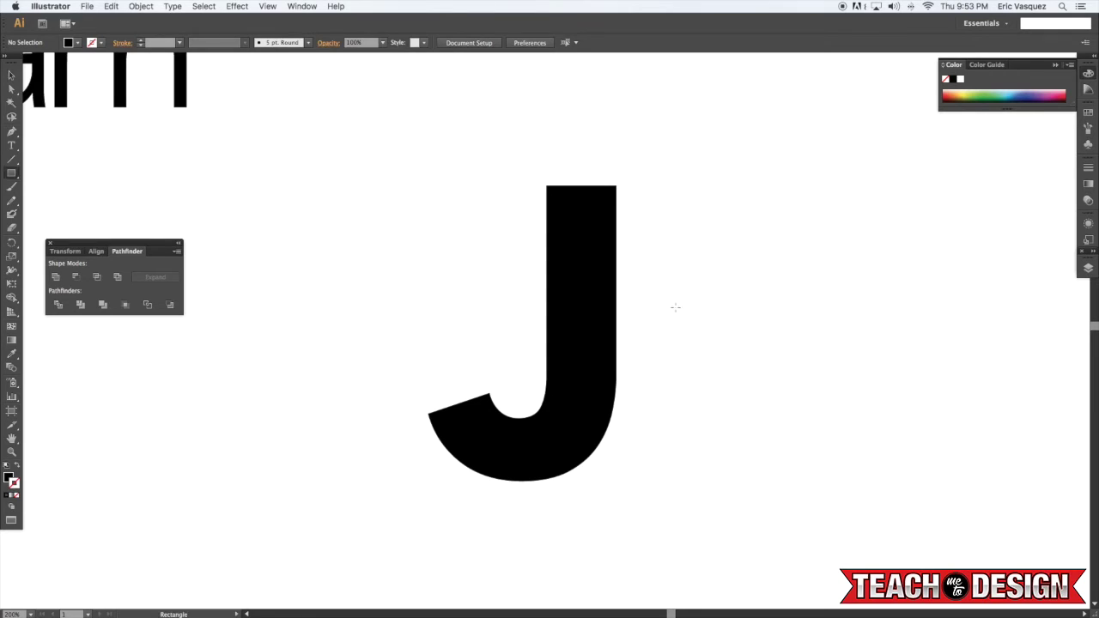
pyautogui.hscroll(-1, 51, 174)
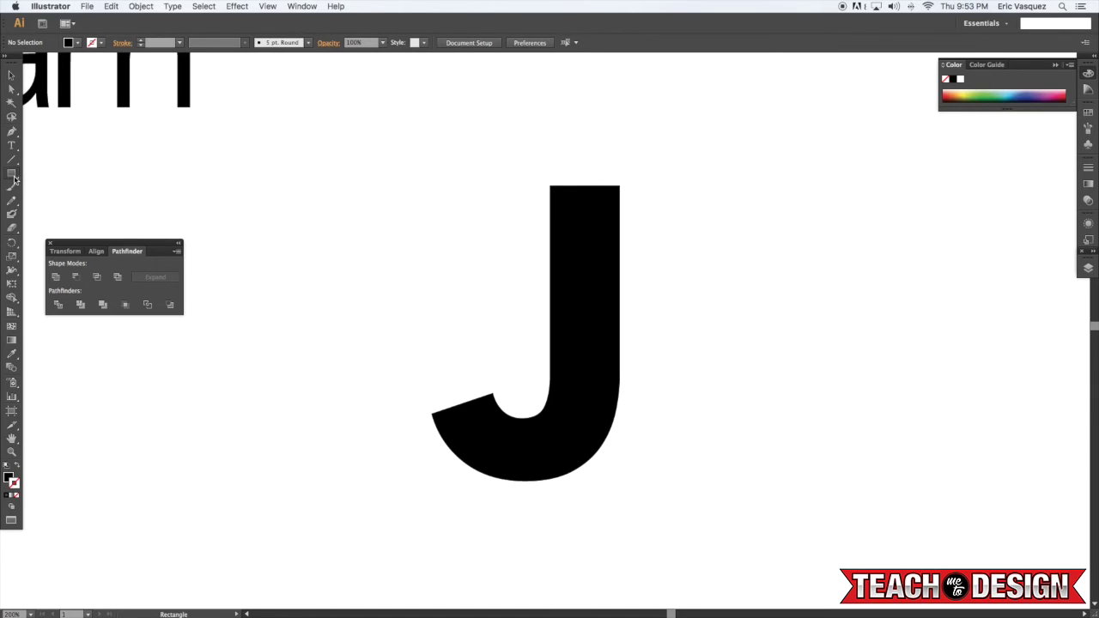
pyautogui.scroll(1, 280, 313)
pyautogui.moveTo(427, 430); pyautogui.dragTo(438, 350)
pyautogui.scroll(-1, 438, 350)
pyautogui.moveTo(441, 348); pyautogui.dragTo(441, 344)
pyautogui.hscroll(-1, 441, 344)
pyautogui.press('super+z')
pyautogui.hscroll(-1, 477, 291)
pyautogui.press('v')
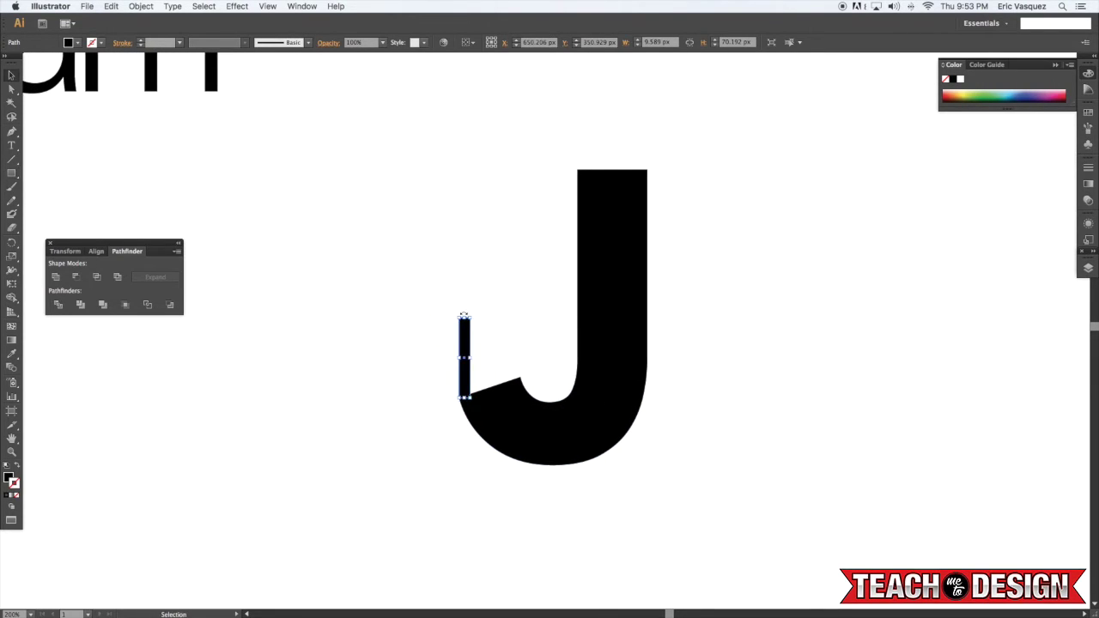
# - Stretch the thin bar upward to about 186 px tall and fill it with blue
pyautogui.moveTo(464, 316); pyautogui.dragTo(464, 185)
pyautogui.scroll(-1, 463, 214)
pyautogui.scroll(1, 467, 219)
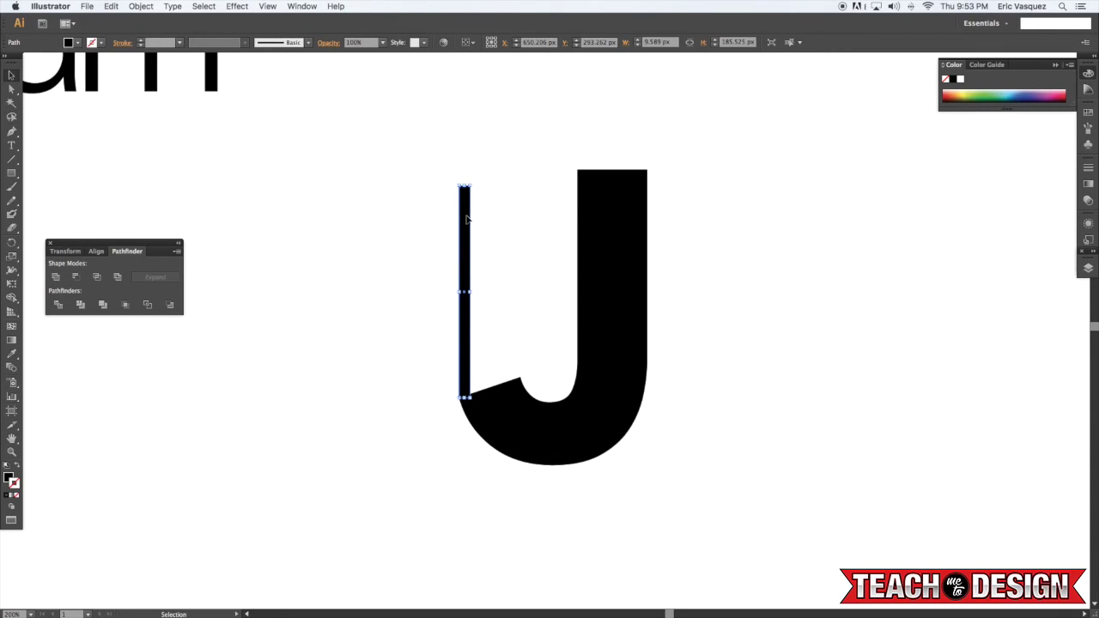
pyautogui.doubleClick(8, 478)
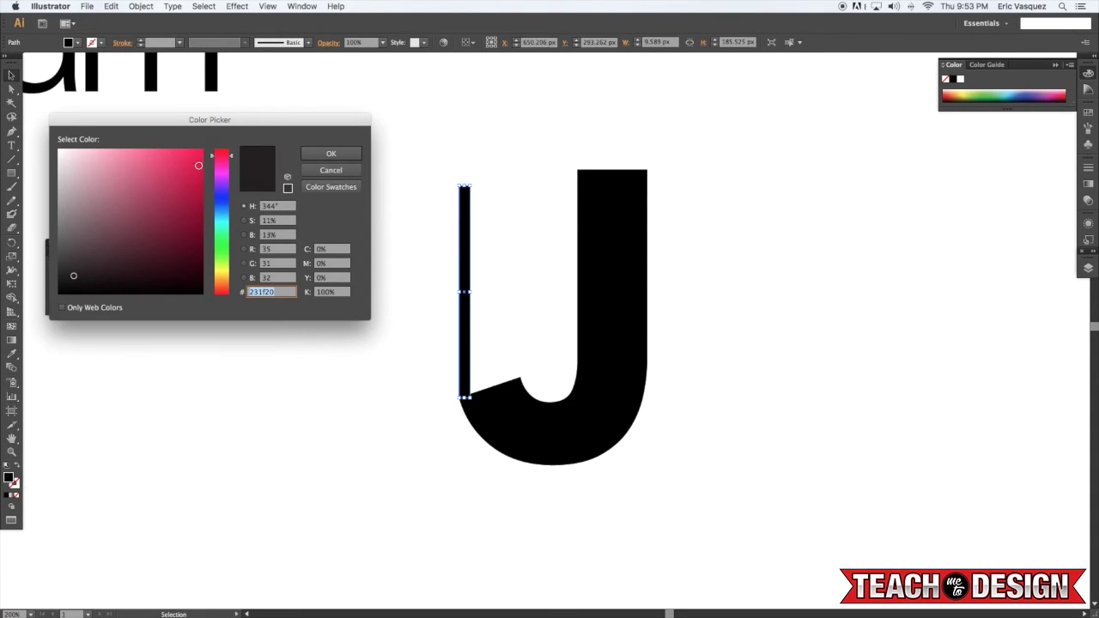
pyautogui.click(199, 153)
pyautogui.moveTo(222, 189)
pyautogui.mouseDown()
pyautogui.moveTo(221, 176)
pyautogui.moveTo(221, 213)
pyautogui.mouseUp()
pyautogui.click(328, 157)
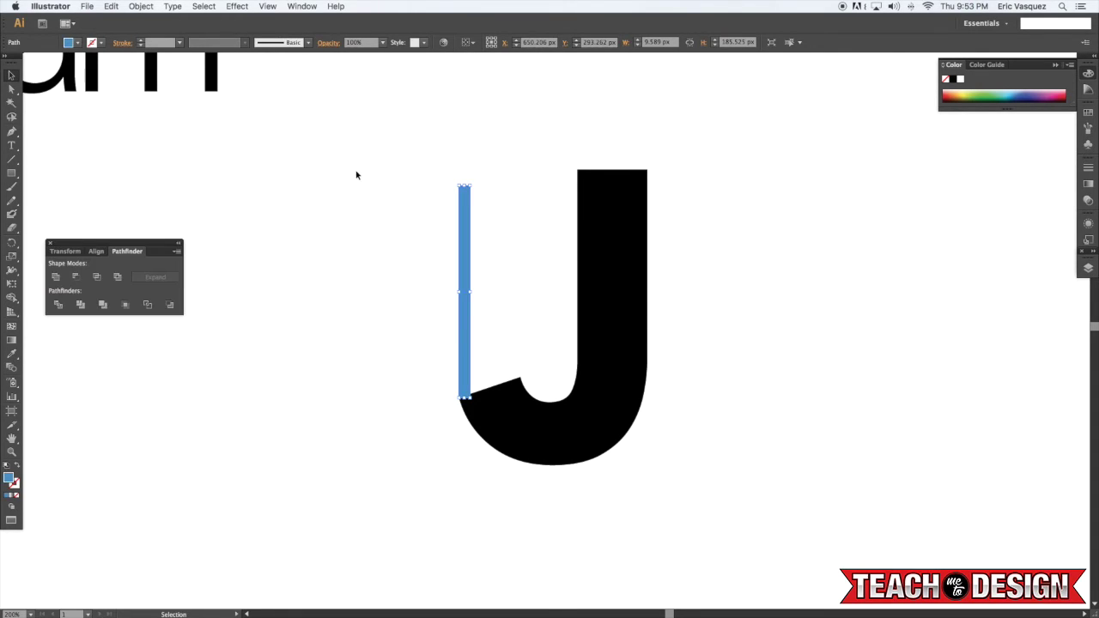
pyautogui.press('super+shift+a')
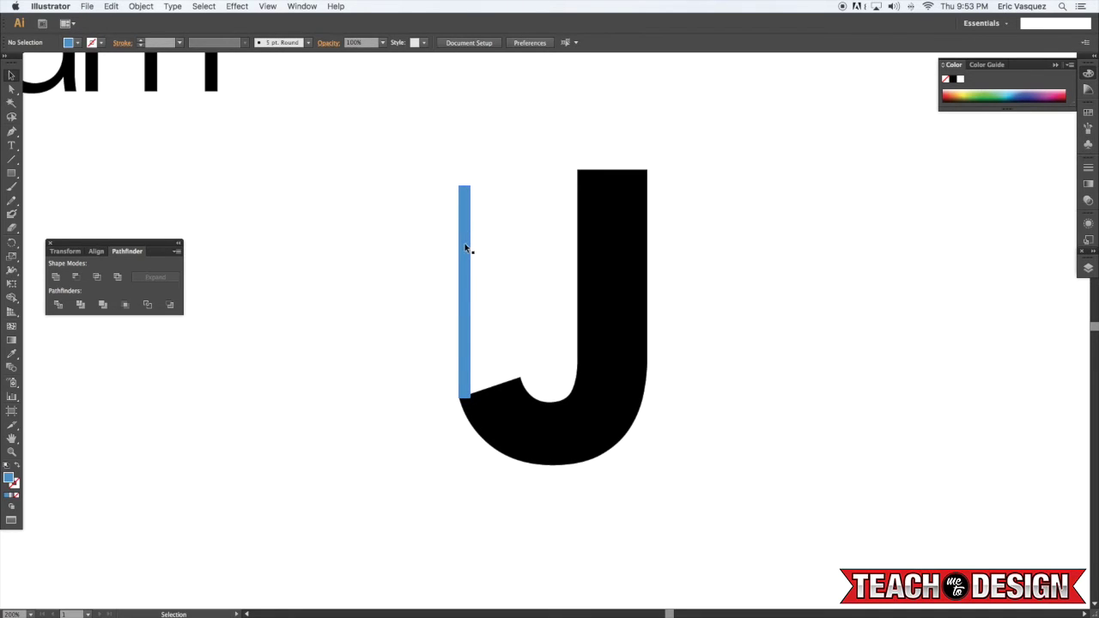
# - Duplicate the blue bar edge to edge on the side facing the J's stem and fill the copy with white
pyautogui.click(465, 245)
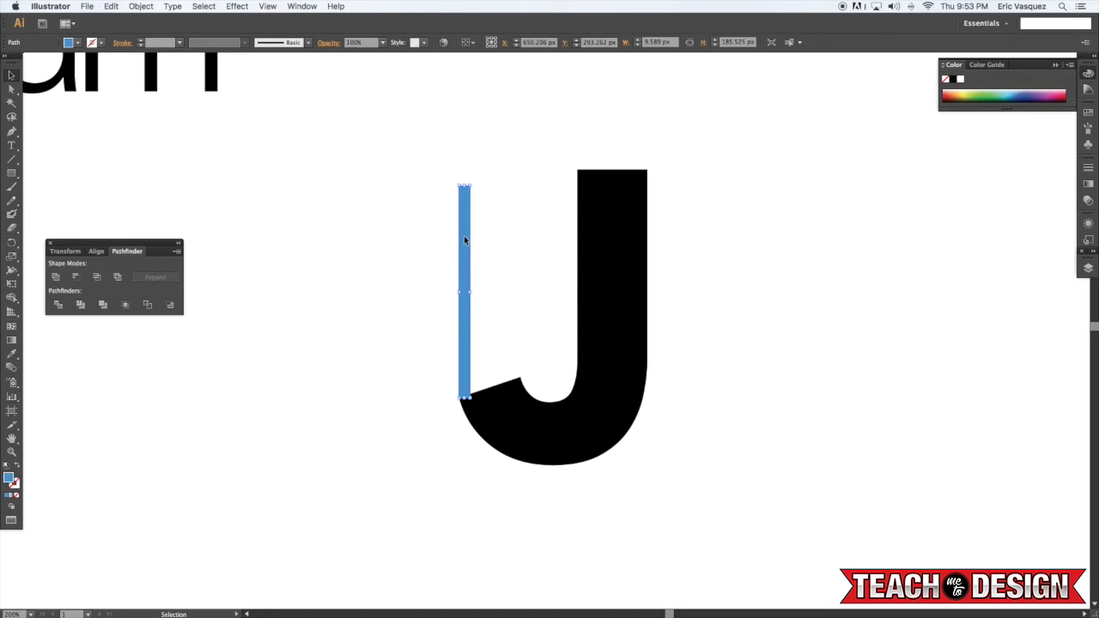
pyautogui.moveTo(464, 239); pyautogui.dragTo(474, 239)
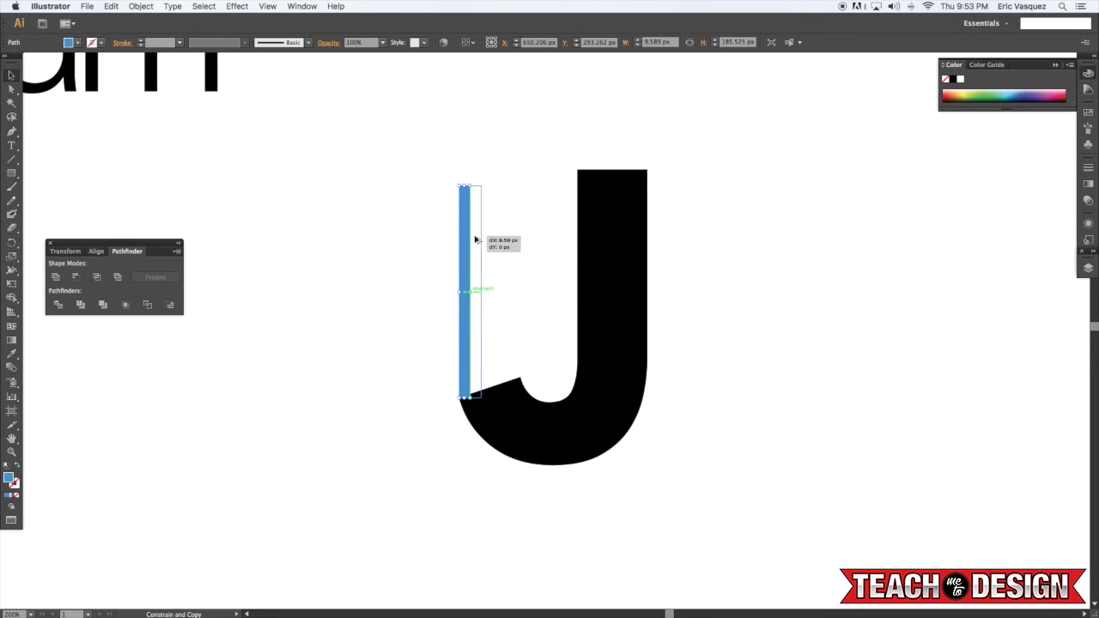
pyautogui.moveTo(475, 239); pyautogui.dragTo(474, 239)
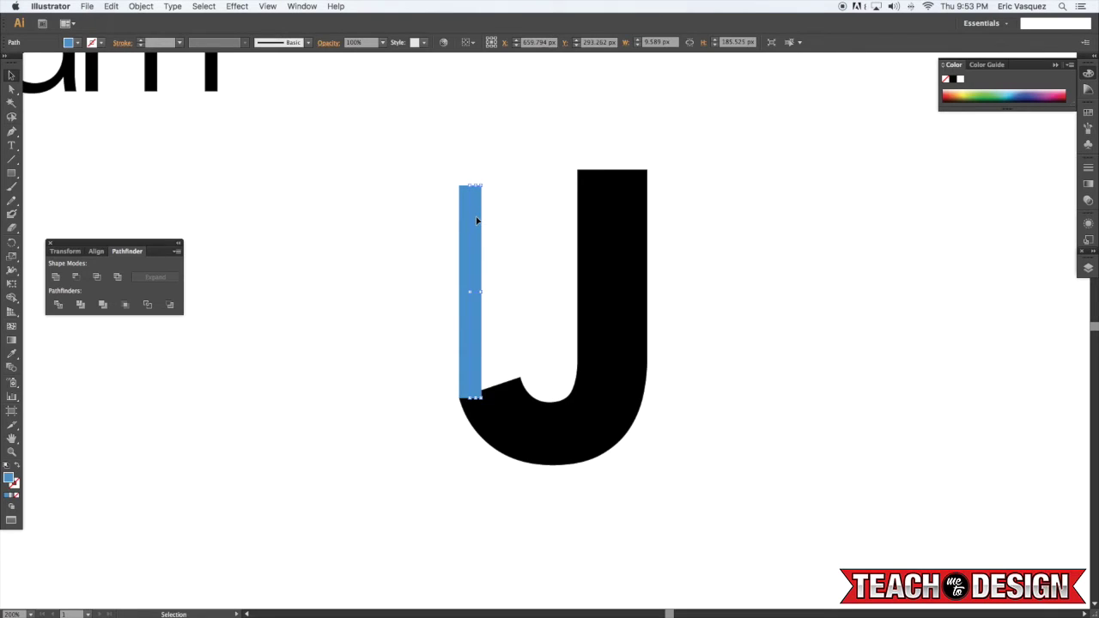
pyautogui.press('i')
pyautogui.click(478, 153)
pyautogui.press('super+shift+a')
pyautogui.press('v')
# - Duplicate the blue and white bar pair toward the stem to build four alternating blue and white stripe pairs
pyautogui.scroll(1, 482, 226)
pyautogui.moveTo(444, 207); pyautogui.dragTo(495, 261)
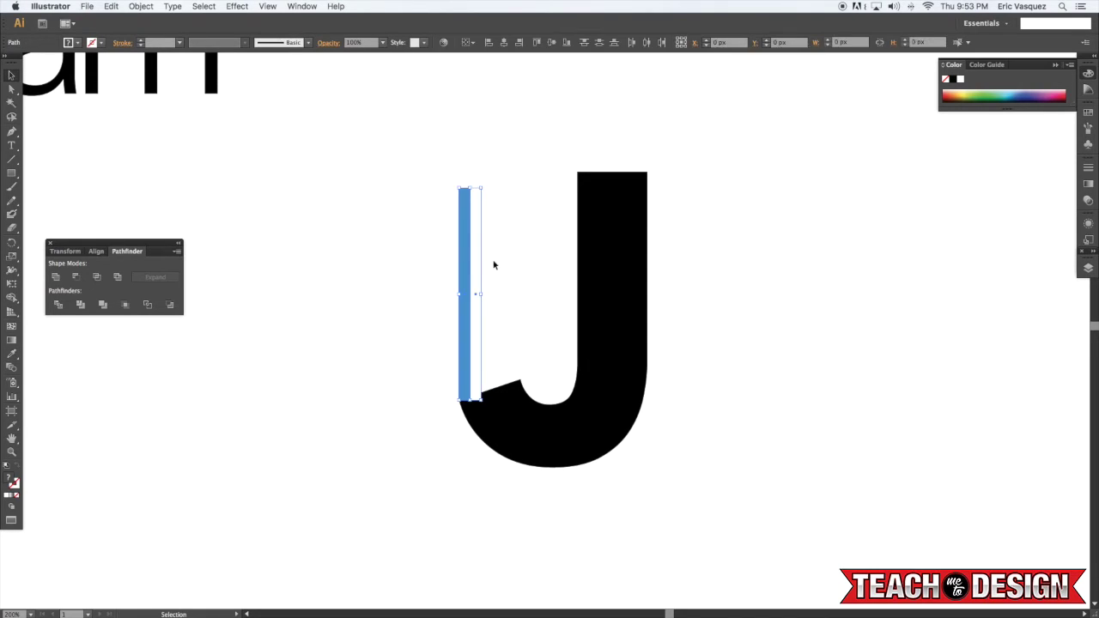
pyautogui.click(434, 198)
pyautogui.moveTo(411, 186); pyautogui.dragTo(517, 289)
pyautogui.moveTo(467, 249); pyautogui.dragTo(500, 272)
pyautogui.click(535, 247)
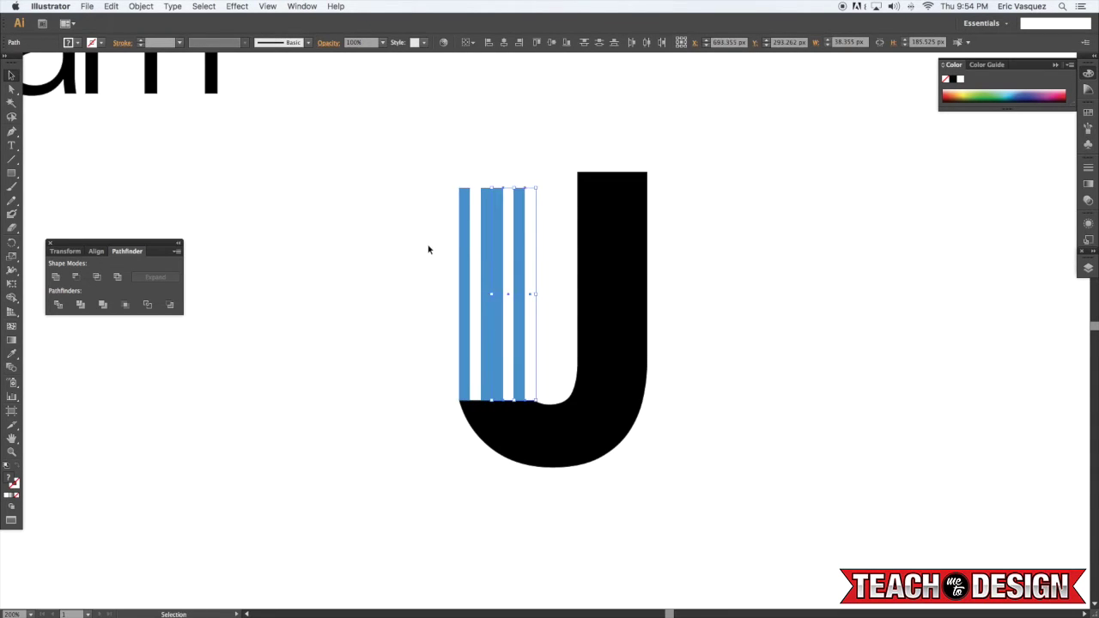
pyautogui.moveTo(497, 229); pyautogui.dragTo(505, 234)
pyautogui.click(443, 168)
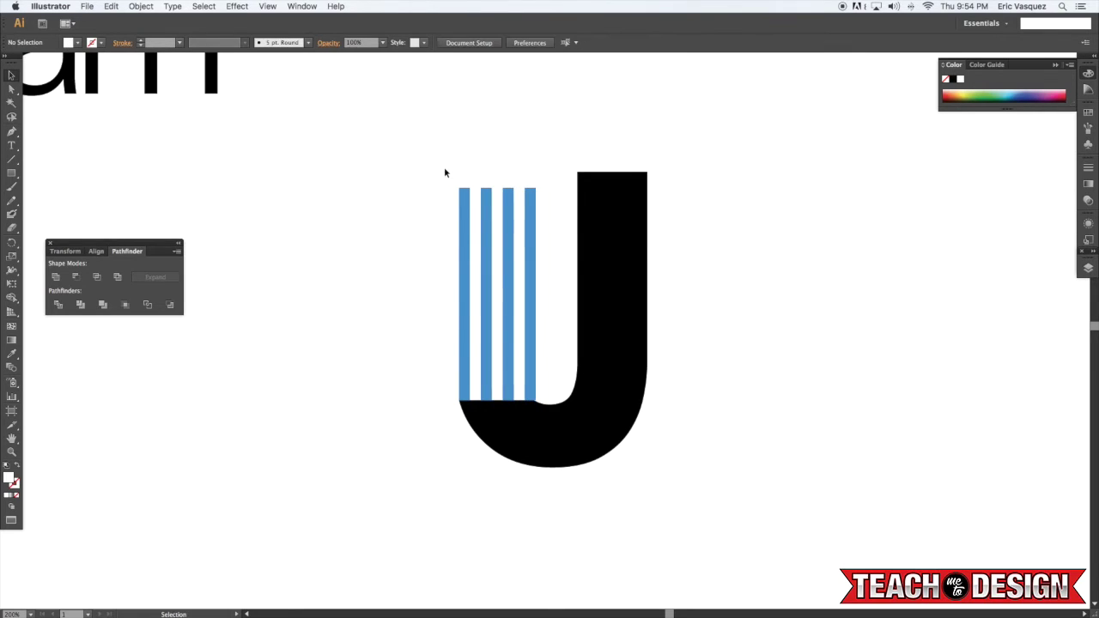
# - Move all the stripes over the top of the J's stem, aligned with its outer edge, and send them to the back
pyautogui.moveTo(437, 191); pyautogui.dragTo(583, 225)
pyautogui.moveTo(633, 214); pyautogui.dragTo(621, 257)
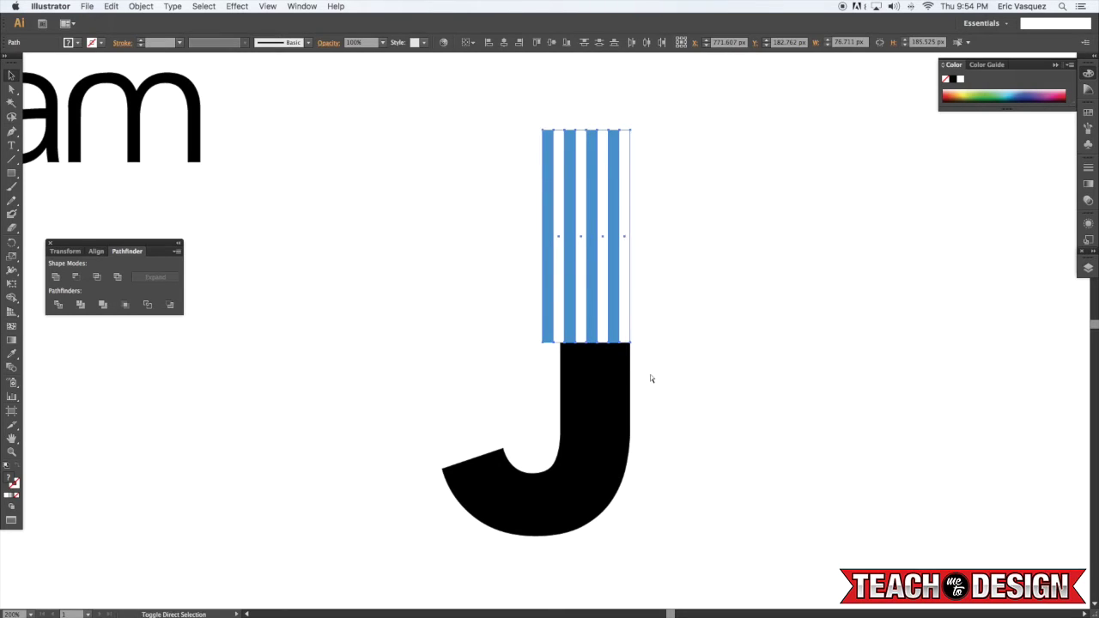
pyautogui.press('shift+super+bracketleft')
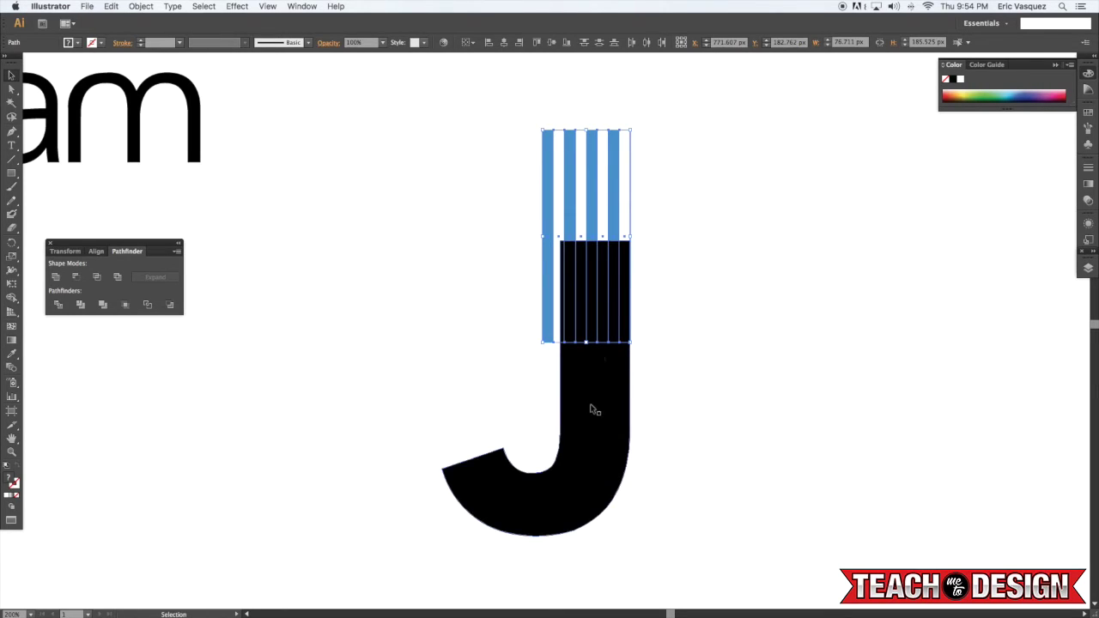
# - Narrow the set of stripes to about 61 px wide so it matches the width of the J's stem exactly
pyautogui.moveTo(542, 235); pyautogui.dragTo(557, 238)
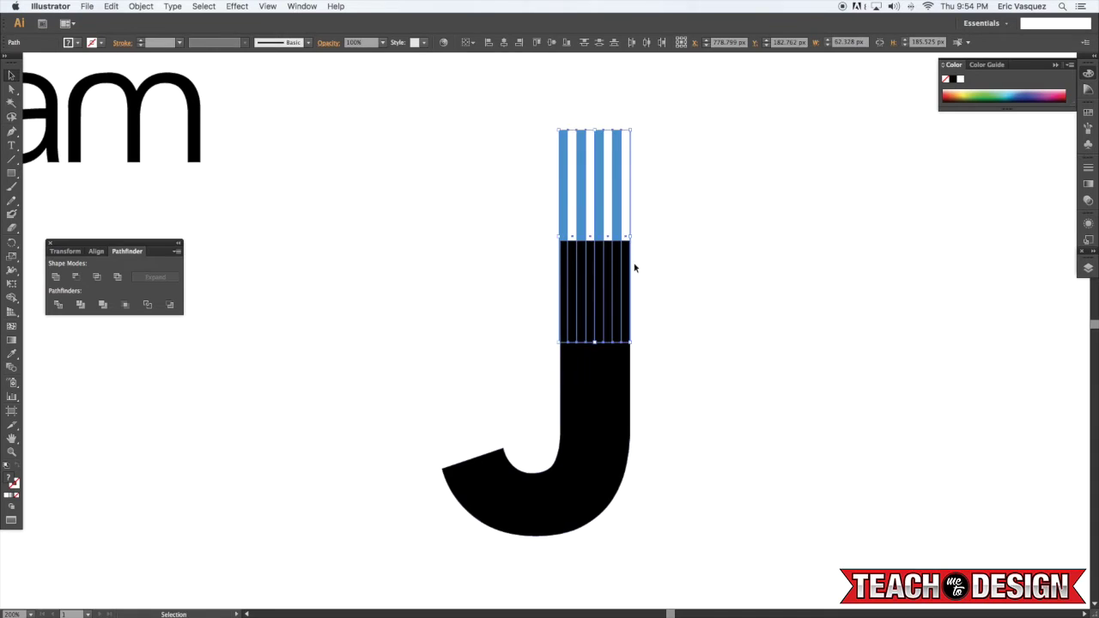
pyautogui.click(704, 253)
pyautogui.press('super+equal')
pyautogui.press('super+equal')
pyautogui.press('super+equal')
pyautogui.press('space')
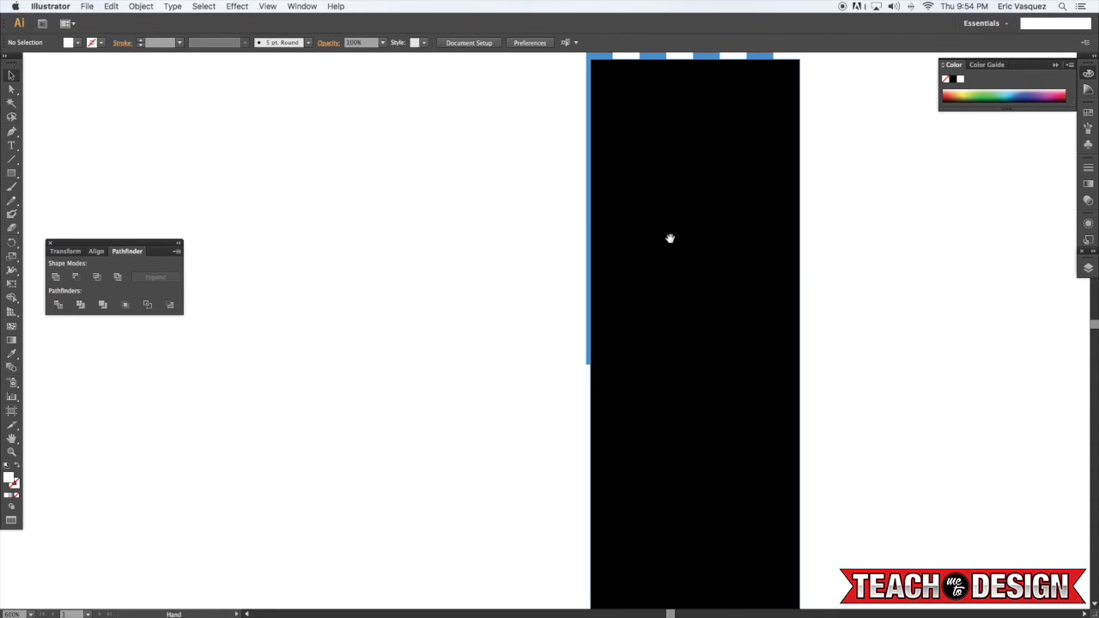
pyautogui.moveTo(631, 180); pyautogui.dragTo(557, 365)
pyautogui.moveTo(456, 136); pyautogui.dragTo(876, 205)
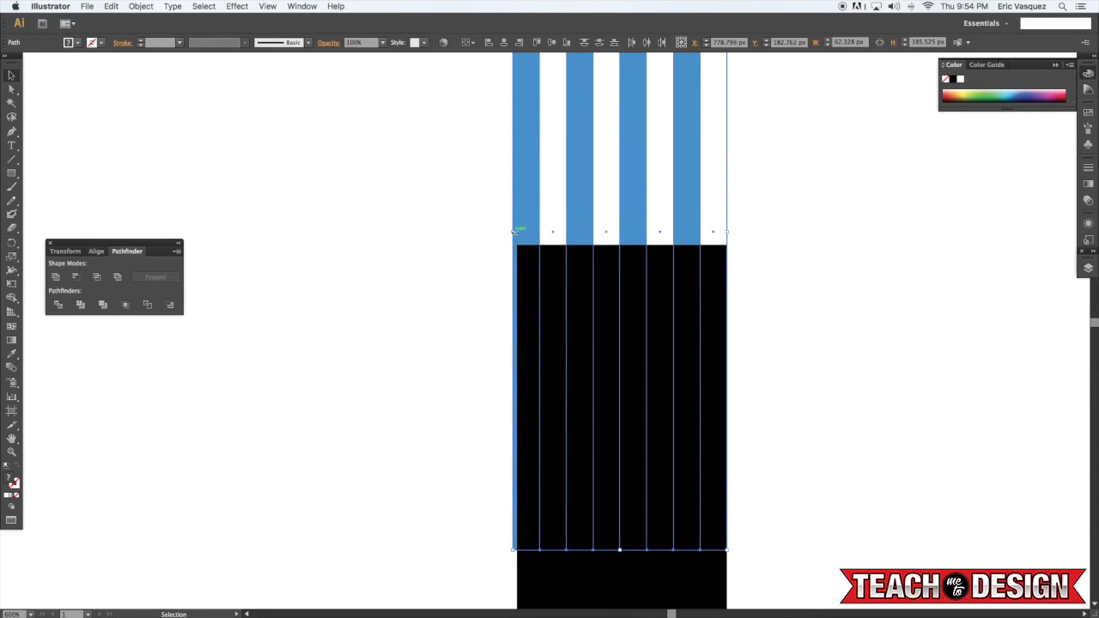
pyautogui.moveTo(513, 233); pyautogui.dragTo(517, 233)
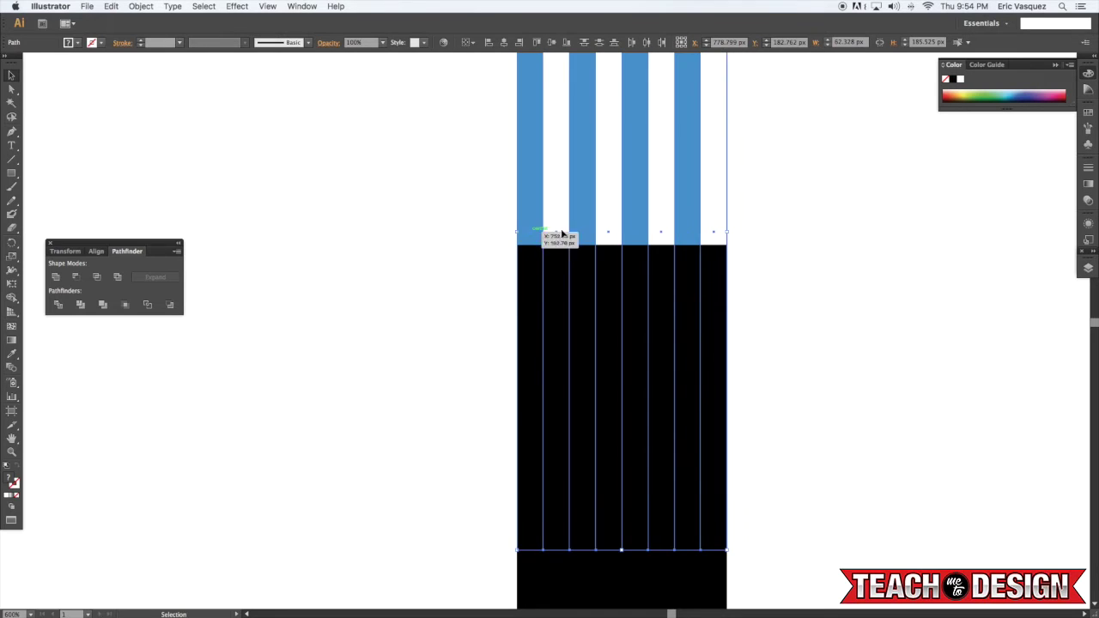
pyautogui.click(790, 234)
# - Draw a rectangle in the stripes' blue across the stem's full width, overlapping its top edge and the lower part of the exposed stripes
pyautogui.press('super+minus')
pyautogui.press('super+minus')
pyautogui.press('super+minus')
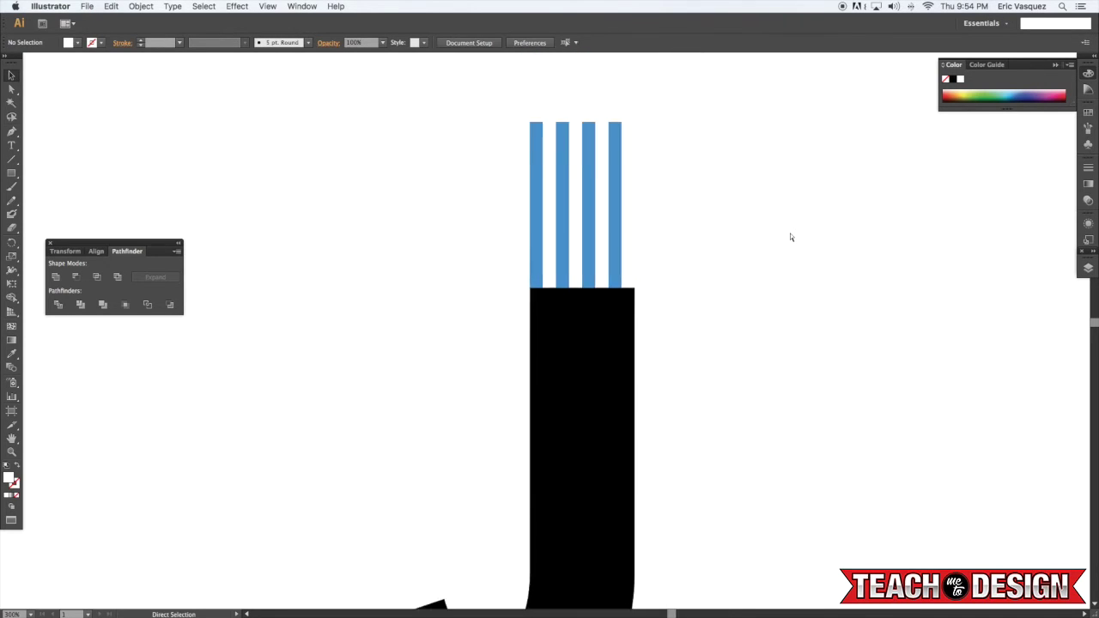
pyautogui.press('m')
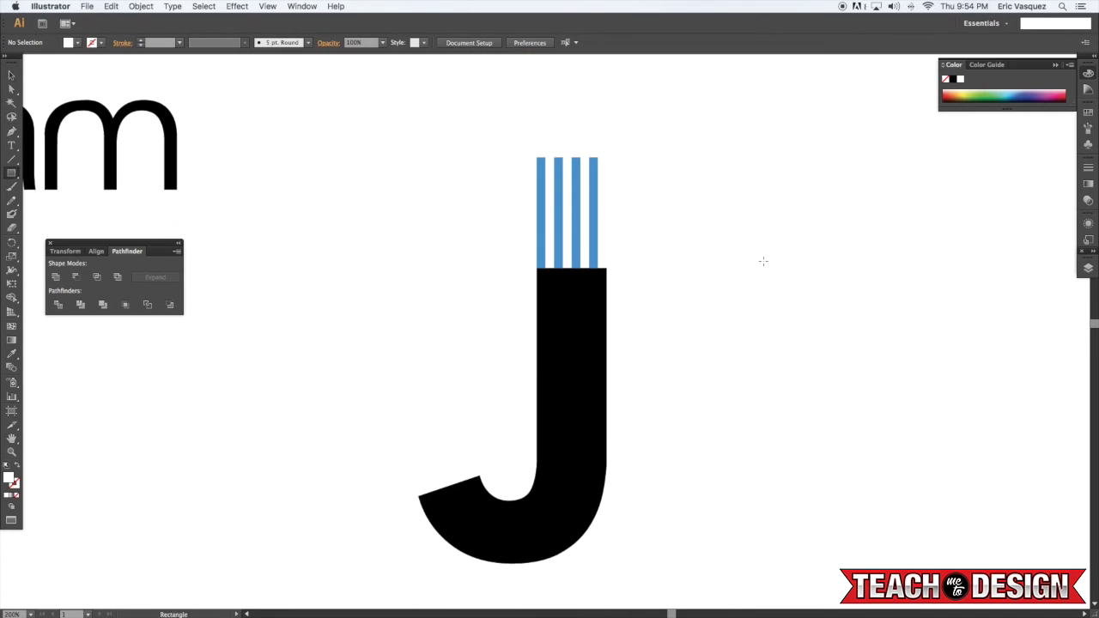
pyautogui.press('i')
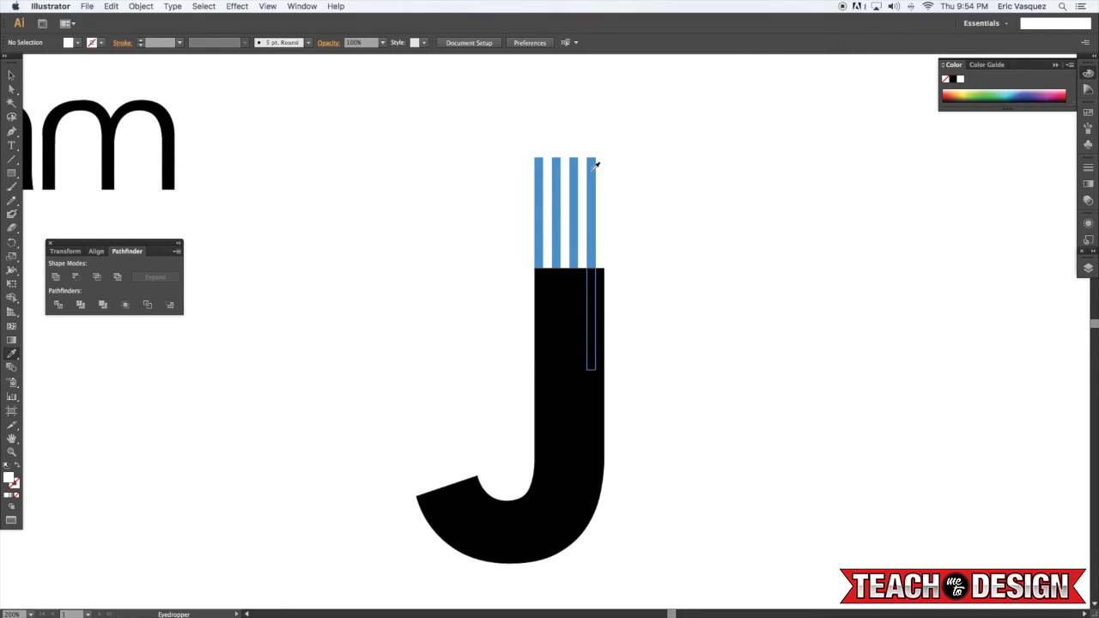
pyautogui.press('m')
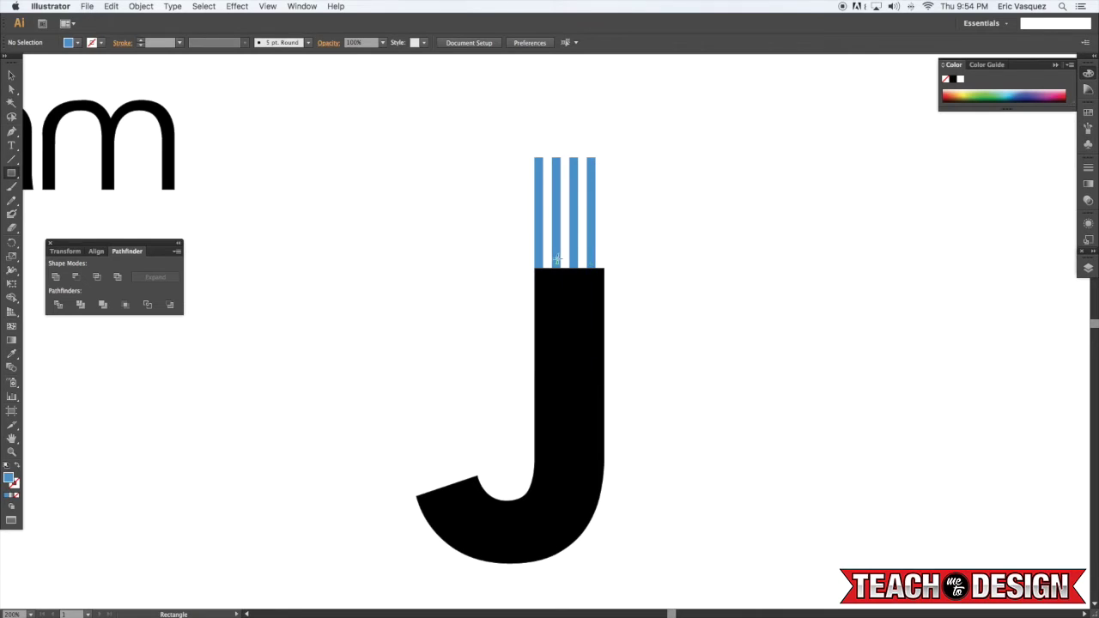
pyautogui.moveTo(534, 283); pyautogui.dragTo(604, 229)
pyautogui.hscroll(-1, 605, 229)
pyautogui.press('shift+super+a')
pyautogui.press('v')
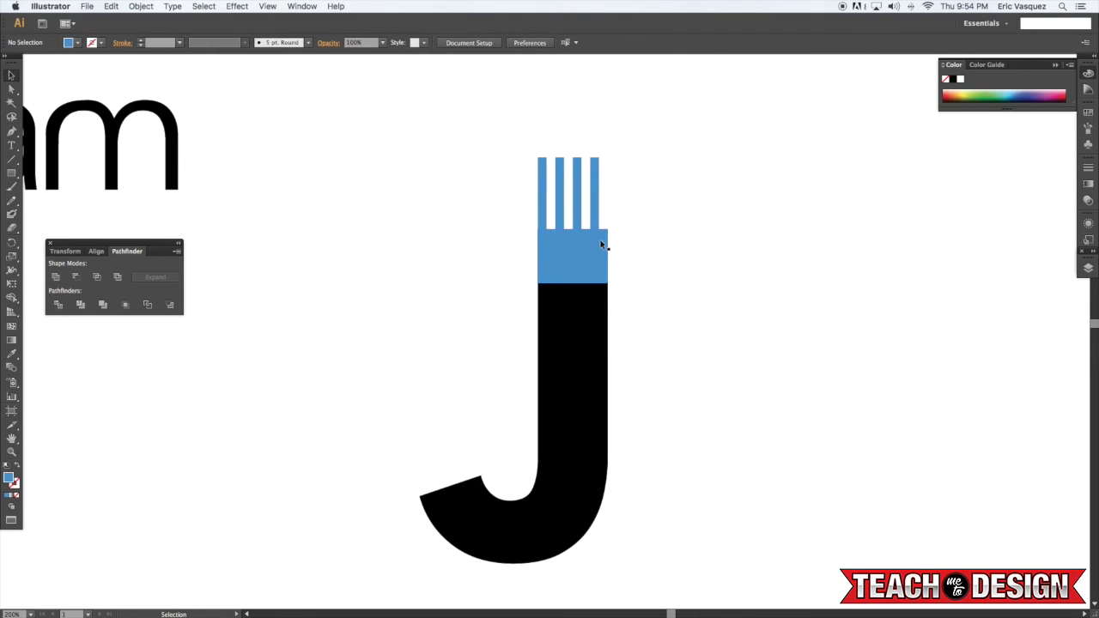
# - Examine how the blue band lines up with the stripes and the edges of the J's stem
pyautogui.press('super+plus')
pyautogui.press('super+plus')
pyautogui.press('super+plus')
pyautogui.moveTo(590, 242); pyautogui.dragTo(563, 458)
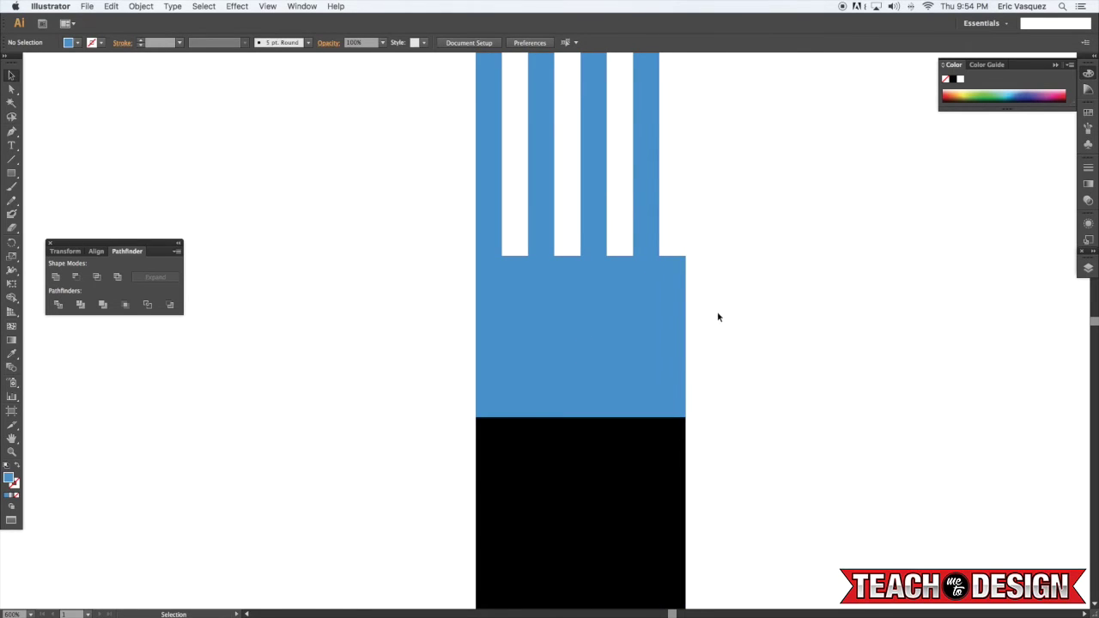
pyautogui.press('super+minus')
pyautogui.press('super+minus')
pyautogui.press('super+minus')
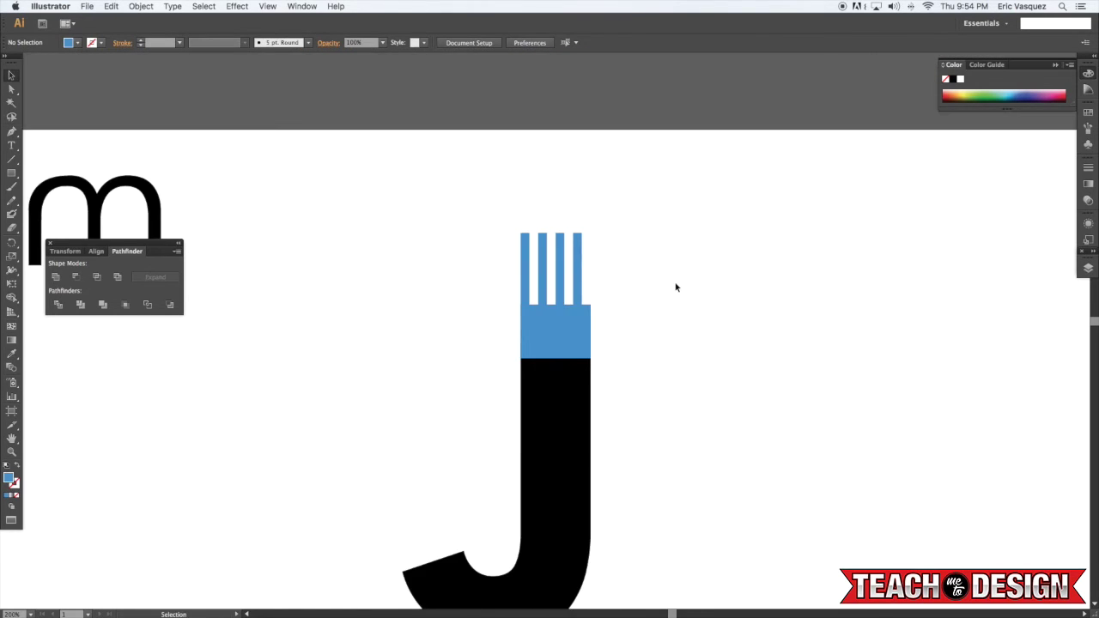
# - Select the four white stripes between and beside the blue bars and delete them
pyautogui.moveTo(614, 210); pyautogui.dragTo(455, 219)
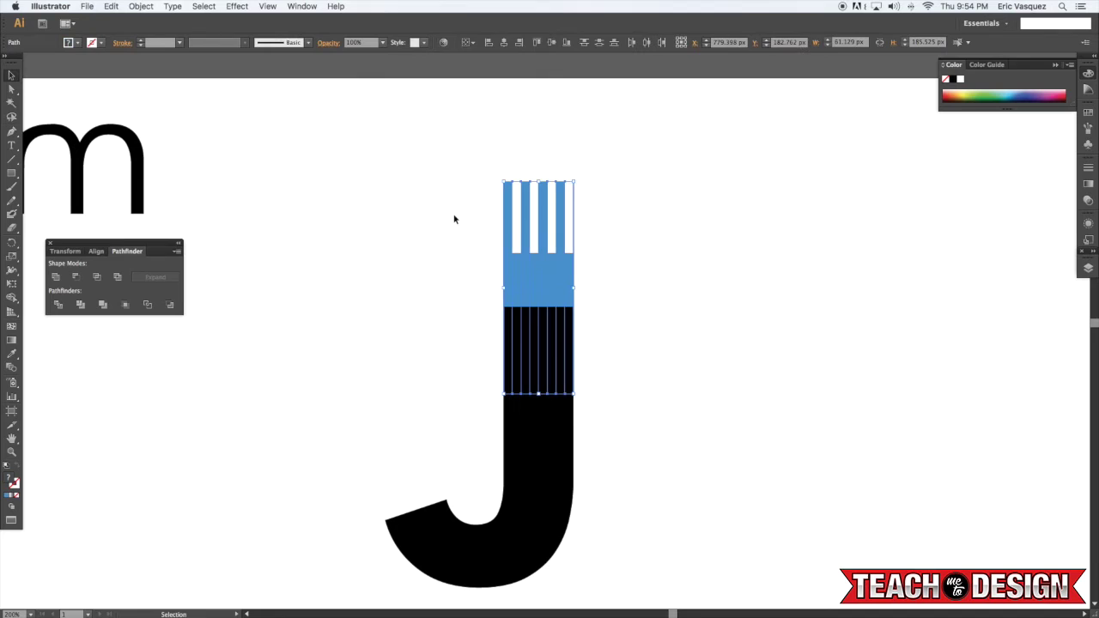
pyautogui.click(616, 201)
pyautogui.moveTo(624, 199); pyautogui.dragTo(508, 214)
pyautogui.click(689, 207)
pyautogui.click(571, 212)
pyautogui.keyDown('shift'); pyautogui.click(552, 211); pyautogui.keyUp('shift')
pyautogui.keyDown('shift'); pyautogui.click(534, 211); pyautogui.keyUp('shift')
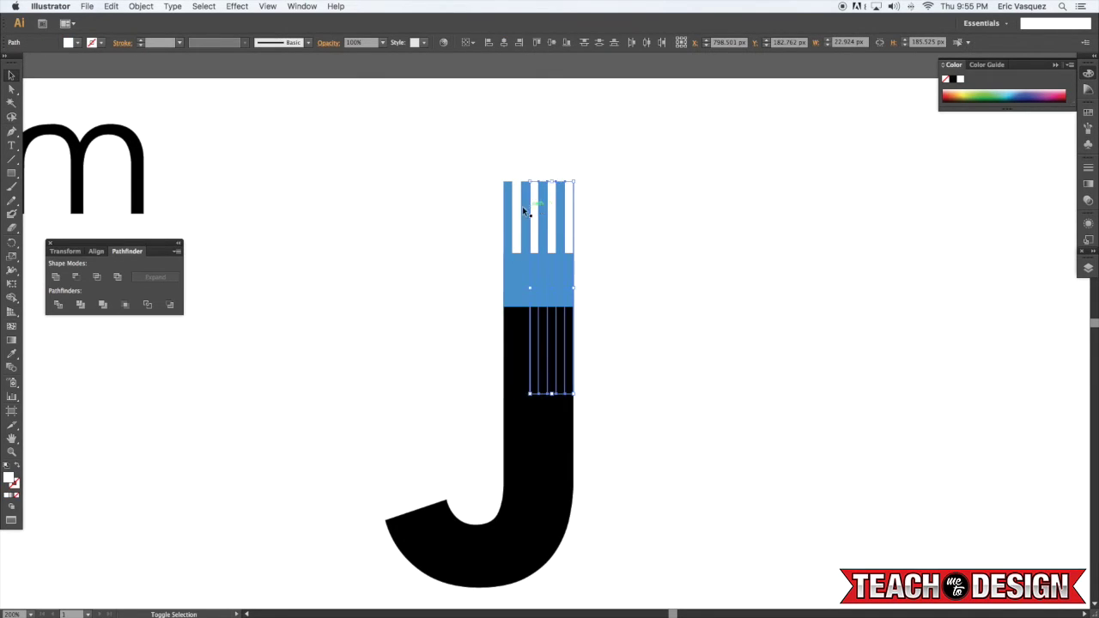
pyautogui.keyDown('shift'); pyautogui.click(516, 207); pyautogui.keyUp('shift')
pyautogui.hscroll(-2, 515, 206)
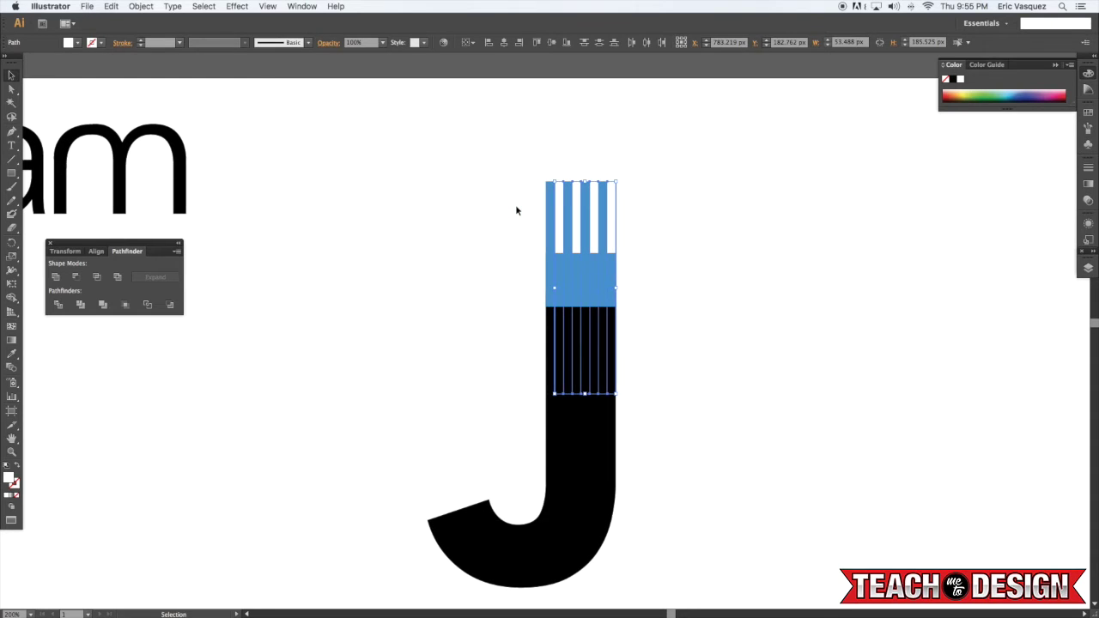
pyautogui.click(515, 211)
pyautogui.hscroll(4, 670, 197)
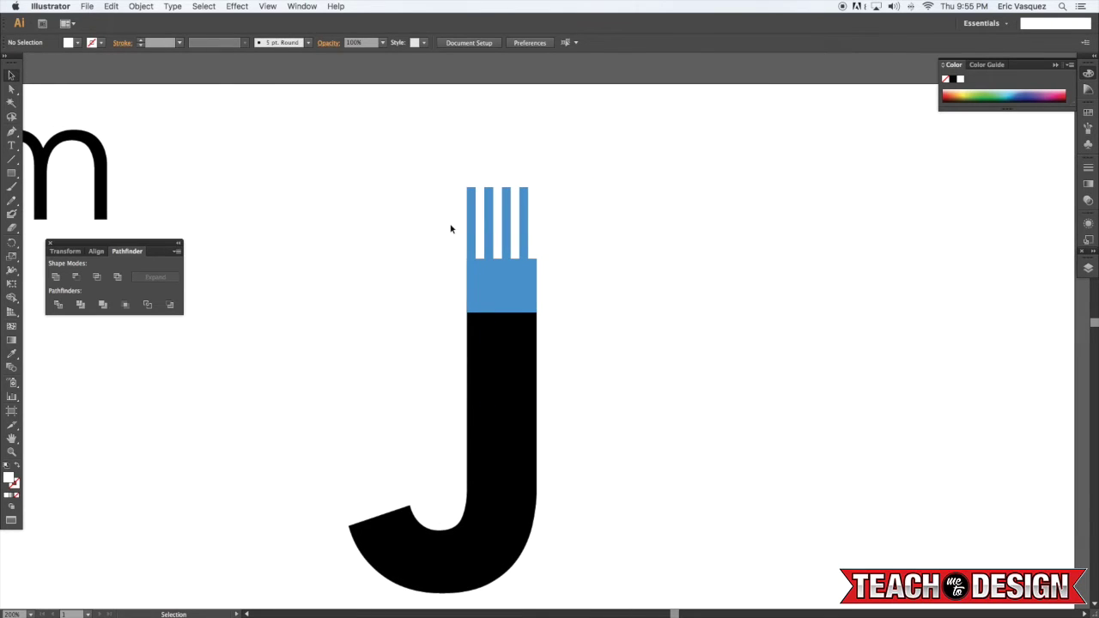
# - Unite the four blue bars and the blue band into a single fork-like shape
pyautogui.moveTo(592, 165); pyautogui.dragTo(455, 276)
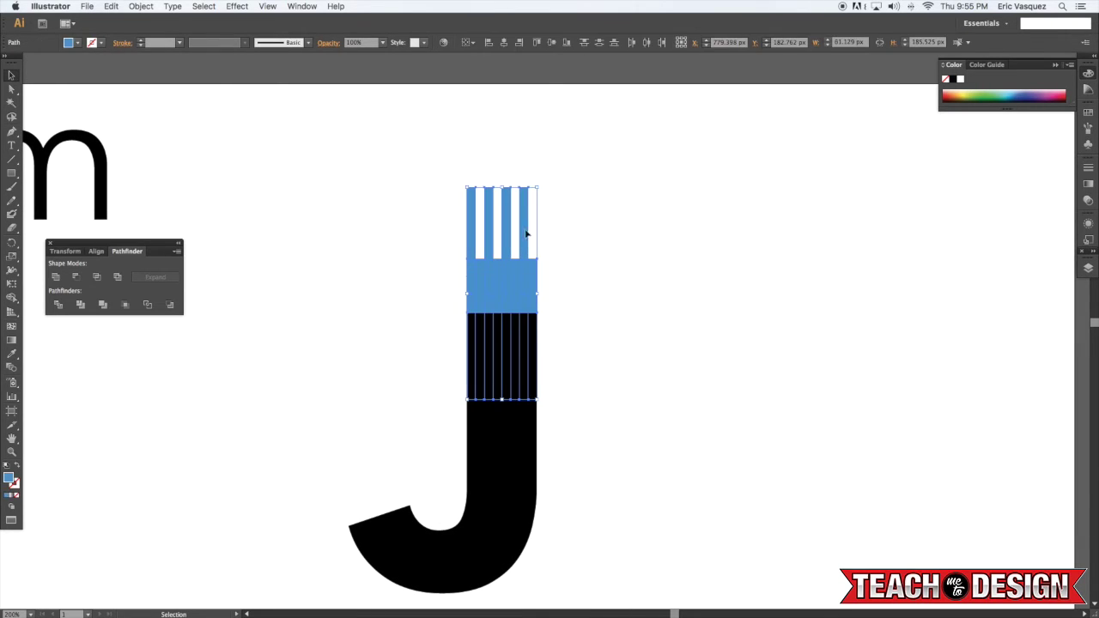
pyautogui.click(633, 222)
pyautogui.moveTo(595, 208); pyautogui.dragTo(451, 275)
pyautogui.click(55, 278)
pyautogui.click(590, 289)
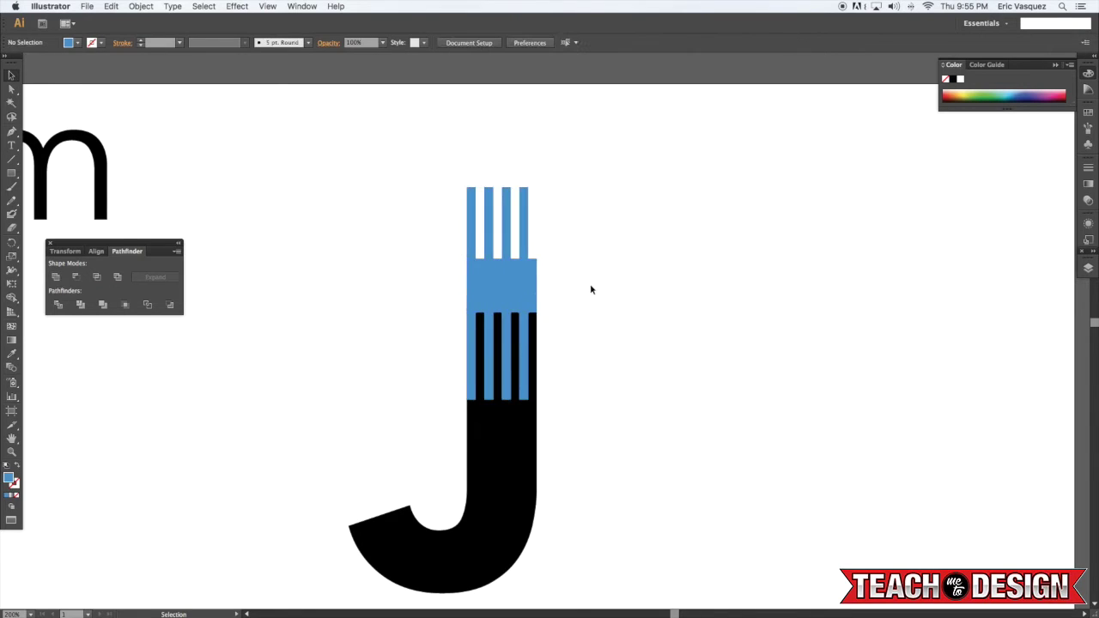
# - Bring the black J in front of the united blue shape
pyautogui.click(508, 429)
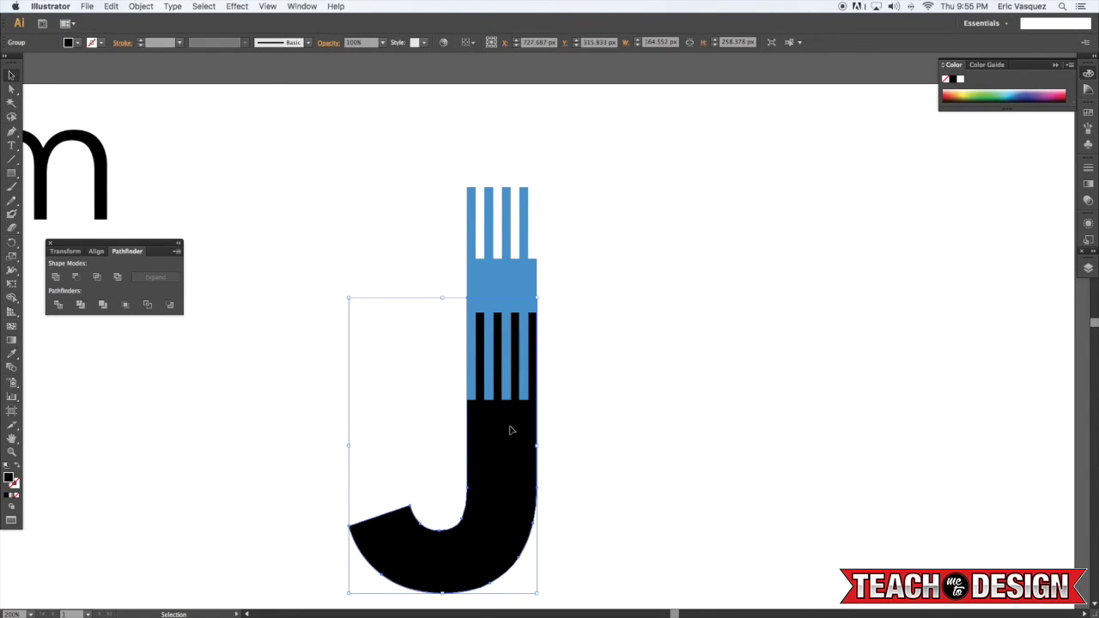
pyautogui.press('shift+super+bracketright')
pyautogui.press('shift+super+a')
pyautogui.scroll(-1, 582, 299)
pyautogui.scroll(-2, 583, 292)
pyautogui.moveTo(593, 252); pyautogui.dragTo(593, 301)
pyautogui.press('super+equal')
pyautogui.press('super+equal')
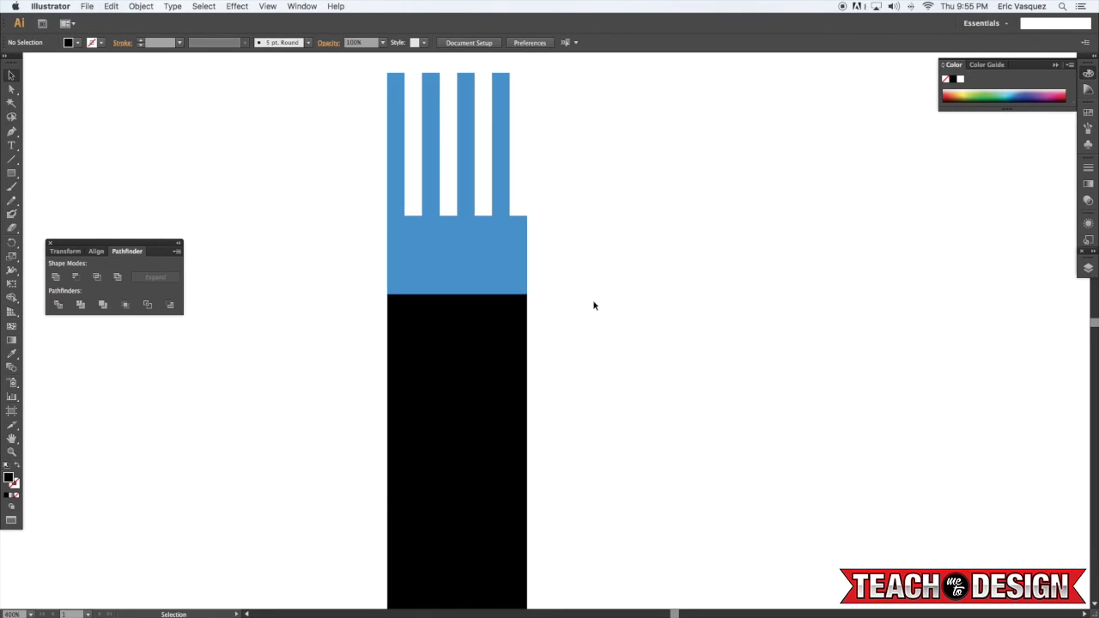
# - Raise the top of the first blue tine by 50 px to make it the tallest
pyautogui.moveTo(522, 233); pyautogui.dragTo(560, 347)
pyautogui.press('a')
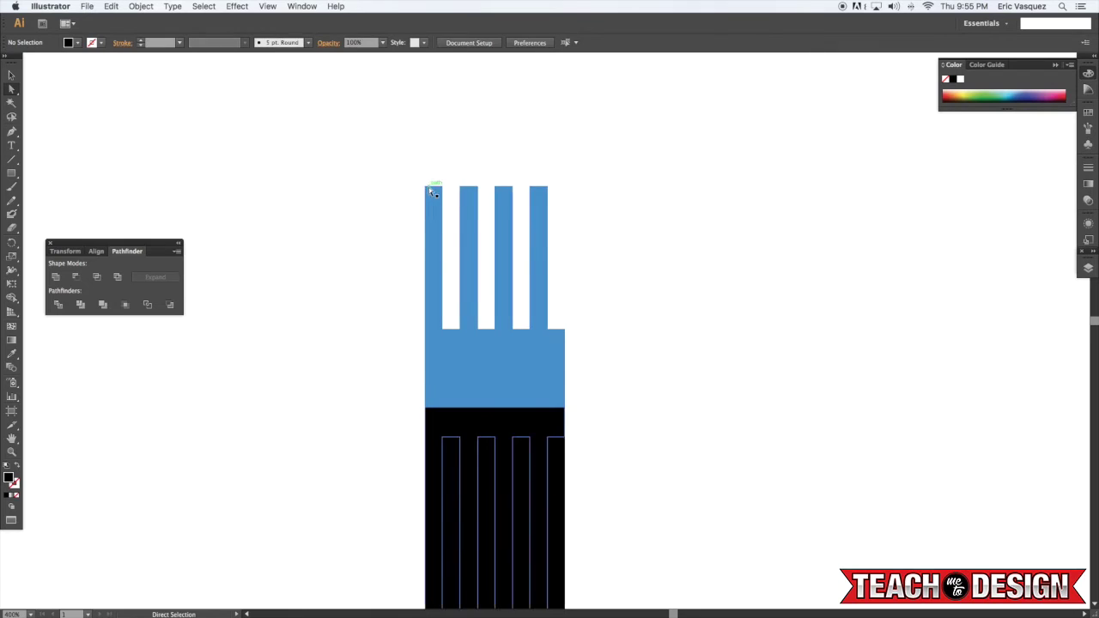
pyautogui.click(426, 188)
pyautogui.keyDown('shift'); pyautogui.click(443, 188); pyautogui.keyUp('shift')
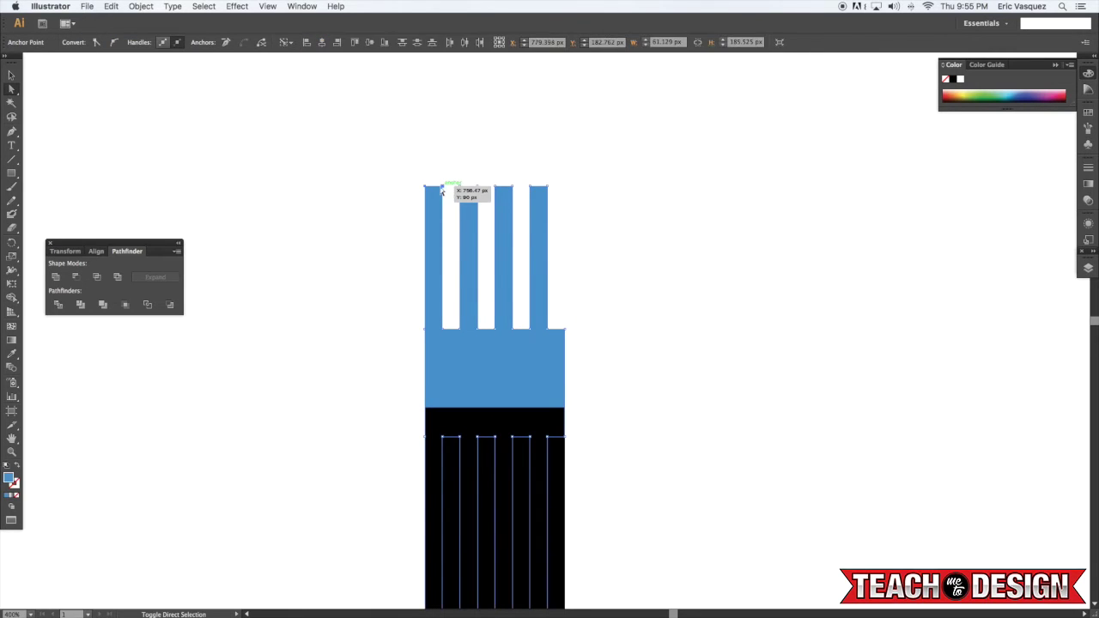
pyautogui.hotkey('shift', 'Up')
pyautogui.hotkey('shift', 'Up')
pyautogui.hotkey('shift', 'Up')
pyautogui.hotkey('shift', 'Up')
pyautogui.hotkey('shift', 'Up')
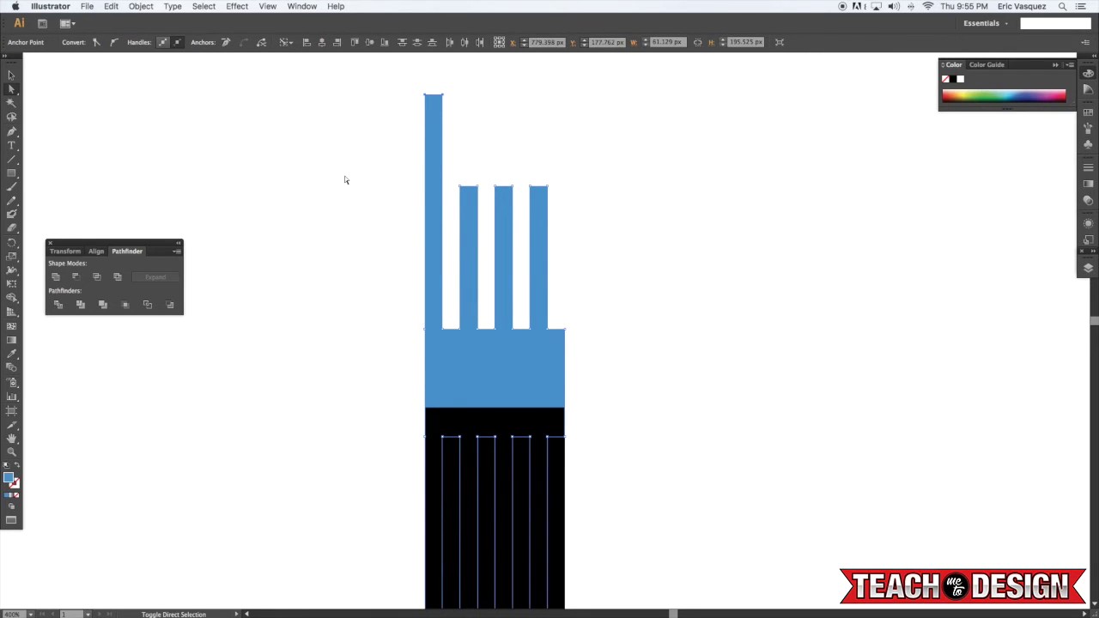
pyautogui.press('super+shift+a')
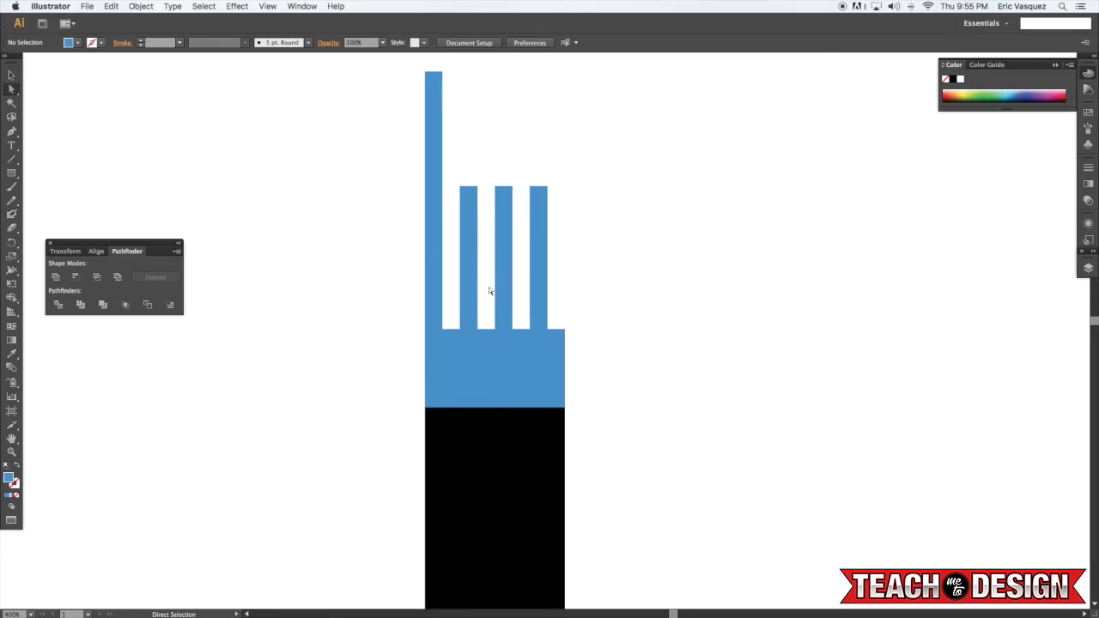
# - Deepen the gap between the first and second tines by 30 px
pyautogui.click(460, 329)
pyautogui.keyDown('shift'); pyautogui.click(443, 330); pyautogui.keyUp('shift')
pyautogui.hotkey('shift', 'Down')
pyautogui.hotkey('shift', 'Down')
pyautogui.hotkey('shift', 'Down')
pyautogui.press('super+shift+a')
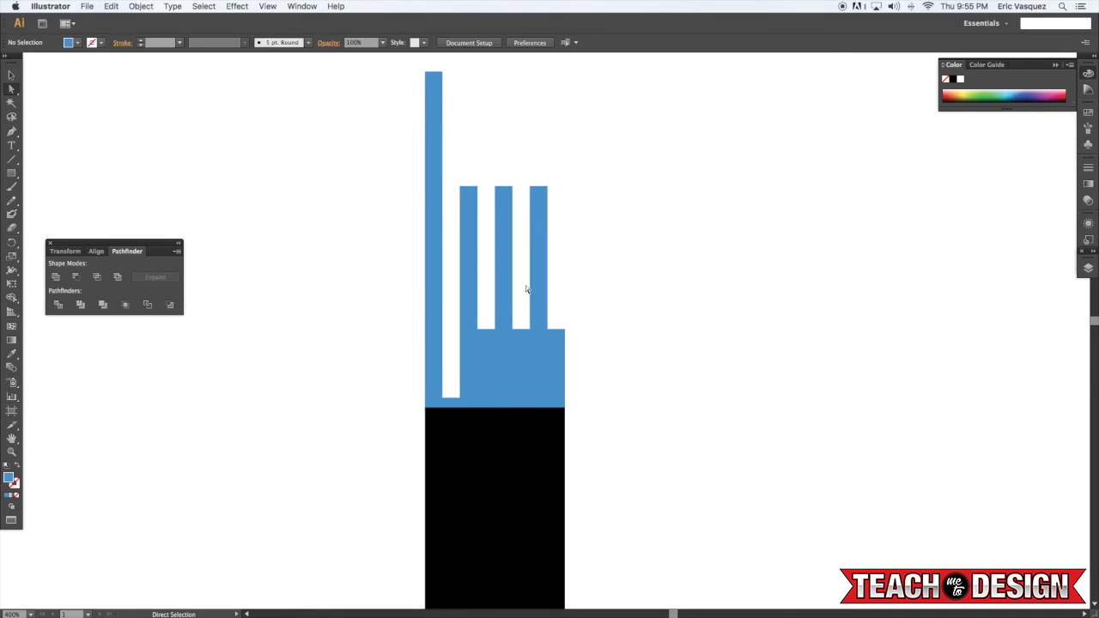
# - Shorten the second tine by lowering its top edge 40 px
pyautogui.click(478, 187)
pyautogui.keyDown('shift'); pyautogui.click(461, 187); pyautogui.keyUp('shift')
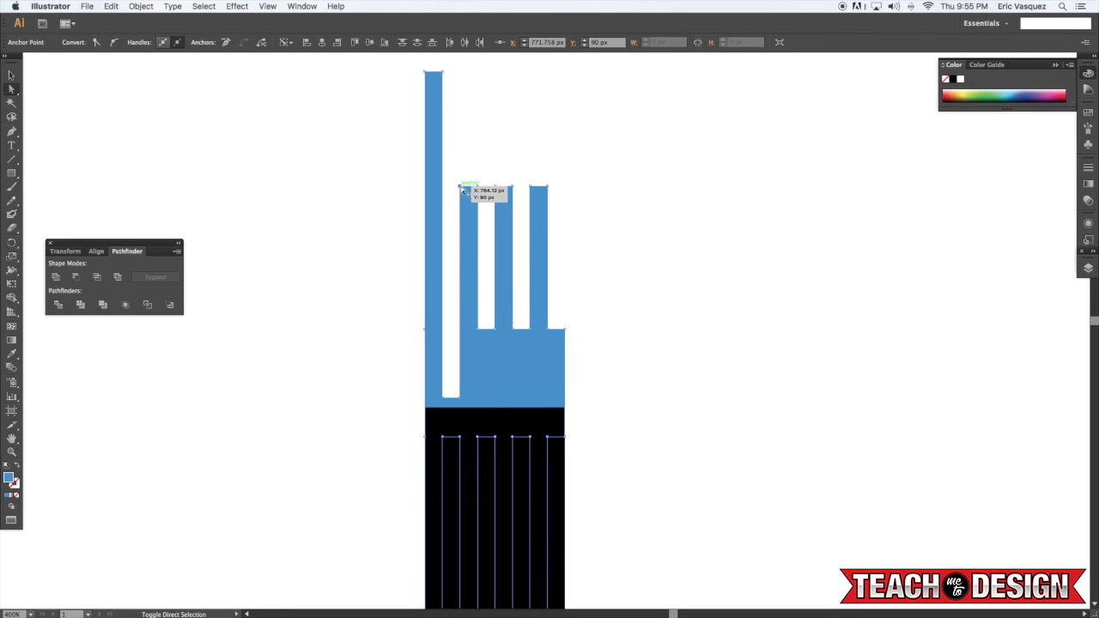
pyautogui.hotkey('shift', 'Down')
pyautogui.hotkey('shift', 'Down')
pyautogui.hotkey('shift', 'Down')
pyautogui.hotkey('shift', 'Down')
pyautogui.press('super+shift+a')
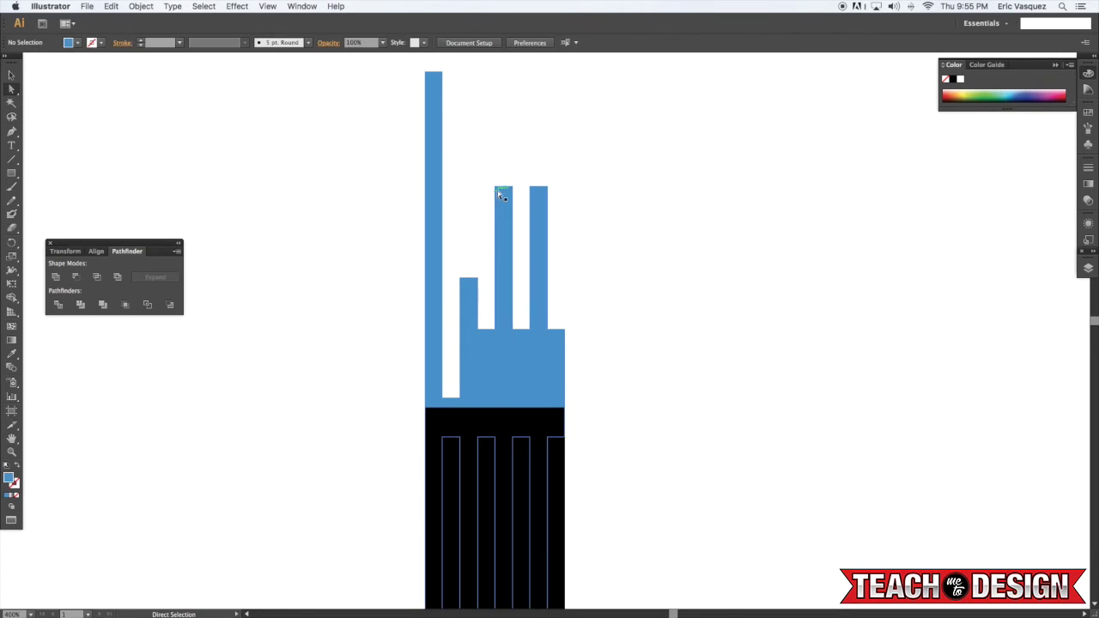
# - Shorten the third tine by lowering its top edge 20 px
pyautogui.click(513, 187)
pyautogui.keyDown('shift'); pyautogui.click(498, 190); pyautogui.keyUp('shift')
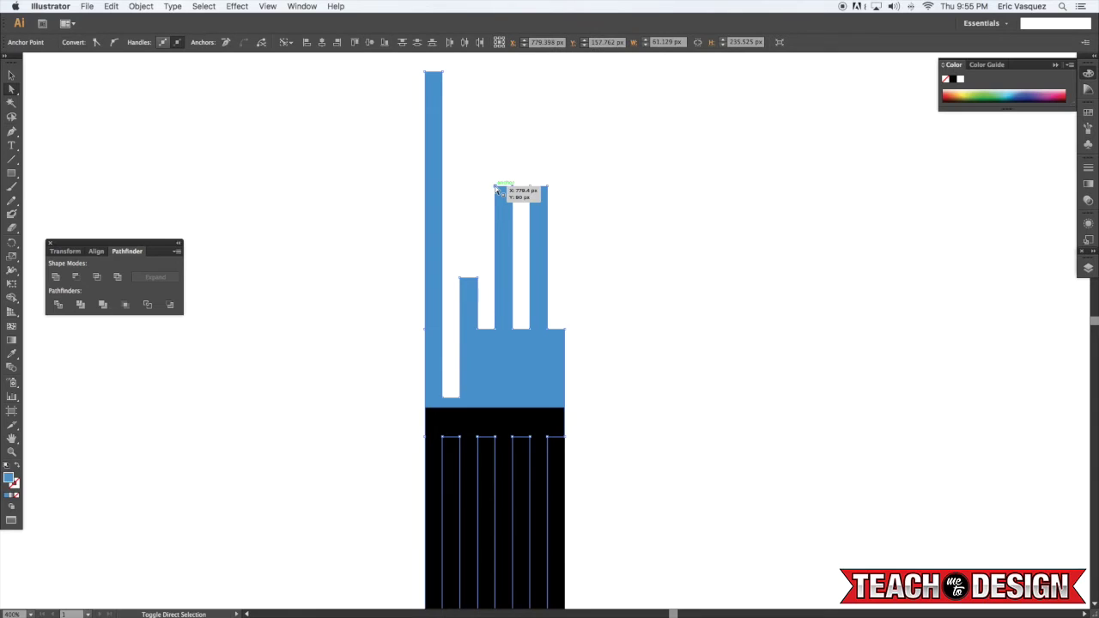
pyautogui.hotkey('shift', 'Down')
pyautogui.hotkey('shift', 'Down')
pyautogui.press('super+shift+a')
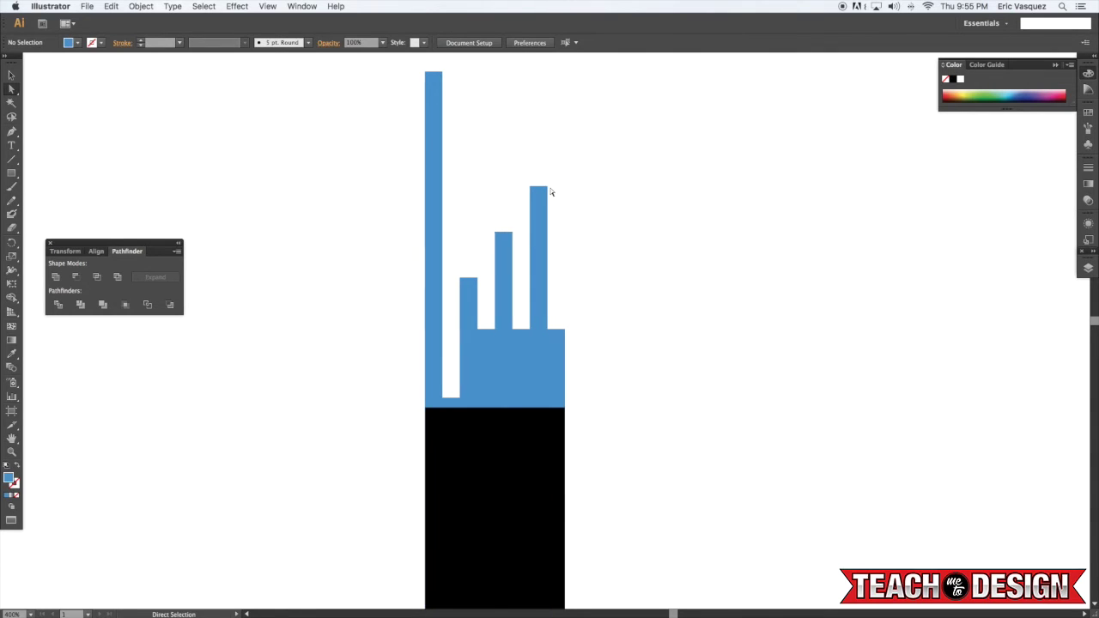
# - Deepen the gap between the third and fourth tines by 20 px
pyautogui.click(530, 330)
pyautogui.keyDown('shift'); pyautogui.click(512, 329); pyautogui.keyUp('shift')
pyautogui.hotkey('shift', 'Down')
pyautogui.hotkey('shift', 'Down')
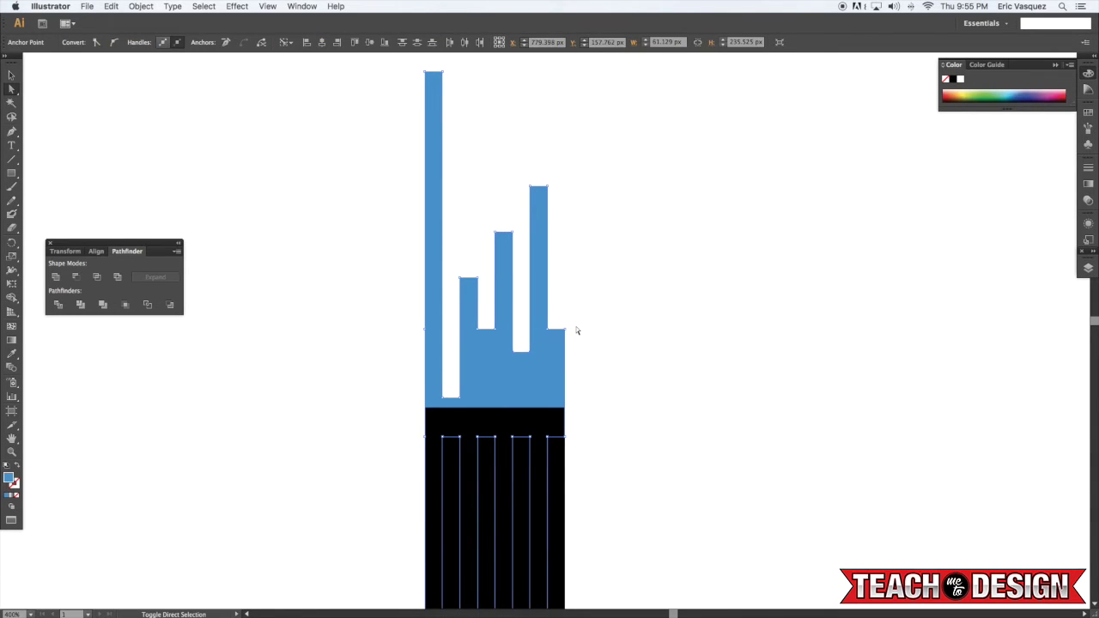
pyautogui.press('super+shift+a')
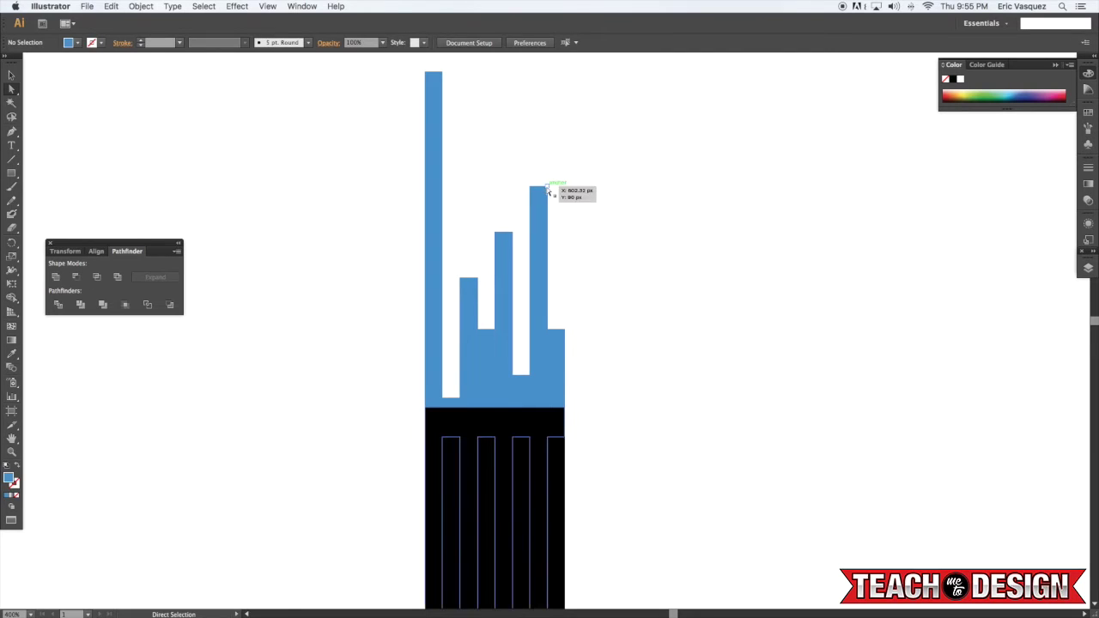
# - Duplicate the blue fork shape and place the copy beside the J, between it and the thin word
pyautogui.press('v')
pyautogui.press('super+minus')
pyautogui.press('super+minus')
pyautogui.moveTo(532, 392); pyautogui.dragTo(630, 287)
pyautogui.scroll(-3, 628, 285)
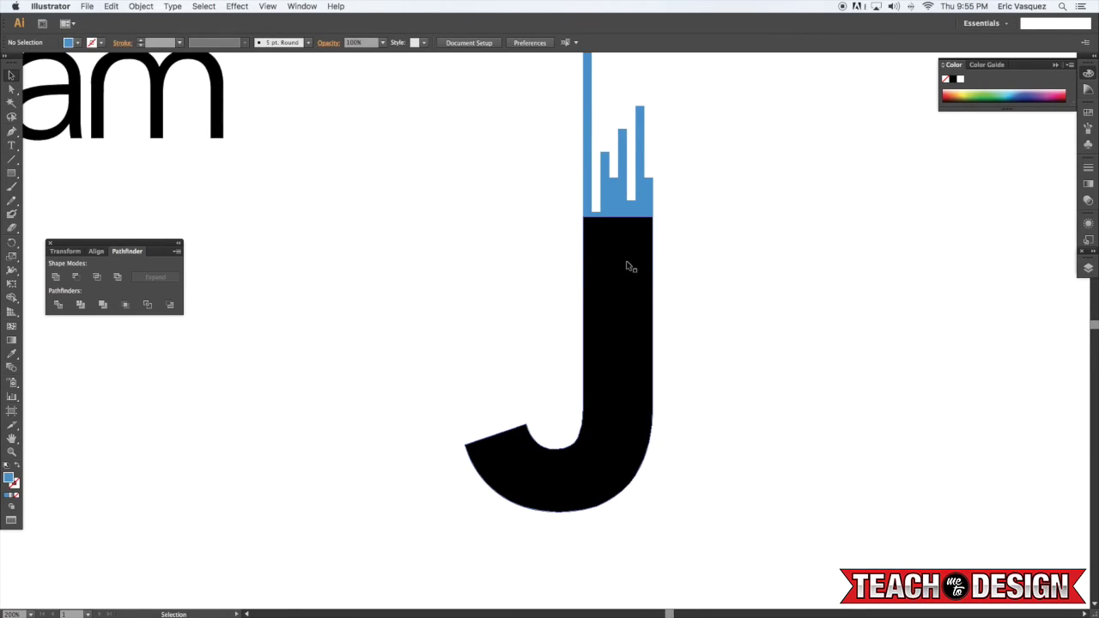
pyautogui.click(649, 208)
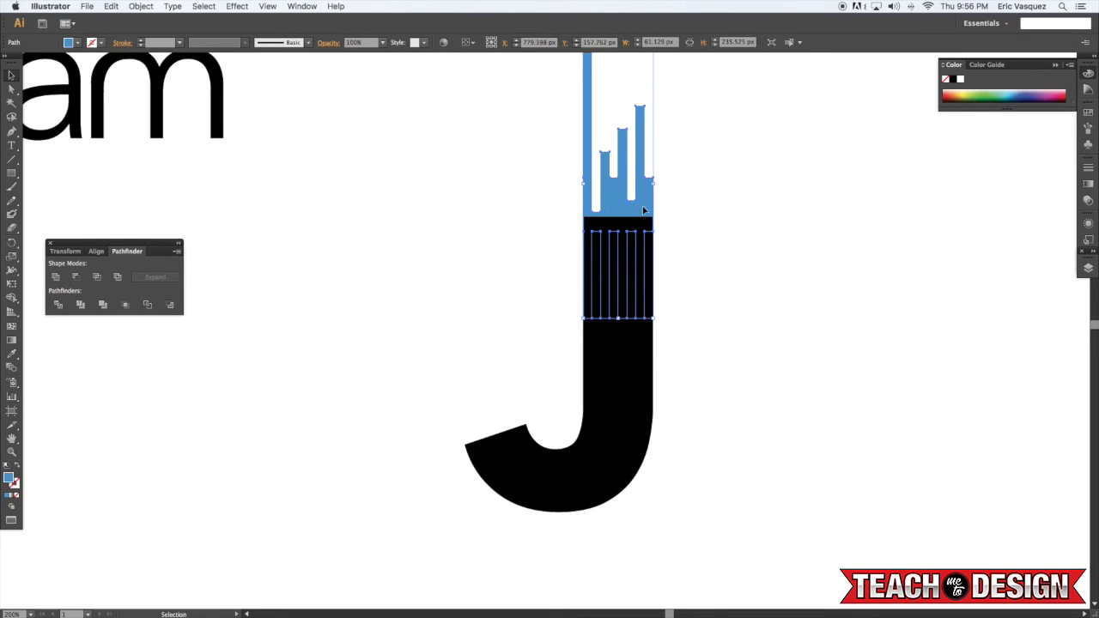
pyautogui.moveTo(642, 205); pyautogui.dragTo(356, 206)
pyautogui.click(498, 192)
pyautogui.moveTo(432, 159); pyautogui.dragTo(436, 216)
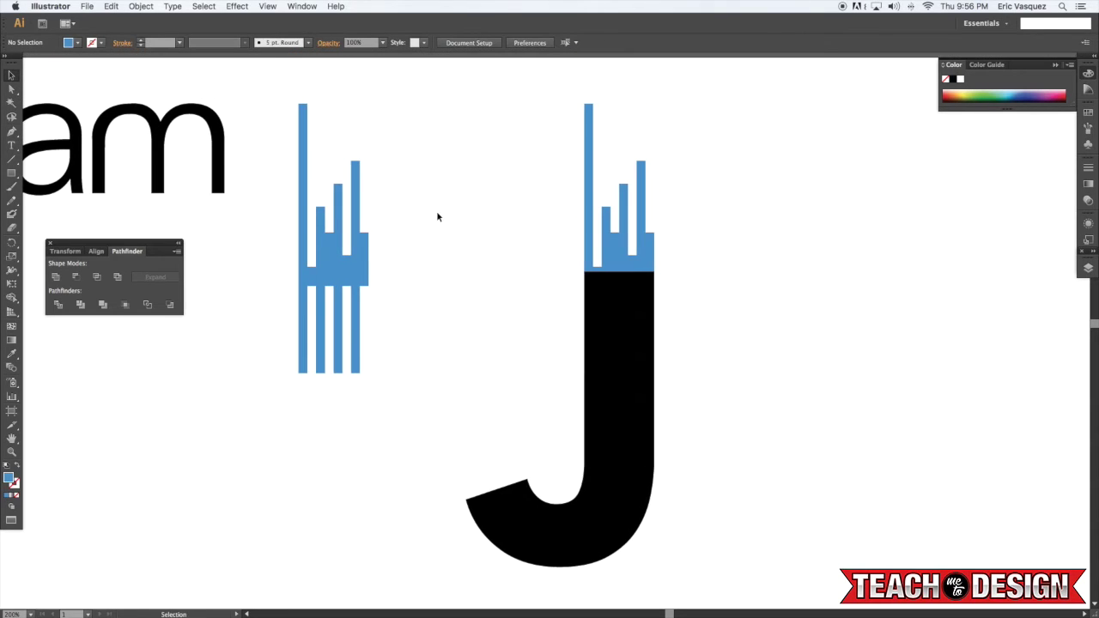
# - Unite the black J and the blue fork shape on its stem into one black letter
pyautogui.moveTo(707, 203); pyautogui.dragTo(558, 346)
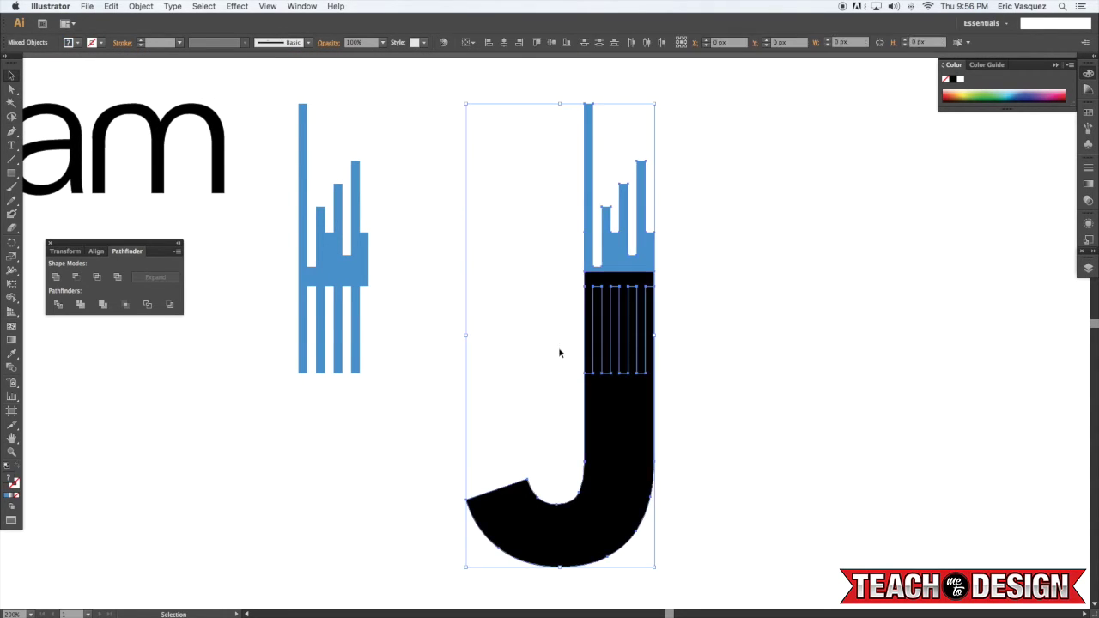
pyautogui.click(55, 277)
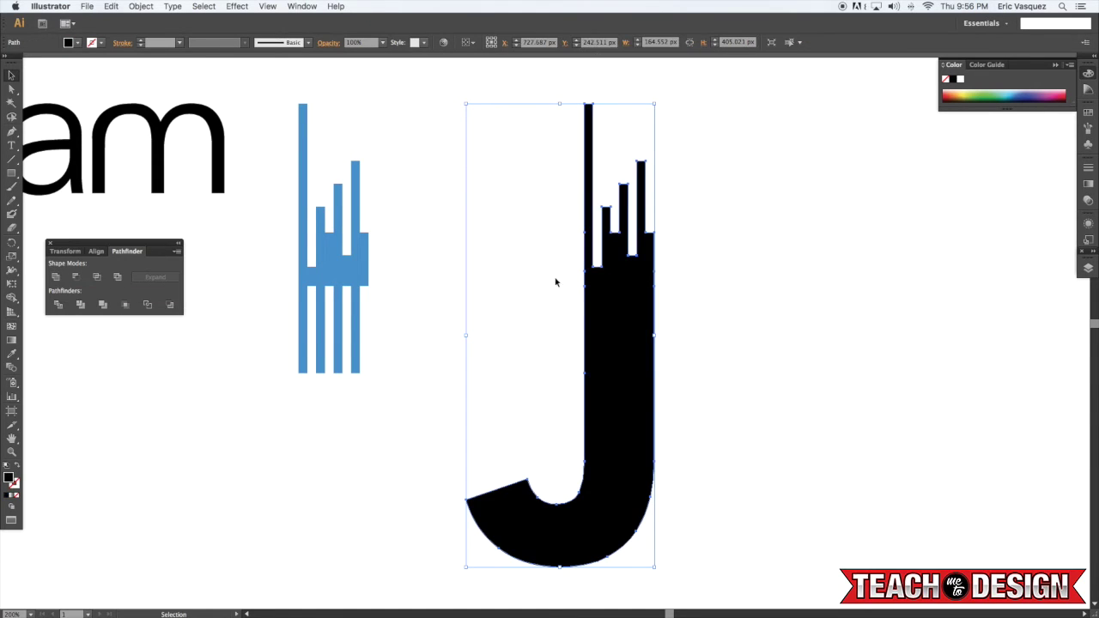
pyautogui.click(762, 296)
# - Deepen the gap between the third and fourth tines of the united J well below the first gap
pyautogui.press('a')
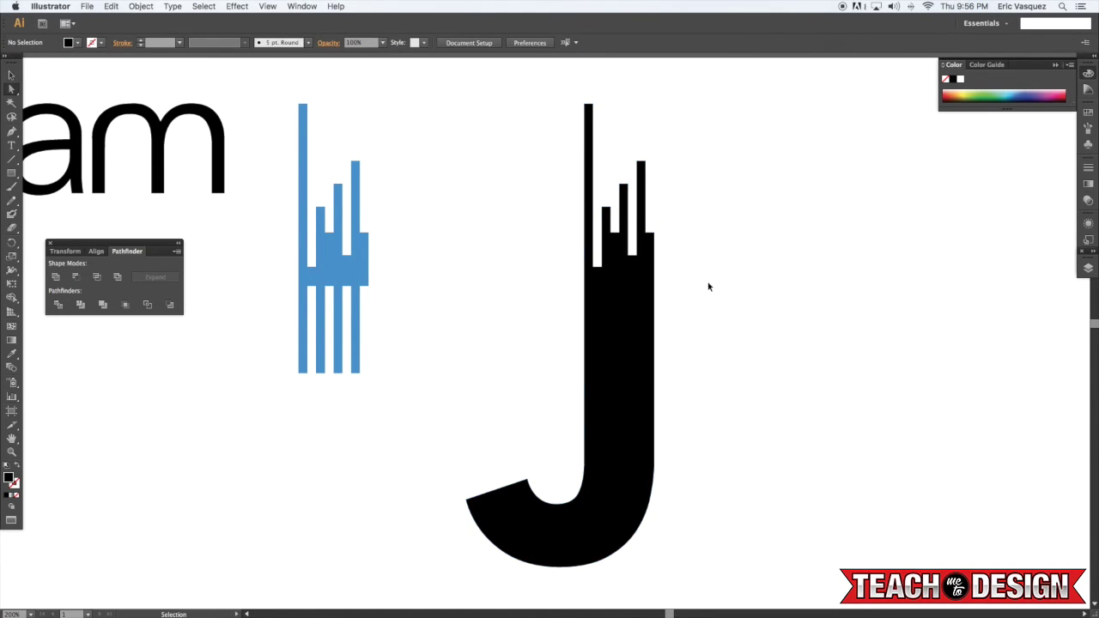
pyautogui.press('super+equal')
pyautogui.press('super+equal')
pyautogui.moveTo(654, 328); pyautogui.dragTo(568, 446)
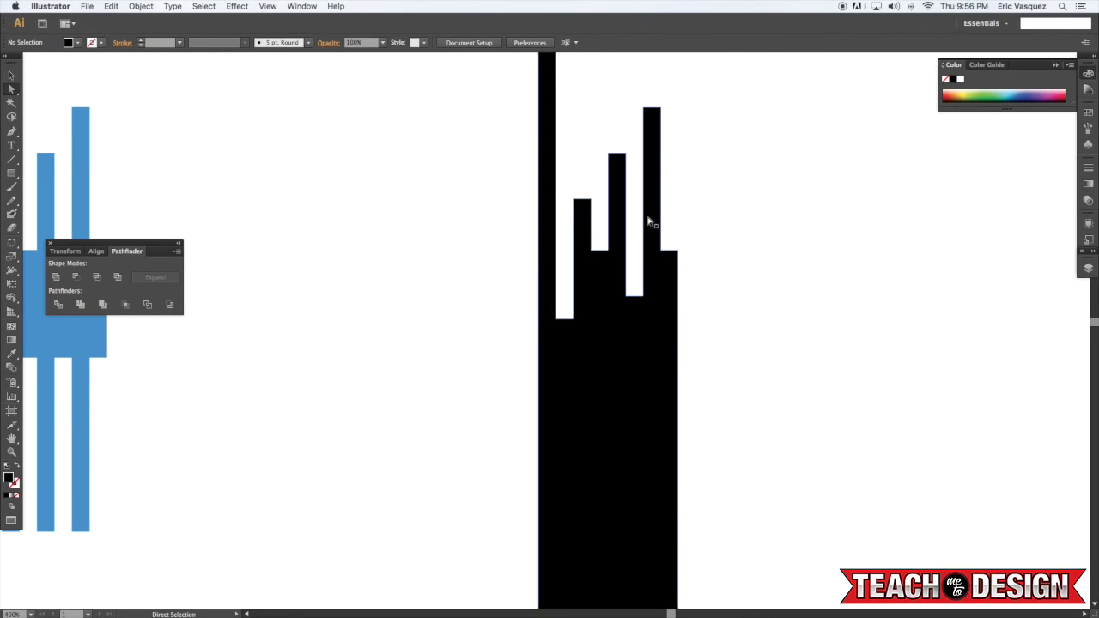
pyautogui.click(642, 297)
pyautogui.keyDown('shift'); pyautogui.click(626, 298); pyautogui.keyUp('shift')
pyautogui.press('super+minus')
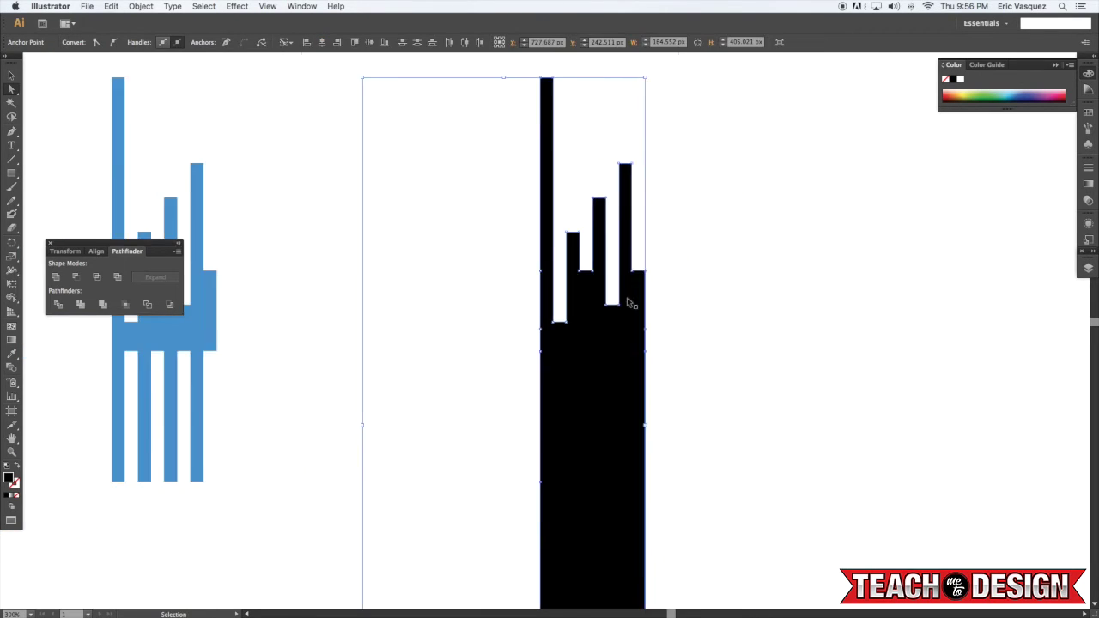
pyautogui.press('super+minus')
pyautogui.press('super+minus')
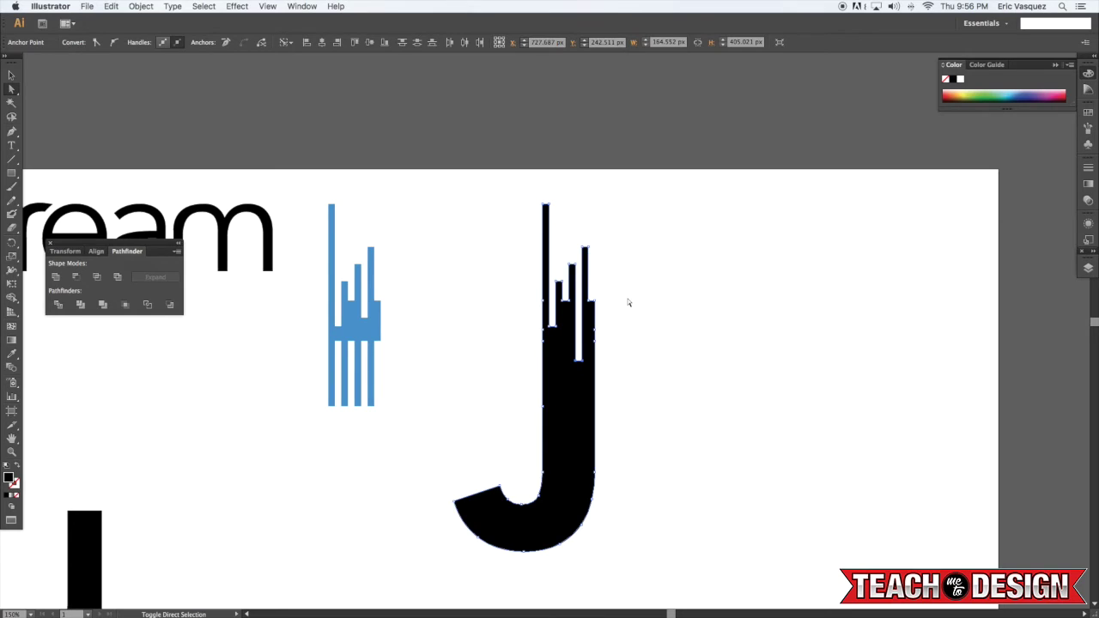
pyautogui.click(628, 302)
# - Shorten the tallest tine of the J by lowering its top edge about 20 px
pyautogui.moveTo(635, 293); pyautogui.dragTo(652, 266)
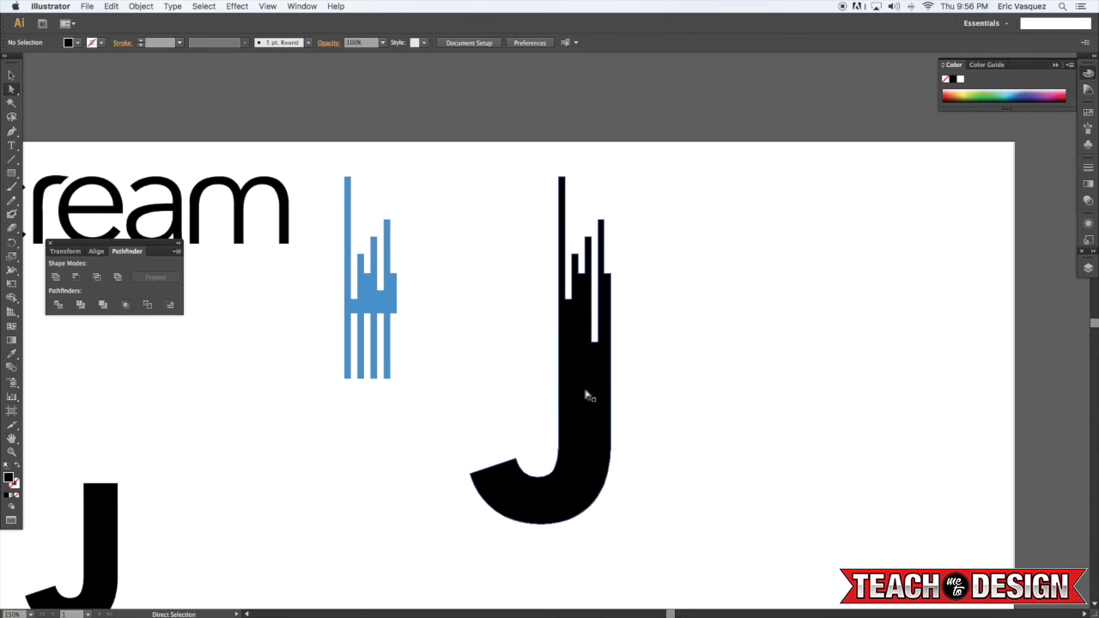
pyautogui.hscroll(-2, 704, 324)
pyautogui.moveTo(575, 167); pyautogui.dragTo(602, 191)
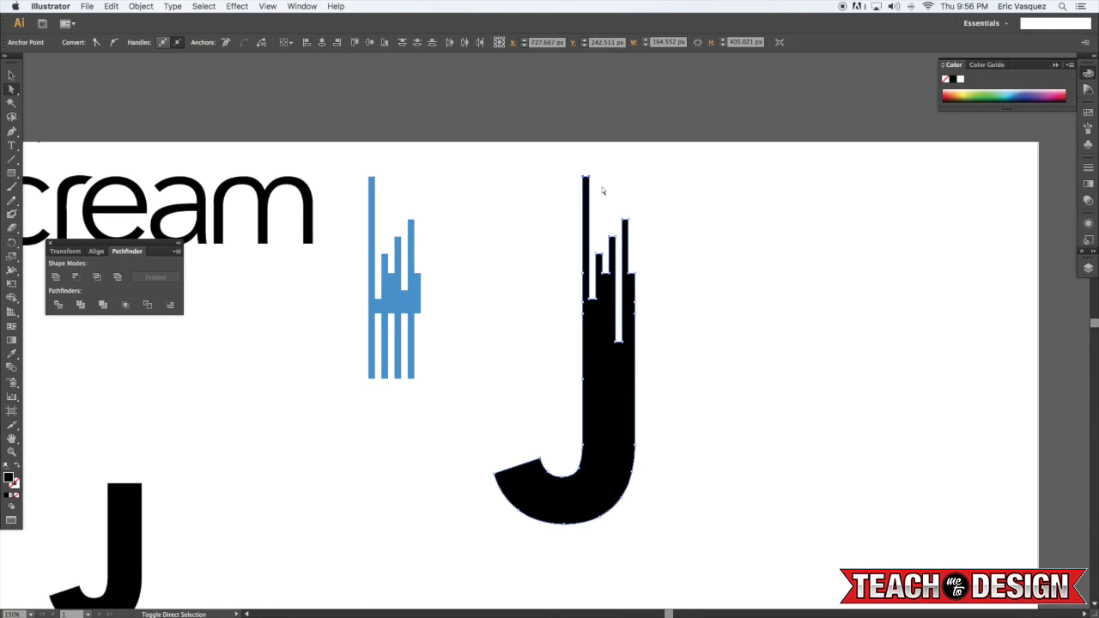
pyautogui.hotkey('shift', 'Down')
pyautogui.press('super+shift+a')
pyautogui.hscroll(2, 605, 193)
pyautogui.scroll(-1, 604, 194)
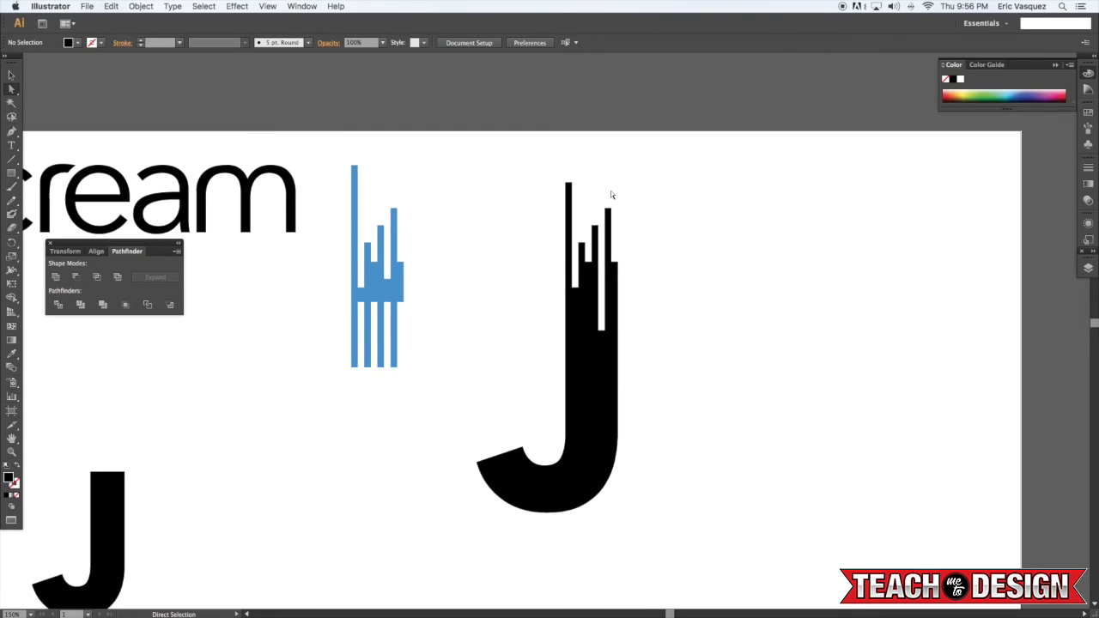
# - Move the blue fork copy closer to the J and rotate it 180 degrees
pyautogui.press('super+equal')
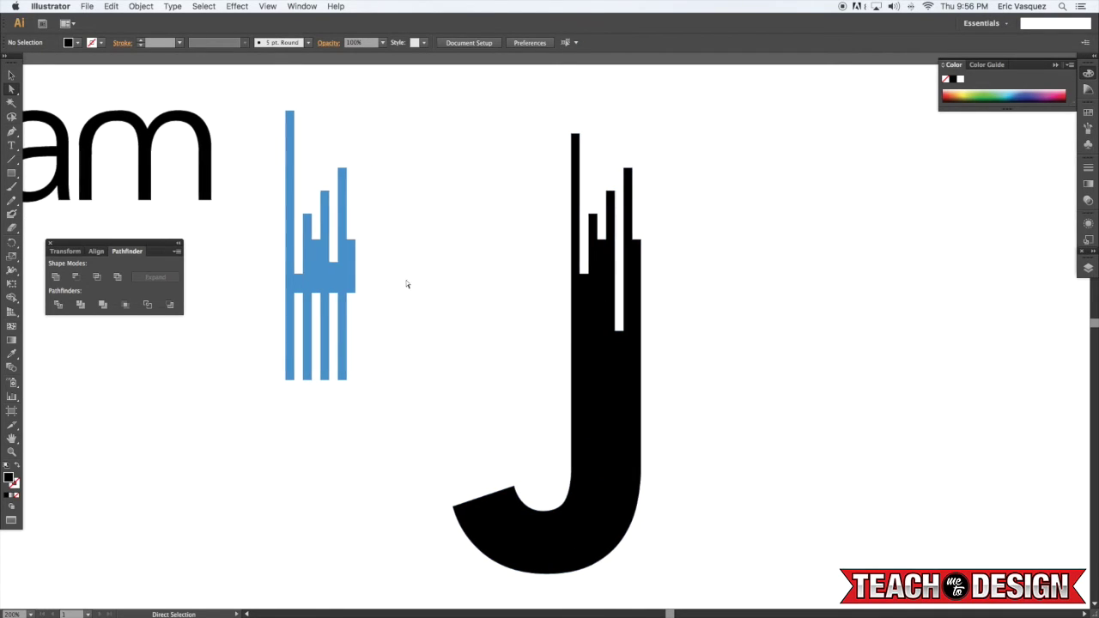
pyautogui.press('v')
pyautogui.moveTo(261, 289); pyautogui.dragTo(258, 290)
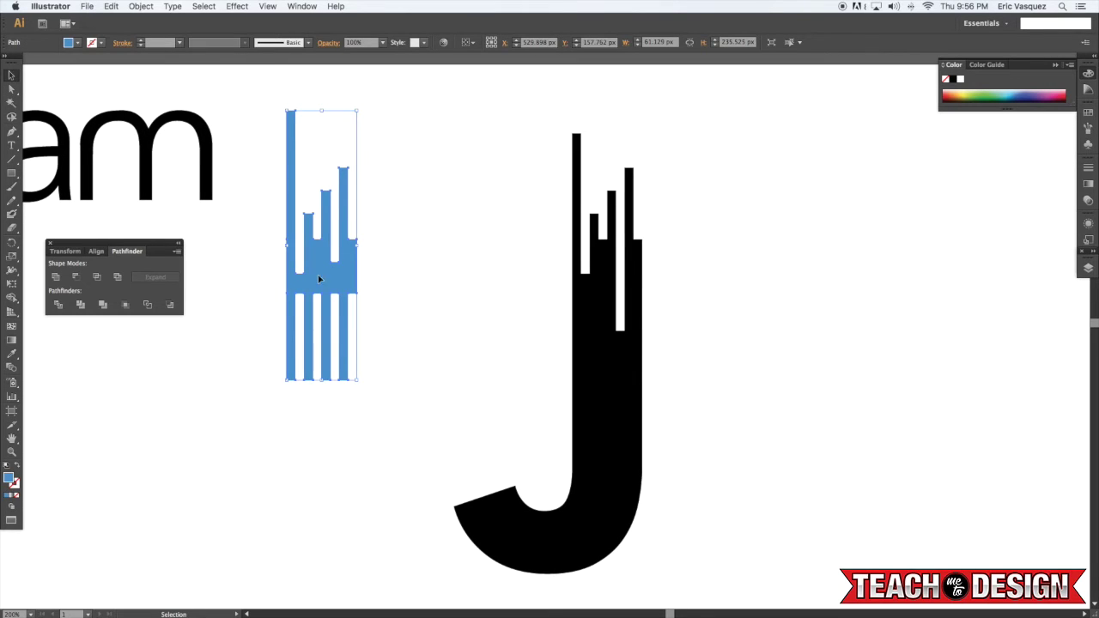
pyautogui.moveTo(334, 278); pyautogui.dragTo(390, 396)
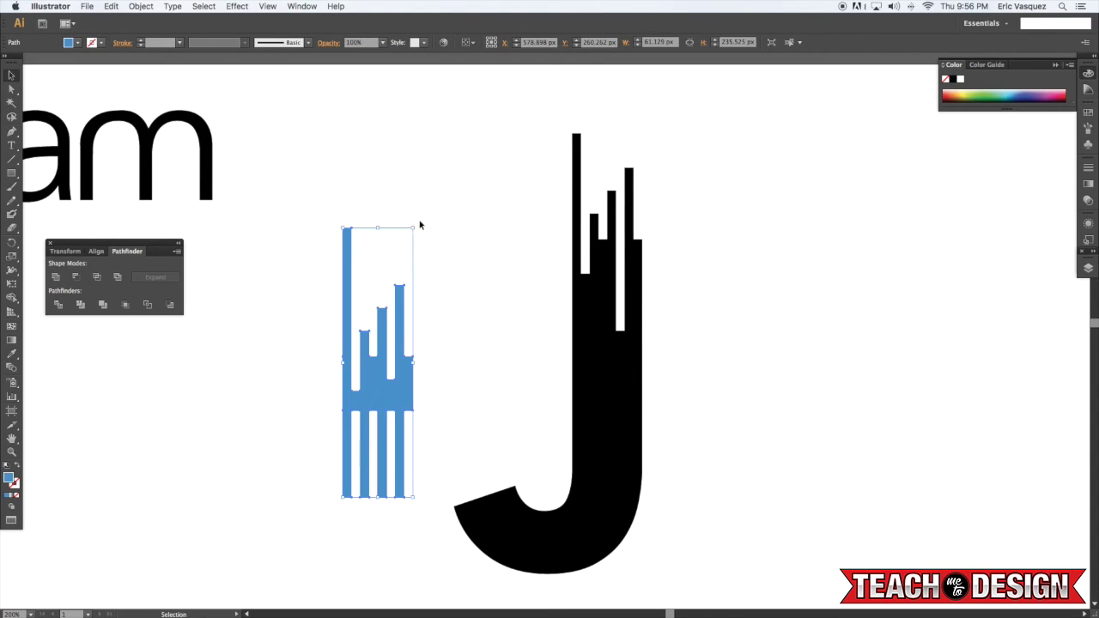
pyautogui.moveTo(417, 225); pyautogui.dragTo(356, 450)
pyautogui.moveTo(416, 223)
pyautogui.mouseDown()
pyautogui.moveTo(399, 225)
pyautogui.moveTo(284, 372)
pyautogui.moveTo(501, 246)
pyautogui.moveTo(428, 239)
pyautogui.mouseUp()
# - Position the rotated blue shape behind the end of the J's hook, its solid band covering the slanted edge
pyautogui.press('super+shift+a')
pyautogui.moveTo(464, 276); pyautogui.dragTo(294, 322)
pyautogui.scroll(-3, 407, 369)
pyautogui.moveTo(371, 263); pyautogui.dragTo(469, 429)
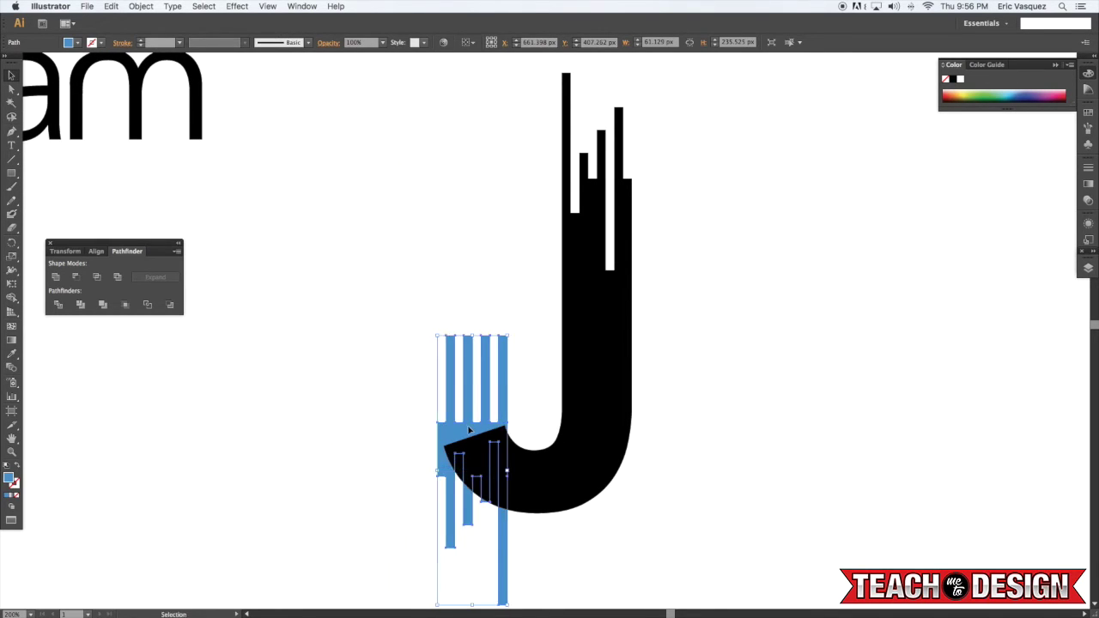
pyautogui.press('super+equal')
pyautogui.press('super+equal')
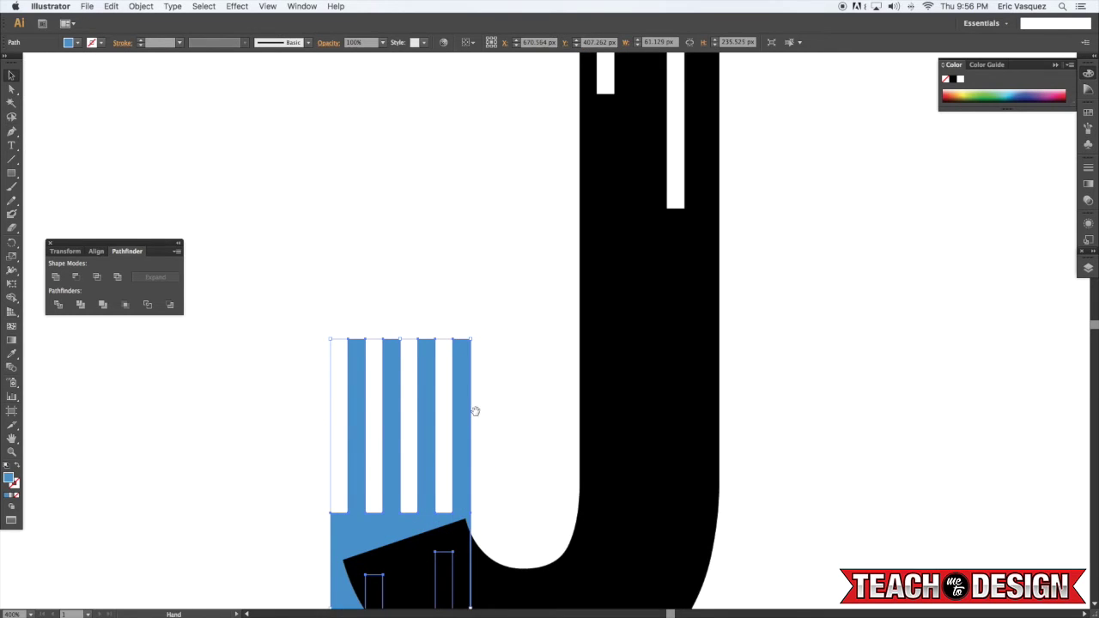
pyautogui.moveTo(474, 412); pyautogui.dragTo(510, 219)
pyautogui.moveTo(494, 325); pyautogui.dragTo(487, 317)
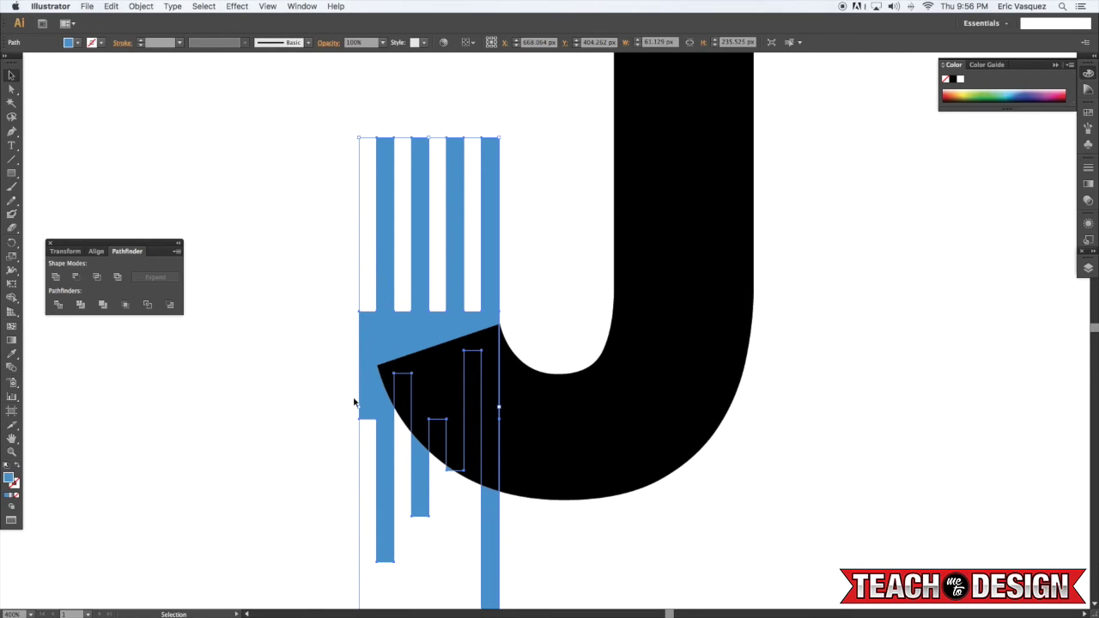
# - Narrow the blue shape so its two side edges meet the outer and inner corners of the hook's slanted end
pyautogui.moveTo(359, 406); pyautogui.dragTo(377, 406)
pyautogui.click(317, 352)
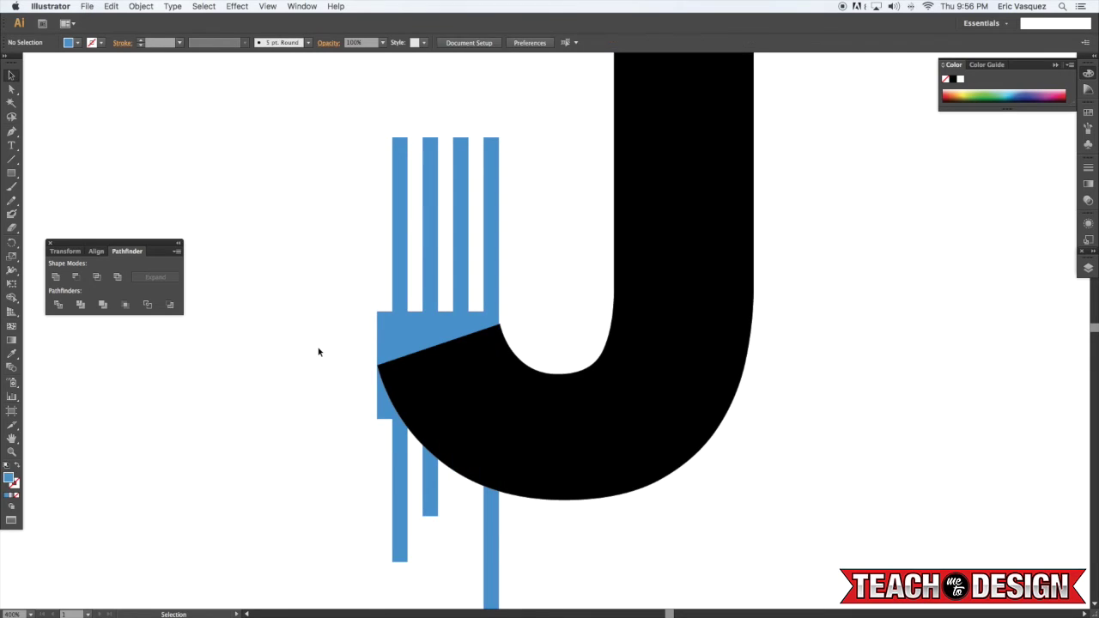
pyautogui.click(401, 343)
pyautogui.press('super+equal')
pyautogui.press('super+equal')
pyautogui.press('super+equal')
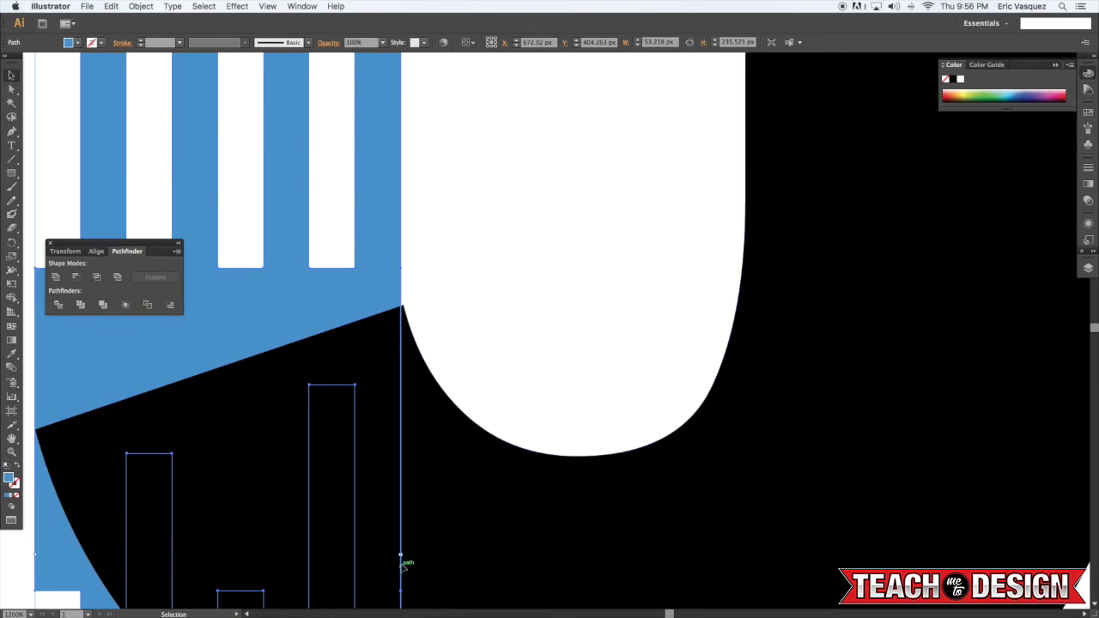
pyautogui.moveTo(401, 555); pyautogui.dragTo(404, 555)
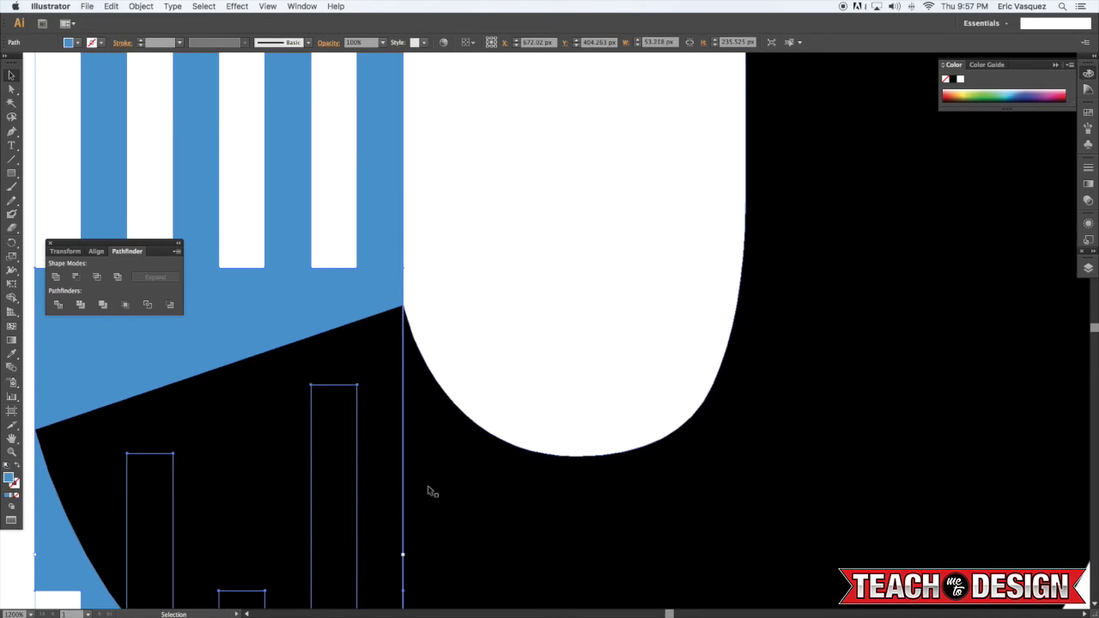
# - Widen the blue striped shape to about 53.9 px so its side overlaps the inner corner of the J's hook
pyautogui.click(497, 382)
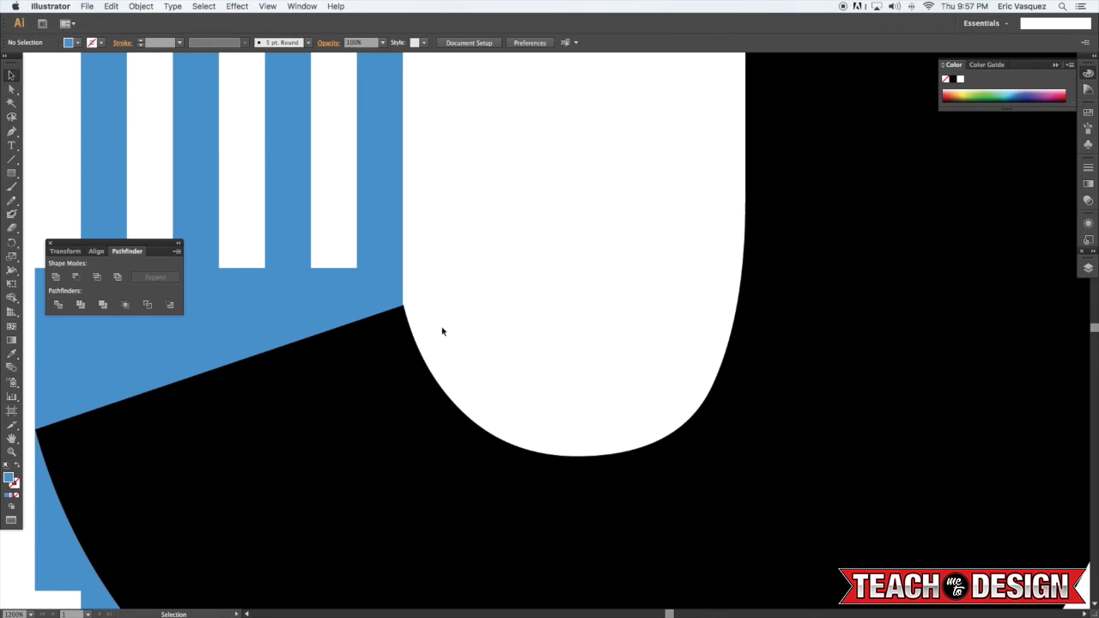
pyautogui.click(382, 281)
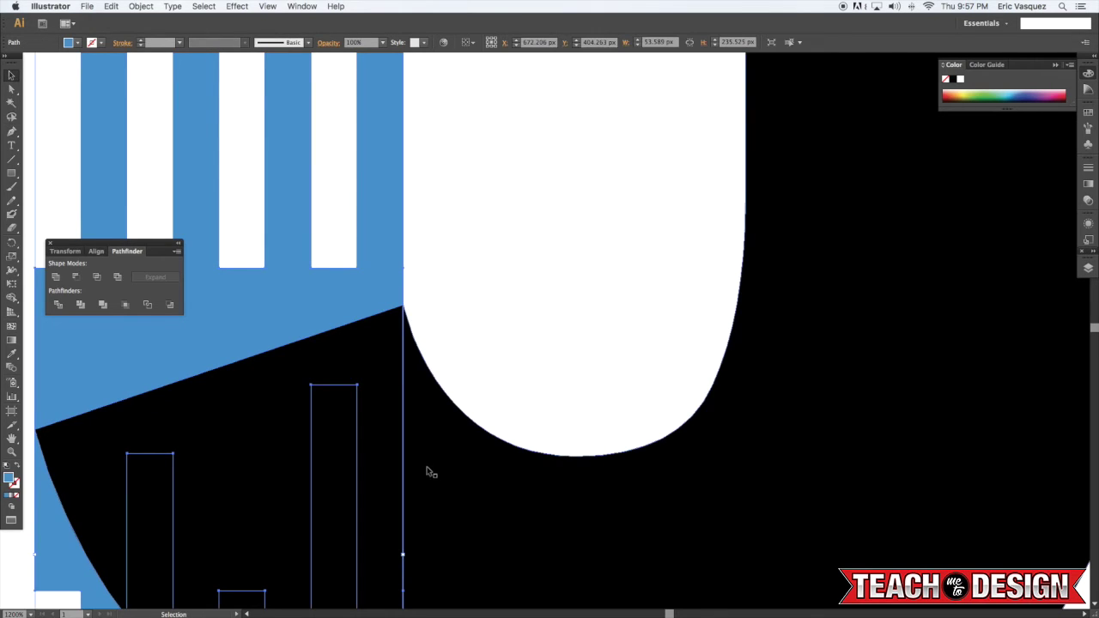
pyautogui.rightClick(403, 556)
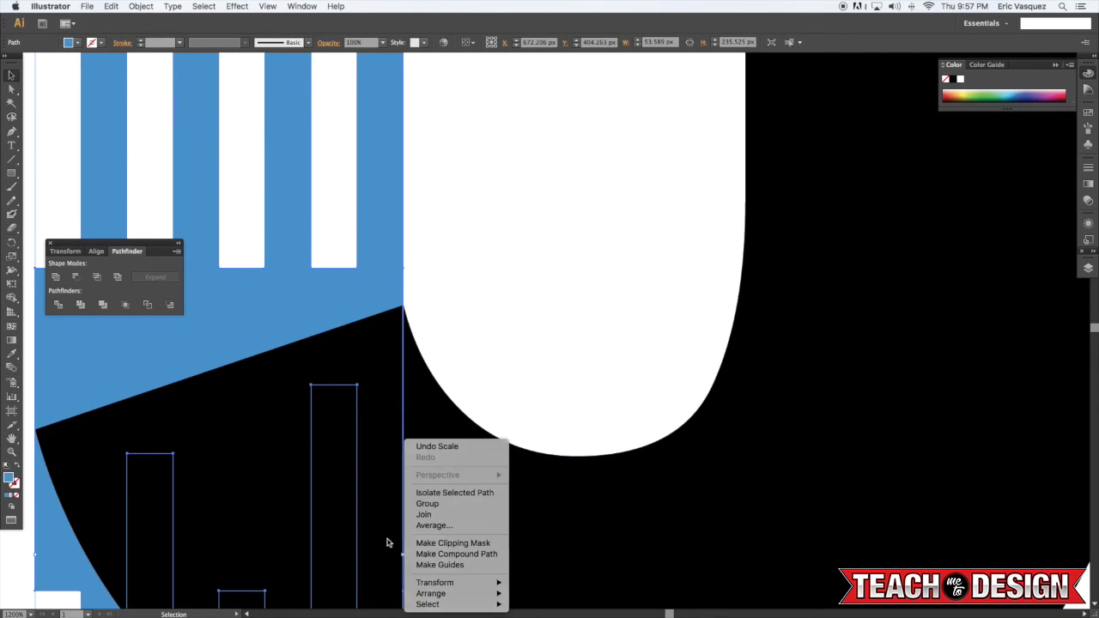
pyautogui.click(387, 543)
pyautogui.moveTo(403, 556); pyautogui.dragTo(406, 557)
pyautogui.click(510, 360)
# - Shorten the first upper bar of the blue shape by lowering its top anchor points
pyautogui.press('super+minus')
pyautogui.press('super+minus')
pyautogui.press('super+minus')
pyautogui.press('super+minus')
pyautogui.press('super+minus')
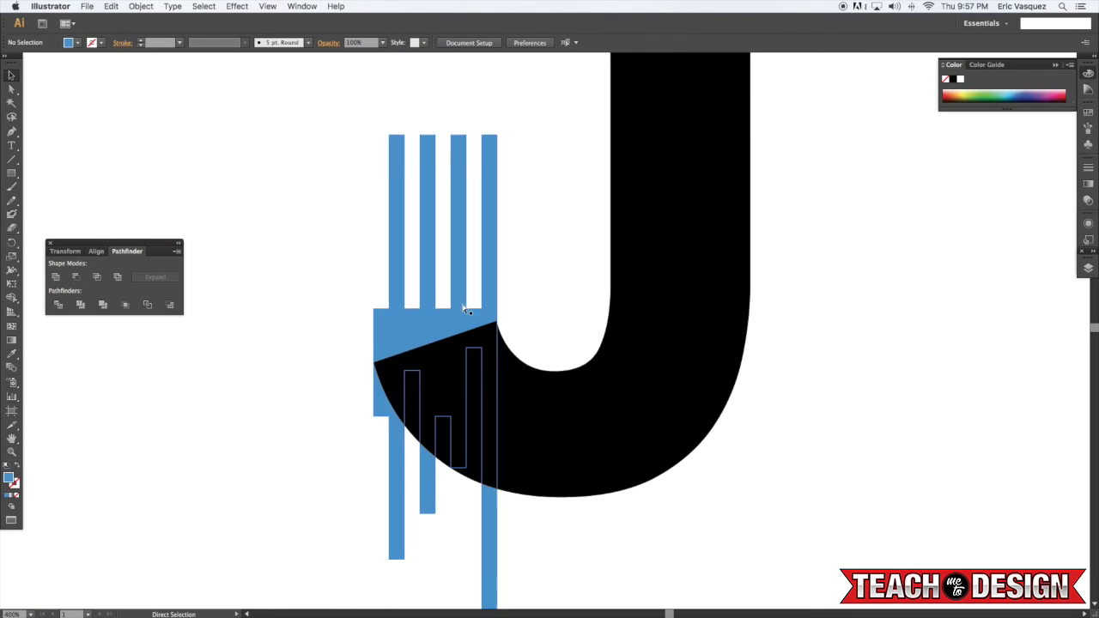
pyautogui.moveTo(527, 277); pyautogui.dragTo(484, 361)
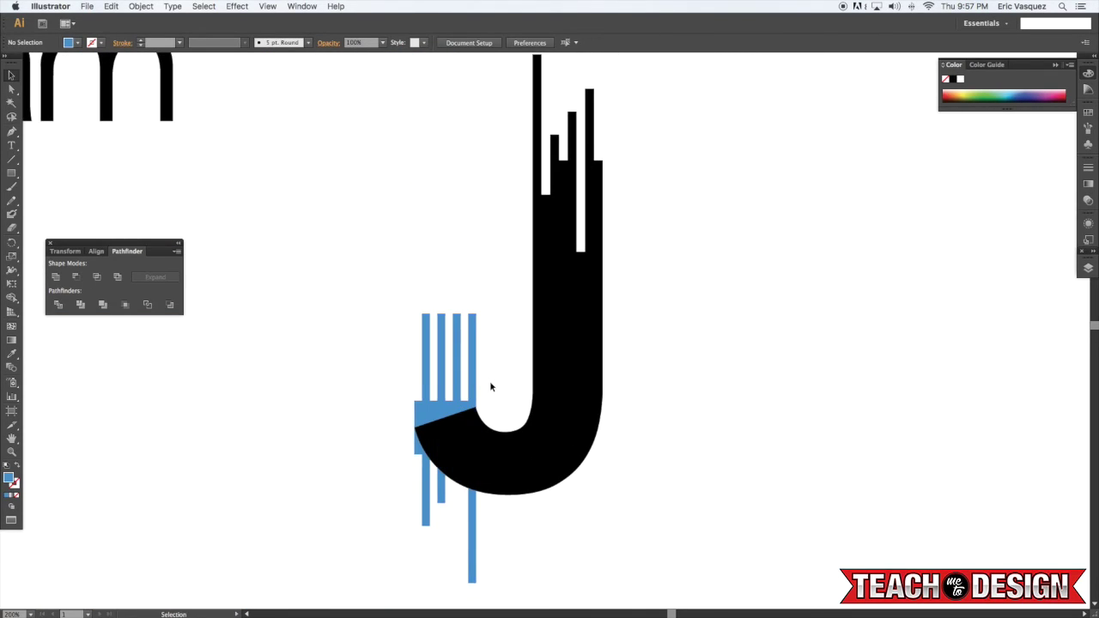
pyautogui.press('space')
pyautogui.moveTo(515, 546); pyautogui.dragTo(504, 515)
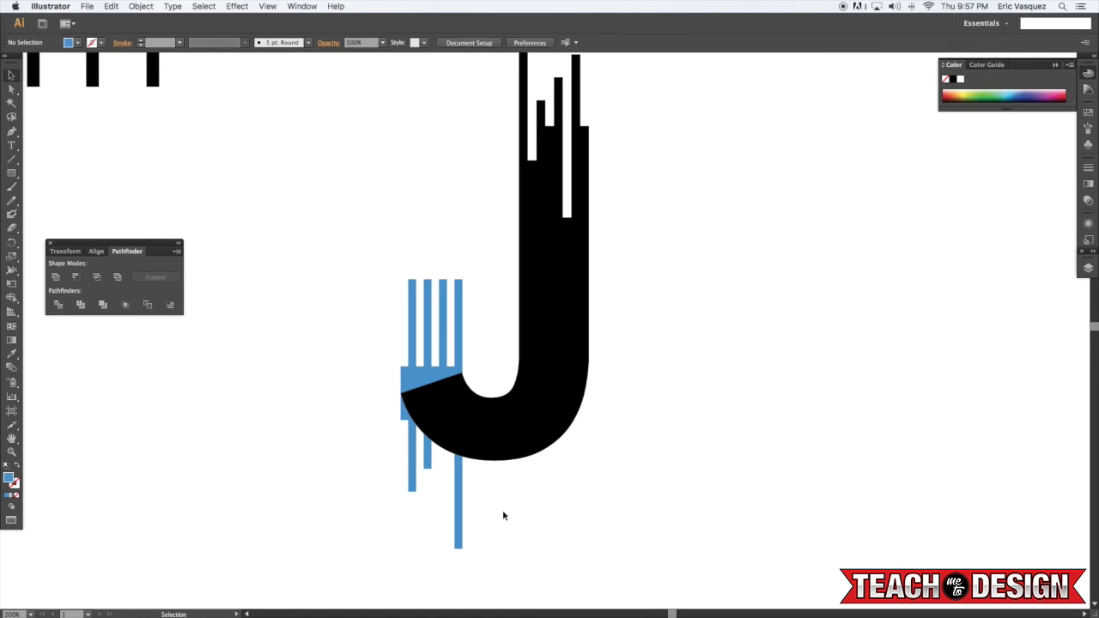
pyautogui.press('a')
pyautogui.moveTo(418, 292); pyautogui.dragTo(419, 292)
pyautogui.hotkey('shift', 'Down')
pyautogui.hotkey('shift', 'Down')
pyautogui.hotkey('shift', 'Down')
pyautogui.hotkey('shift', 'Down')
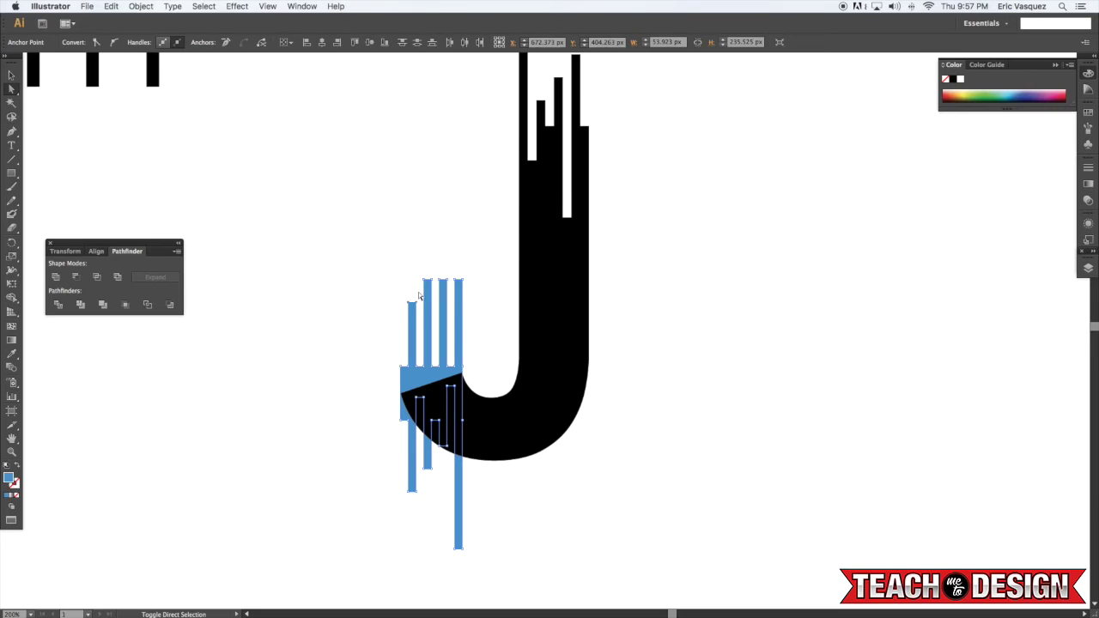
pyautogui.click(419, 295)
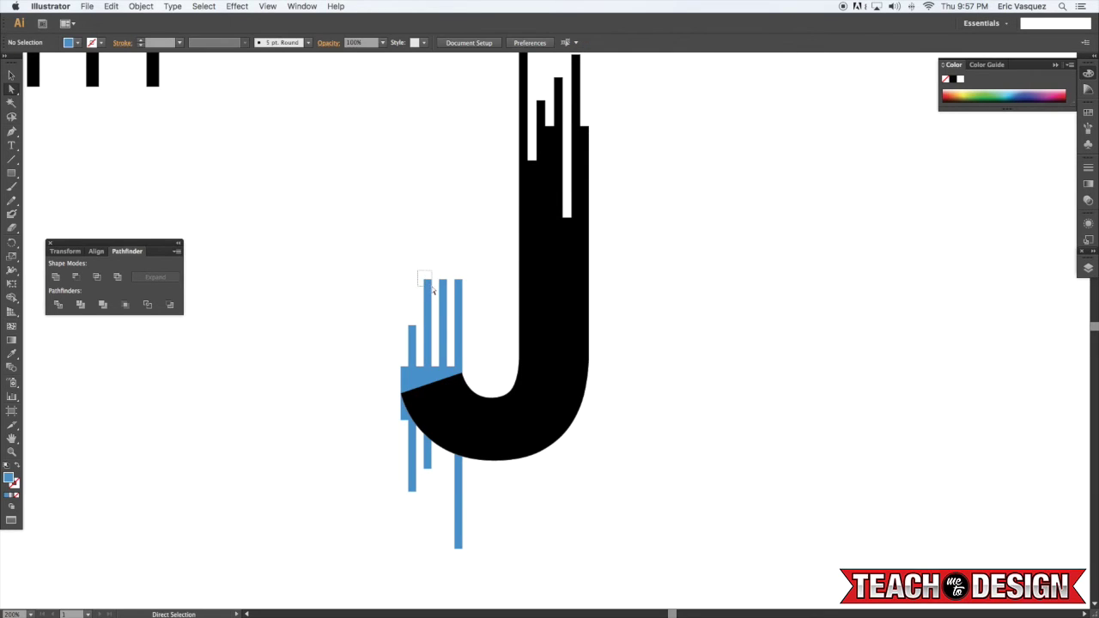
# - Lengthen the second upper bar of the blue shape and shorten the third to a small stub
pyautogui.moveTo(433, 290); pyautogui.dragTo(435, 291)
pyautogui.click(435, 292)
pyautogui.scroll(2, 485, 270)
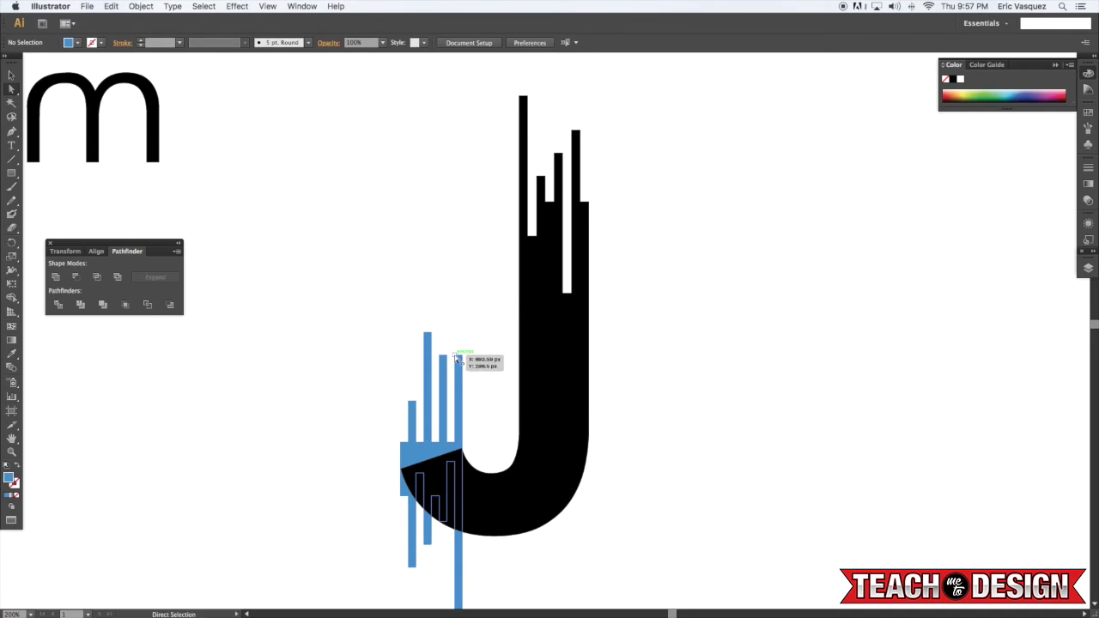
pyautogui.moveTo(441, 364); pyautogui.dragTo(437, 368)
pyautogui.hotkey('shift', 'Down')
pyautogui.hotkey('shift', 'Down')
pyautogui.hotkey('shift', 'Down')
pyautogui.hotkey('shift', 'Down')
pyautogui.hotkey('shift', 'Down')
pyautogui.hotkey('shift', 'Down')
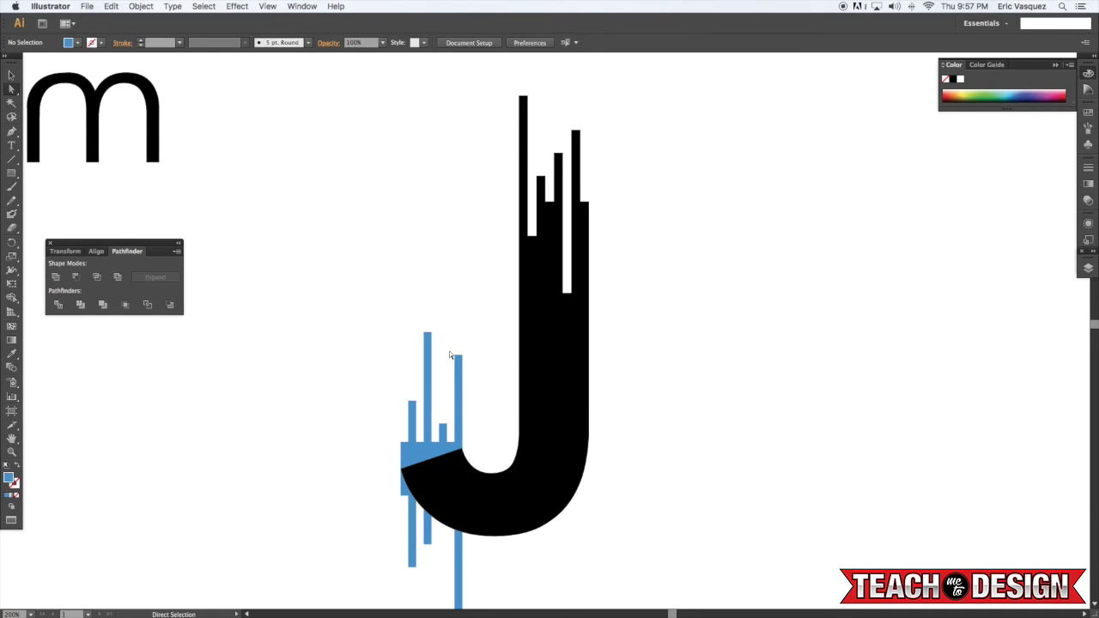
# - Shorten the fourth upper bar of the blue shape slightly, keeping it taller than the third
pyautogui.moveTo(448, 351); pyautogui.dragTo(475, 375)
pyautogui.click(475, 375)
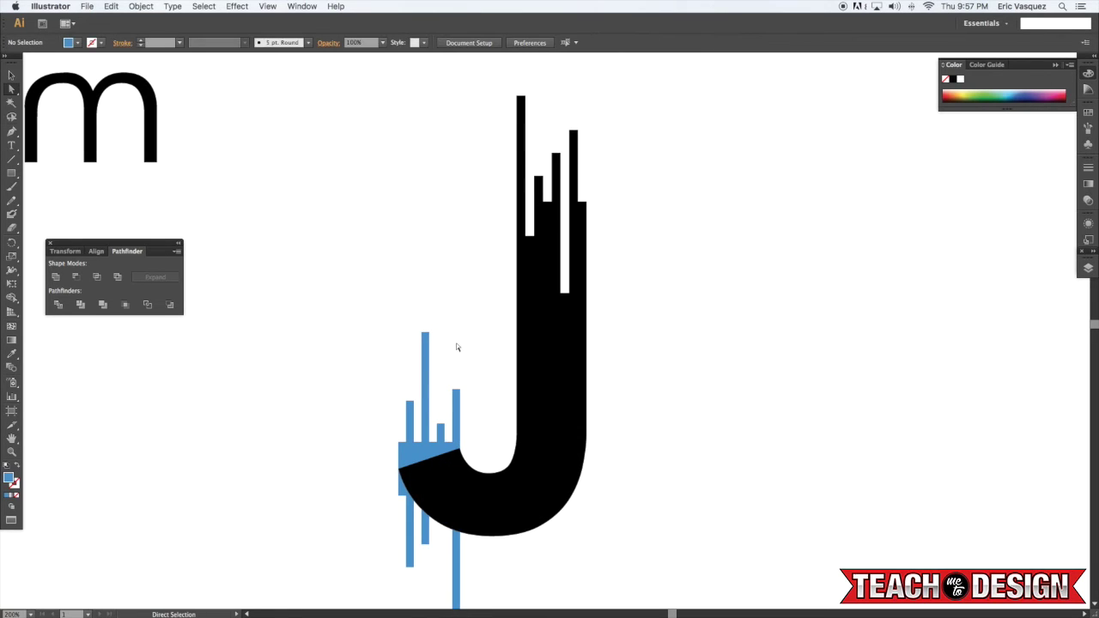
pyautogui.moveTo(412, 318); pyautogui.dragTo(450, 364)
# - Unite the blue striped shape with the black J into a single black shape using Pathfinder
pyautogui.moveTo(509, 475); pyautogui.dragTo(503, 389)
pyautogui.click(531, 476)
pyautogui.press('v')
pyautogui.moveTo(558, 485); pyautogui.dragTo(425, 392)
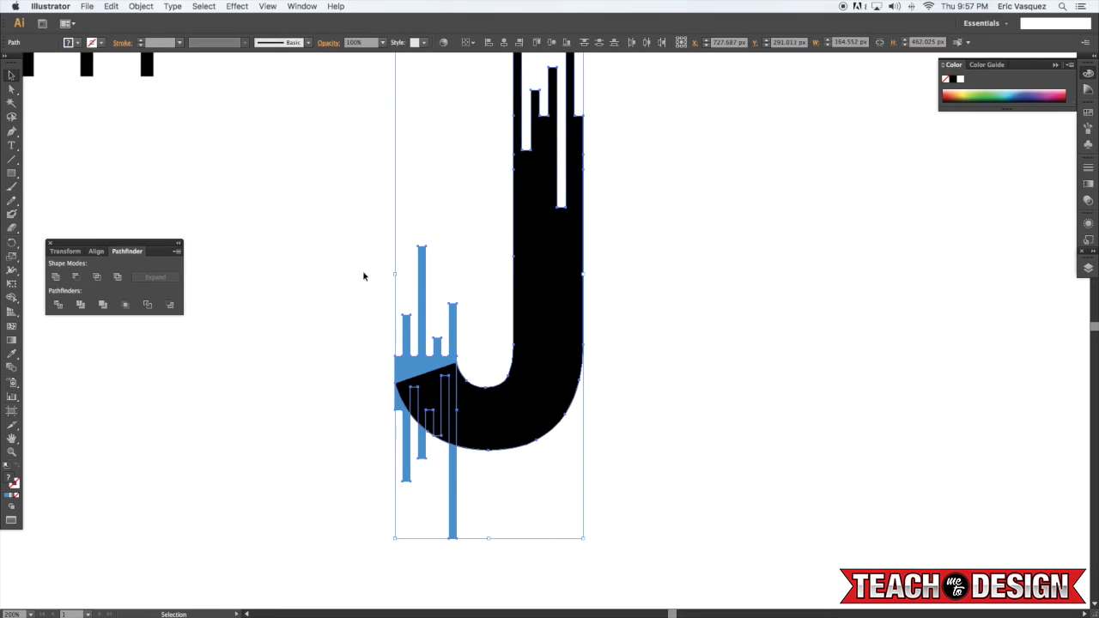
pyautogui.click(56, 277)
pyautogui.click(680, 438)
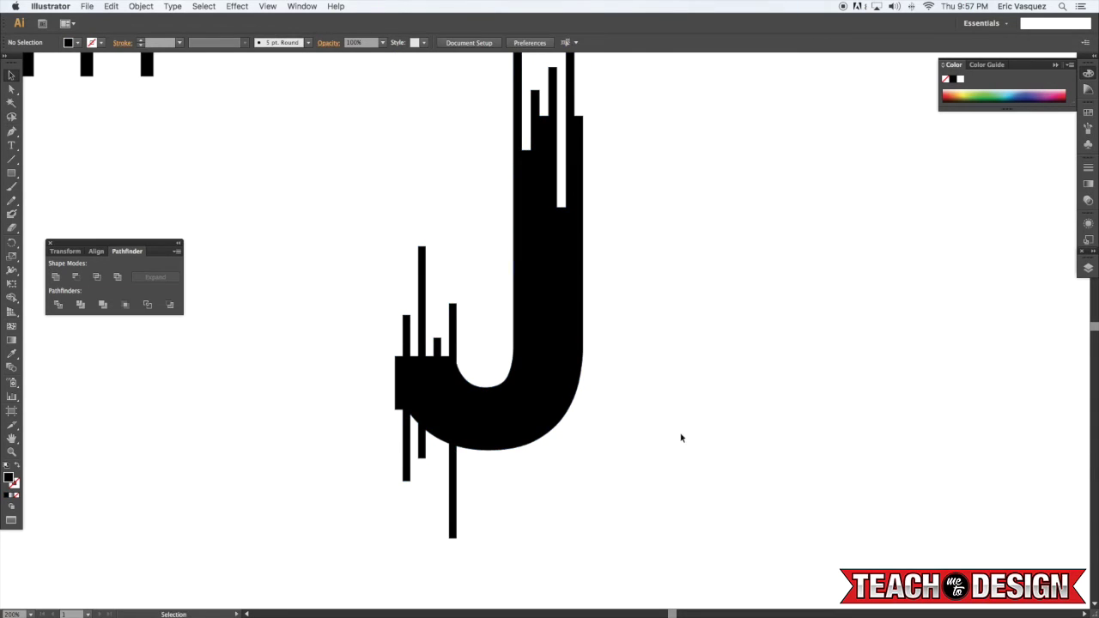
# - Deepen the notch between the first and second upper bars at the end of the J's hook
pyautogui.moveTo(679, 423); pyautogui.dragTo(678, 443)
pyautogui.moveTo(679, 388); pyautogui.dragTo(680, 349)
pyautogui.press('super+equal')
pyautogui.press('super+equal')
pyautogui.moveTo(434, 327); pyautogui.dragTo(598, 318)
pyautogui.press('a')
pyautogui.click(464, 331)
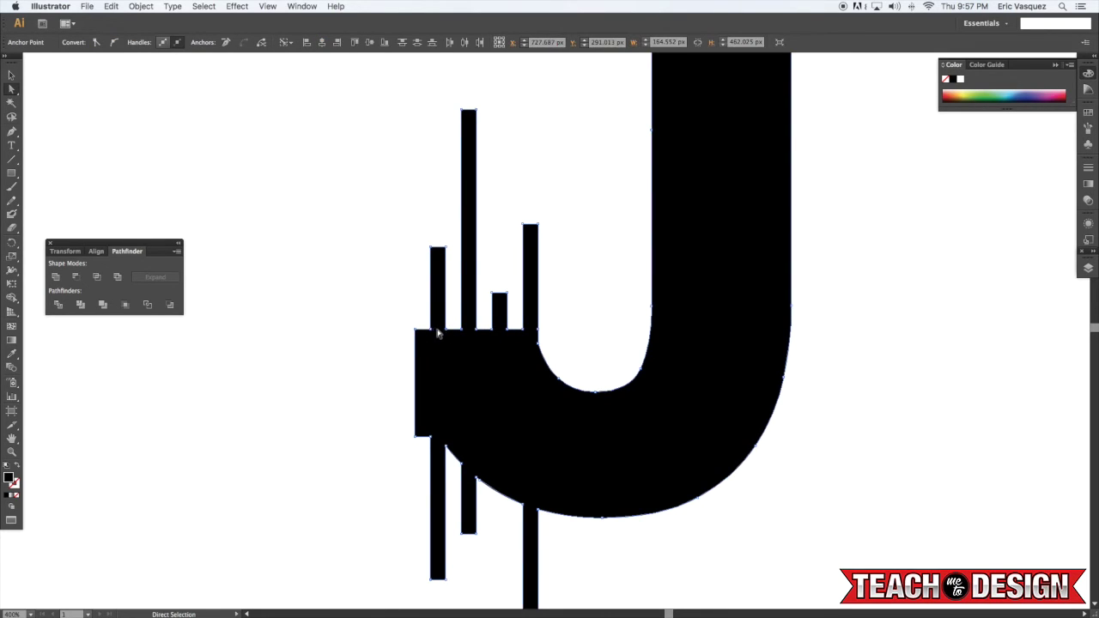
pyautogui.hotkey('shift', 'Down')
pyautogui.press('Down')
pyautogui.press('Down')
pyautogui.press('Down')
pyautogui.hotkey('shift', 'Down')
pyautogui.click(299, 333)
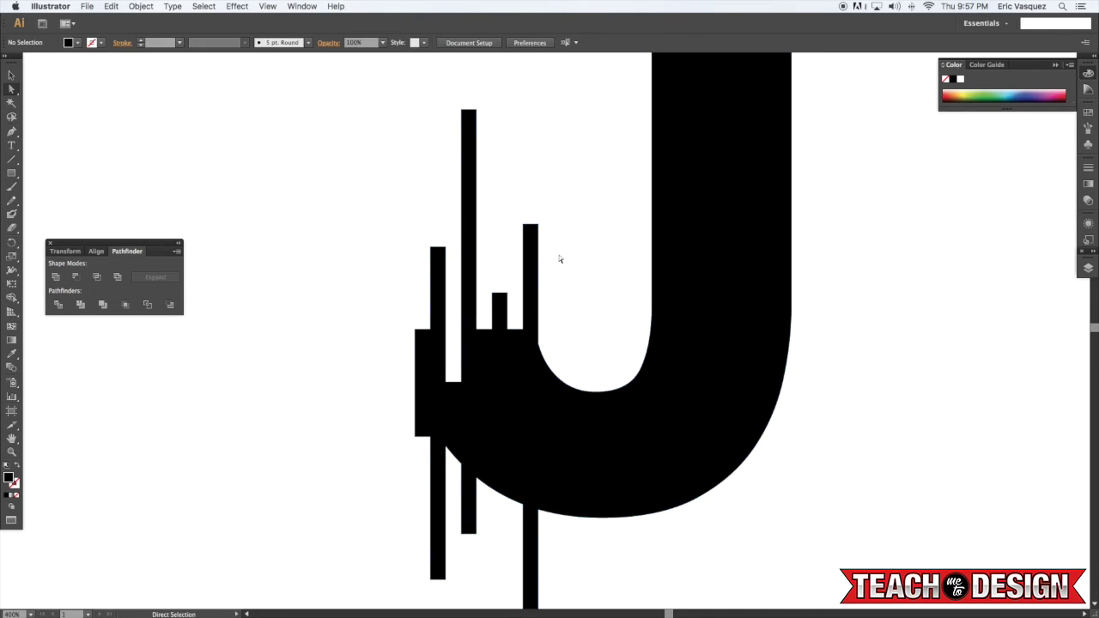
# - Deepen the notch between the third and fourth upper bars slightly below the neighbouring notch
pyautogui.moveTo(568, 276); pyautogui.dragTo(566, 259)
pyautogui.click(522, 315)
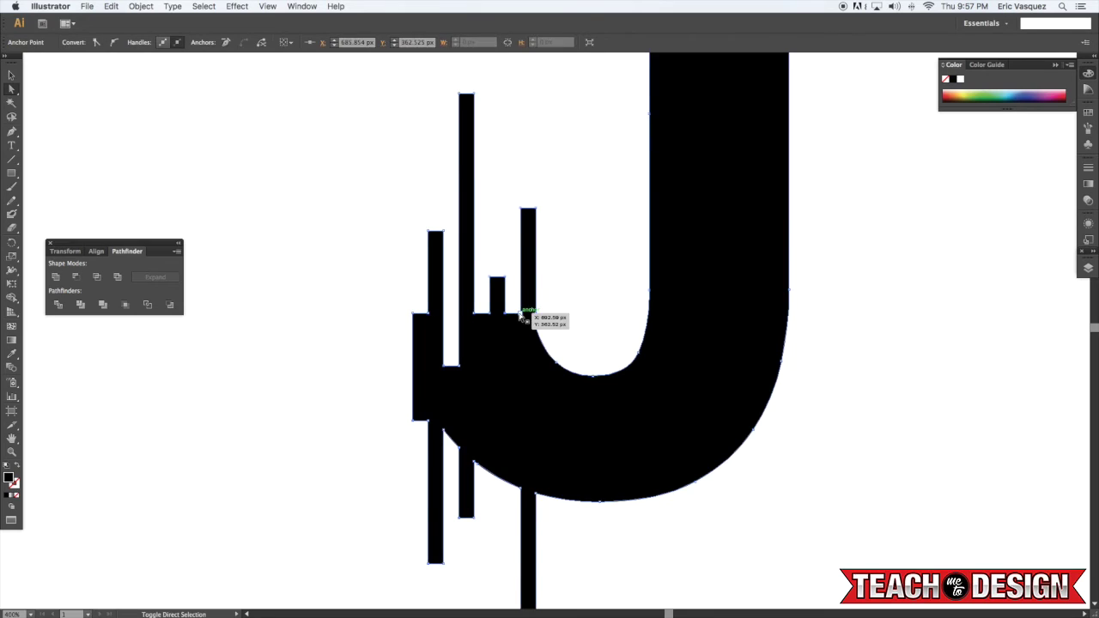
pyautogui.hotkey('shift', 'Down')
pyautogui.hotkey('shift', 'Down')
pyautogui.hotkey('shift', 'Down')
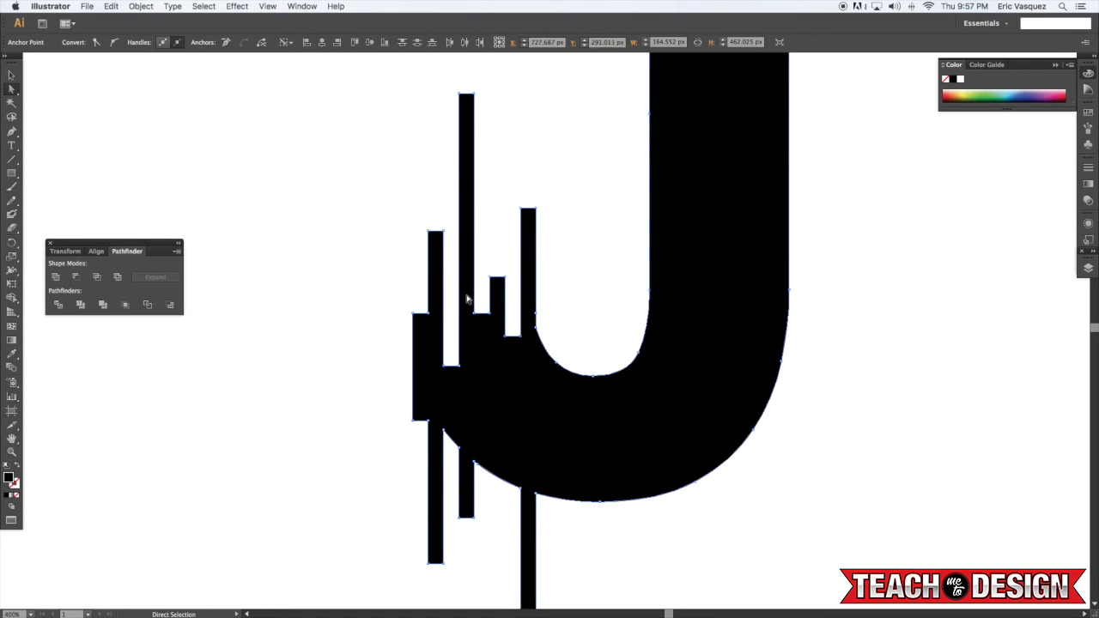
pyautogui.press('shift+super+a')
pyautogui.moveTo(680, 300); pyautogui.dragTo(620, 264)
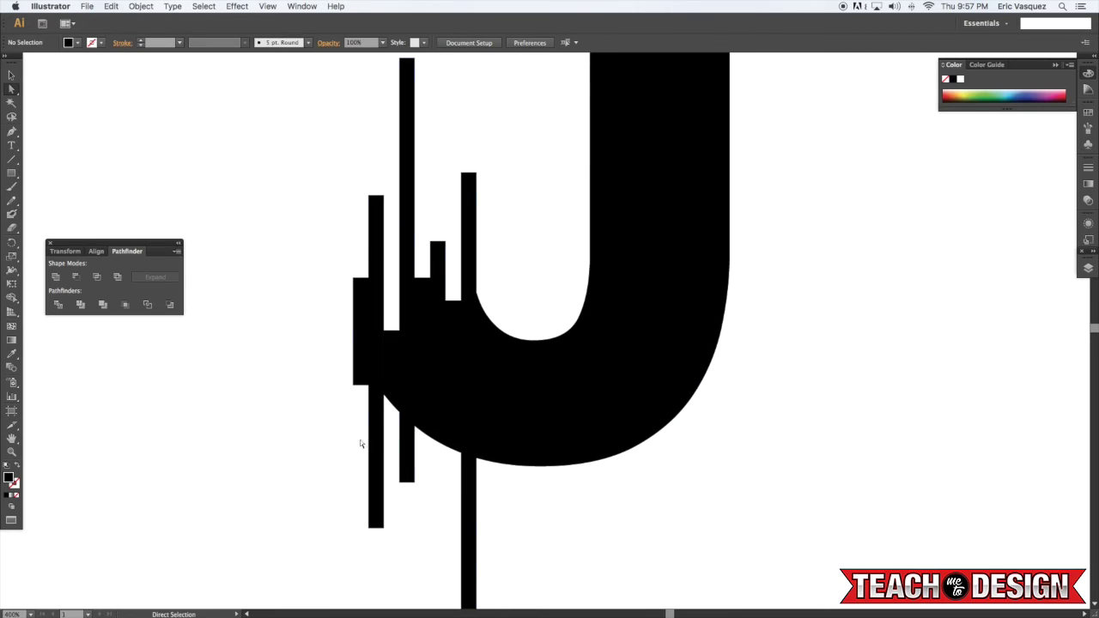
pyautogui.press('super+minus')
pyautogui.press('super+minus')
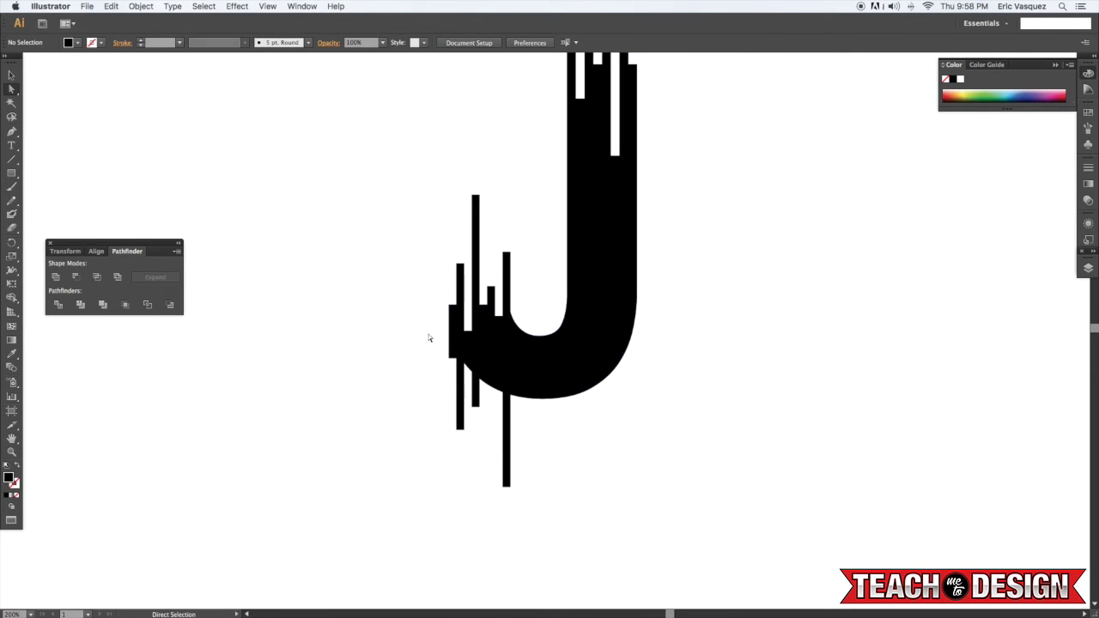
pyautogui.hscroll(-1, 429, 338)
pyautogui.press('p')
pyautogui.press('v')
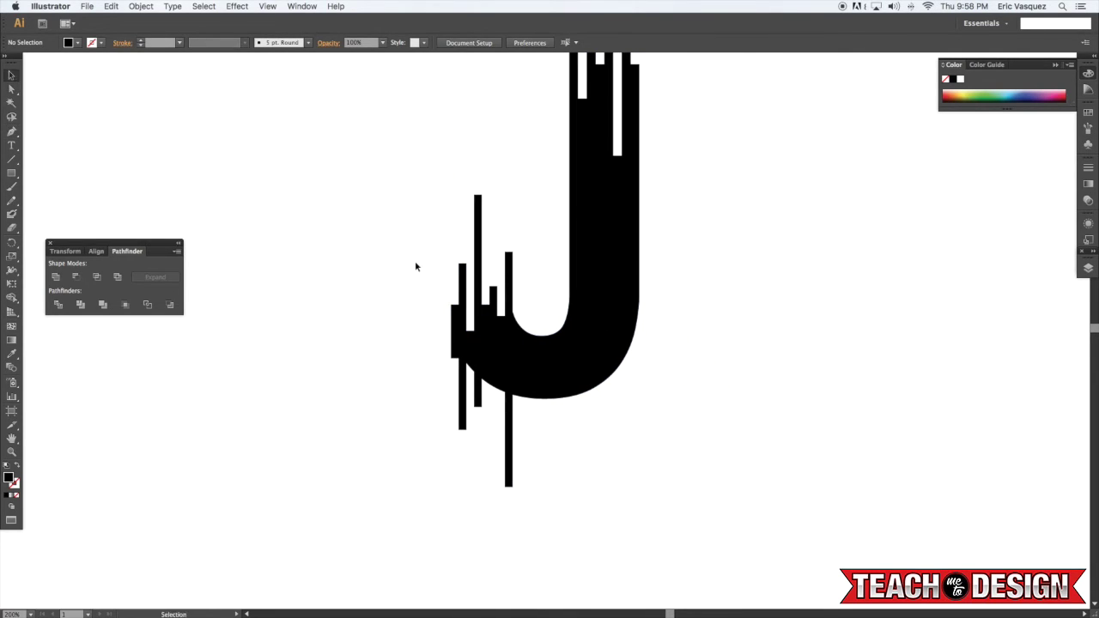
pyautogui.moveTo(416, 262); pyautogui.dragTo(798, 503)
pyautogui.moveTo(732, 339); pyautogui.dragTo(737, 404)
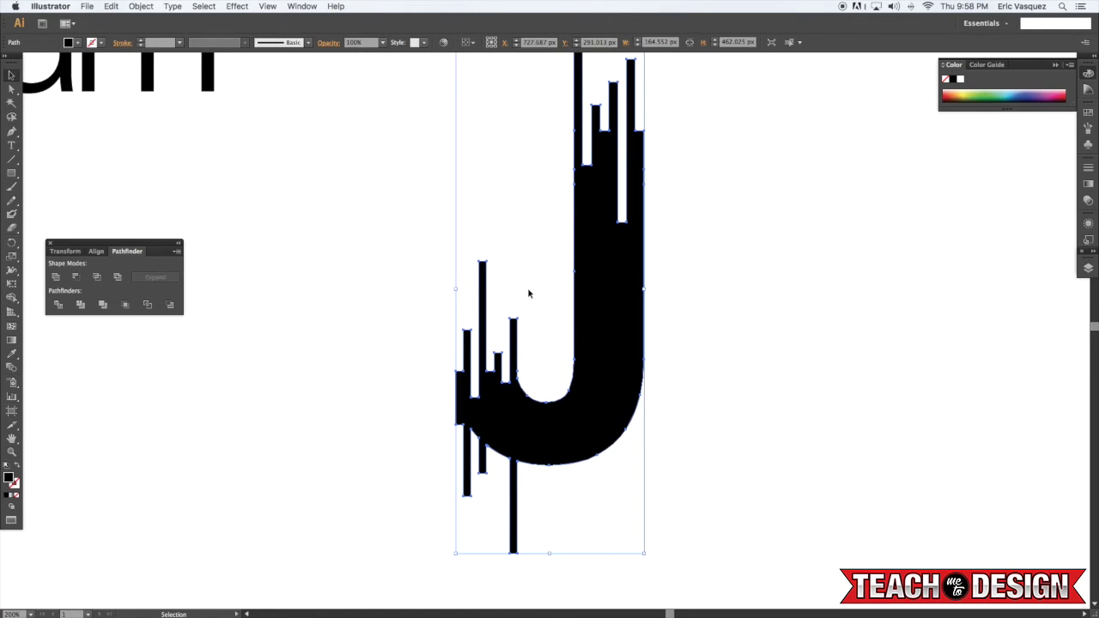
pyautogui.click(766, 457)
# - With white fill and no stroke, trace the outer curve of the J's hook from its lowest point to the first bar with the Pen tool
pyautogui.press('super+equal')
pyautogui.press('super+equal')
pyautogui.press('p')
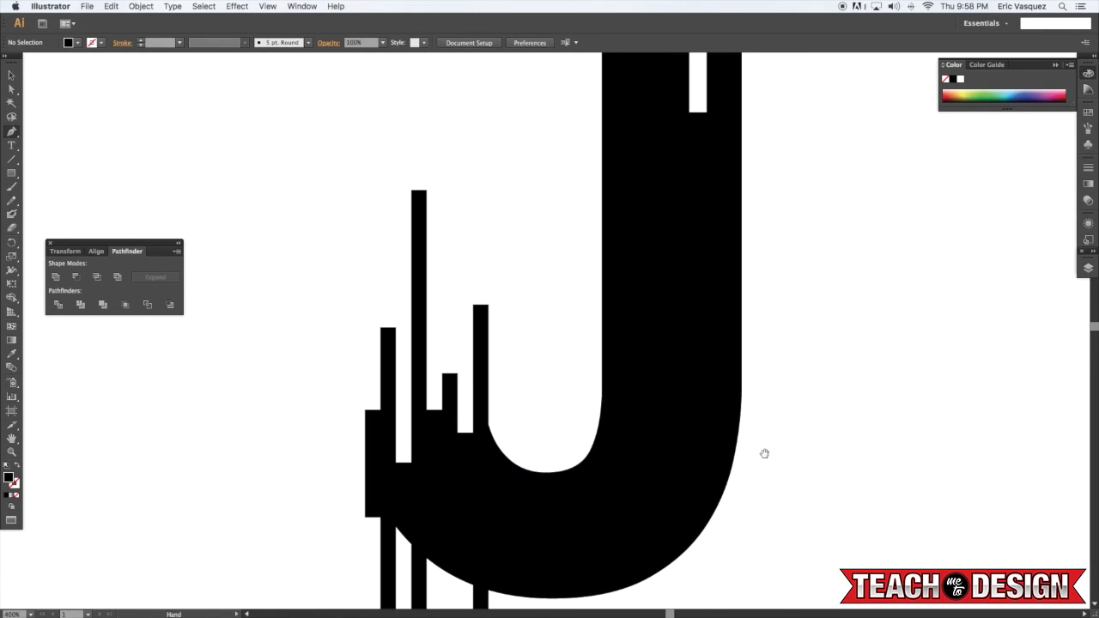
pyautogui.moveTo(649, 453); pyautogui.dragTo(649, 331)
pyautogui.press('d')
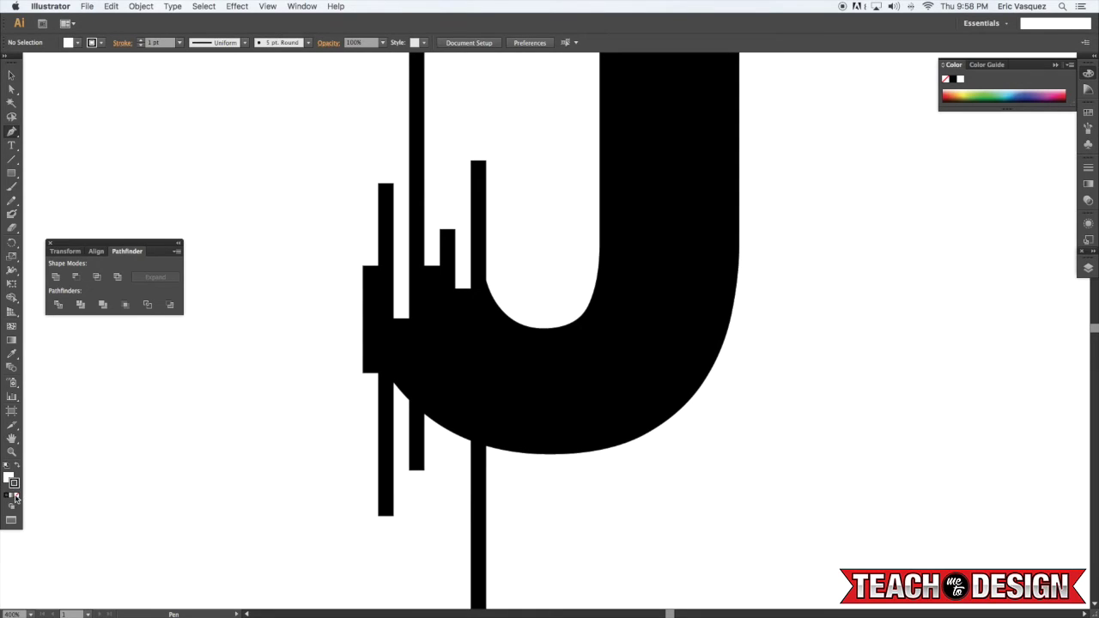
pyautogui.click(15, 496)
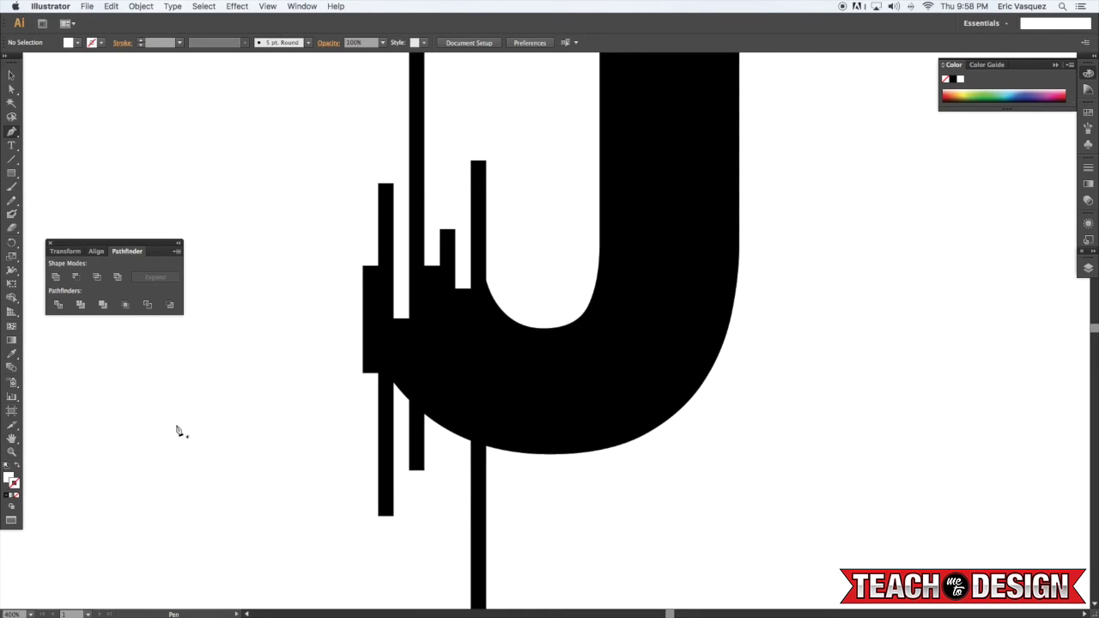
pyautogui.click(557, 455)
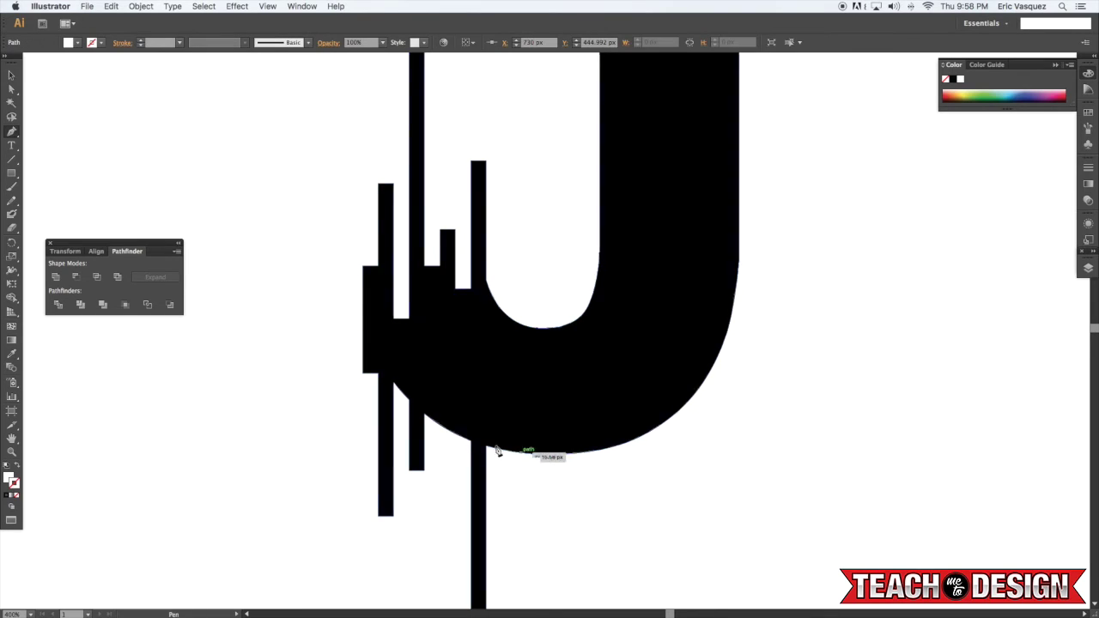
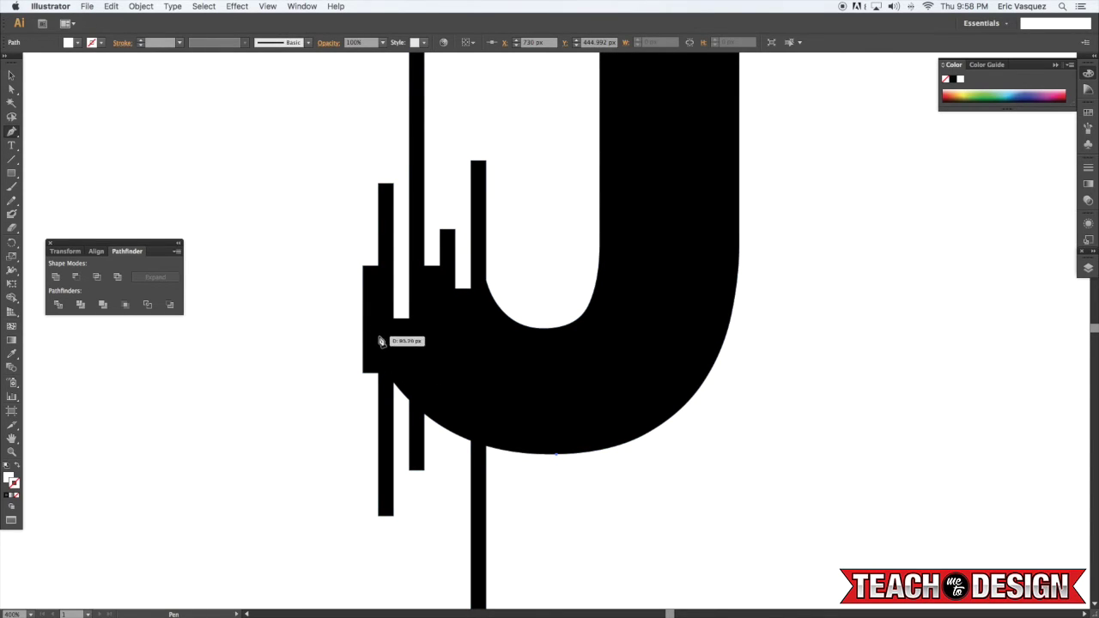
pyautogui.moveTo(378, 335); pyautogui.dragTo(351, 209)
pyautogui.hscroll(-3, 350, 211)
pyautogui.click(434, 337)
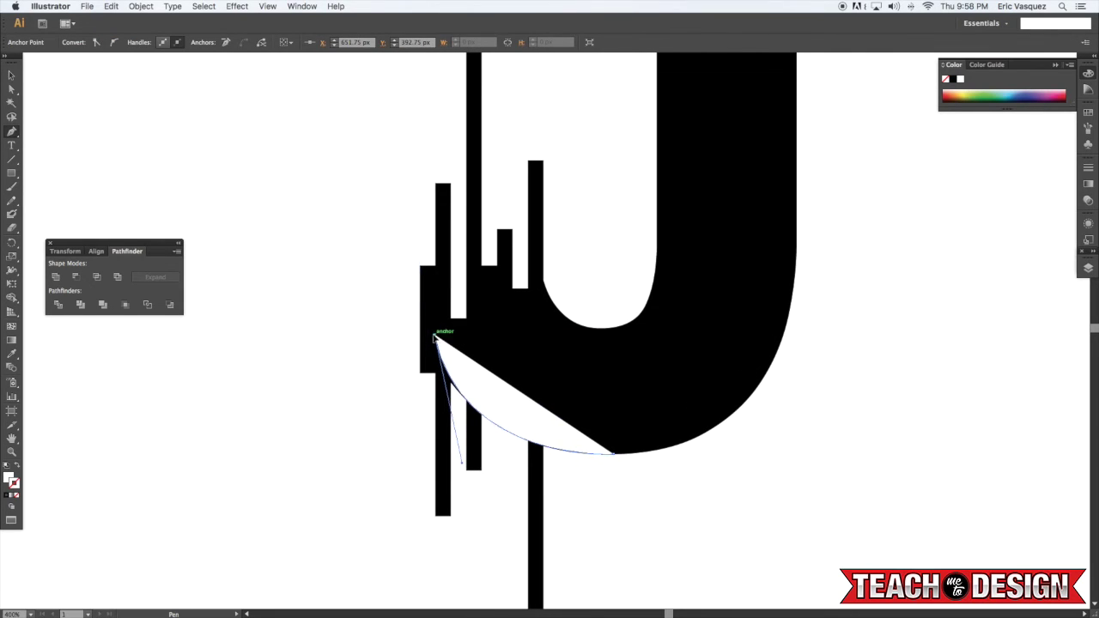
# - Complete and close the white pen shape so it encloses all bars protruding outside and below the J's hook
pyautogui.click(434, 258)
pyautogui.click(387, 259)
pyautogui.moveTo(402, 486); pyautogui.dragTo(409, 336)
pyautogui.click(360, 384)
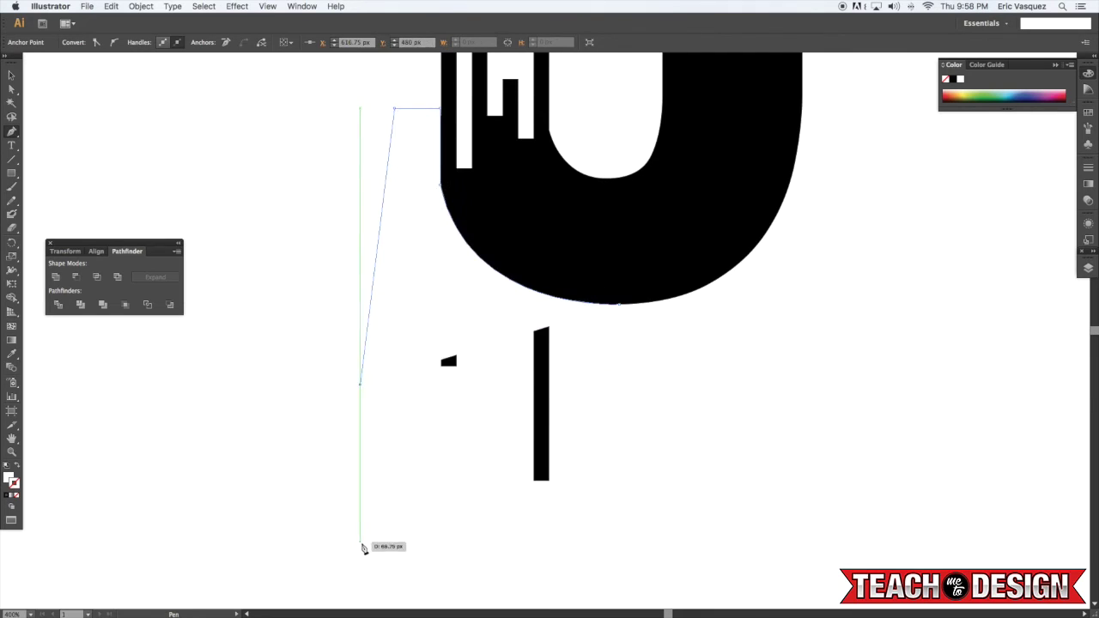
pyautogui.click(368, 548)
pyautogui.click(550, 563)
pyautogui.click(648, 461)
pyautogui.click(623, 303)
# - Subtract the white pen shape from the J with Minus Front to trim away the protruding lower bars
pyautogui.moveTo(642, 291); pyautogui.dragTo(637, 356)
pyautogui.press('v')
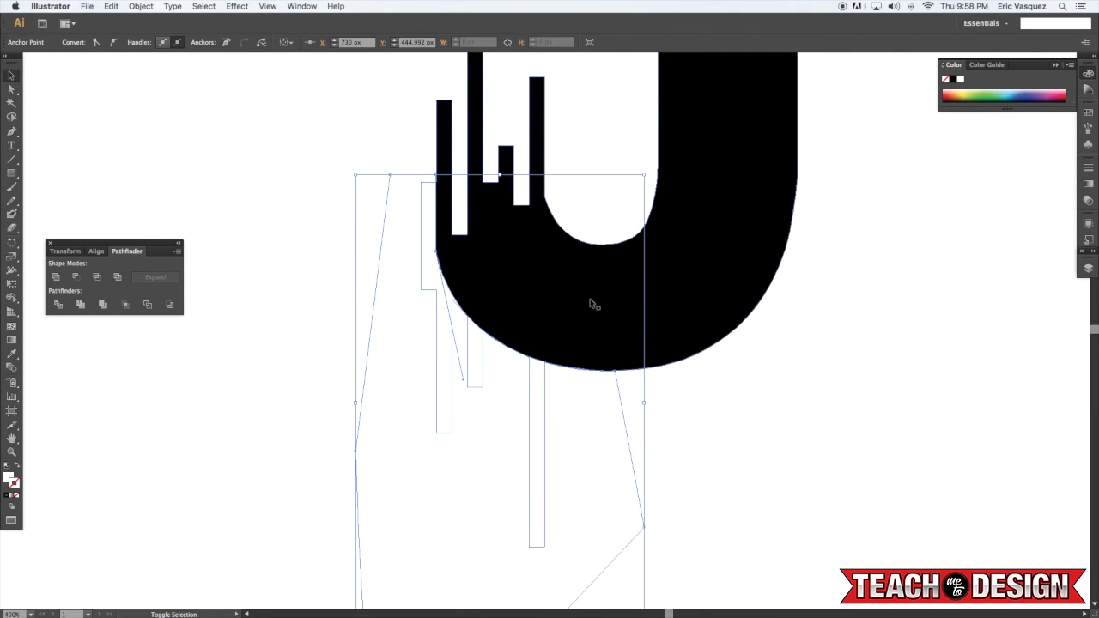
pyautogui.keyDown('shift'); pyautogui.click(592, 303); pyautogui.keyUp('shift')
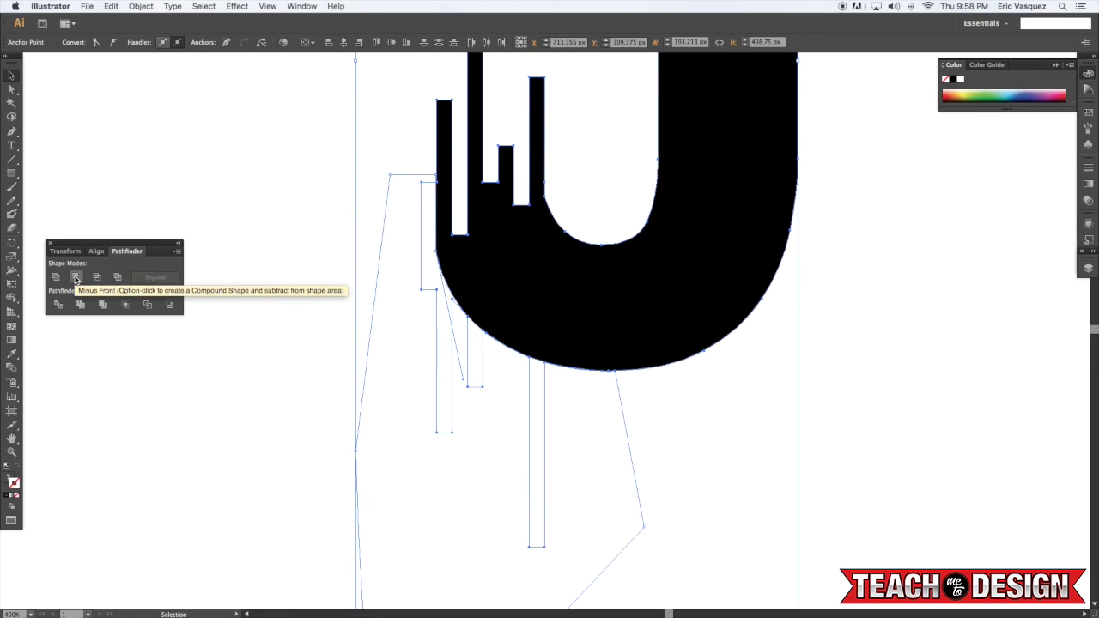
pyautogui.click(75, 278)
pyautogui.press('super+shift+a')
# - Delete the anchor point that makes a small protruding step on the outer edge of the hook's first bar
pyautogui.moveTo(374, 290); pyautogui.dragTo(366, 372)
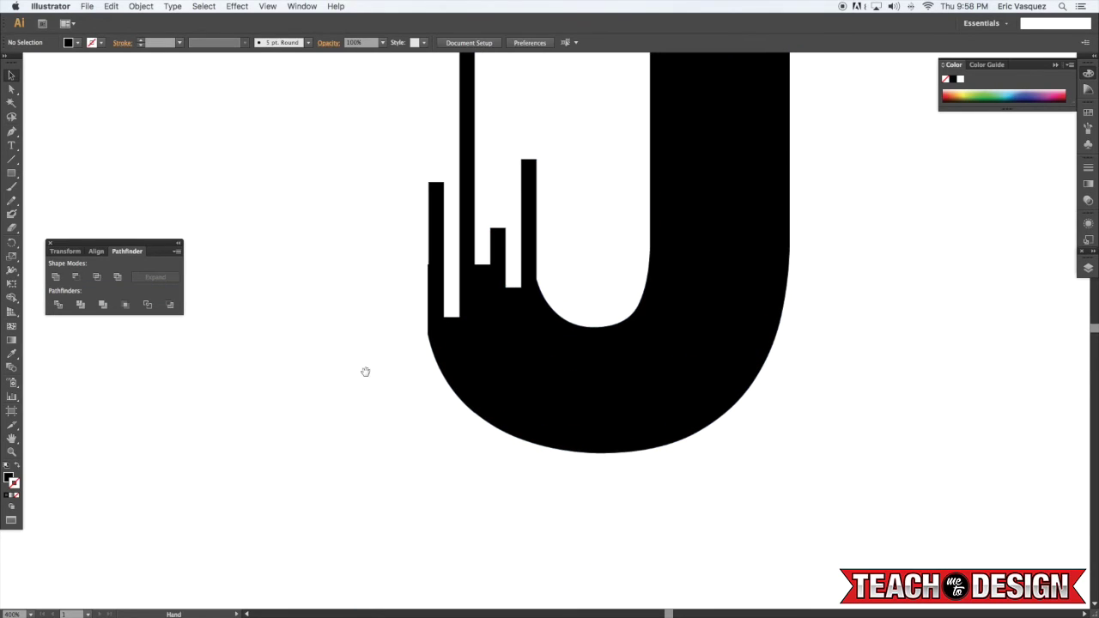
pyautogui.press('super+plus')
pyautogui.press('super+plus')
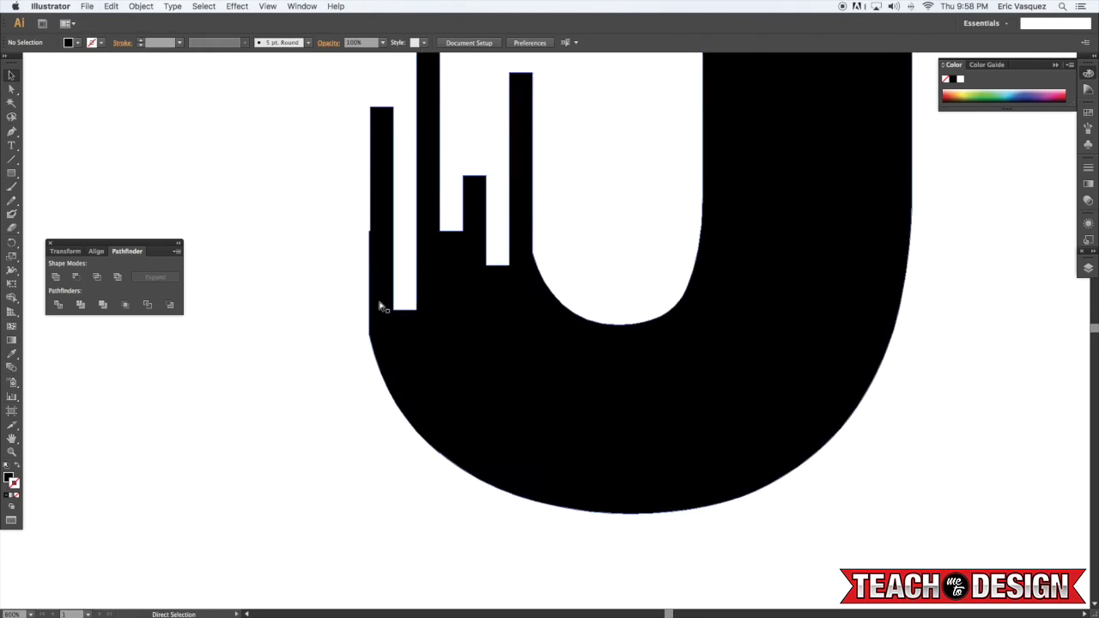
pyautogui.moveTo(379, 280); pyautogui.dragTo(469, 376)
pyautogui.moveTo(365, 406); pyautogui.dragTo(361, 379)
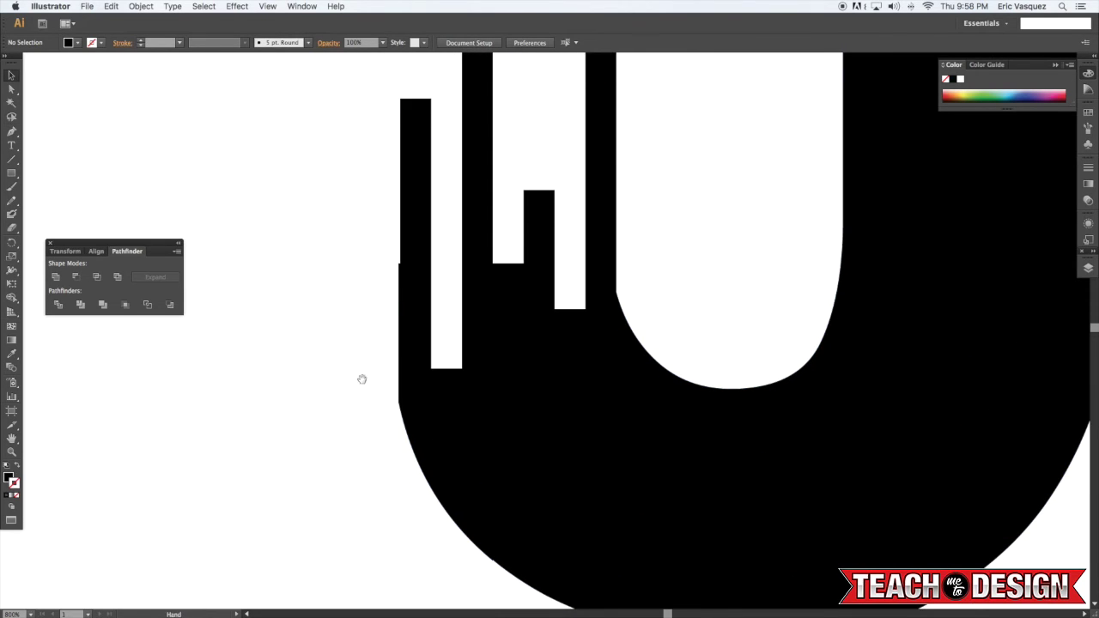
pyautogui.press('p')
pyautogui.moveTo(388, 297); pyautogui.dragTo(388, 307)
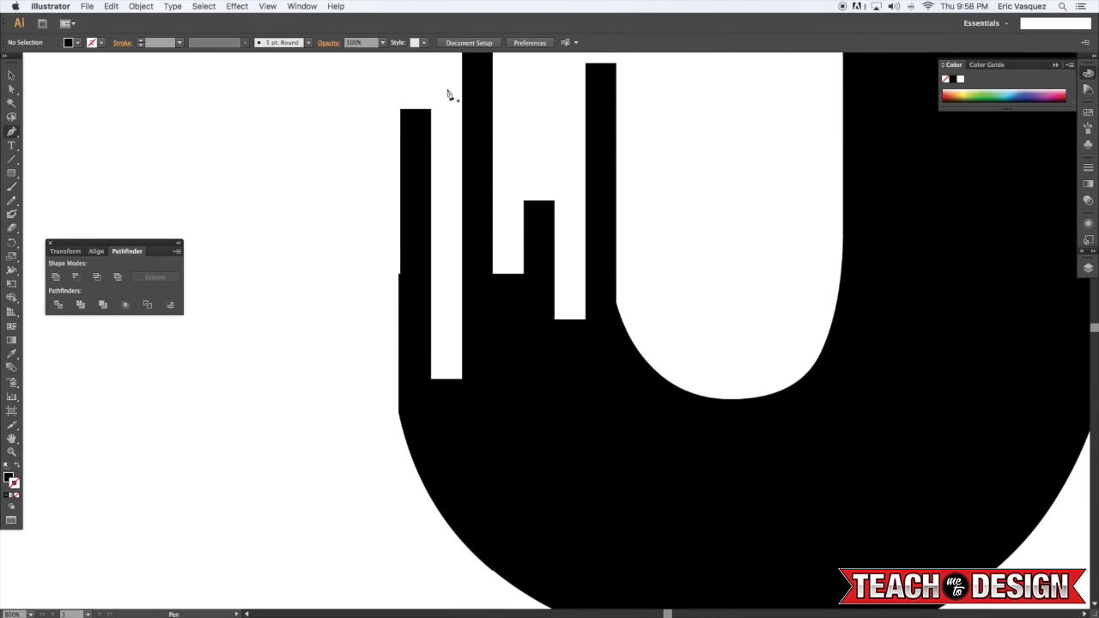
pyautogui.press('a')
pyautogui.click(400, 274)
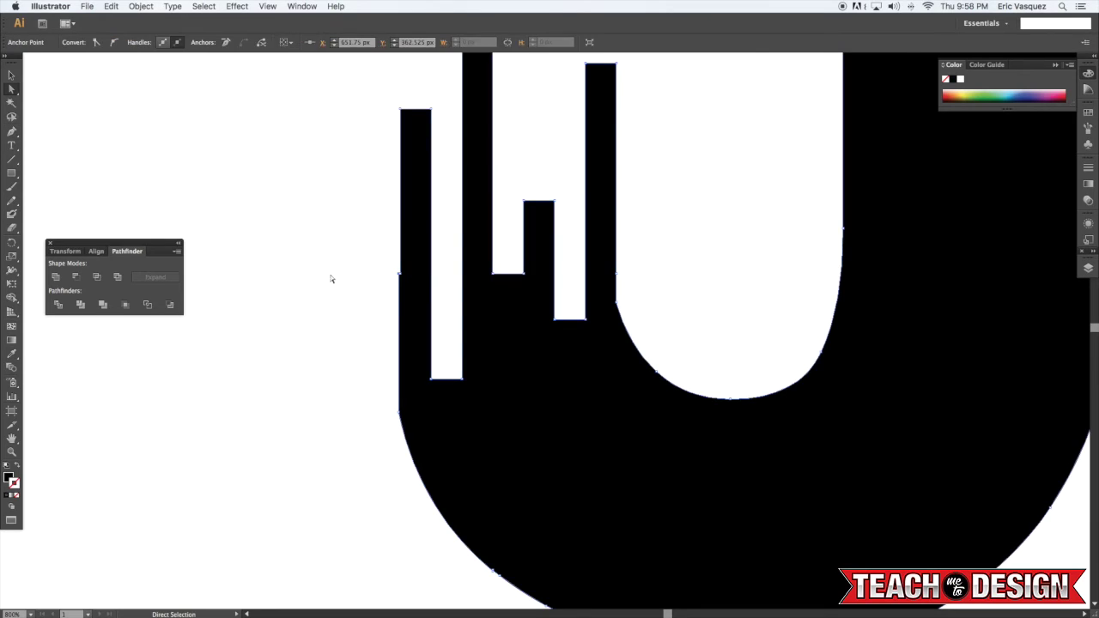
pyautogui.press('super+plus')
pyautogui.moveTo(271, 259); pyautogui.dragTo(333, 267)
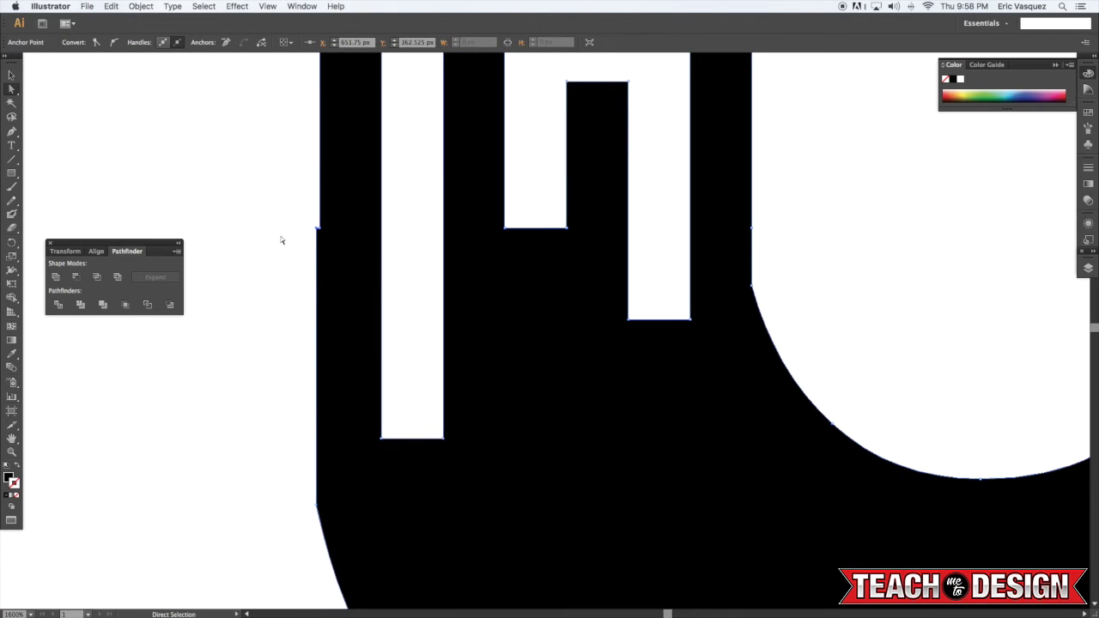
pyautogui.hscroll(1, 315, 237)
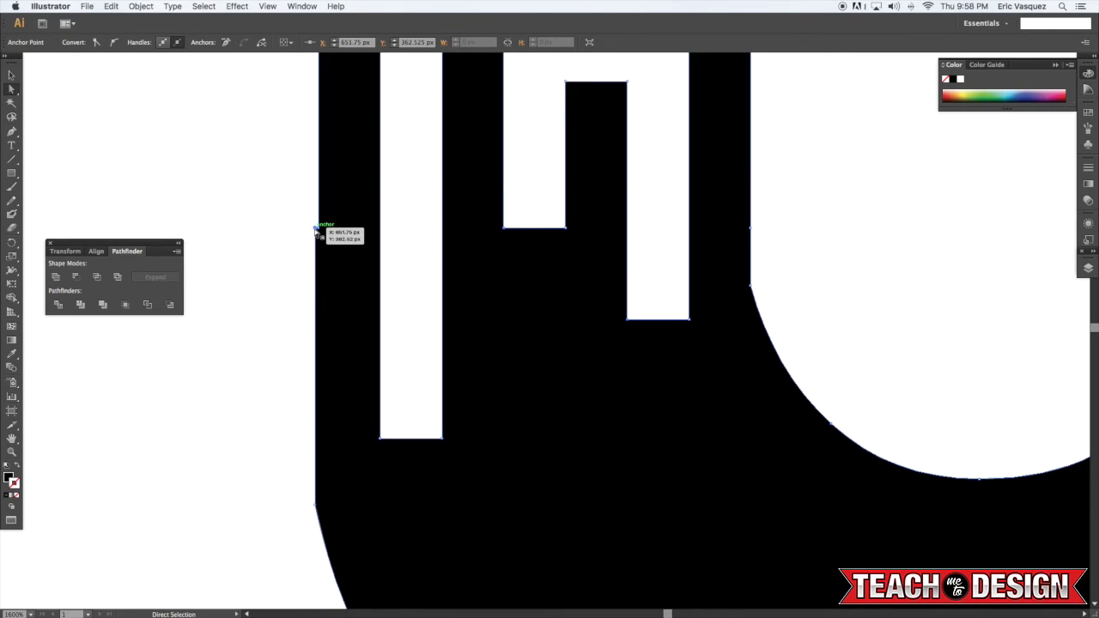
pyautogui.press('Delete')
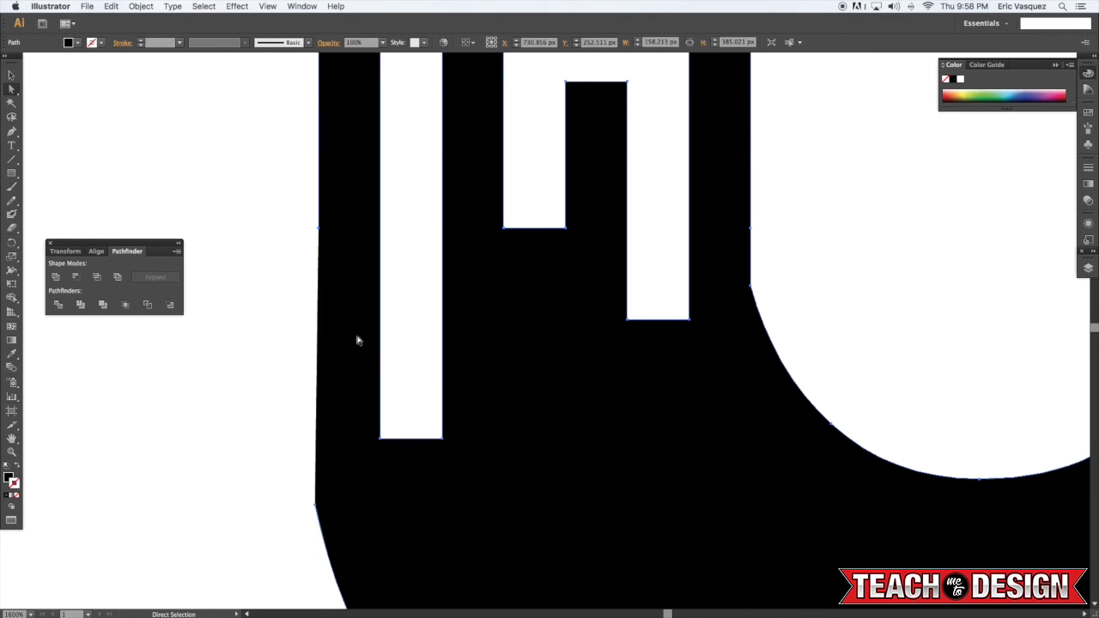
pyautogui.scroll(-5, 396, 373)
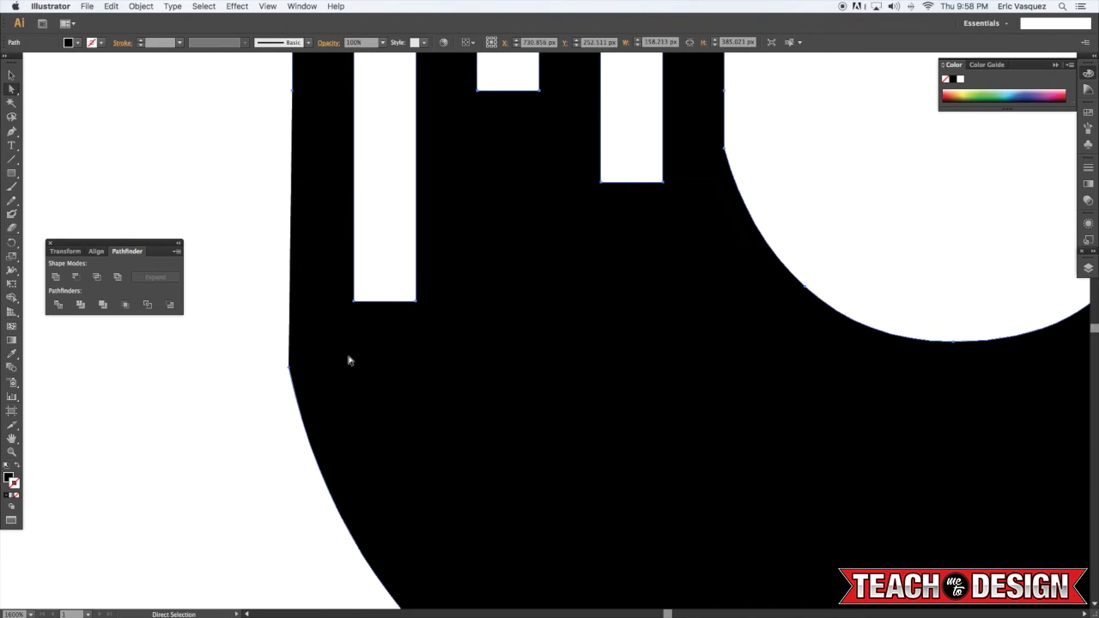
pyautogui.click(289, 368)
pyautogui.press('super+minus')
pyautogui.press('super+minus')
pyautogui.press('super+minus')
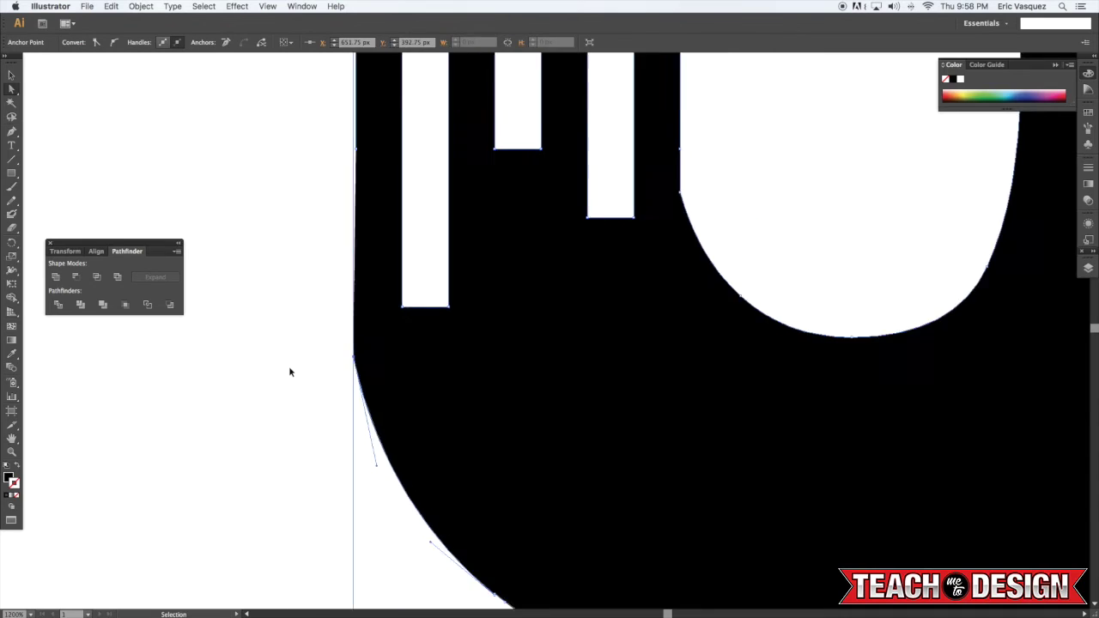
pyautogui.click(290, 372)
pyautogui.moveTo(476, 209); pyautogui.dragTo(477, 249)
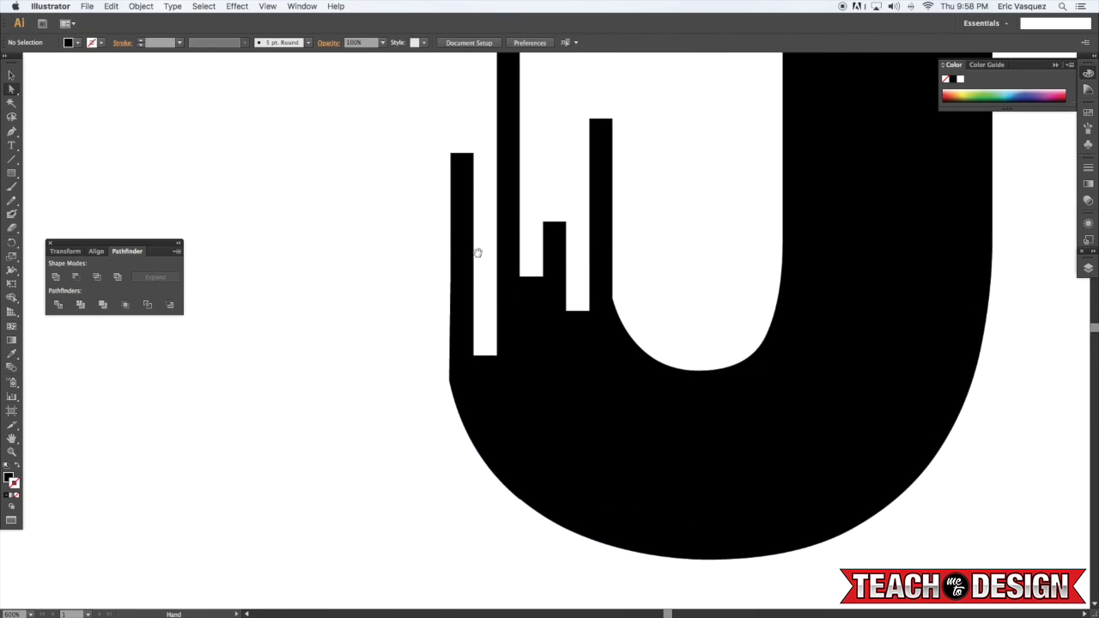
pyautogui.press('p')
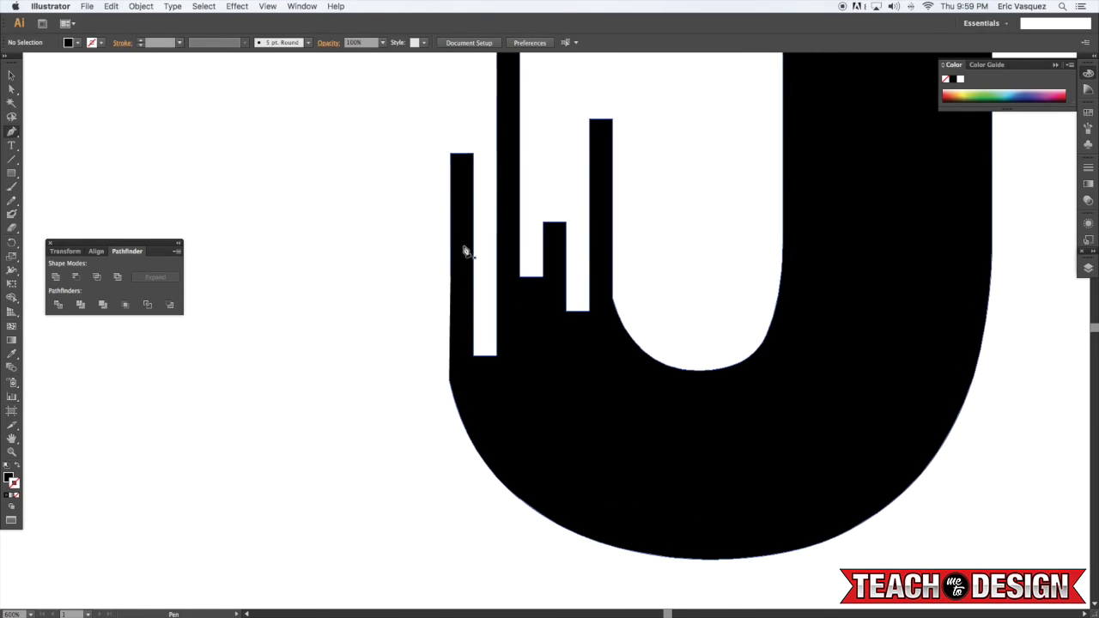
pyautogui.click(450, 154)
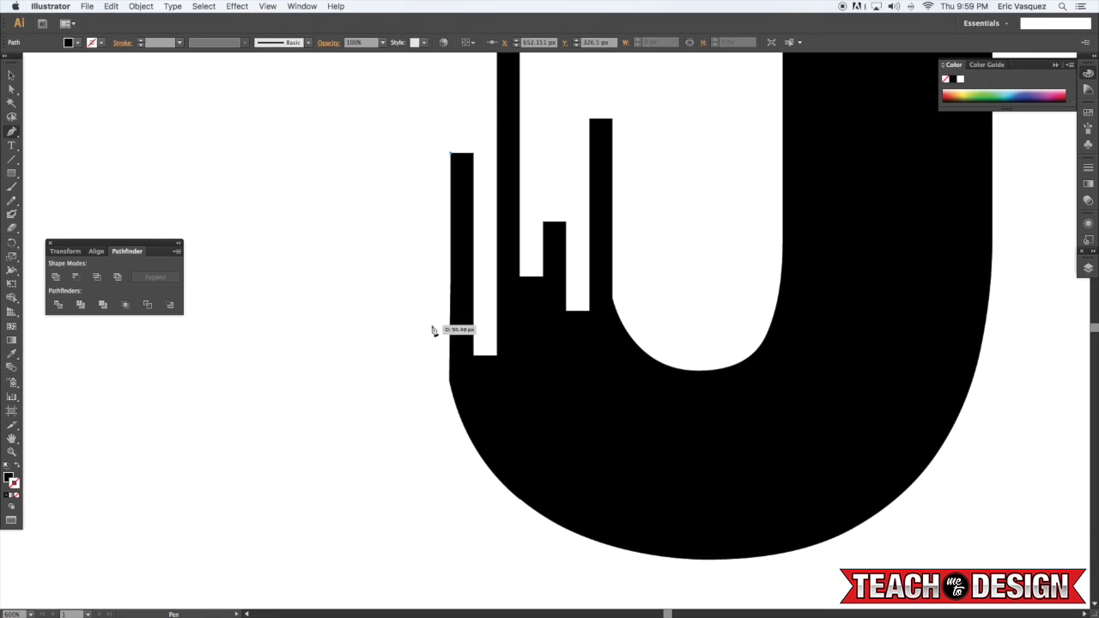
pyautogui.press('super+z')
pyautogui.press('a')
pyautogui.click(451, 383)
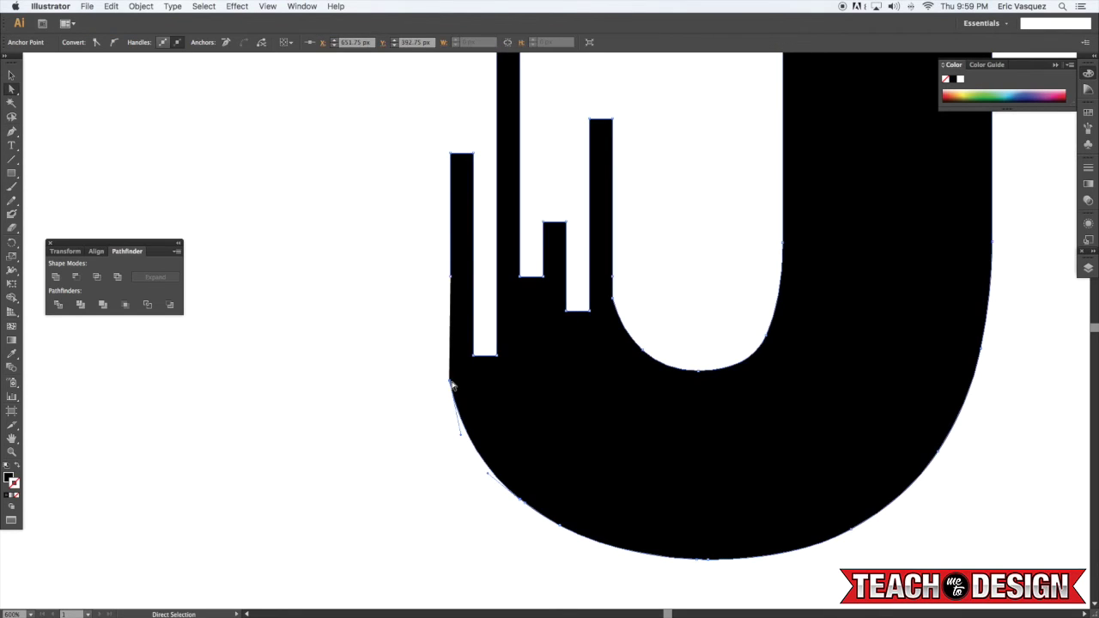
pyautogui.press('p')
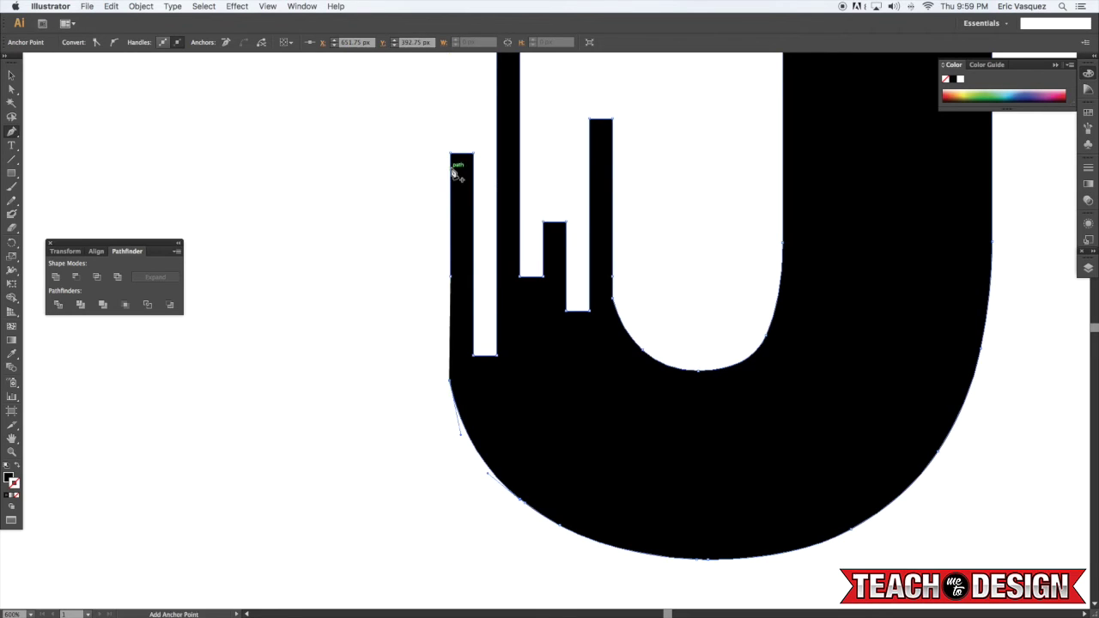
# - Delete the leftover anchor point midway along the first bar's outer edge
pyautogui.press('super+shift+a')
pyautogui.press('a')
pyautogui.click(453, 276)
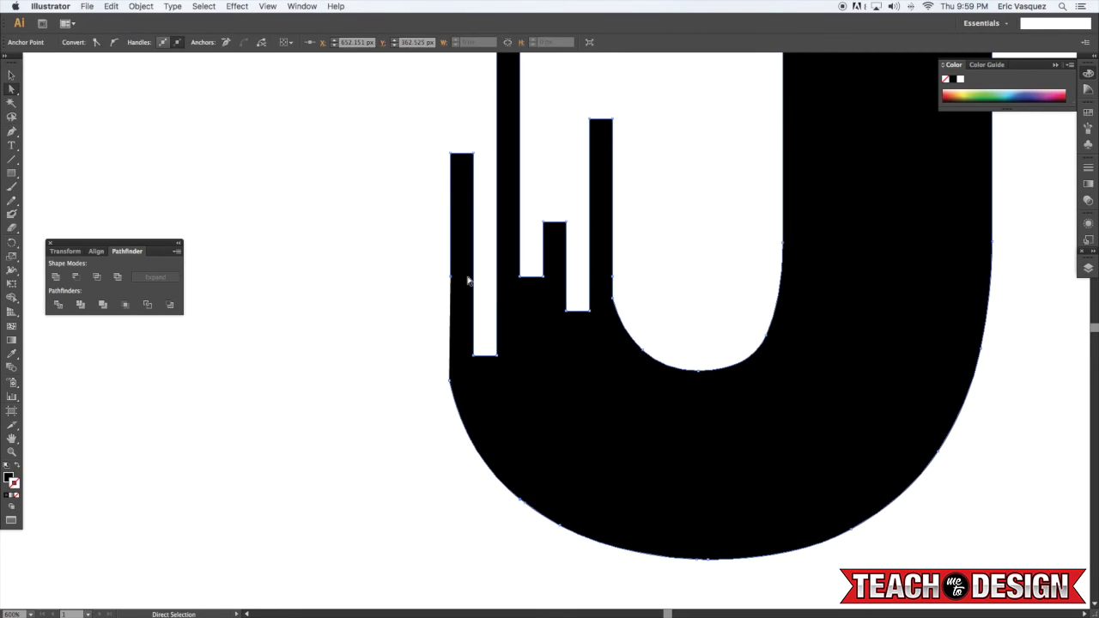
pyautogui.press('Delete')
# - Try to draw a Pen path along the first bar's outer edge, from the hook's corner up to the bar's top
pyautogui.press('p')
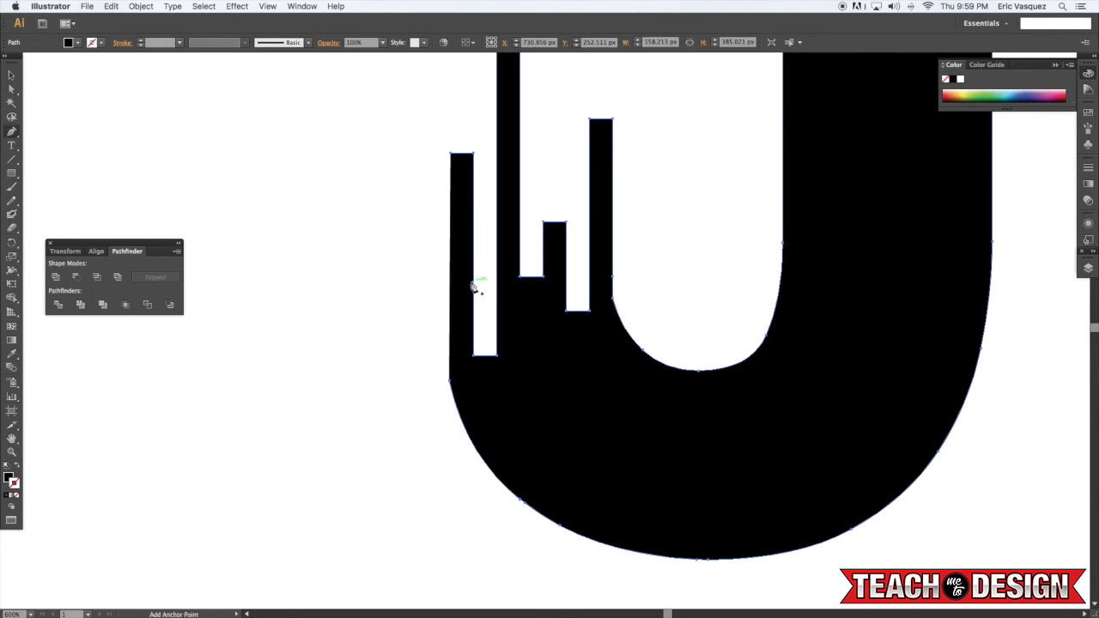
pyautogui.click(451, 381)
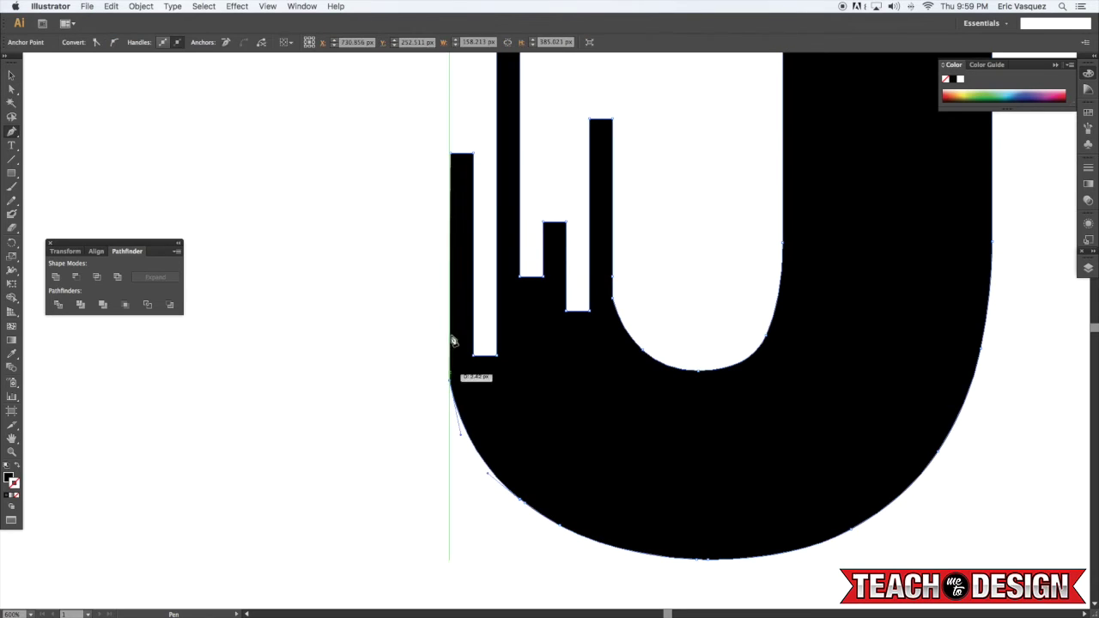
pyautogui.click(451, 155)
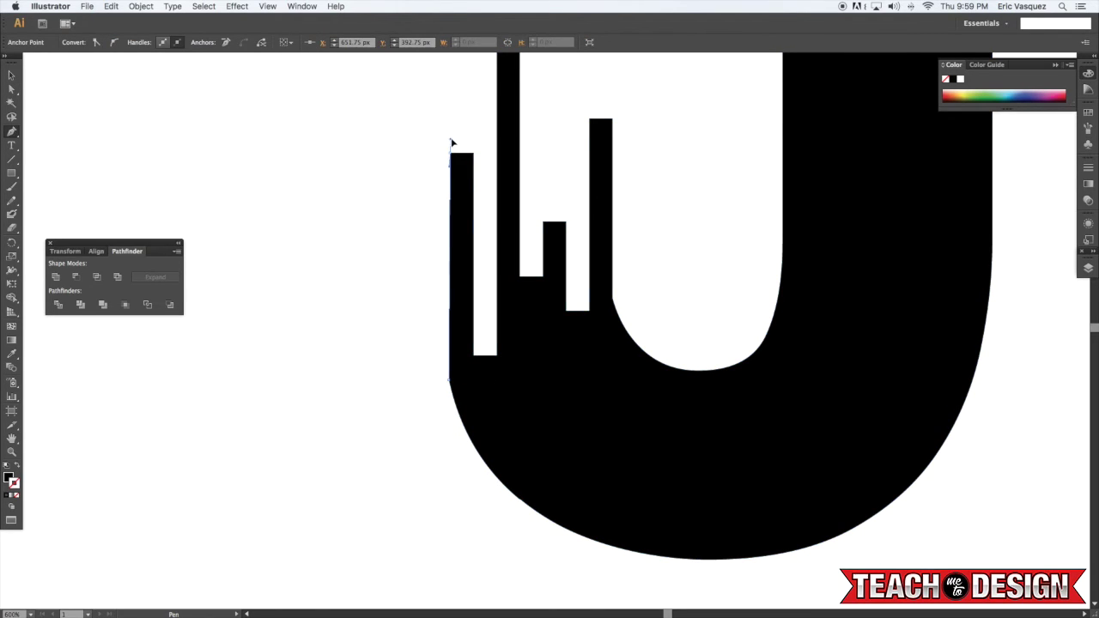
pyautogui.moveTo(451, 109); pyautogui.dragTo(458, 75)
pyautogui.keyDown('super'); pyautogui.click(417, 196); pyautogui.keyUp('super')
pyautogui.hscroll(5, 417, 196)
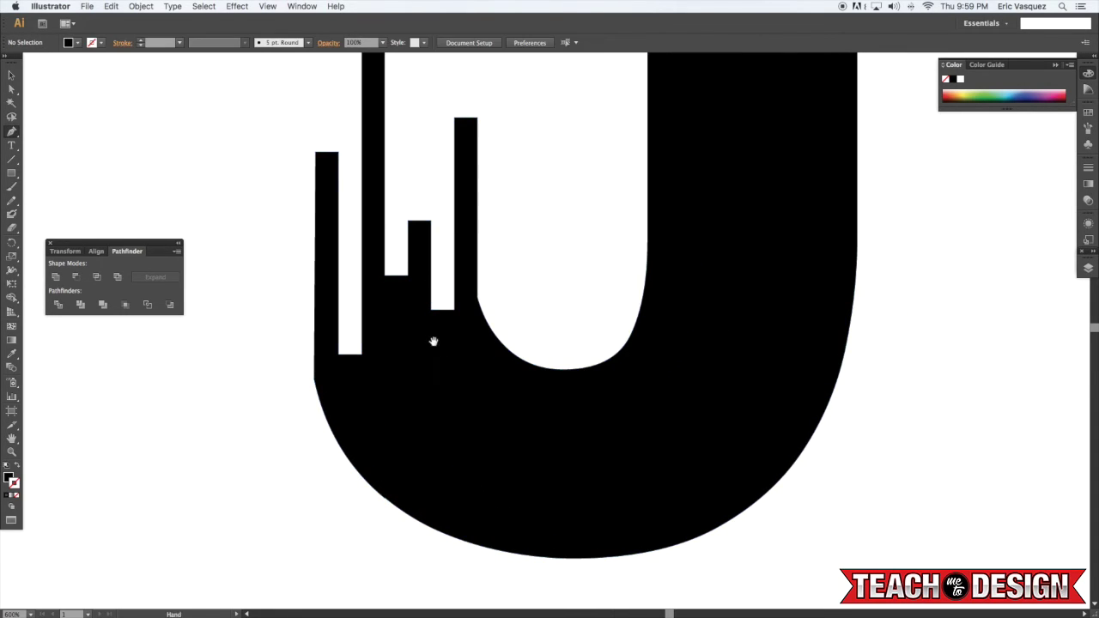
# - With white fill and no stroke, trace the first bar's outer edge and the hook's outer curve with the Pen tool
pyautogui.scroll(-3, 431, 342)
pyautogui.press('d')
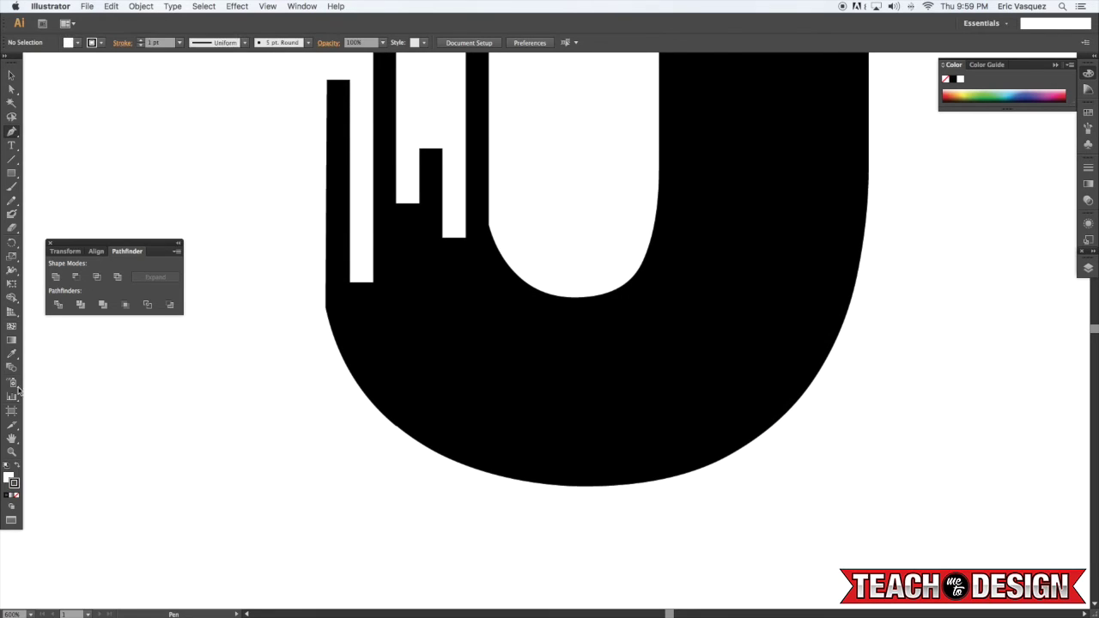
pyautogui.click(17, 497)
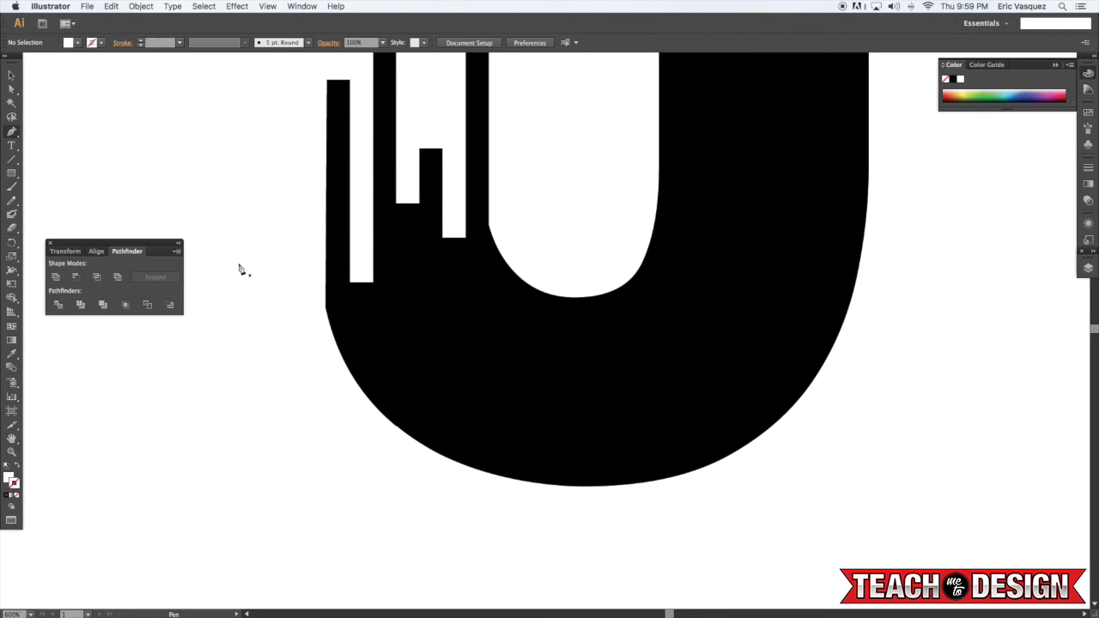
pyautogui.click(327, 81)
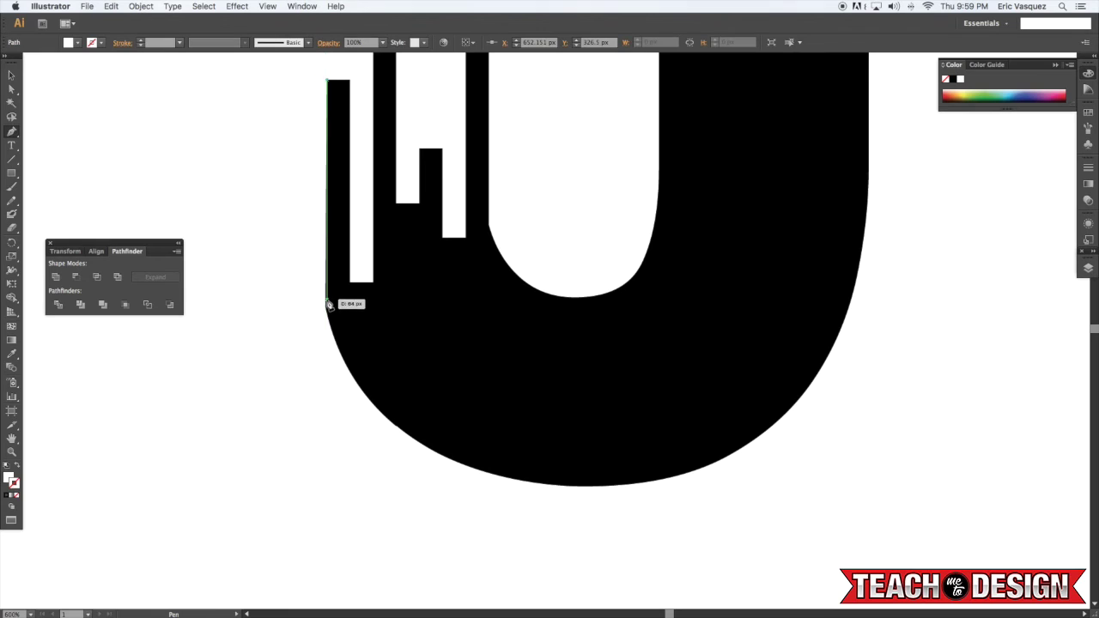
pyautogui.click(327, 303)
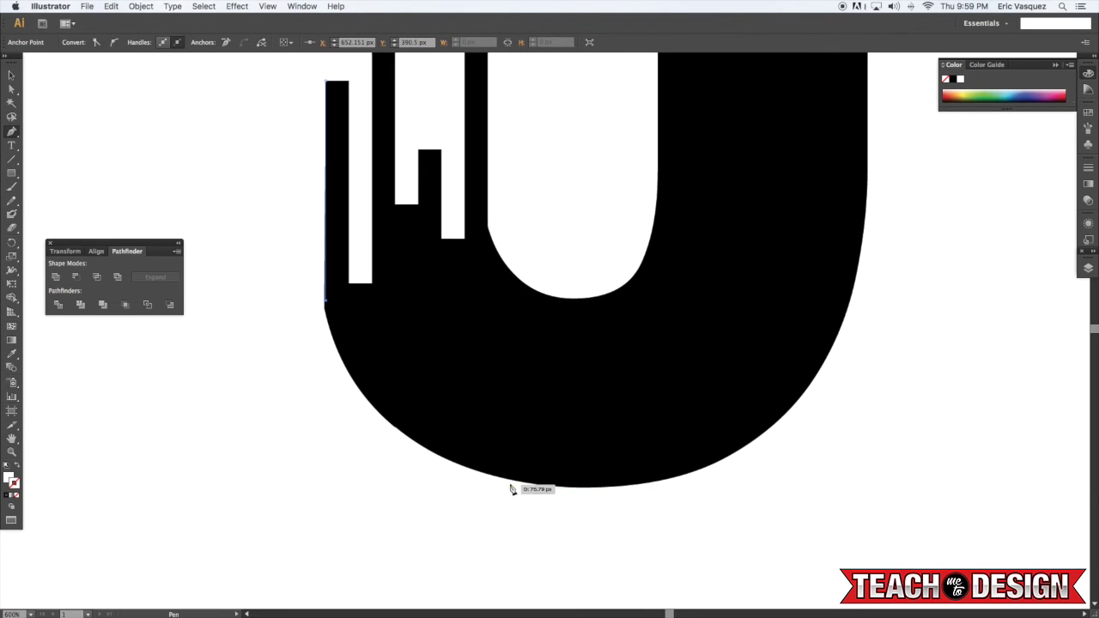
pyautogui.moveTo(512, 481); pyautogui.dragTo(684, 515)
# - Complete the white pen shape outside the hook and close it at the top corner of the first bar
pyautogui.click(486, 550)
pyautogui.click(208, 487)
pyautogui.click(226, 336)
pyautogui.click(260, 148)
pyautogui.click(296, 91)
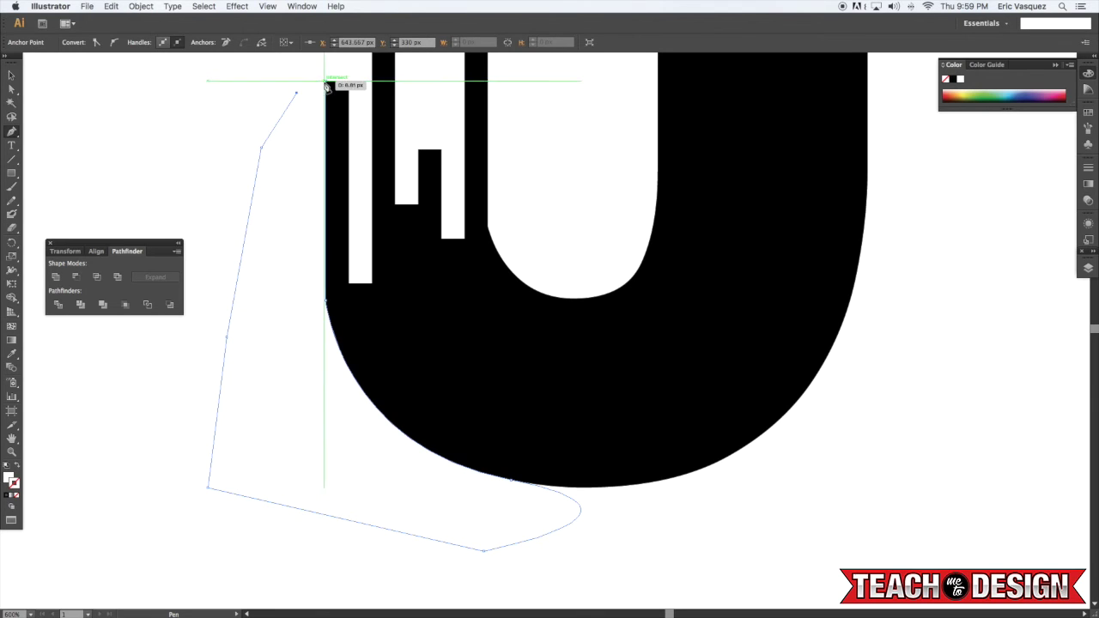
pyautogui.click(326, 82)
# - Subtract the white pen shape from the J with Minus Front to straighten the first bar's outer edge
pyautogui.press('v')
pyautogui.keyDown('shift'); pyautogui.click(495, 336); pyautogui.keyUp('shift')
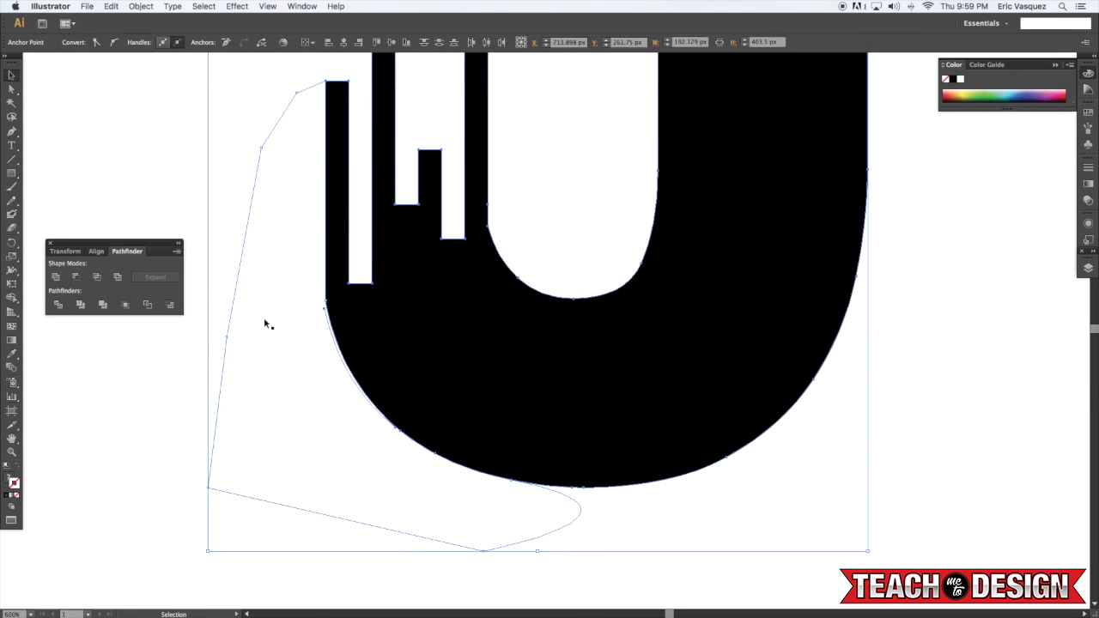
pyautogui.click(78, 281)
pyautogui.press('super+shift+a')
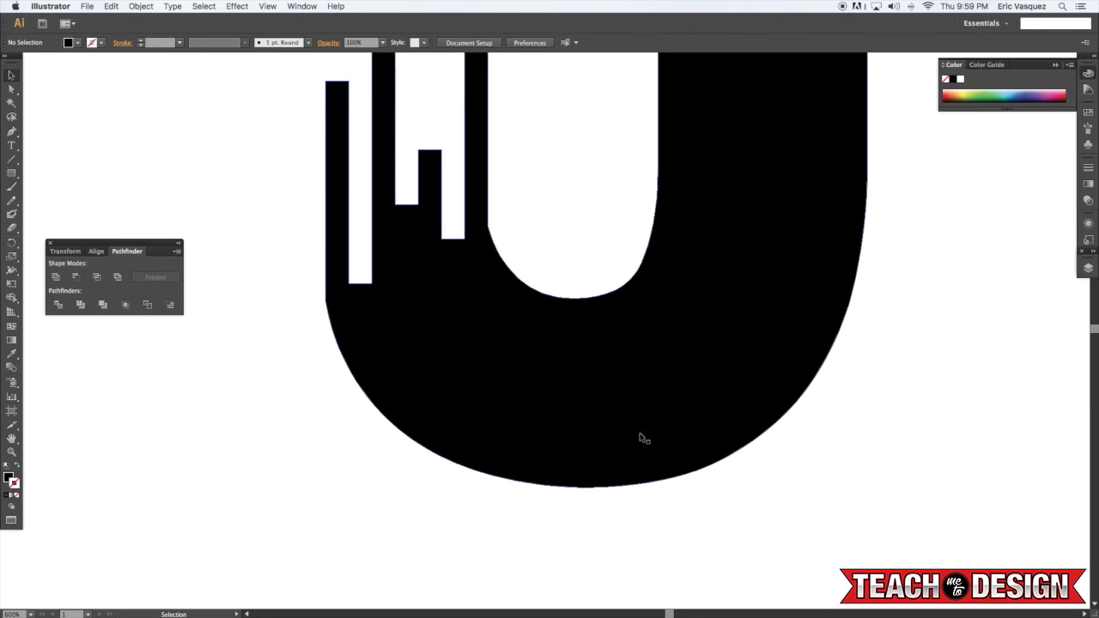
# - Examine the whole customized J, comparing the hook's bars with those on top of the stem
pyautogui.press('space')
pyautogui.moveTo(681, 397); pyautogui.dragTo(637, 477)
pyautogui.press('super+minus')
pyautogui.press('super+minus')
pyautogui.press('super+minus')
pyautogui.press('super+minus')
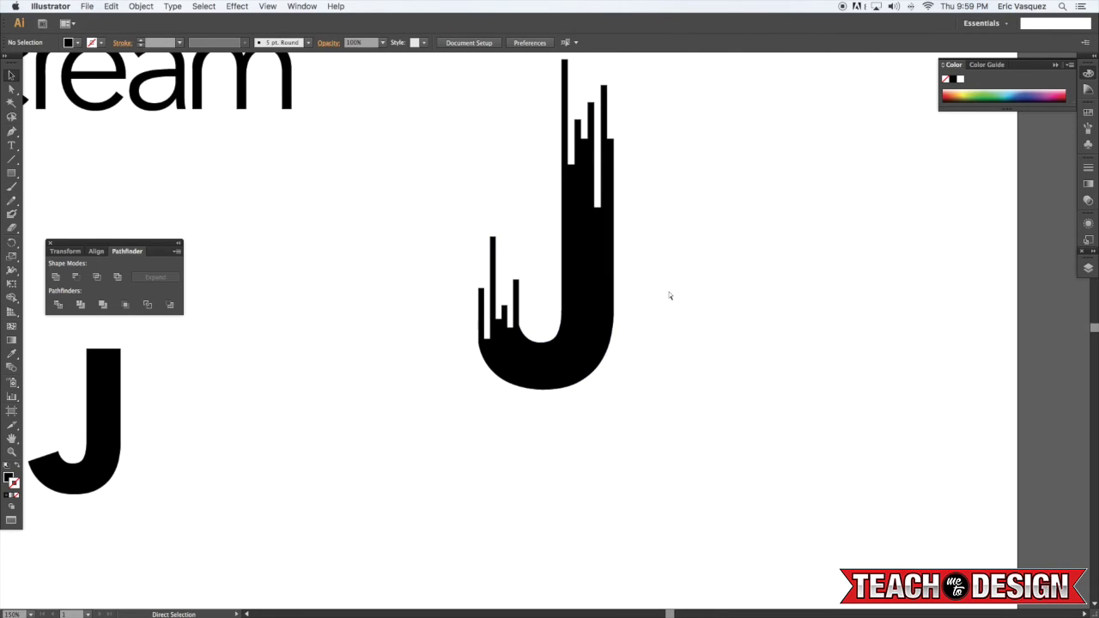
pyautogui.moveTo(668, 291); pyautogui.dragTo(702, 339)
pyautogui.moveTo(616, 311); pyautogui.dragTo(561, 341)
pyautogui.click(678, 359)
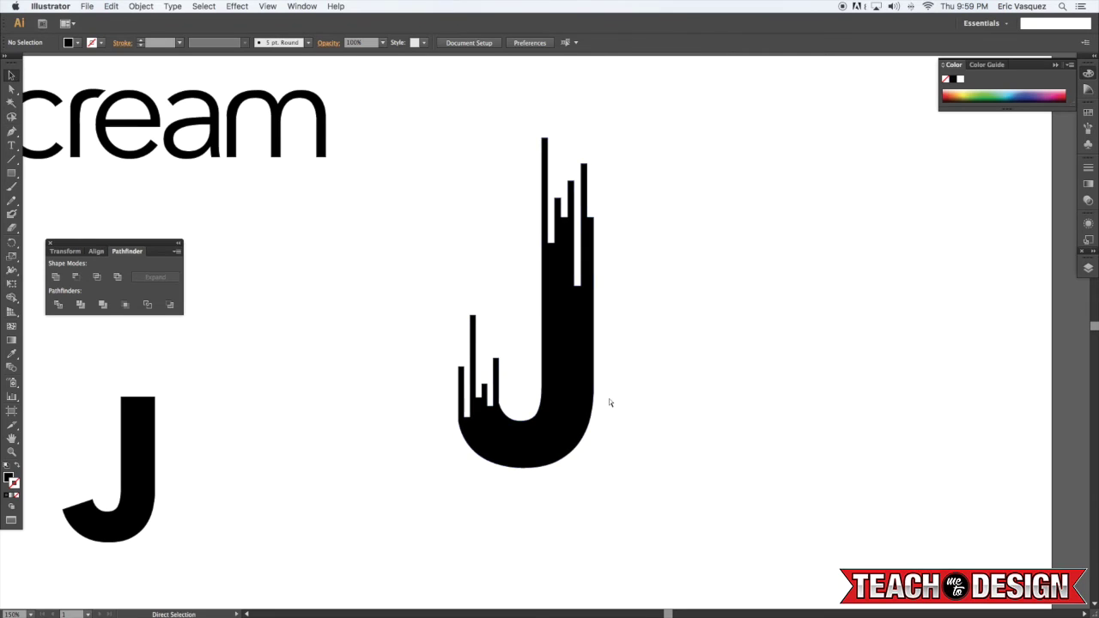
# - With black fill, draw a Pen curve from the lowest point of the hook's inner curve up to the fourth bar's inner edge
pyautogui.press('super+equal')
pyautogui.press('super+equal')
pyautogui.press('super+equal')
pyautogui.press('p')
pyautogui.moveTo(590, 416); pyautogui.dragTo(584, 310)
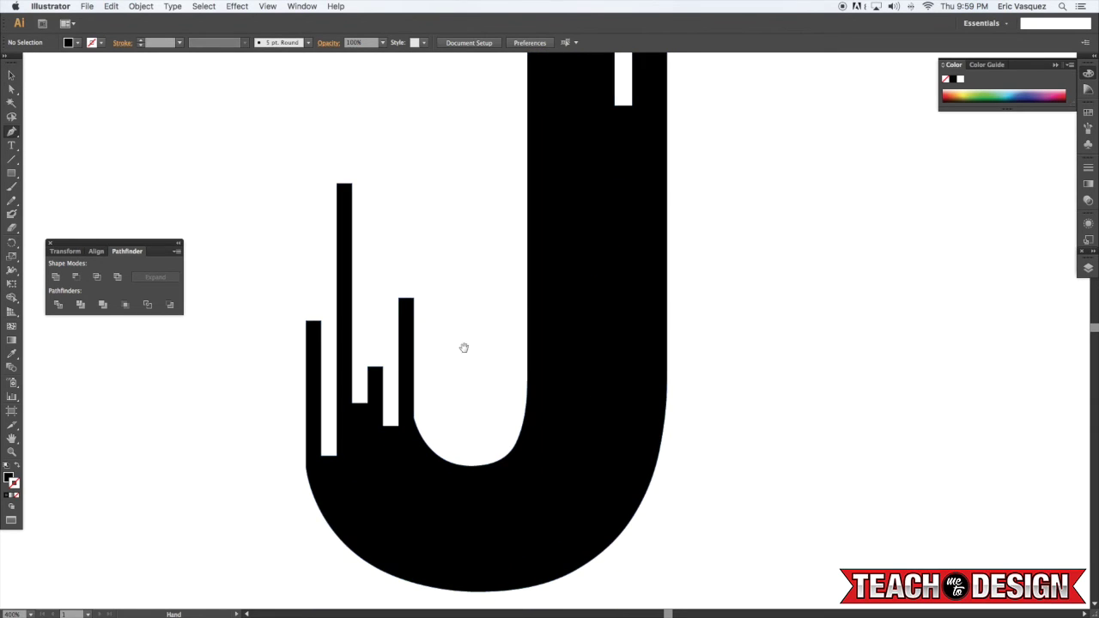
pyautogui.scroll(-1, 416, 361)
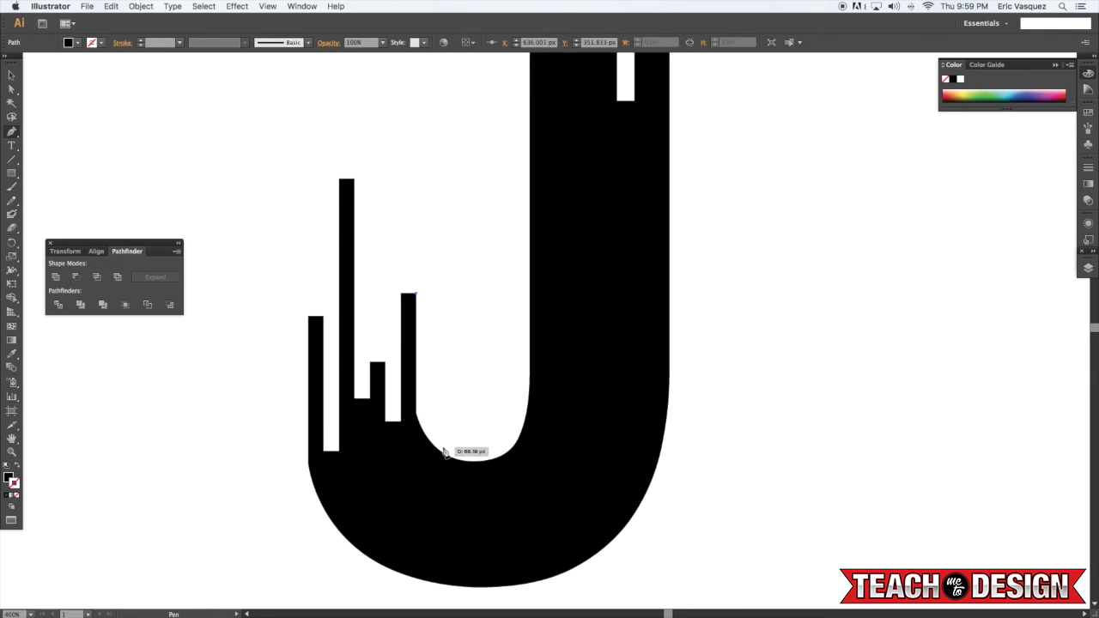
pyautogui.click(473, 462)
pyautogui.moveTo(417, 375); pyautogui.dragTo(420, 287)
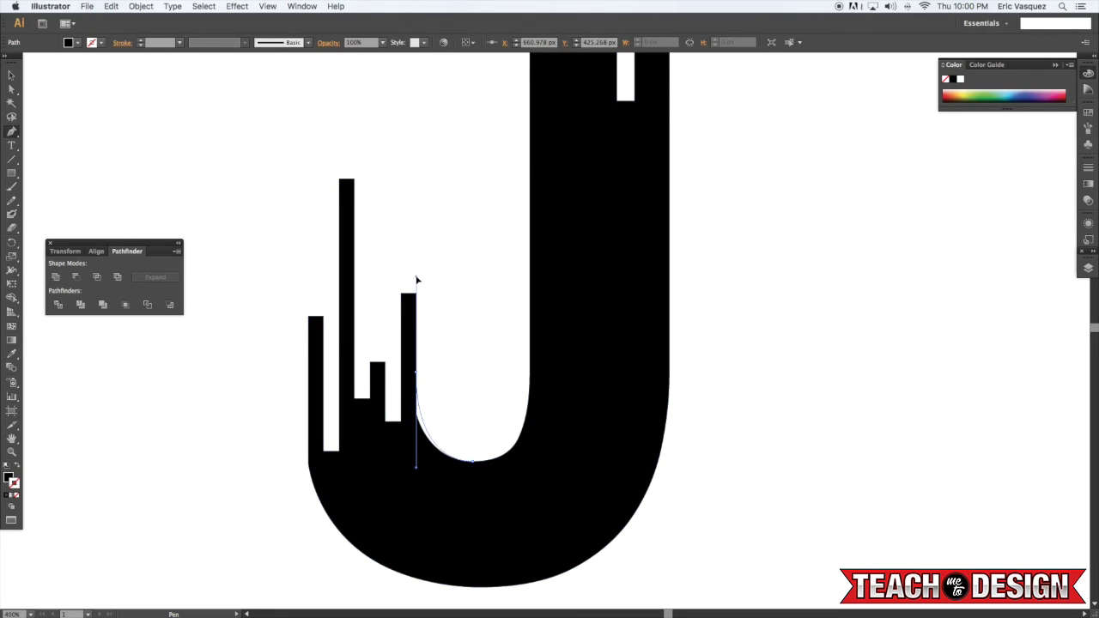
pyautogui.moveTo(416, 275); pyautogui.dragTo(416, 275)
# - Close the black pen shape inside the J so it fills the angular join between the fourth bar and inner curve
pyautogui.click(418, 372)
pyautogui.click(412, 360)
pyautogui.click(412, 448)
pyautogui.click(428, 472)
pyautogui.click(468, 472)
pyautogui.click(477, 461)
pyautogui.press('super+shift+a')
pyautogui.press('v')
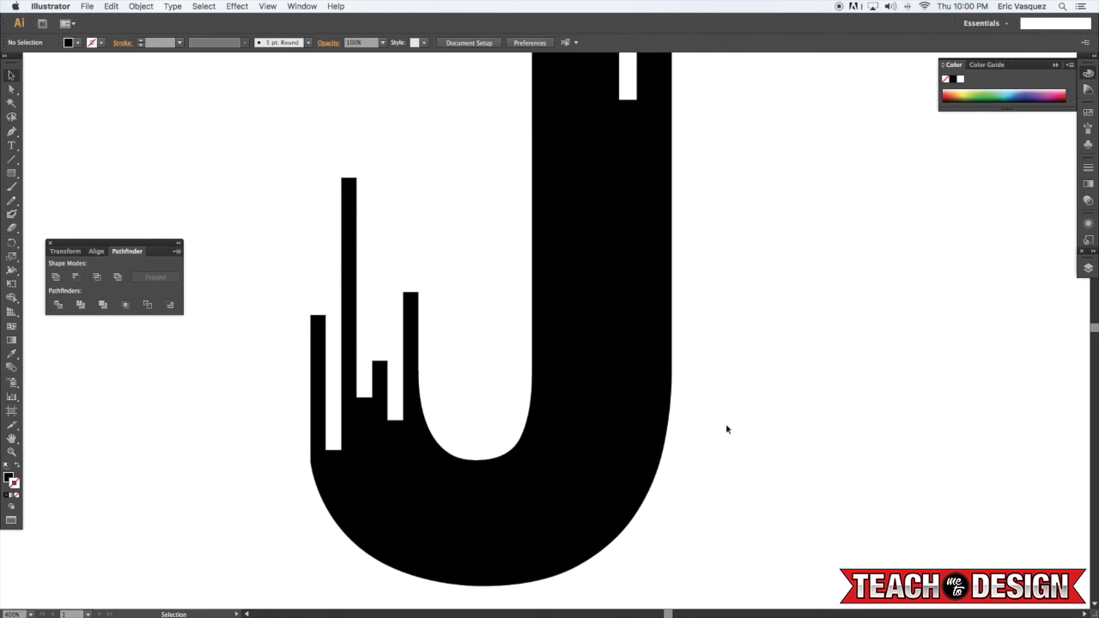
# - Adjust the black filler shape's anchor and curve handle so the hook's inner curve runs smoothly into the fourth bar
pyautogui.press('a')
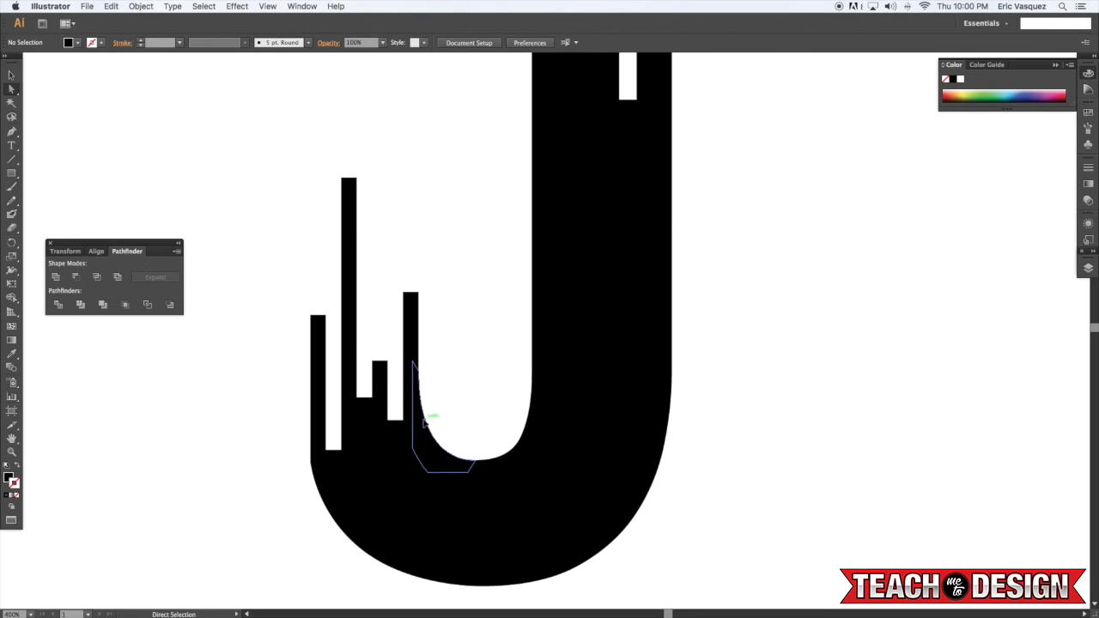
pyautogui.click(434, 421)
pyautogui.press('super+equal')
pyautogui.moveTo(435, 418); pyautogui.dragTo(516, 314)
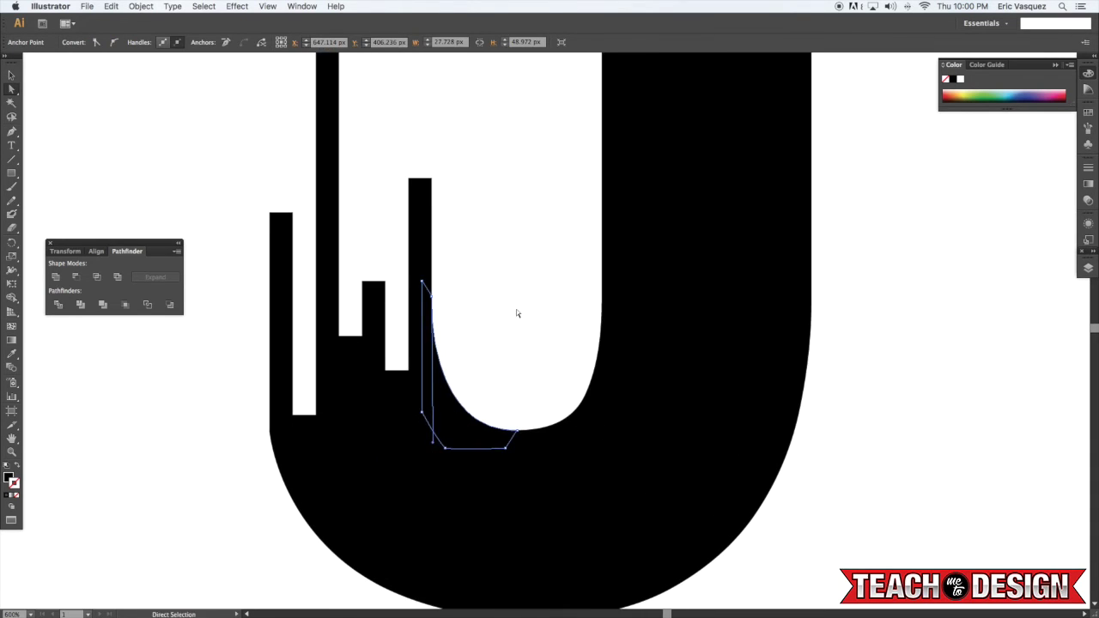
pyautogui.press('super+shift+a')
pyautogui.click(441, 360)
pyautogui.click(432, 297)
pyautogui.moveTo(432, 443); pyautogui.dragTo(432, 448)
pyautogui.click(520, 327)
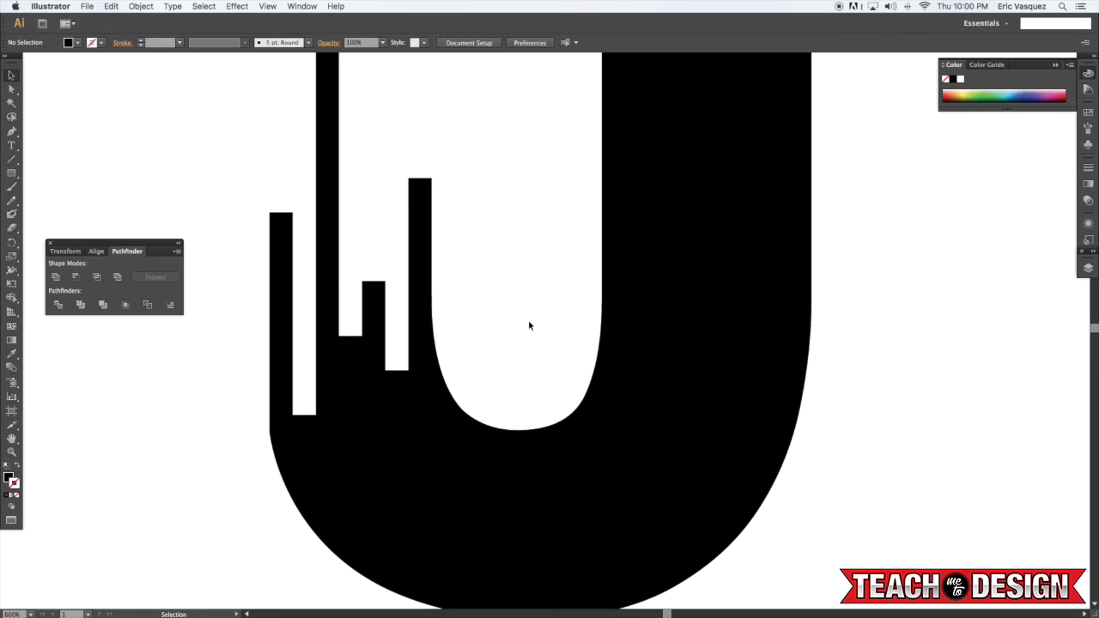
# - Unite the black filler shape with the J into a single shape
pyautogui.press('super+minus')
pyautogui.press('super+minus')
pyautogui.press('super+minus')
pyautogui.press('v')
pyautogui.moveTo(571, 305); pyautogui.dragTo(574, 370)
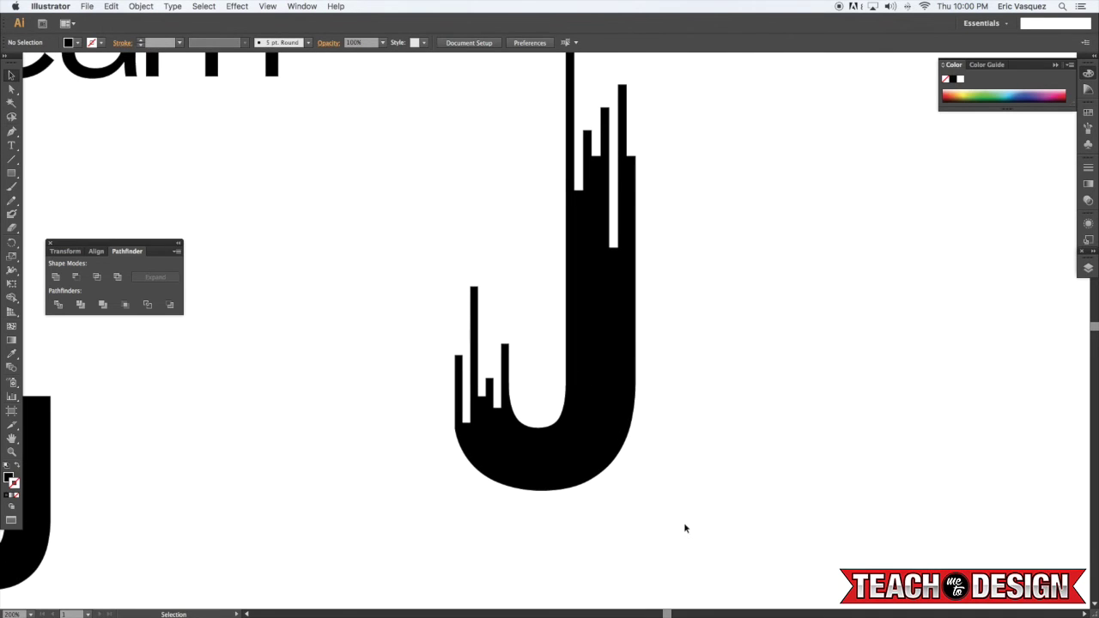
pyautogui.moveTo(689, 530); pyautogui.dragTo(408, 259)
pyautogui.click(59, 277)
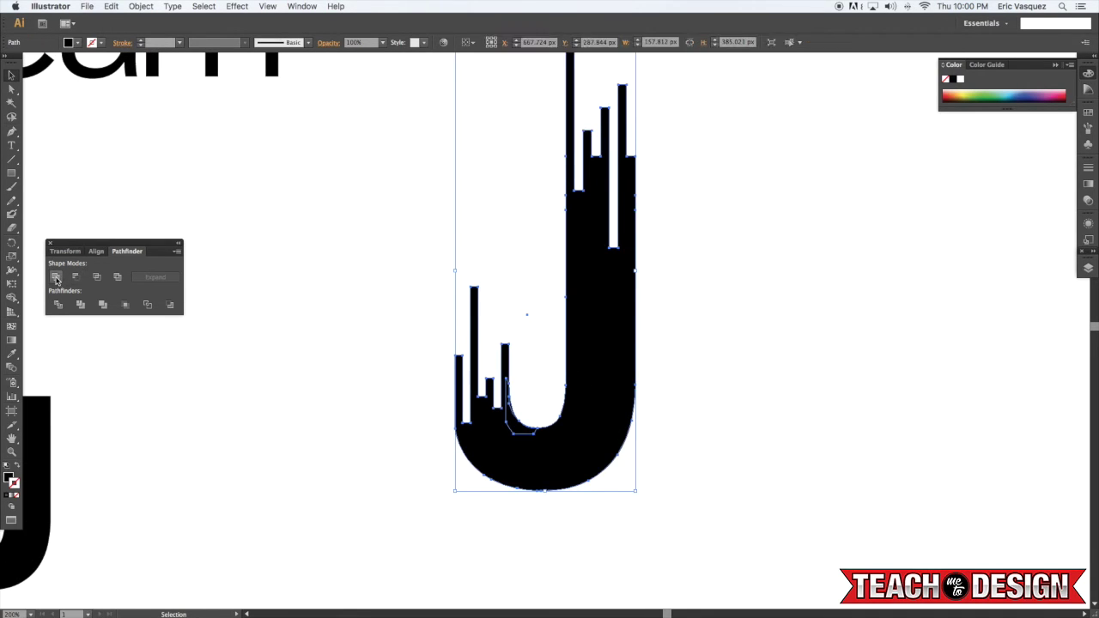
pyautogui.press('super+shift+a')
# - Shorten the first bar on top of the stem to the third bar's height and raise the fourth bar by 10 px
pyautogui.moveTo(624, 257); pyautogui.dragTo(608, 324)
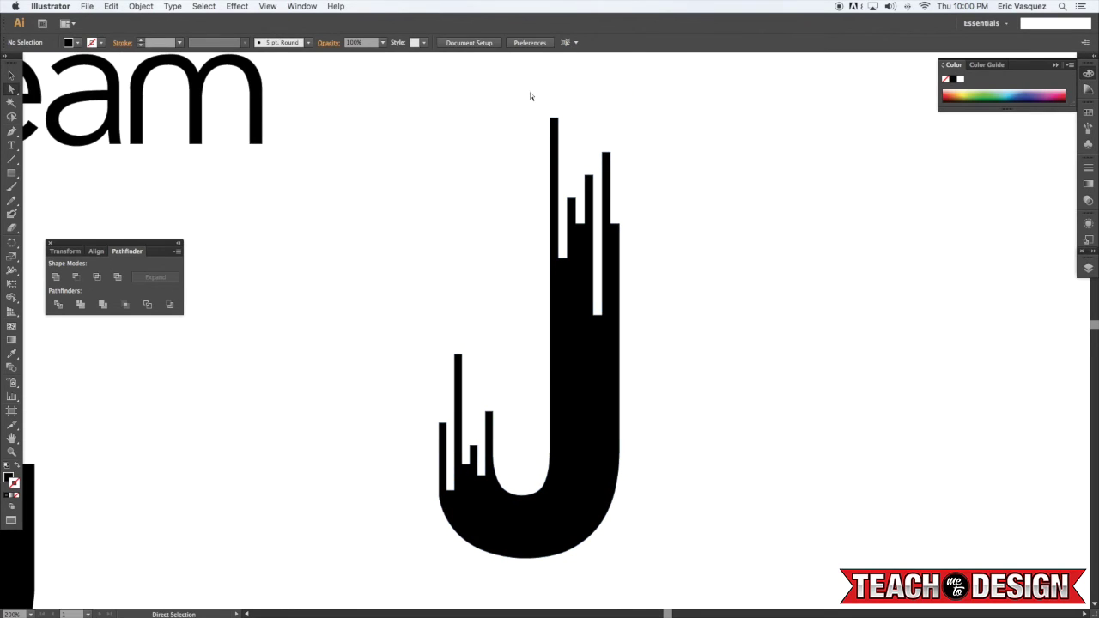
pyautogui.press('a')
pyautogui.moveTo(530, 94); pyautogui.dragTo(564, 132)
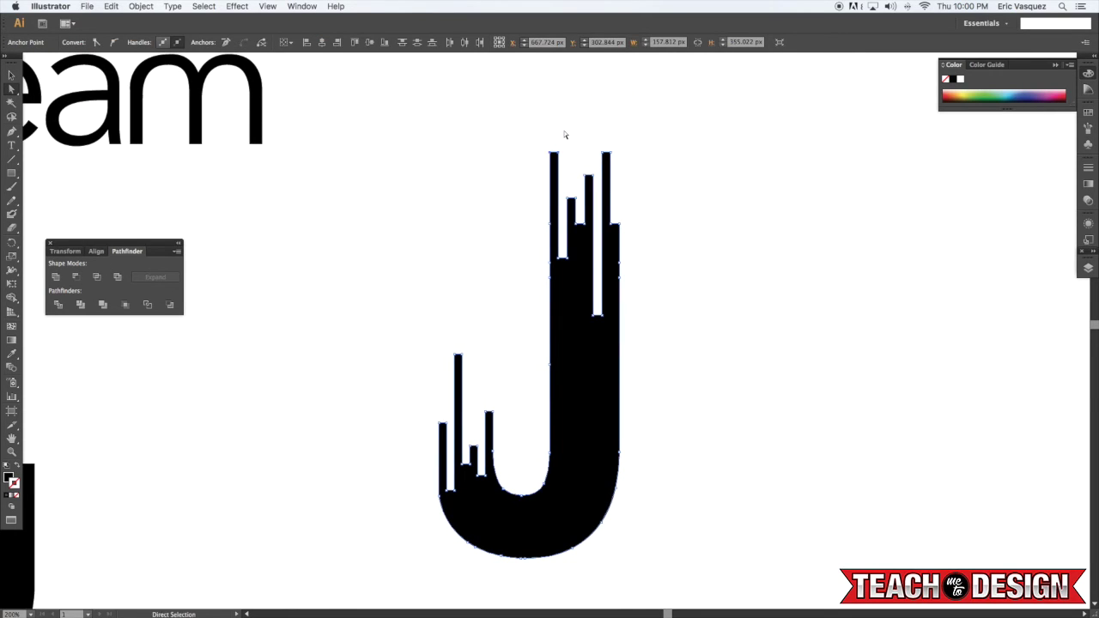
pyautogui.press('super+shift+a')
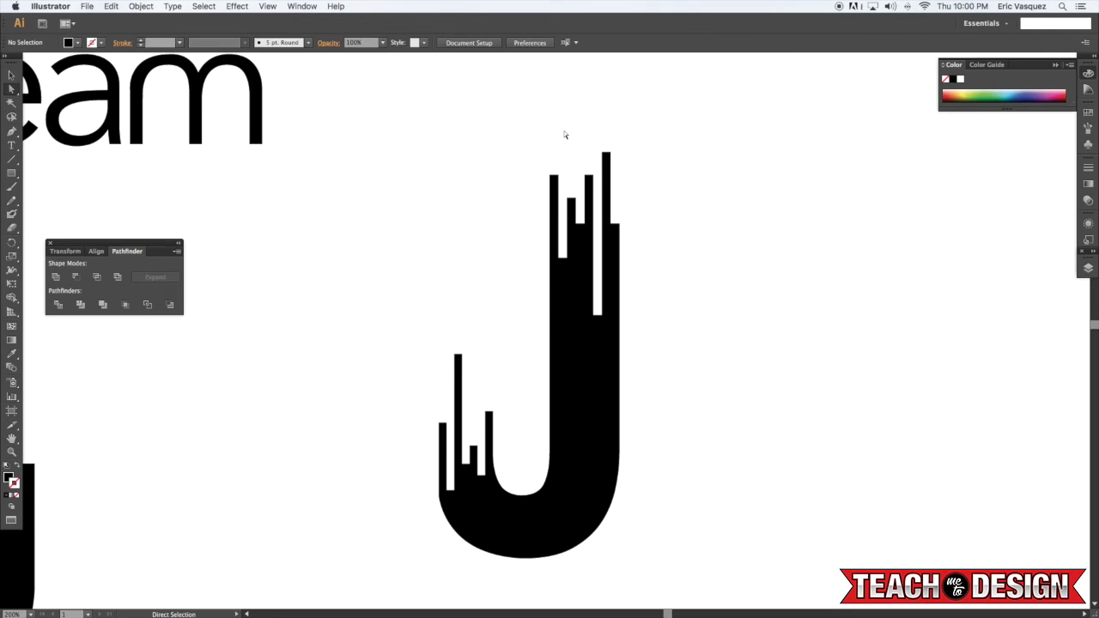
pyautogui.moveTo(618, 159); pyautogui.dragTo(619, 158)
pyautogui.hotkey('shift', 'Up')
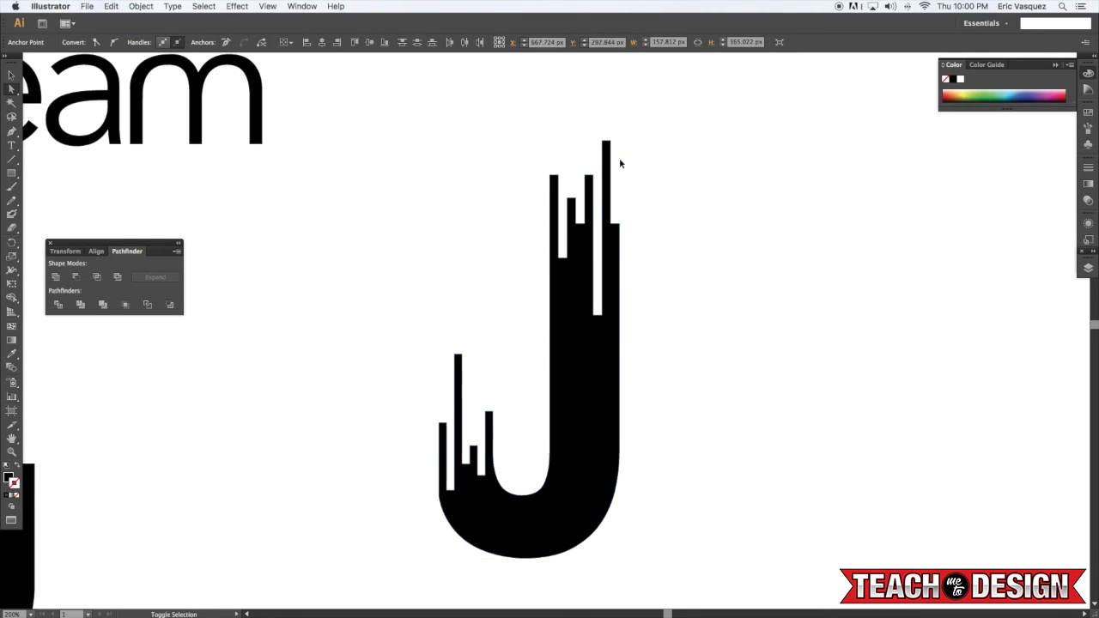
pyautogui.press('super+shift+a')
# - Draw a small black rectangle about 11 px high over the tip of the hook's second bar
pyautogui.press('super+equal')
pyautogui.press('super+equal')
pyautogui.press('m')
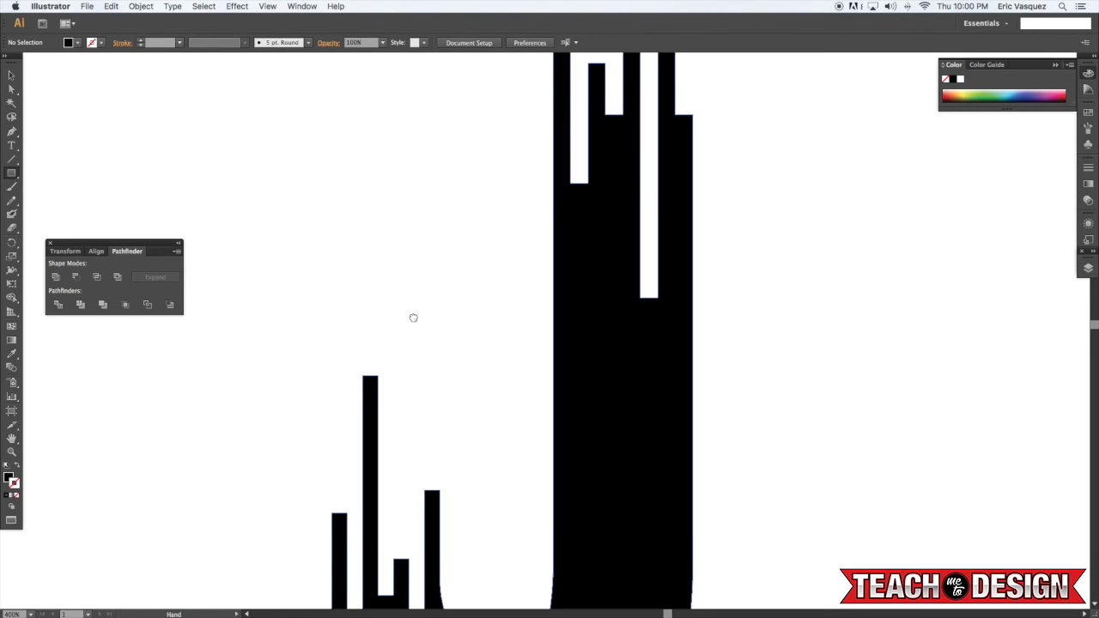
pyautogui.moveTo(413, 318); pyautogui.dragTo(400, 197)
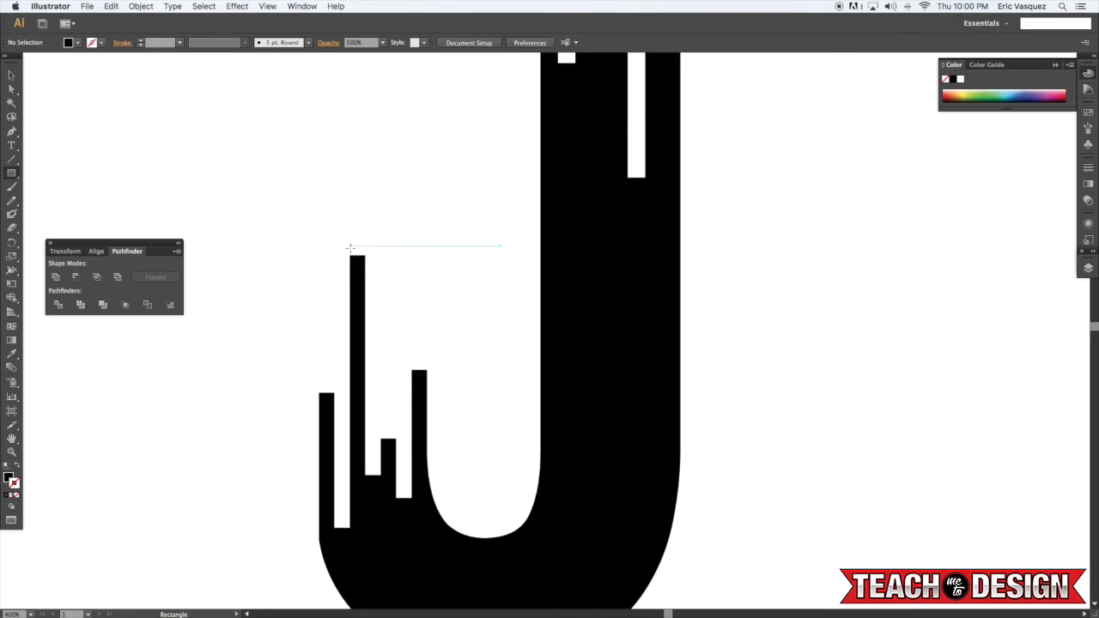
pyautogui.moveTo(349, 246); pyautogui.dragTo(359, 267)
pyautogui.keyDown('super'); pyautogui.click(393, 224); pyautogui.keyUp('super')
pyautogui.press('v')
pyautogui.click(394, 244)
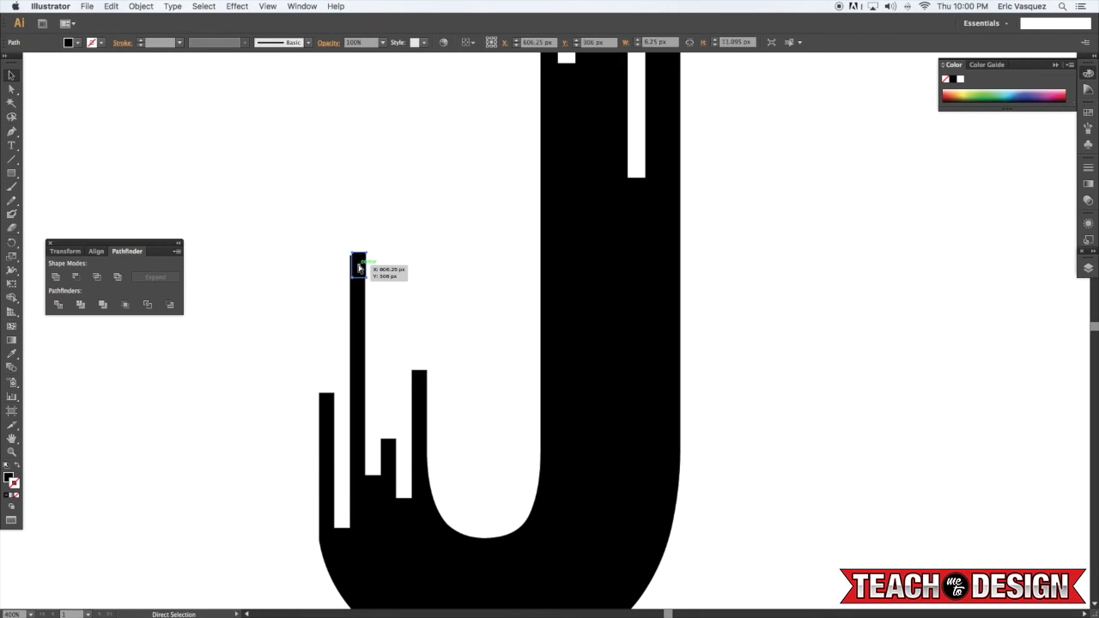
# - Align the small rectangle with the second bar's edges and widen it to the bar's full width, 6.658 px
pyautogui.press('super+plus')
pyautogui.press('super+plus')
pyautogui.press('super+plus')
pyautogui.moveTo(260, 221); pyautogui.dragTo(792, 247)
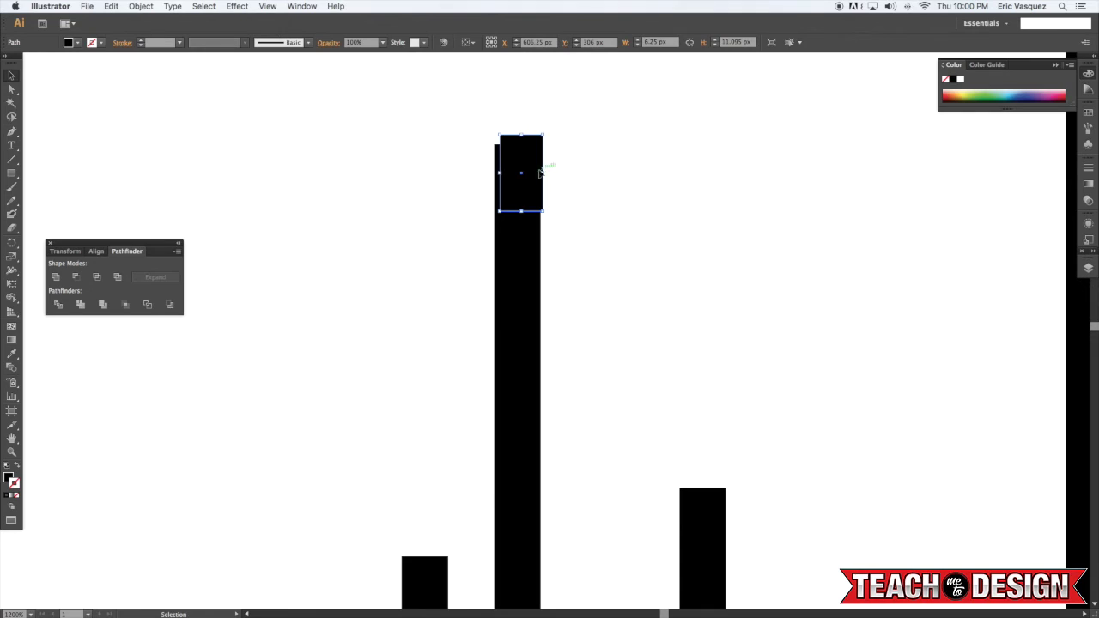
pyautogui.moveTo(525, 181); pyautogui.dragTo(519, 190)
pyautogui.moveTo(521, 187); pyautogui.dragTo(495, 178)
pyautogui.press('space')
pyautogui.moveTo(630, 160); pyautogui.dragTo(635, 249)
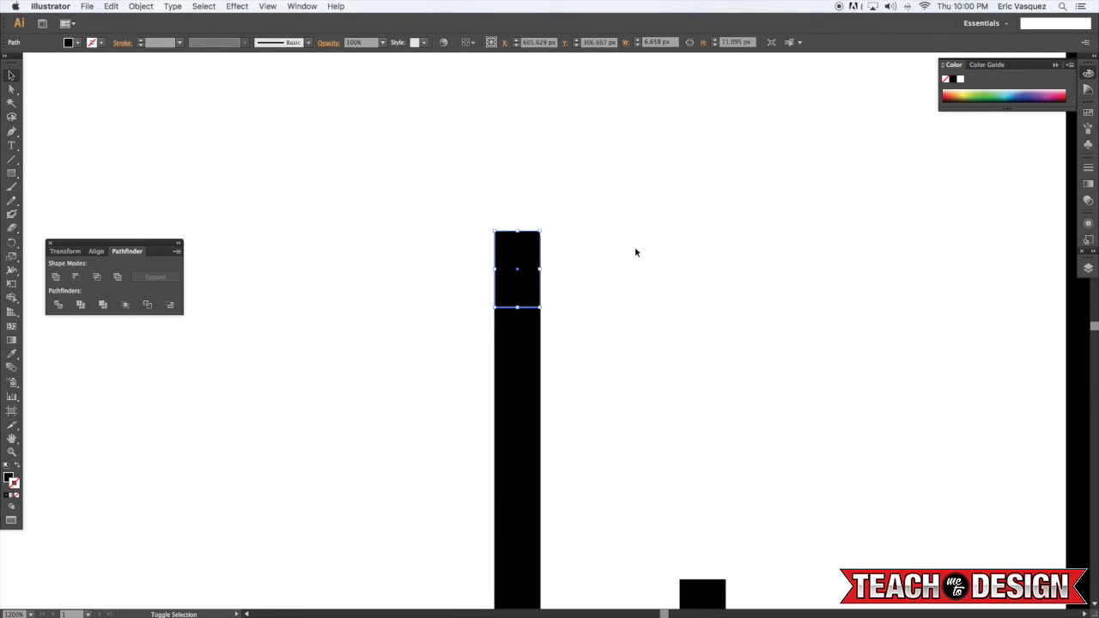
# - Move the small rectangle straight up above the second bar, leaving a narrow gap between them
pyautogui.hotkey('shift', 'Up')
pyautogui.hotkey('shift', 'Up')
pyautogui.hotkey('shift', 'Up')
pyautogui.hotkey('shift', 'Down')
pyautogui.press('Down')
pyautogui.press('Down')
pyautogui.press('Down')
pyautogui.press('Down')
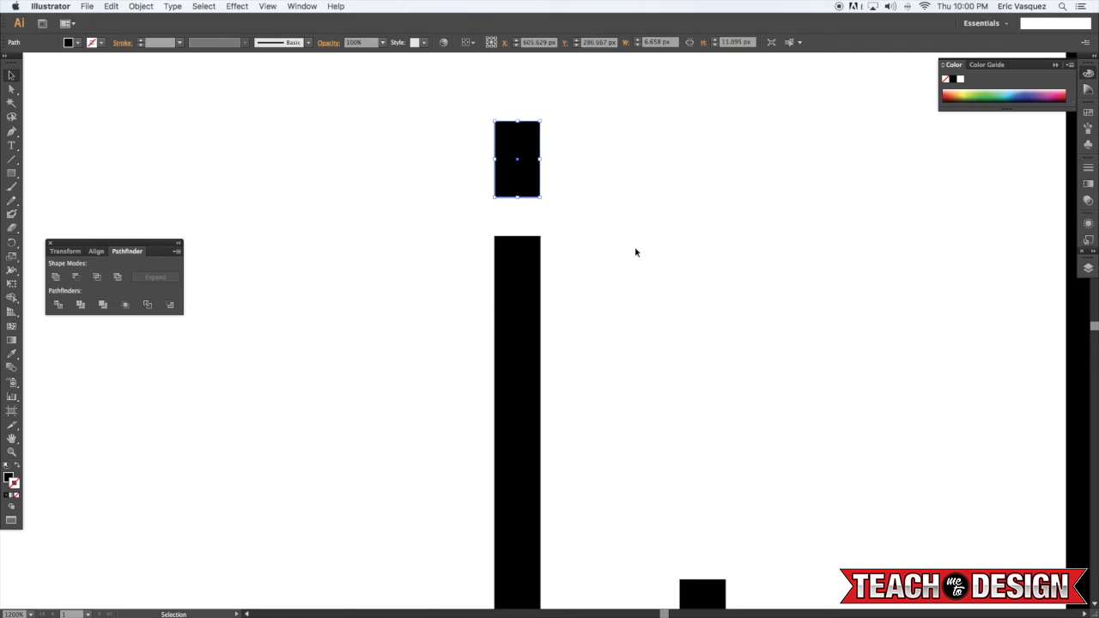
# - Place a copy of the small rectangle just above the hook's fourth bar, aligned with its width
pyautogui.moveTo(510, 178); pyautogui.dragTo(726, 453)
pyautogui.click(719, 267)
pyautogui.press('space')
pyautogui.moveTo(788, 439); pyautogui.dragTo(678, 206)
pyautogui.moveTo(615, 220); pyautogui.dragTo(600, 300)
pyautogui.press('super+minus')
pyautogui.press('super+minus')
pyautogui.press('super+minus')
pyautogui.click(622, 286)
# - Nudge the block above the hook's fourth bar slightly upward to widen its gap
pyautogui.press('space')
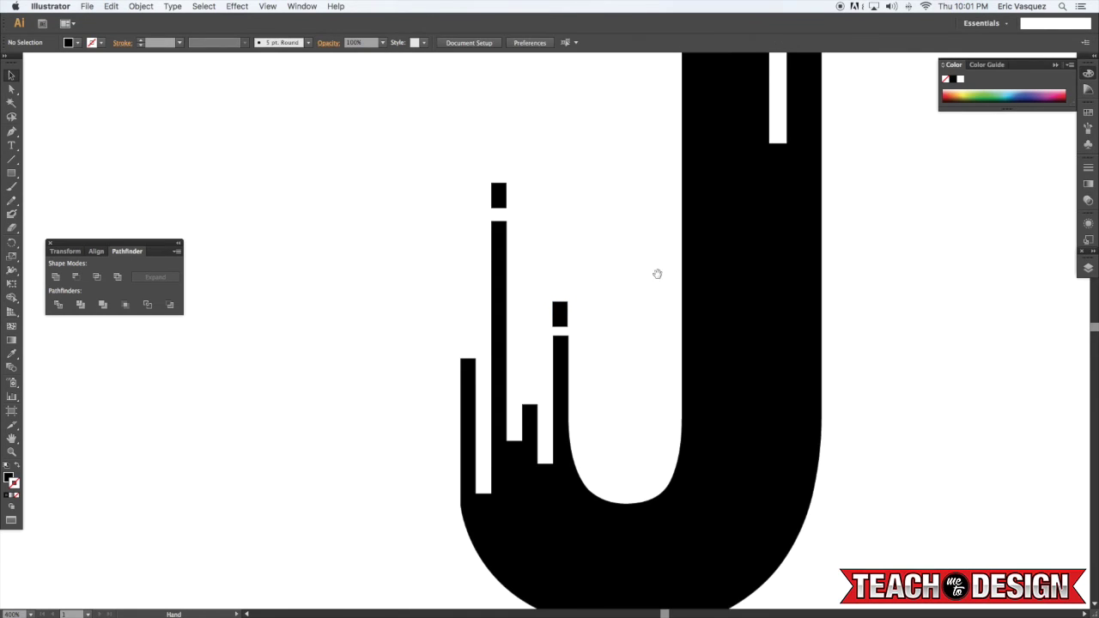
pyautogui.moveTo(664, 252); pyautogui.dragTo(639, 282)
pyautogui.click(535, 345)
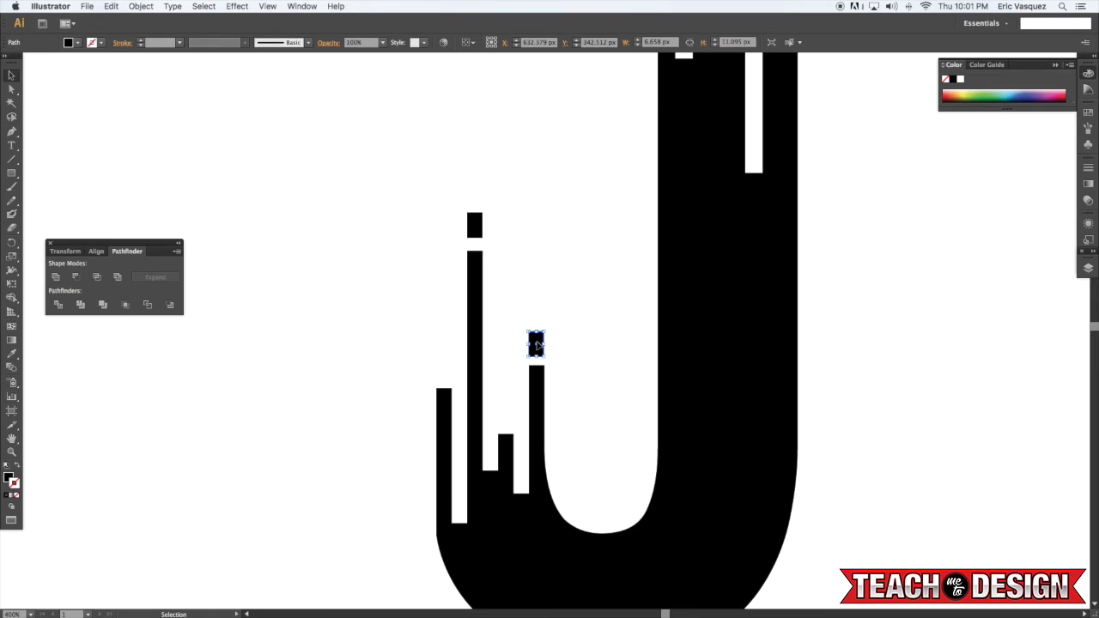
pyautogui.click(561, 314)
pyautogui.click(540, 341)
pyautogui.click(562, 273)
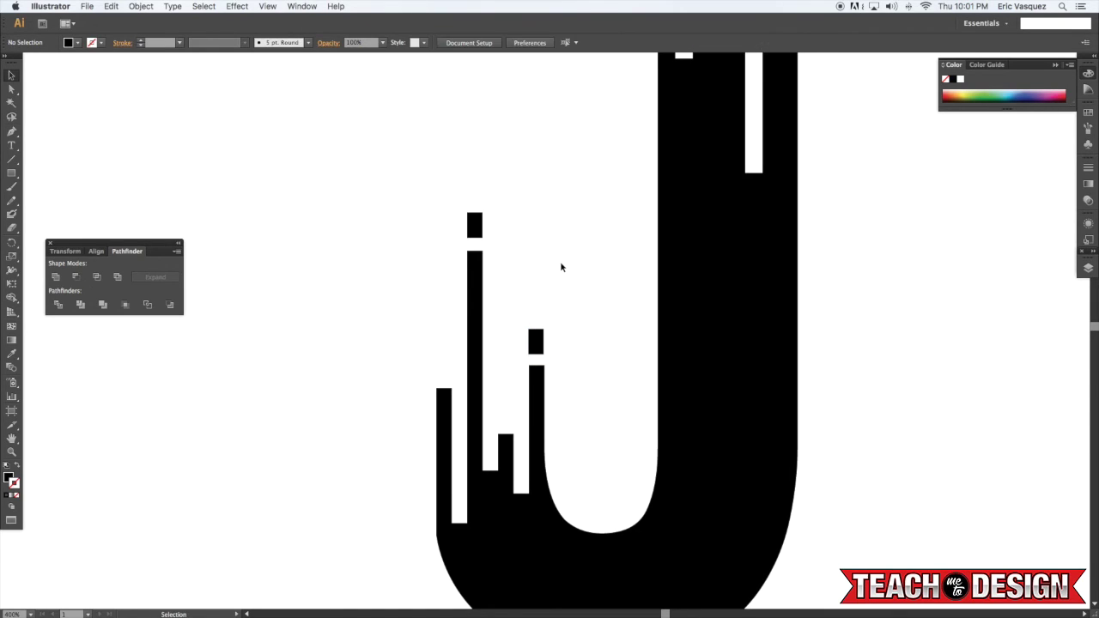
# - Duplicate the small block and place copies just above the stem's second and fourth bars
pyautogui.press('super+v')
pyautogui.moveTo(589, 208); pyautogui.dragTo(568, 305)
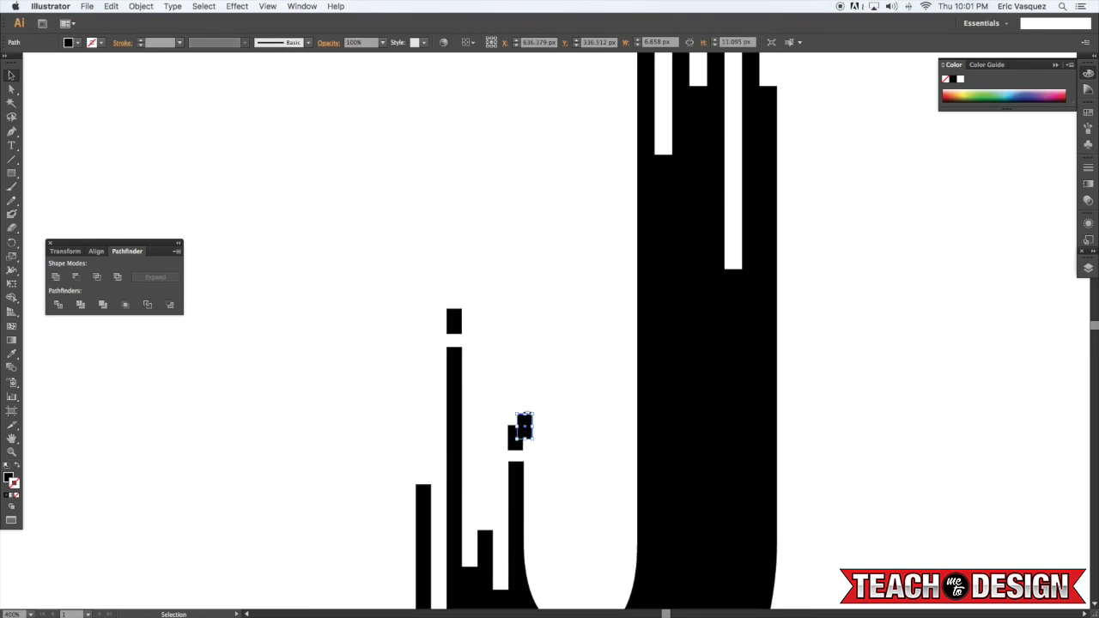
pyautogui.moveTo(527, 421); pyautogui.dragTo(636, 179)
pyautogui.click(569, 197)
pyautogui.click(574, 187)
pyautogui.click(692, 206)
# - Raise the top of the stem's first bar until it is the tallest bar on the J
pyautogui.press('a')
pyautogui.hscroll(1, 692, 206)
pyautogui.click(536, 264)
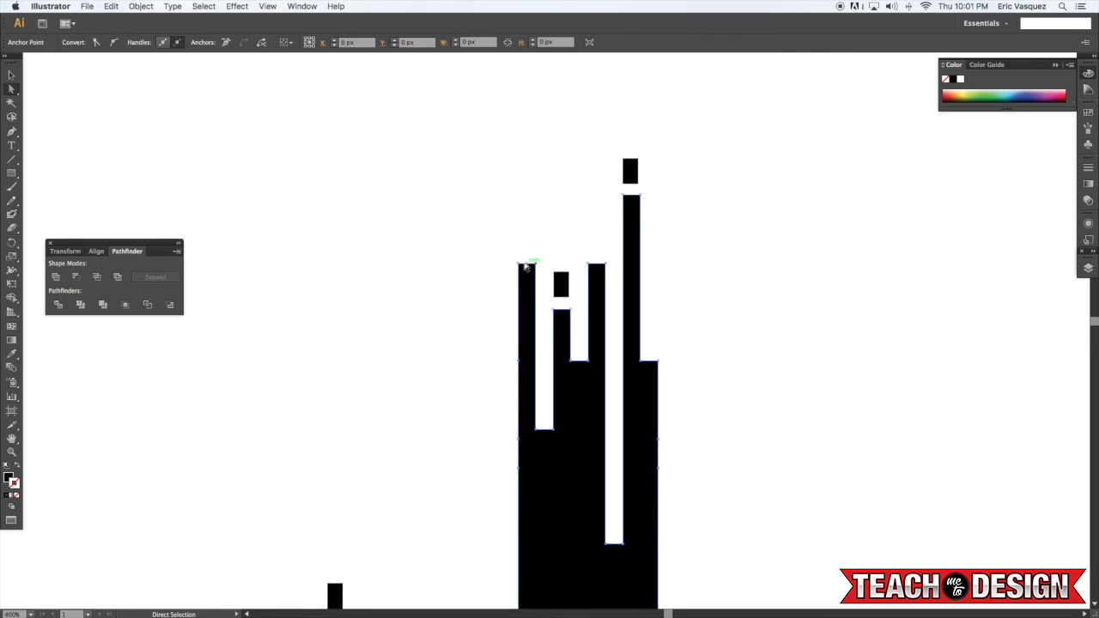
pyautogui.keyDown('shift'); pyautogui.click(518, 263); pyautogui.keyUp('shift')
pyautogui.hotkey('shift', 'Up')
pyautogui.hotkey('shift', 'Up')
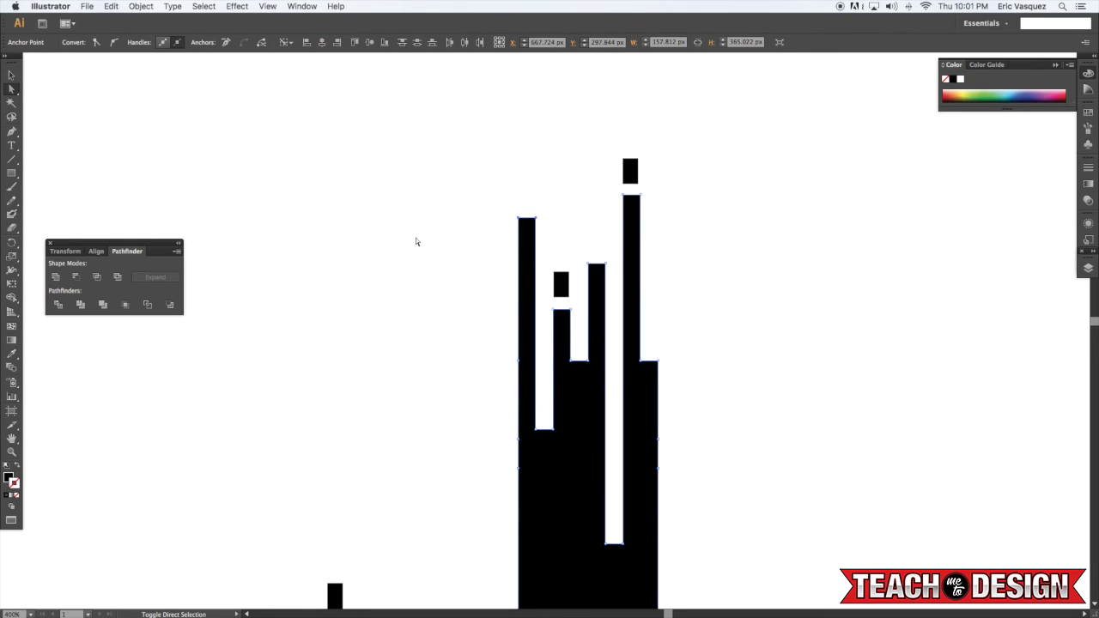
pyautogui.hotkey('shift', 'Up')
pyautogui.hotkey('shift', 'Up')
pyautogui.hotkey('shift', 'Up')
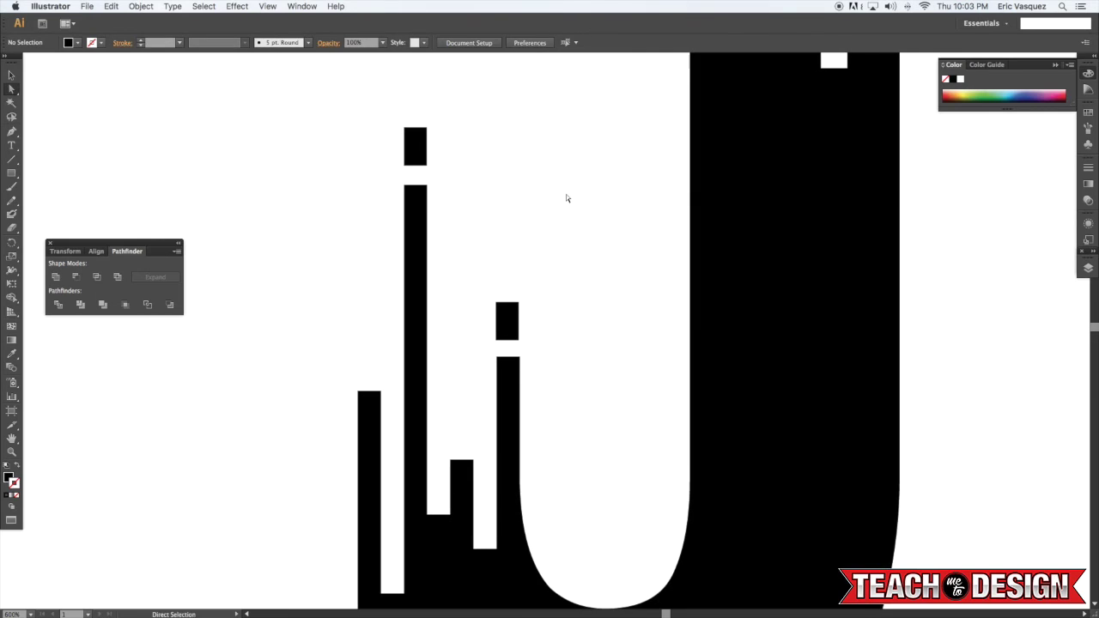
# - Draw a black circle about 6.63 px wide over the upper end of the block above the hook's second bar
pyautogui.press('super+equal')
pyautogui.moveTo(241, 137); pyautogui.dragTo(266, 270)
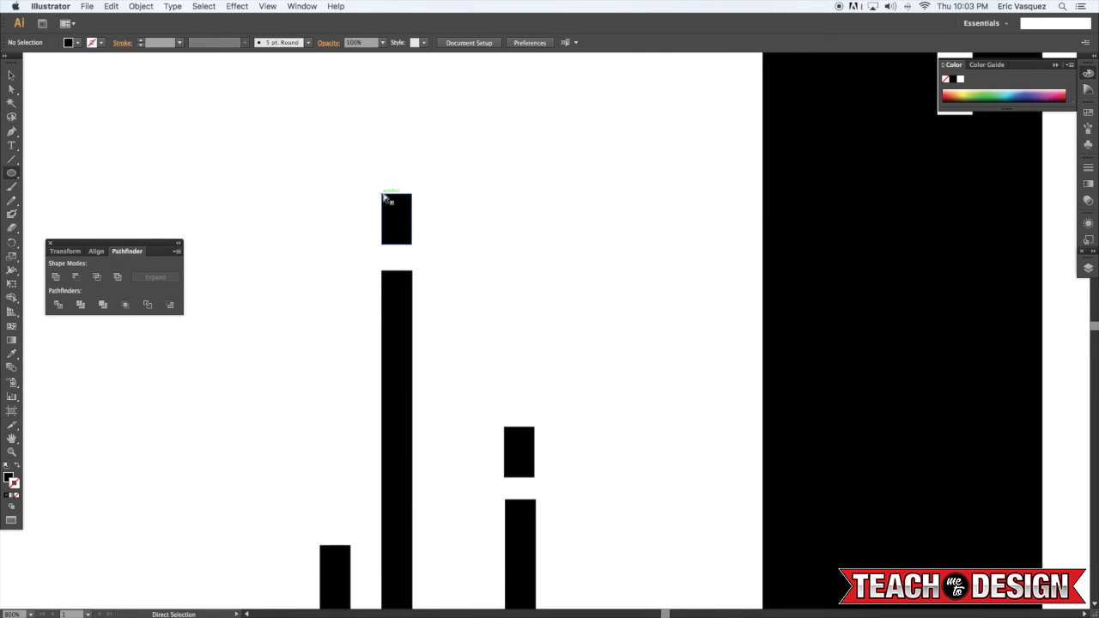
pyautogui.press('super+equal')
pyautogui.moveTo(358, 152); pyautogui.dragTo(414, 248)
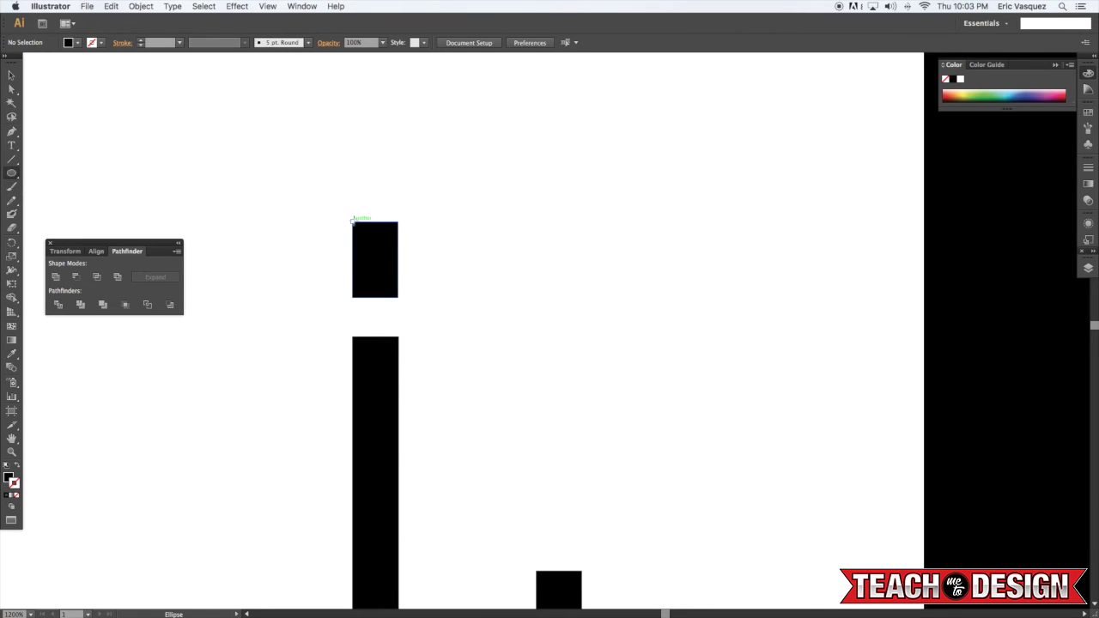
pyautogui.moveTo(352, 222); pyautogui.dragTo(392, 267)
pyautogui.hscroll(-1, 399, 258)
# - Move the circle up and centre it on the block's top edge to round off that end
pyautogui.press('v')
pyautogui.press('Up')
pyautogui.press('Up')
pyautogui.press('Up')
pyautogui.press('Up')
pyautogui.click(409, 259)
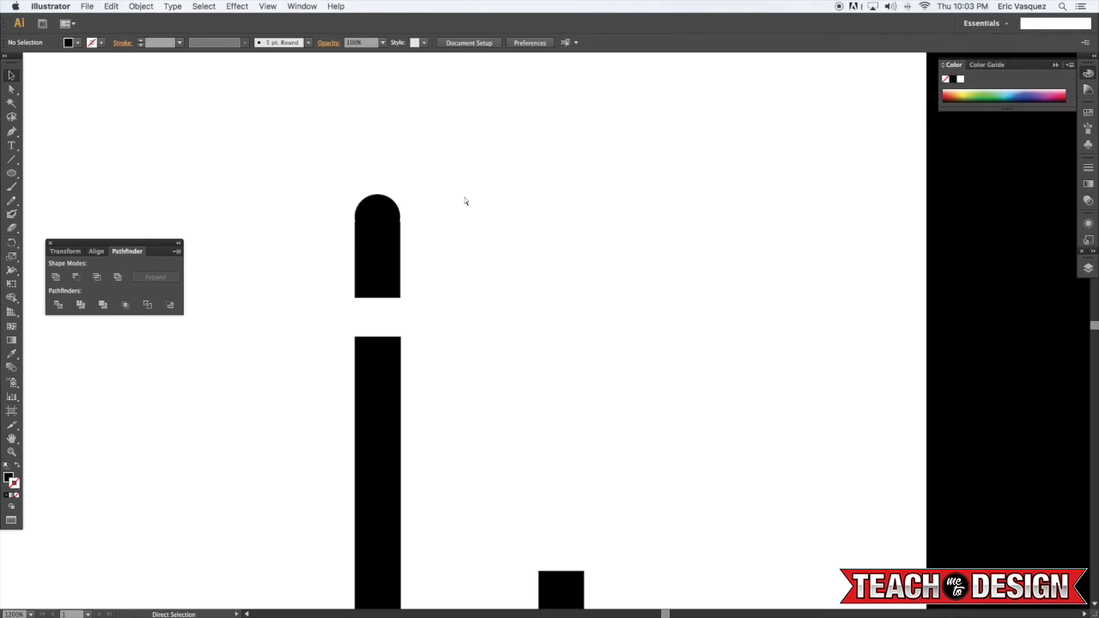
pyautogui.press('super+plus')
pyautogui.press('super+plus')
pyautogui.moveTo(388, 193); pyautogui.dragTo(606, 294)
pyautogui.click(431, 195)
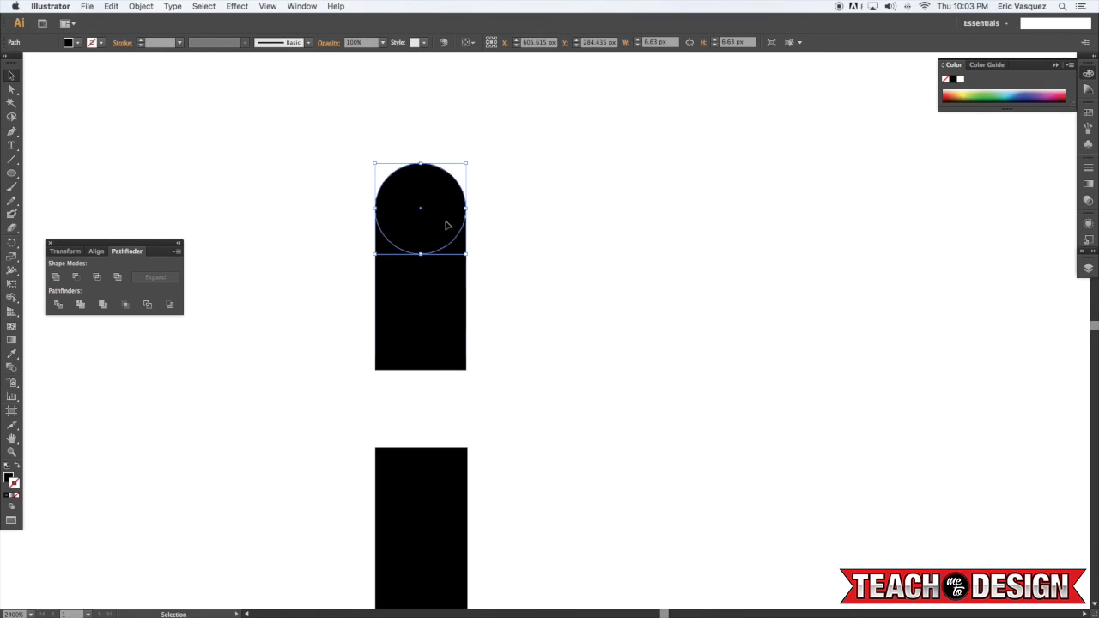
pyautogui.moveTo(466, 255); pyautogui.dragTo(467, 257)
# - Copy the circle onto the block's bottom edge and place a spare copy beside the block
pyautogui.moveTo(456, 194); pyautogui.dragTo(438, 346)
pyautogui.click(540, 215)
pyautogui.moveTo(428, 199); pyautogui.dragTo(685, 199)
pyautogui.click(515, 174)
# - Unite the block and its two end circles into one rounded capsule, leaving out the J and the spare circle
pyautogui.moveTo(496, 156); pyautogui.dragTo(355, 411)
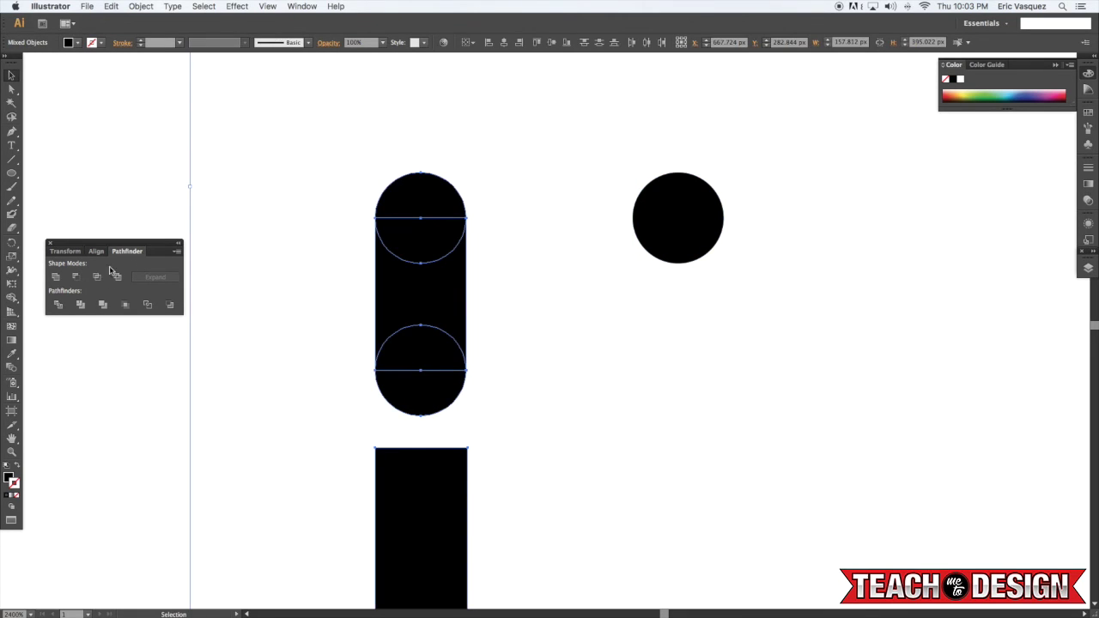
pyautogui.press('super+shift+a')
pyautogui.press('a')
pyautogui.moveTo(338, 145); pyautogui.dragTo(534, 423)
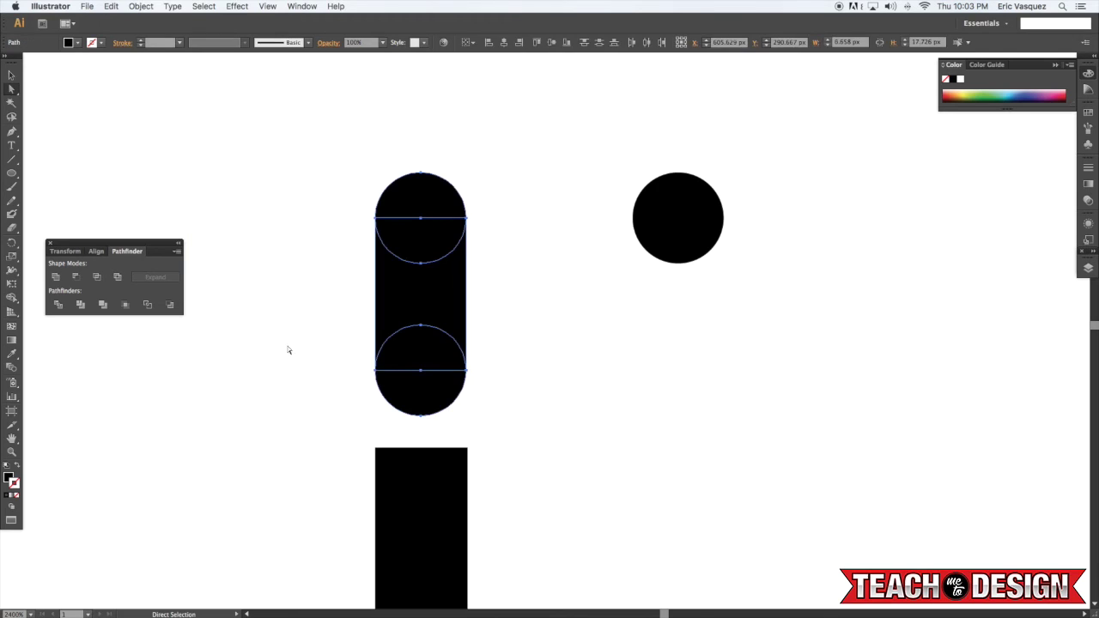
pyautogui.click(57, 277)
pyautogui.press('super+shift+a')
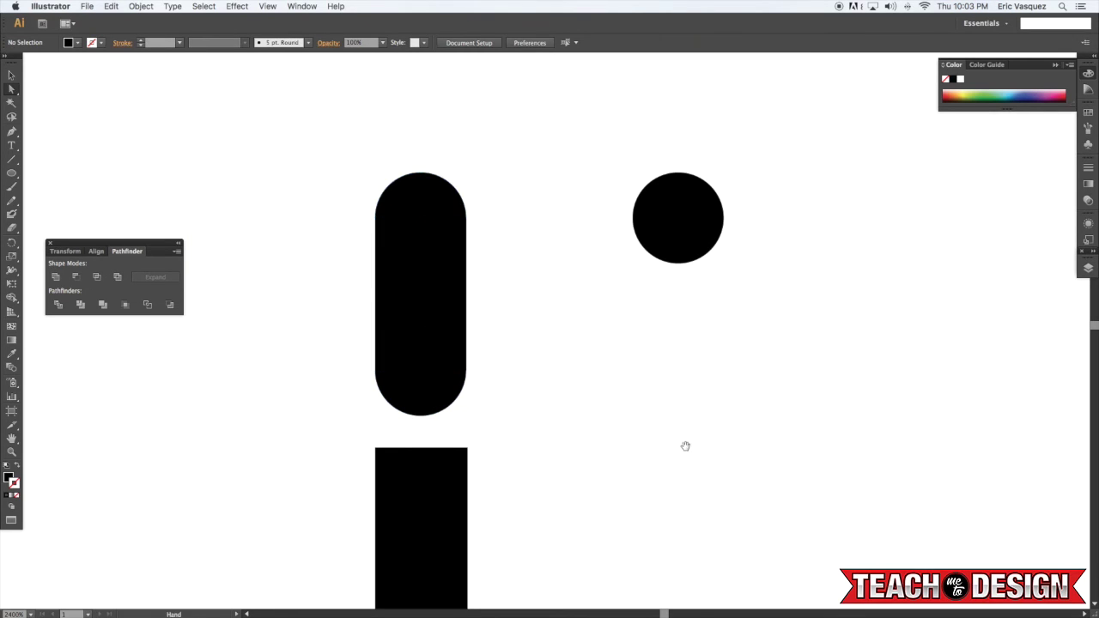
# - Move the spare circle onto the top edge of the hook's second bar to round its end
pyautogui.moveTo(684, 444); pyautogui.dragTo(629, 262)
pyautogui.moveTo(615, 69); pyautogui.dragTo(359, 294)
pyautogui.click(534, 275)
pyautogui.click(388, 252)
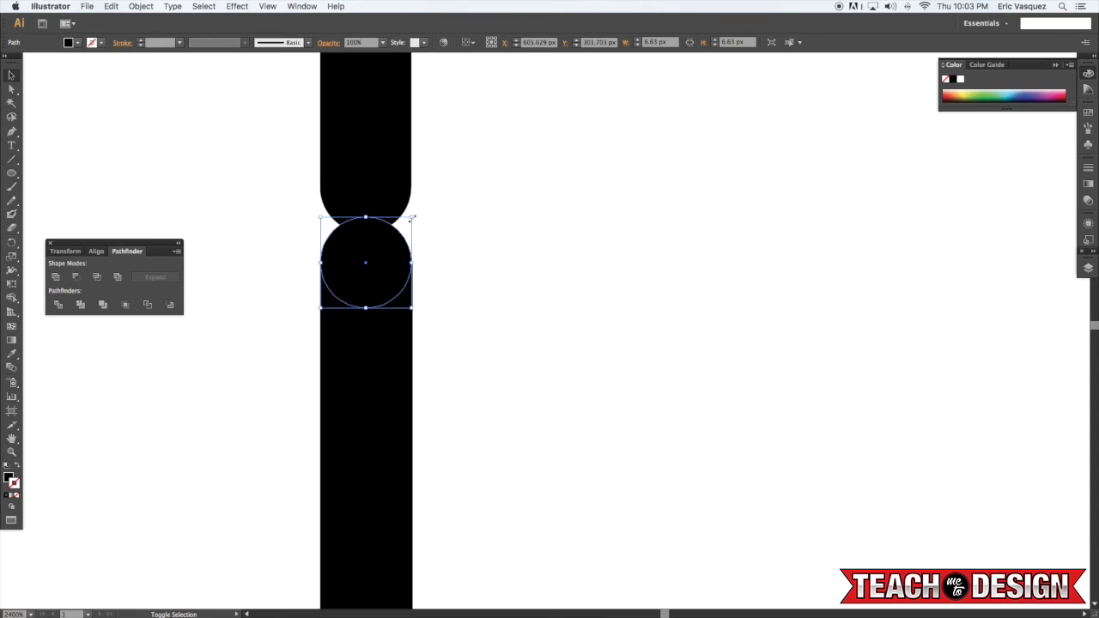
pyautogui.click(488, 224)
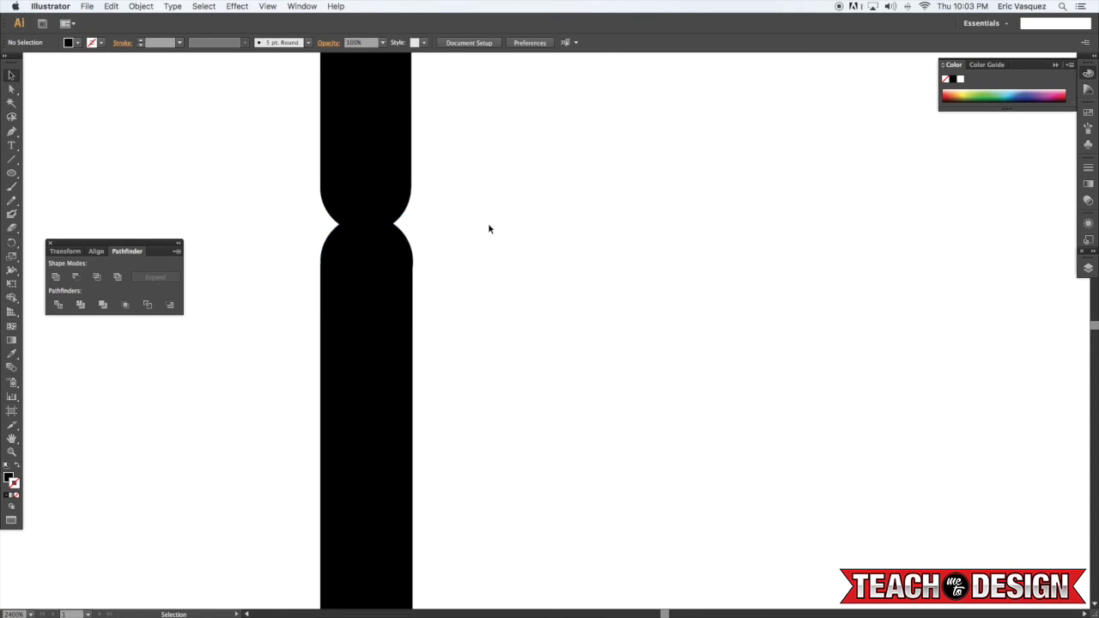
# - Enlarge the circle on the second bar to 6.724 px so it matches the bar's full width
pyautogui.click(380, 250)
pyautogui.moveTo(414, 215); pyautogui.dragTo(414, 216)
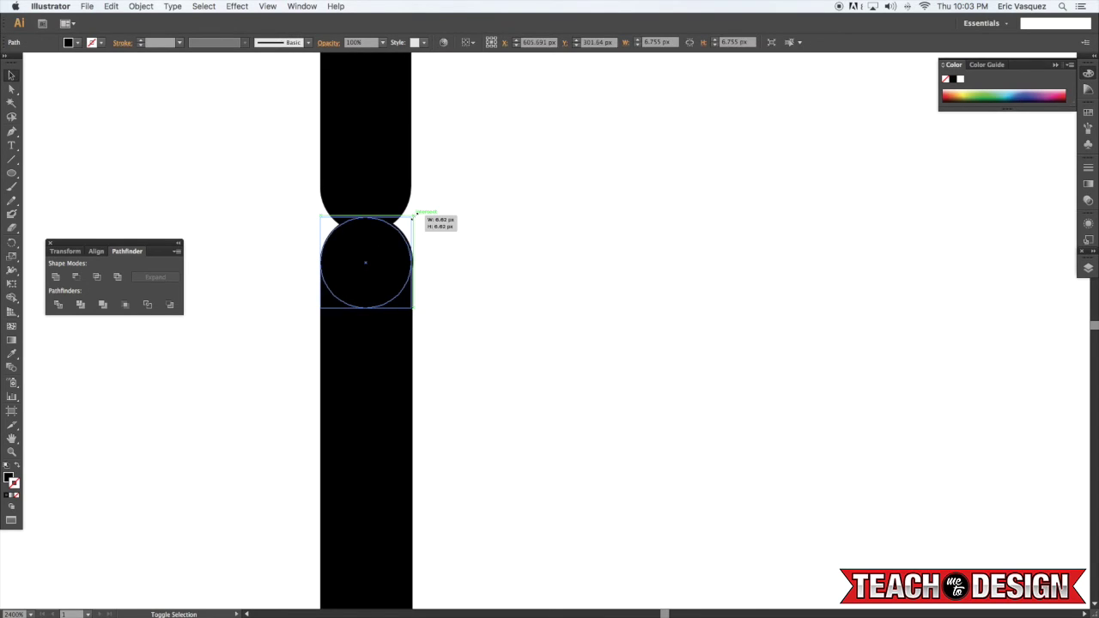
pyautogui.click(474, 260)
pyautogui.click(381, 258)
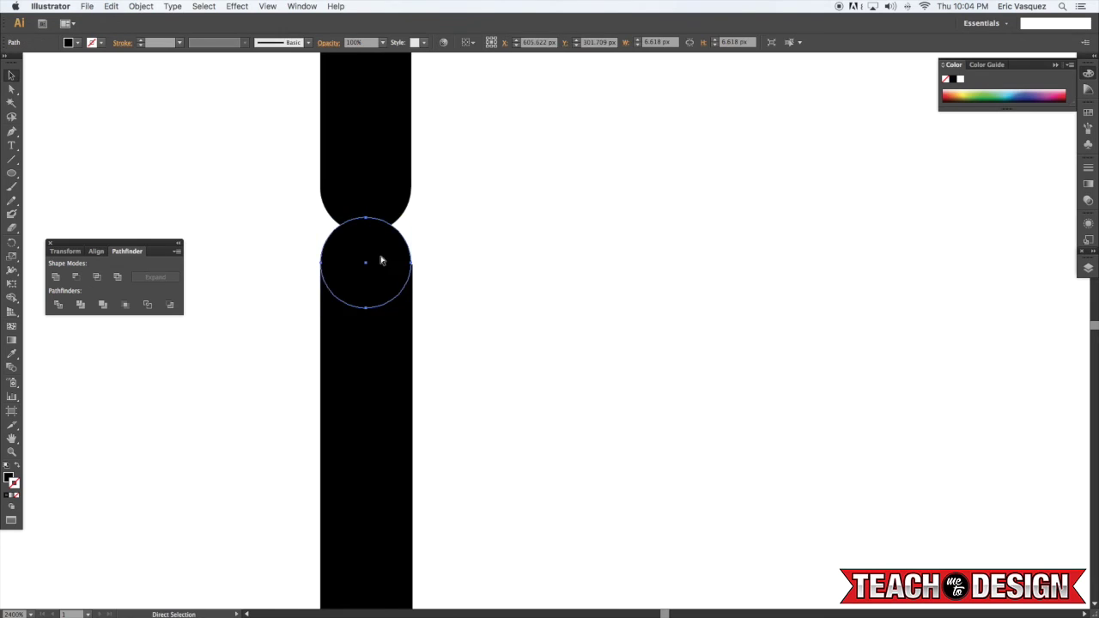
pyautogui.press('super+equal')
pyautogui.press('super+equal')
pyautogui.moveTo(455, 297); pyautogui.dragTo(673, 387)
pyautogui.moveTo(491, 380); pyautogui.dragTo(495, 384)
pyautogui.press('a')
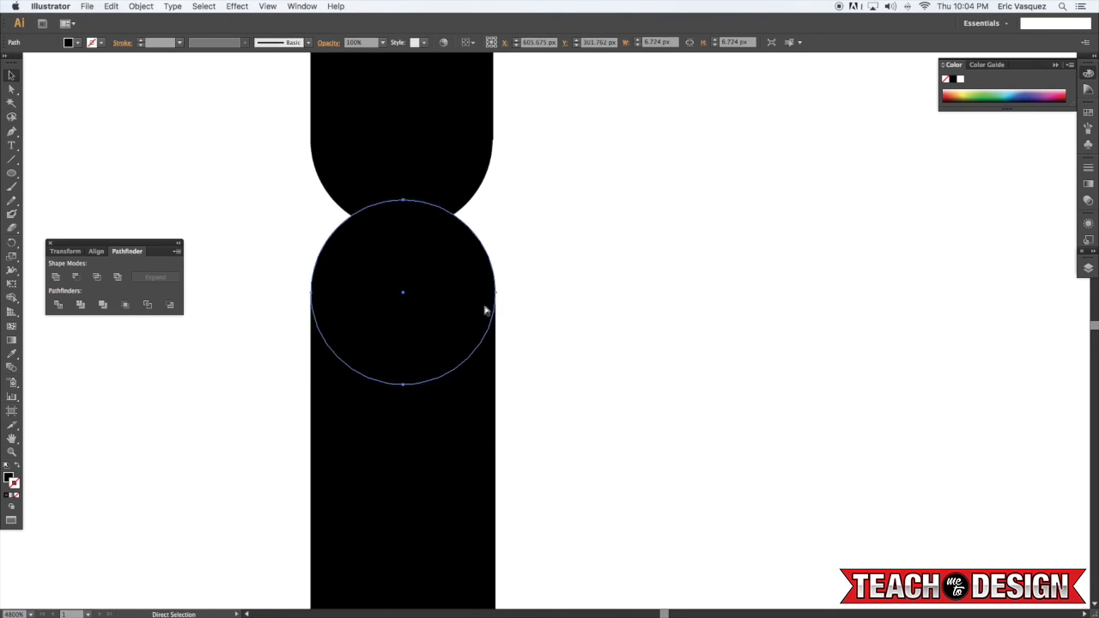
# - Copy the second bar's end circle to the empty space beside the hook's rightmost bar
pyautogui.press('super+minus')
pyautogui.press('super+minus')
pyautogui.press('super+minus')
pyautogui.press('super+minus')
pyautogui.press('super+minus')
pyautogui.keyDown('shift'); pyautogui.click(516, 347); pyautogui.keyUp('shift')
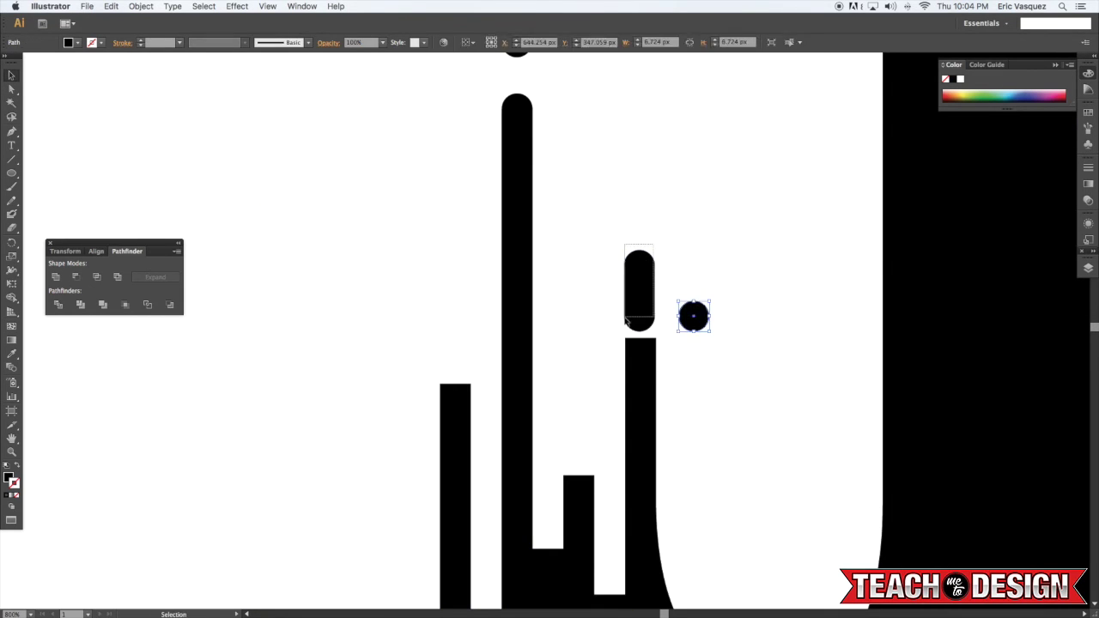
# - Raise the rounded block above the hook's rightmost bar and move the spare circle onto that bar's top edge
pyautogui.moveTo(756, 301); pyautogui.dragTo(711, 231)
pyautogui.press('Up')
pyautogui.press('Up')
pyautogui.click(712, 231)
pyautogui.moveTo(642, 233); pyautogui.dragTo(591, 260)
# - Fit the circle to the rightmost bar's width and place a spare copy above the hook's short third bar
pyautogui.press('super+equal')
pyautogui.press('super+equal')
pyautogui.press('super+equal')
pyautogui.moveTo(682, 90); pyautogui.dragTo(627, 214)
pyautogui.click(706, 239)
pyautogui.press('super+equal')
pyautogui.click(525, 191)
pyautogui.moveTo(464, 143); pyautogui.dragTo(464, 141)
pyautogui.click(690, 252)
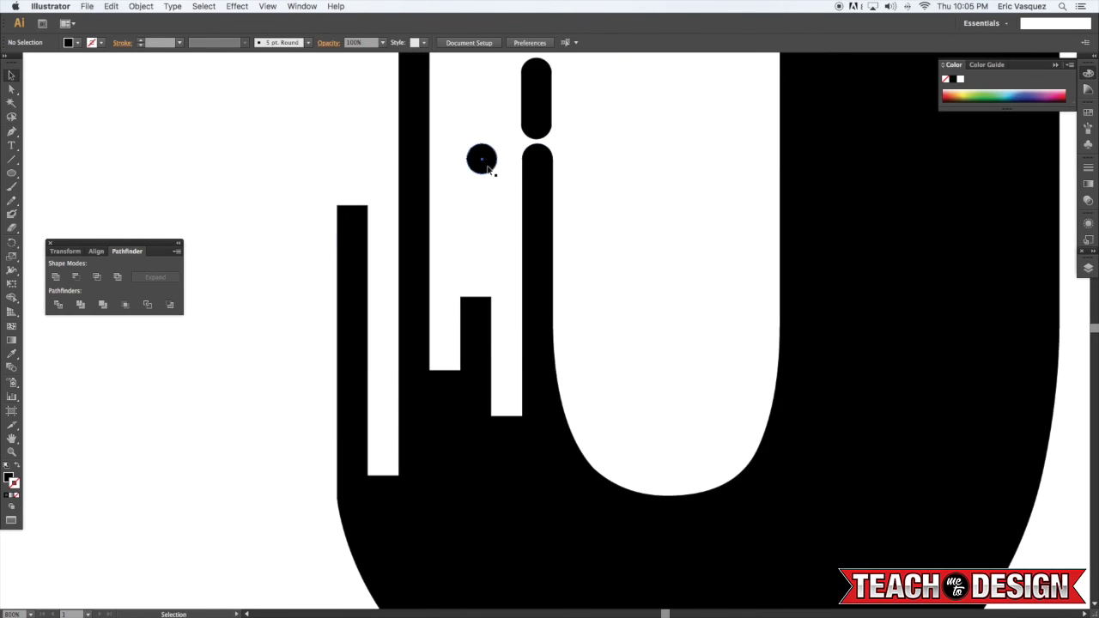
# - Set the spare circle on the top edge of the hook's third bar and size it to about 6.77 px to match the bar
pyautogui.press('super+equal')
pyautogui.moveTo(350, 230); pyautogui.dragTo(348, 228)
pyautogui.click(489, 258)
pyautogui.press('super+equal')
pyautogui.press('super+equal')
pyautogui.press('super+equal')
pyautogui.moveTo(549, 206); pyautogui.dragTo(549, 216)
pyautogui.moveTo(608, 98); pyautogui.dragTo(608, 103)
pyautogui.click(652, 206)
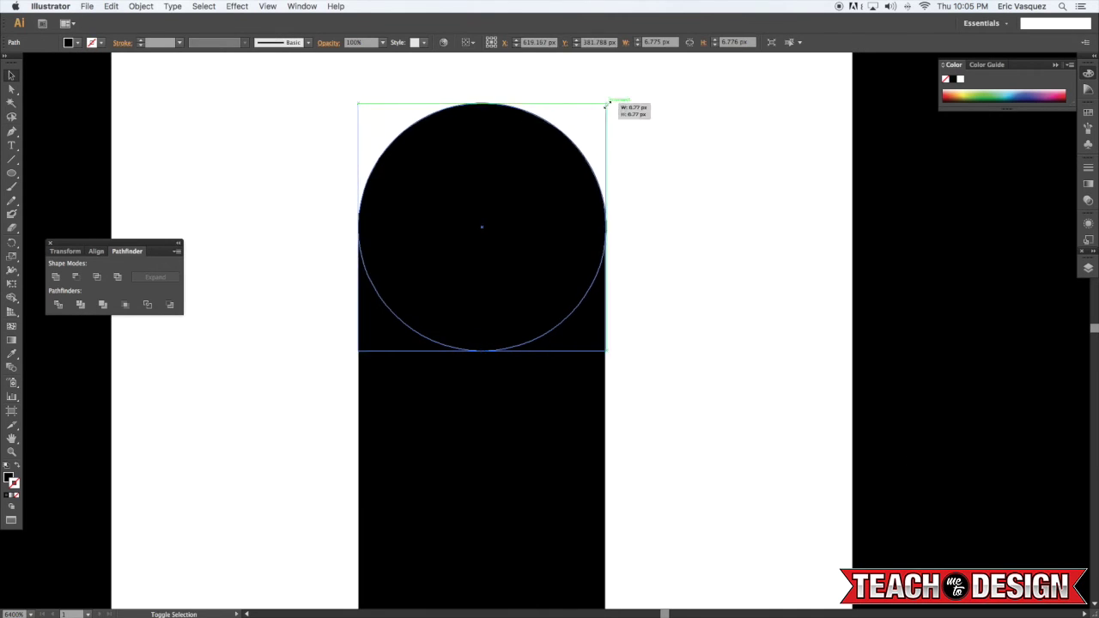
pyautogui.click(661, 206)
# - Copy the third bar's circle onto the top edge of the hook's leftmost bar to round its end
pyautogui.press('super+minus')
pyautogui.press('super+minus')
pyautogui.press('super+minus')
pyautogui.press('super+minus')
pyautogui.press('super+minus')
pyautogui.moveTo(541, 421); pyautogui.dragTo(356, 284)
# - Copy the third bar's circle to the bottom of the gap before it and fill the copy white with the Eyedropper
pyautogui.moveTo(512, 327); pyautogui.dragTo(491, 221)
pyautogui.moveTo(519, 339); pyautogui.dragTo(474, 455)
pyautogui.press('i')
pyautogui.click(584, 472)
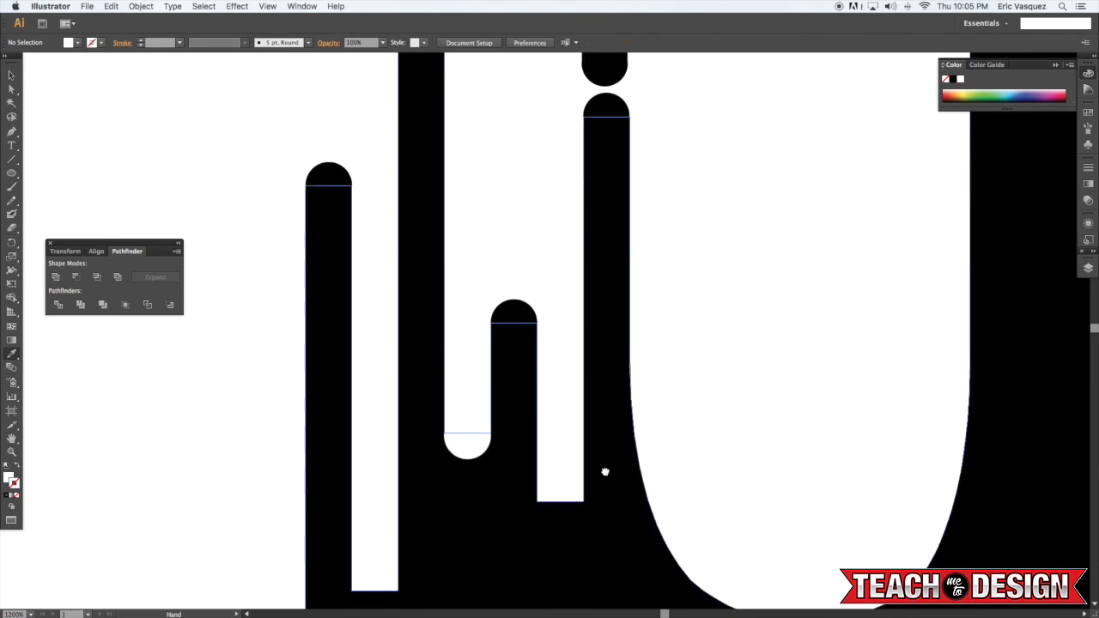
# - Align the white circle with the bottom of the hook's second gap and enlarge it to the gap's full width
pyautogui.press('super+equal')
pyautogui.press('super+equal')
pyautogui.press('super+equal')
pyautogui.moveTo(498, 296); pyautogui.dragTo(498, 286)
pyautogui.press('super+equal')
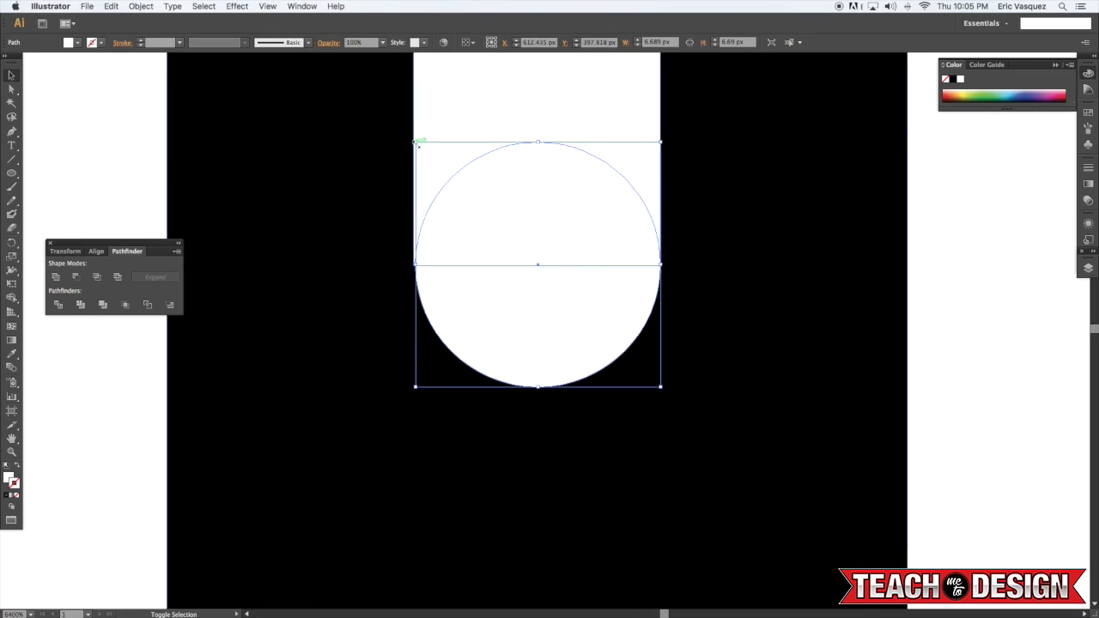
pyautogui.moveTo(414, 141); pyautogui.dragTo(413, 139)
pyautogui.moveTo(501, 352); pyautogui.dragTo(500, 344)
pyautogui.click(754, 339)
# - Delete the white circle in the hook's second gap and redraw it with the Ellipse tool to fit the gap's width
pyautogui.press('super+minus')
pyautogui.press('super+minus')
pyautogui.press('super+minus')
pyautogui.press('super+equal')
pyautogui.press('super+equal')
pyautogui.press('super+equal')
pyautogui.click(534, 311)
pyautogui.moveTo(590, 305); pyautogui.dragTo(590, 269)
pyautogui.press('Delete')
pyautogui.press('l')
pyautogui.moveTo(411, 239)
pyautogui.mouseDown()
pyautogui.moveTo(582, 353)
pyautogui.moveTo(652, 276)
pyautogui.mouseUp()
pyautogui.press('v')
pyautogui.moveTo(644, 355); pyautogui.dragTo(659, 370)
pyautogui.click(760, 335)
# - Copy the white circle to the bottoms of the hook's first and third gaps
pyautogui.press('super+minus')
pyautogui.press('super+minus')
pyautogui.press('super+minus')
pyautogui.press('super+minus')
pyautogui.press('super+minus')
pyautogui.press('super+minus')
pyautogui.moveTo(554, 324); pyautogui.dragTo(494, 430)
pyautogui.moveTo(493, 431); pyautogui.dragTo(617, 366)
pyautogui.click(686, 348)
# - Bring a circle over to the J's stem, enlarge it for the wider gaps there and fill it white
pyautogui.moveTo(629, 195); pyautogui.dragTo(507, 562)
pyautogui.click(515, 414)
pyautogui.moveTo(515, 319); pyautogui.dragTo(667, 146)
pyautogui.moveTo(667, 147); pyautogui.dragTo(743, 218)
pyautogui.moveTo(758, 233); pyautogui.dragTo(764, 240)
pyautogui.click(960, 79)
pyautogui.moveTo(747, 230); pyautogui.dragTo(746, 133)
pyautogui.moveTo(746, 86); pyautogui.dragTo(773, 360)
pyautogui.moveTo(787, 292); pyautogui.dragTo(668, 187)
# - Align the white circle, about 7.65 px wide, with the bottom of the stem's middle gap
pyautogui.press('super+equal')
pyautogui.press('super+equal')
pyautogui.press('super+equal')
pyautogui.press('super+shift+a')
pyautogui.moveTo(731, 344); pyautogui.dragTo(732, 335)
pyautogui.moveTo(680, 362); pyautogui.dragTo(676, 366)
pyautogui.press('super+equal')
pyautogui.press('super+equal')
pyautogui.press('super+equal')
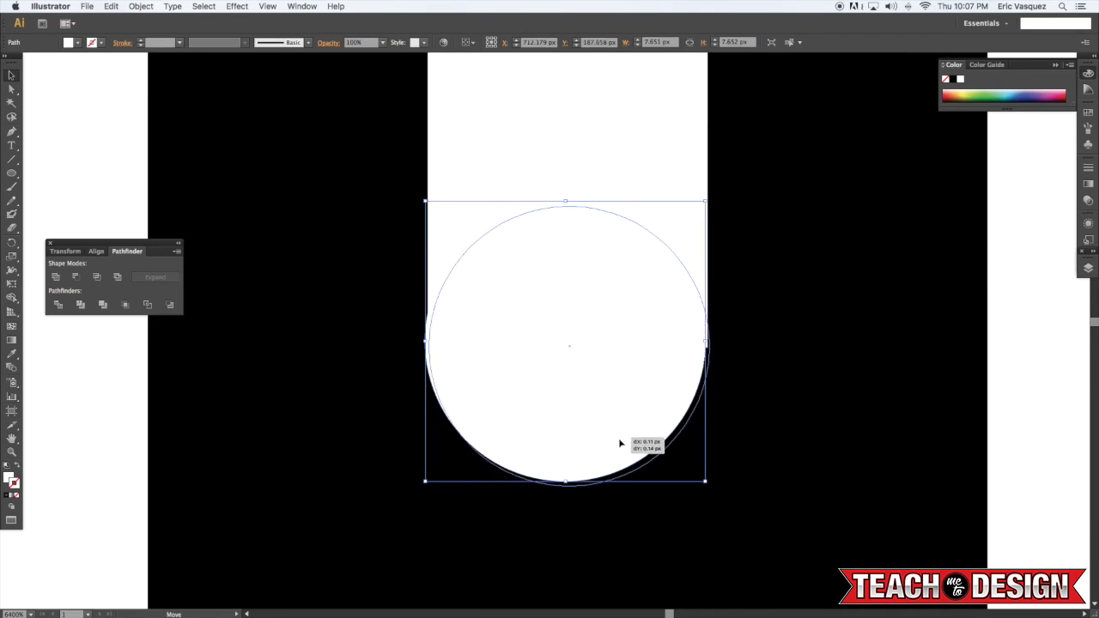
pyautogui.moveTo(615, 436); pyautogui.dragTo(616, 445)
pyautogui.press('super+shift+a')
# - Copy the white circle to the bottoms of the stem's other gaps and align it with the gap edges
pyautogui.press('super+minus')
pyautogui.press('super+minus')
pyautogui.press('super+minus')
pyautogui.press('super+minus')
pyautogui.press('super+minus')
pyautogui.keyDown('alt'); pyautogui.moveTo(542, 346); pyautogui.dragTo(437, 551); pyautogui.keyUp('alt')
pyautogui.press('super+equal')
pyautogui.press('super+equal')
pyautogui.press('super+equal')
pyautogui.moveTo(468, 421); pyautogui.dragTo(463, 421)
pyautogui.press('super+minus')
pyautogui.press('super+minus')
pyautogui.press('super+minus')
pyautogui.press('super+minus')
pyautogui.press('super+minus')
pyautogui.press('super+minus')
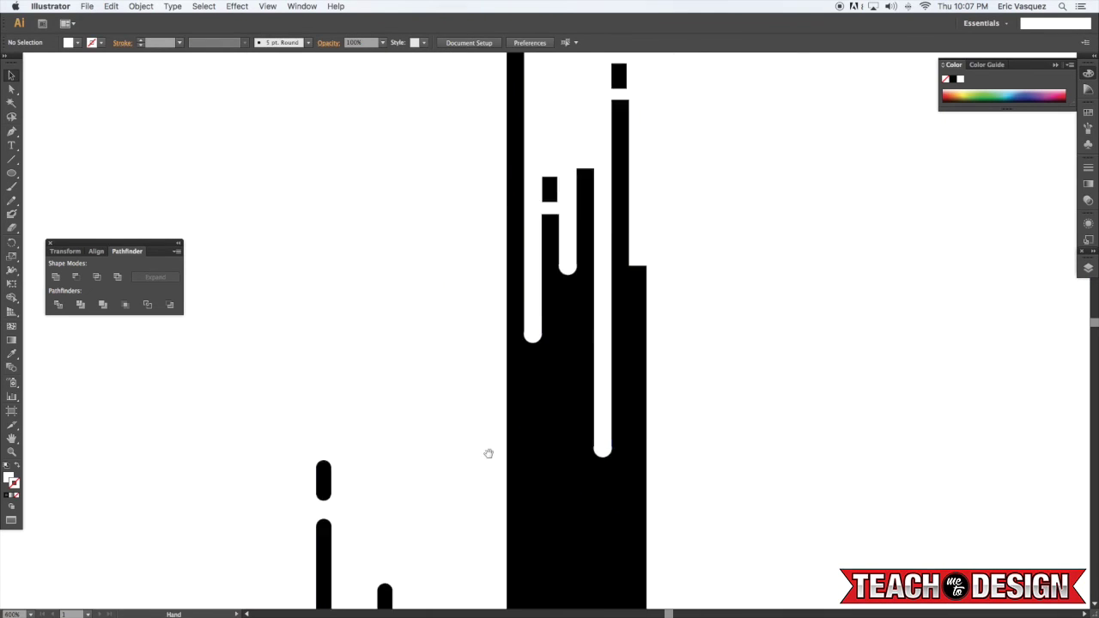
# - Delete the two square-ended blocks above the stem's second and fourth bars
pyautogui.moveTo(550, 258); pyautogui.dragTo(542, 434)
pyautogui.click(611, 254)
pyautogui.keyDown('shift'); pyautogui.click(545, 364); pyautogui.keyUp('shift')
pyautogui.press('Delete')
# - Copy the hook's rounded block above the stem's second and fourth bars, scaled to the stem bars' width
pyautogui.moveTo(562, 342); pyautogui.dragTo(635, 283)
pyautogui.moveTo(391, 588); pyautogui.dragTo(625, 372)
pyautogui.keyDown('alt'); pyautogui.keyDown('shift'); pyautogui.moveTo(621, 256); pyautogui.dragTo(622, 238); pyautogui.keyUp('shift'); pyautogui.keyUp('alt')
pyautogui.moveTo(621, 238); pyautogui.dragTo(692, 186)
pyautogui.press('super+shift+a')
# - Round the tops of the stem's first, third and fourth bars with black circles matched to the bar width
pyautogui.press('super+equal')
pyautogui.press('super+equal')
pyautogui.press('super+equal')
pyautogui.press('super+equal')
pyautogui.moveTo(858, 171); pyautogui.dragTo(728, 411)
pyautogui.moveTo(693, 376); pyautogui.dragTo(692, 341)
pyautogui.moveTo(754, 308); pyautogui.dragTo(764, 140)
pyautogui.moveTo(755, 155); pyautogui.dragTo(895, 190)
pyautogui.moveTo(873, 198); pyautogui.dragTo(625, 361)
pyautogui.moveTo(644, 357); pyautogui.dragTo(727, 479)
pyautogui.moveTo(738, 475); pyautogui.dragTo(630, 197)
pyautogui.press('super+shift+a')
pyautogui.press('super+minus')
pyautogui.press('super+minus')
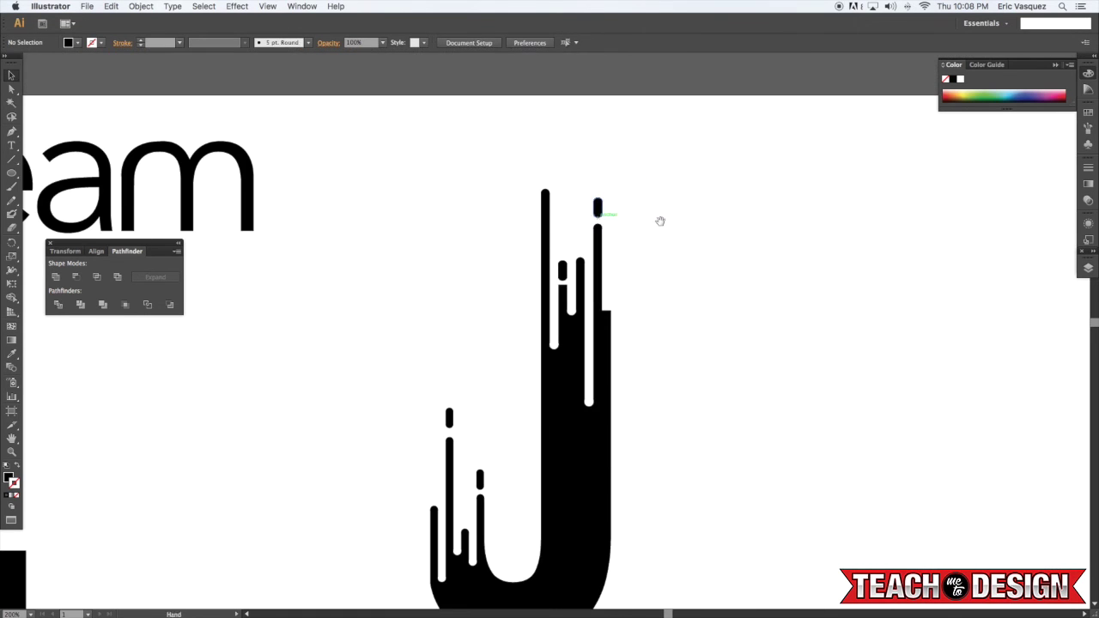
# - Enlarge the white circle in the hook's first gap so it spans the gap's full width
pyautogui.press('super+equal')
pyautogui.press('super+equal')
pyautogui.press('super+equal')
pyautogui.click(348, 355)
pyautogui.press('super+equal')
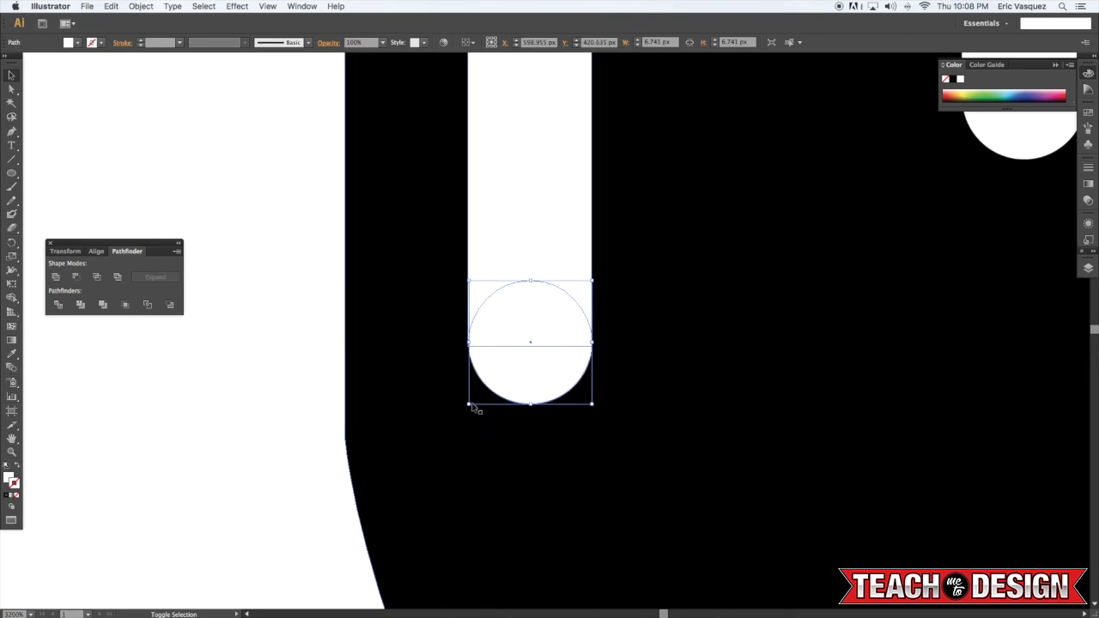
pyautogui.keyDown('shift'); pyautogui.moveTo(593, 406); pyautogui.dragTo(590, 410); pyautogui.keyUp('shift')
# - Align the white circle in the hook's third gap with the gap's bottom edge
pyautogui.moveTo(747, 94); pyautogui.dragTo(485, 440)
pyautogui.click(506, 308)
pyautogui.moveTo(763, 459); pyautogui.dragTo(762, 468)
pyautogui.click(966, 354)
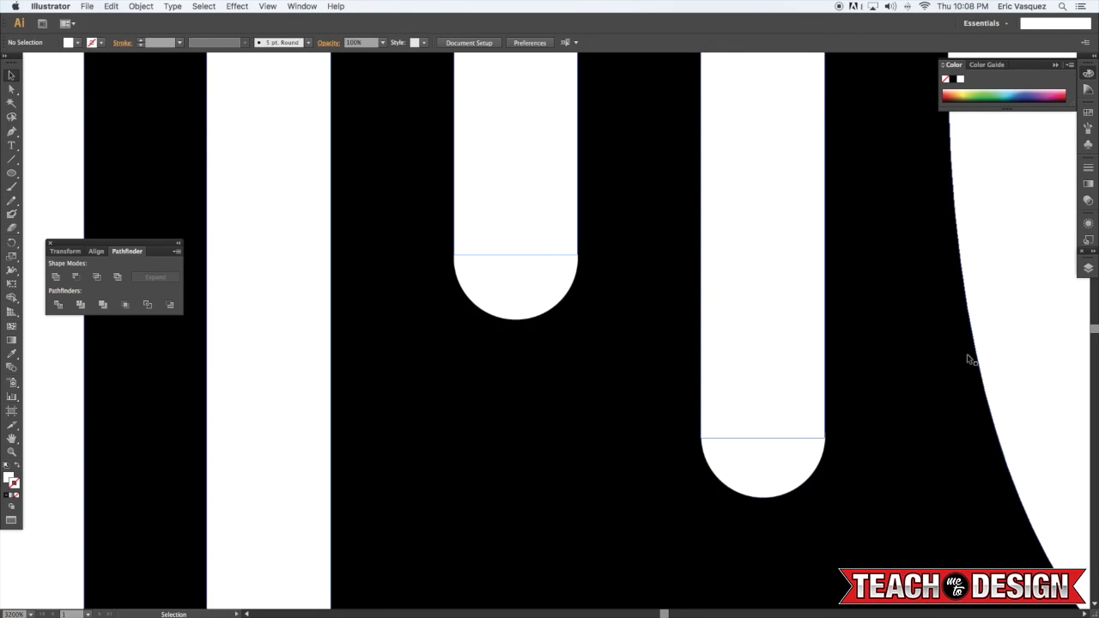
# - Select the J with its black end circles and blocks, leaving out the white gap circles, and unite them into one shape
pyautogui.press('super+minus')
pyautogui.press('super+minus')
pyautogui.press('super+minus')
pyautogui.press('super+minus')
pyautogui.press('super+minus')
pyautogui.press('super+minus')
pyautogui.press('super+minus')
pyautogui.press('super+minus')
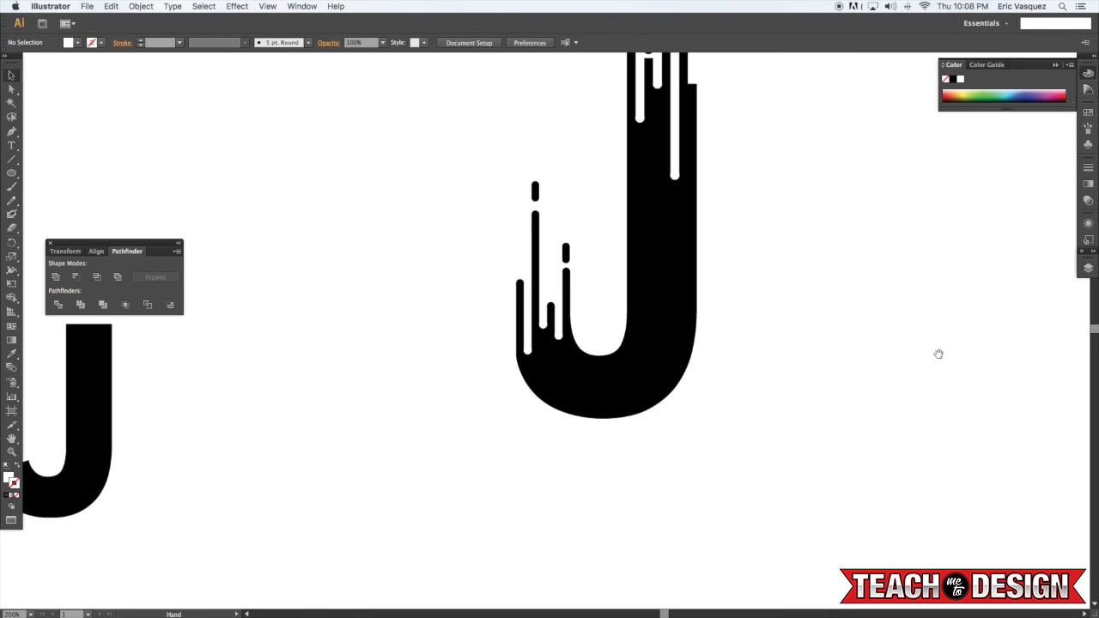
pyautogui.moveTo(787, 303); pyautogui.dragTo(767, 378)
pyautogui.moveTo(540, 154); pyautogui.dragTo(524, 238)
pyautogui.moveTo(431, 94); pyautogui.dragTo(742, 448)
pyautogui.moveTo(703, 307); pyautogui.dragTo(712, 383)
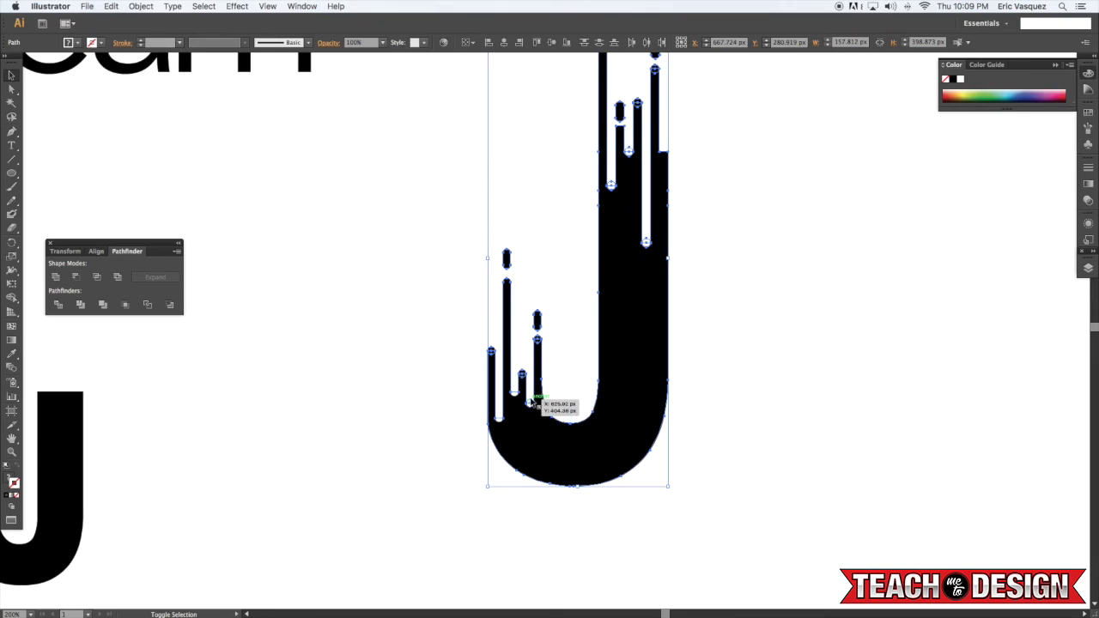
pyautogui.moveTo(616, 332); pyautogui.dragTo(618, 415)
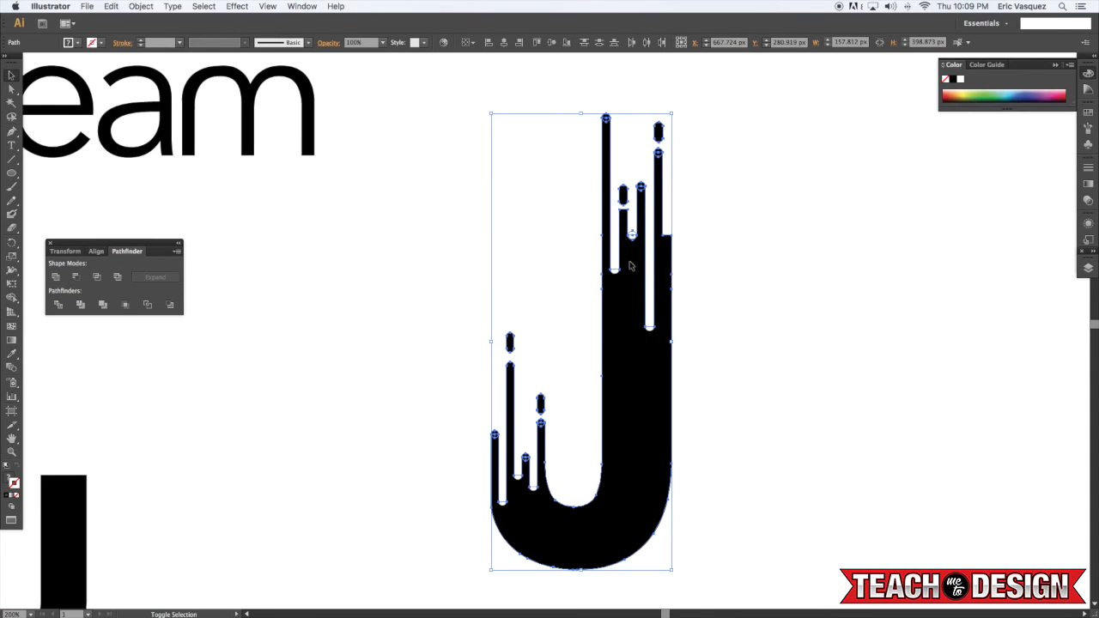
pyautogui.keyDown('shift'); pyautogui.click(635, 233); pyautogui.keyUp('shift')
pyautogui.hscroll(-4, 717, 206)
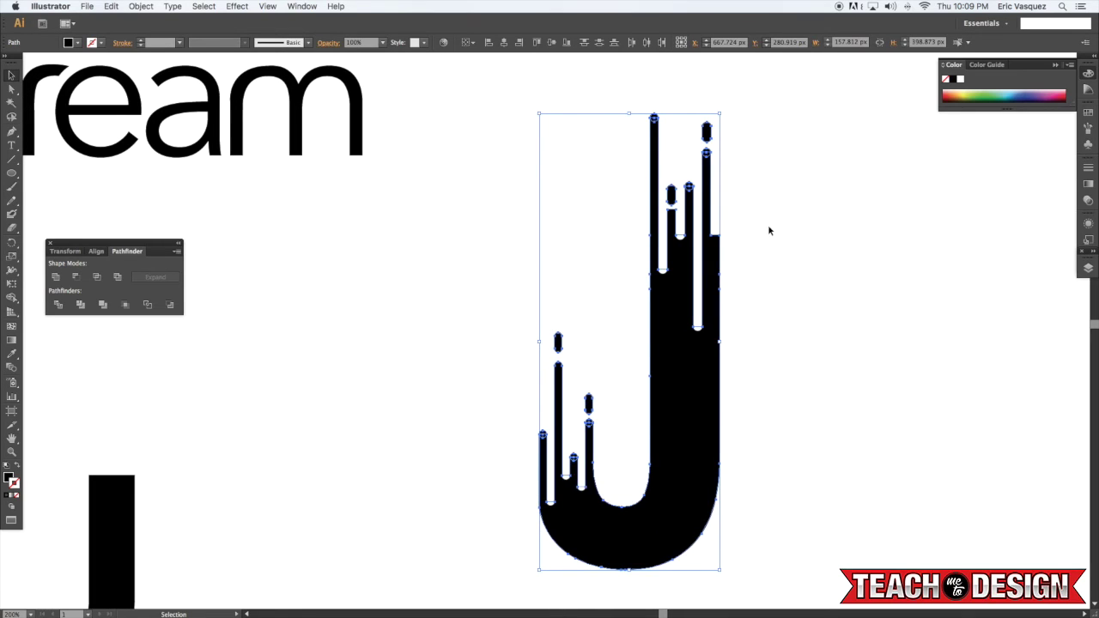
pyautogui.click(55, 277)
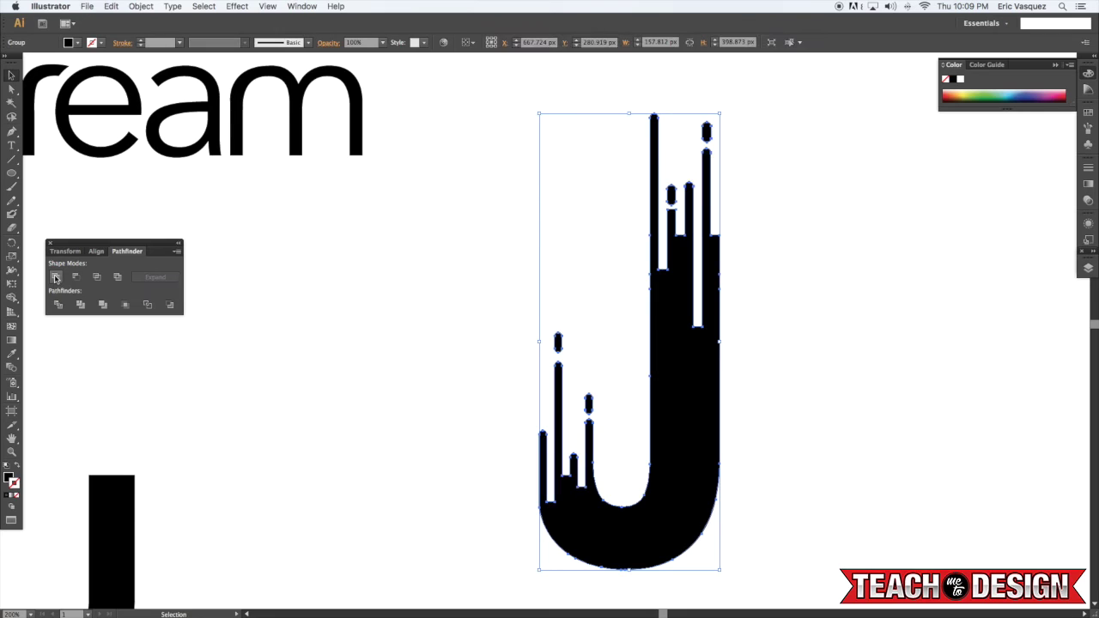
# - Send the united J behind the white circles and select the letter together with all of them
pyautogui.press('super+shift+bracketleft')
pyautogui.press('super+shift+a')
pyautogui.moveTo(780, 146); pyautogui.dragTo(447, 612)
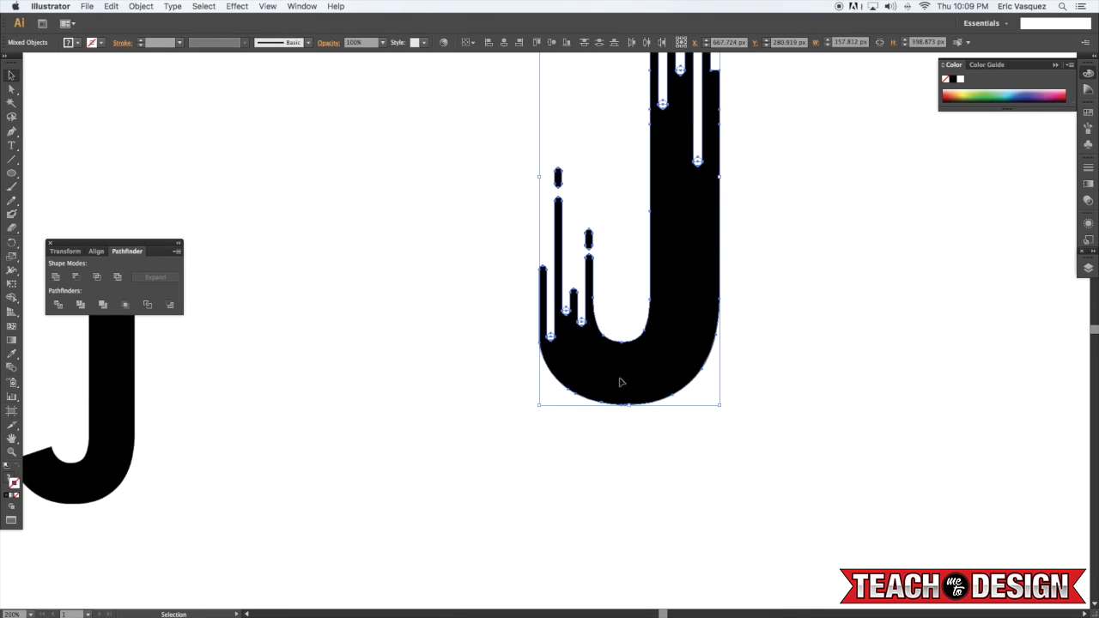
# - Select only the white circles in the J's gaps, group them and unite them into one shape
pyautogui.moveTo(642, 352); pyautogui.dragTo(576, 505)
pyautogui.scroll(-1, 613, 461)
pyautogui.keyDown('shift'); pyautogui.click(613, 461); pyautogui.keyUp('shift')
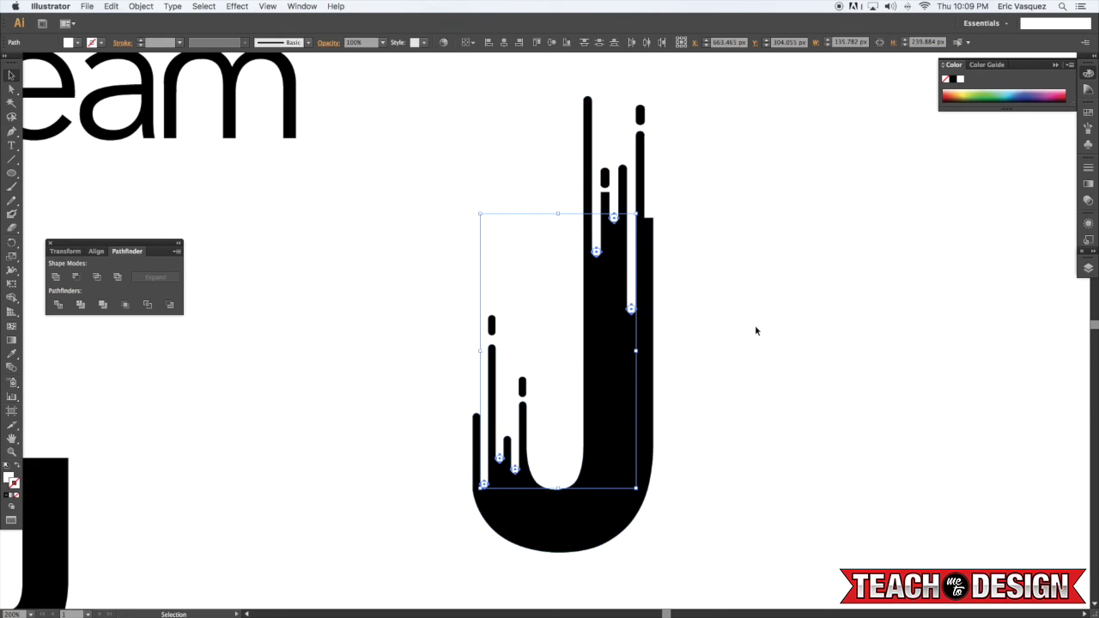
pyautogui.press('super+g')
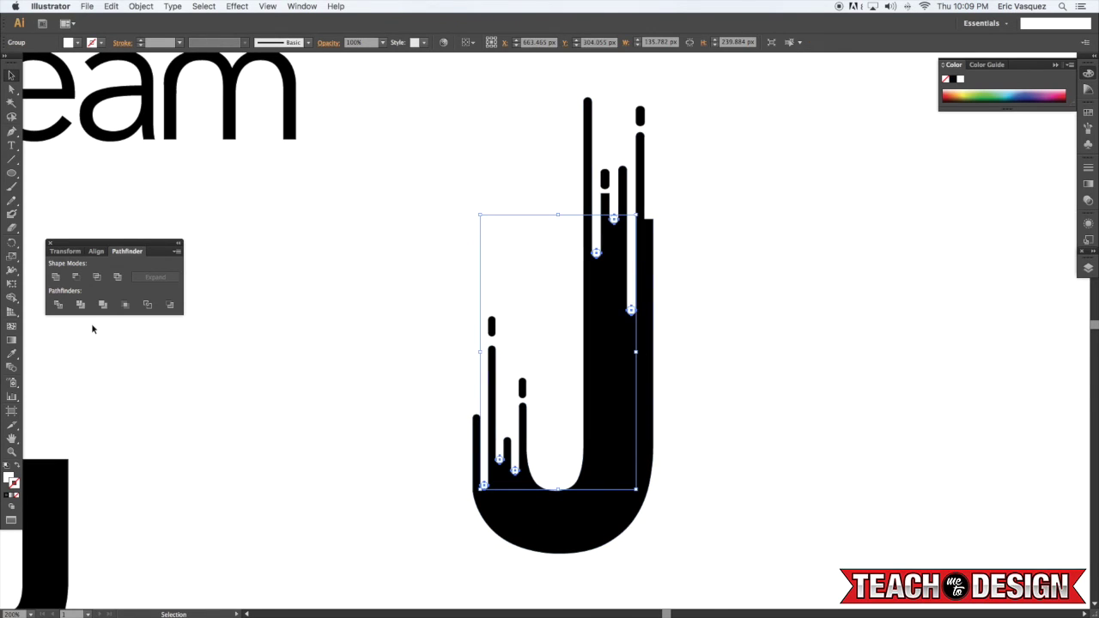
pyautogui.click(57, 278)
# - Try to subtract the united white circles from the J
pyautogui.keyDown('shift'); pyautogui.click(570, 529); pyautogui.keyUp('shift')
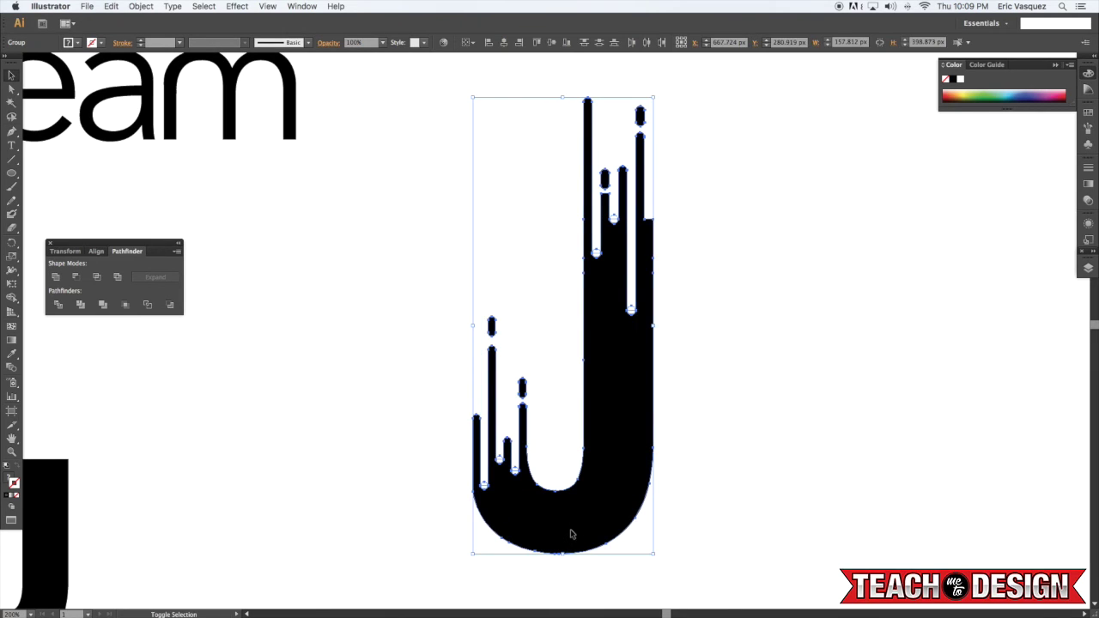
pyautogui.click(76, 277)
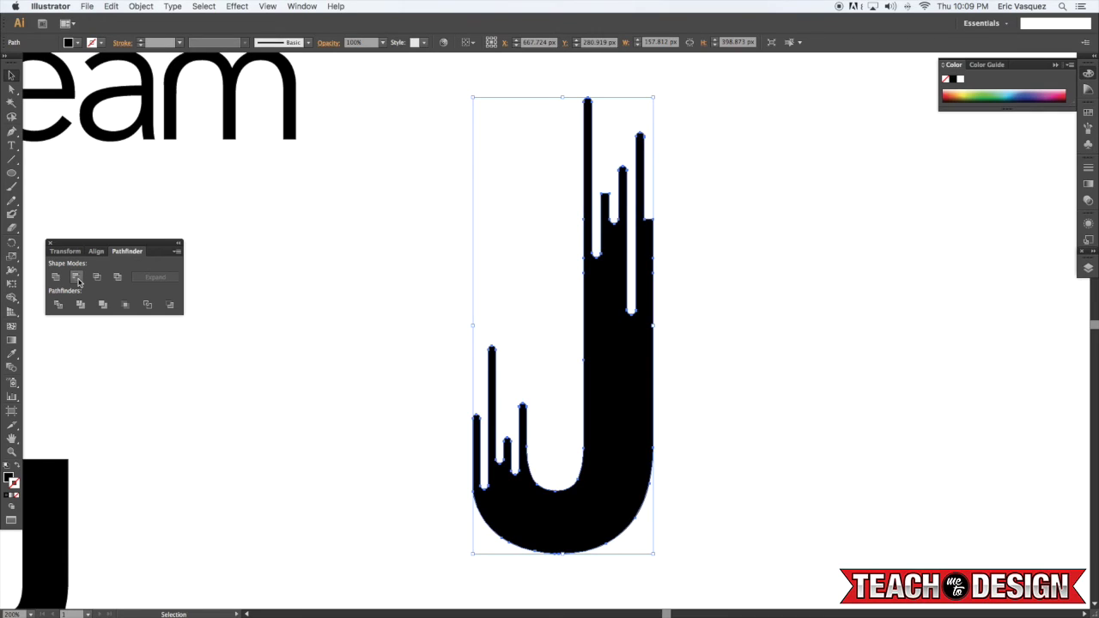
pyautogui.press('alt+super+3')
pyautogui.click(716, 362)
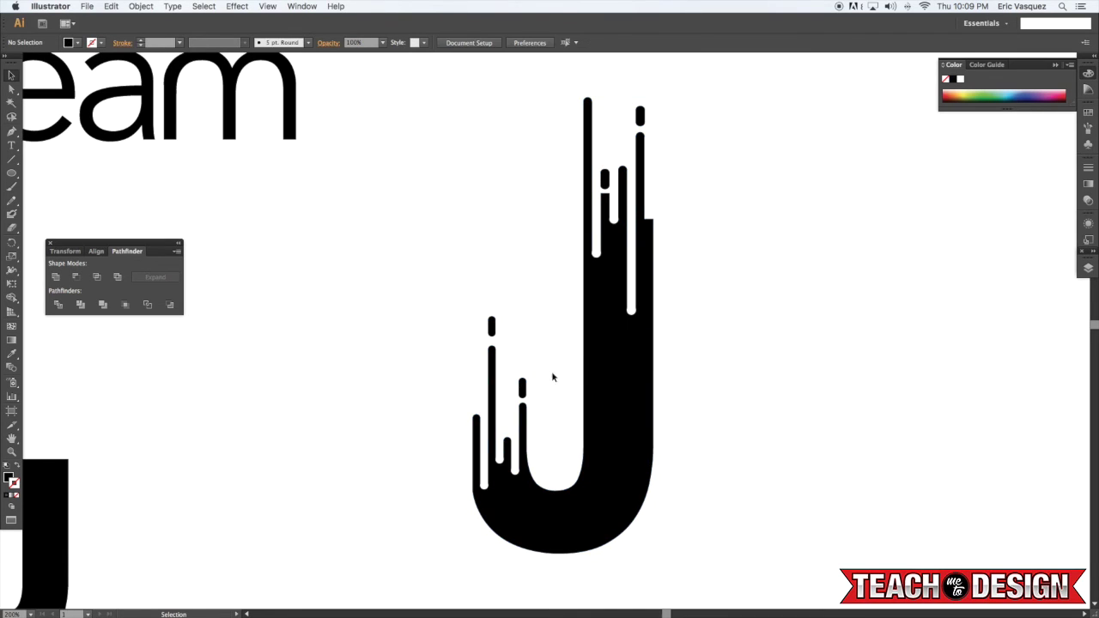
# - Copy the J group, paste the copy in front and ungroup it
pyautogui.click(522, 390)
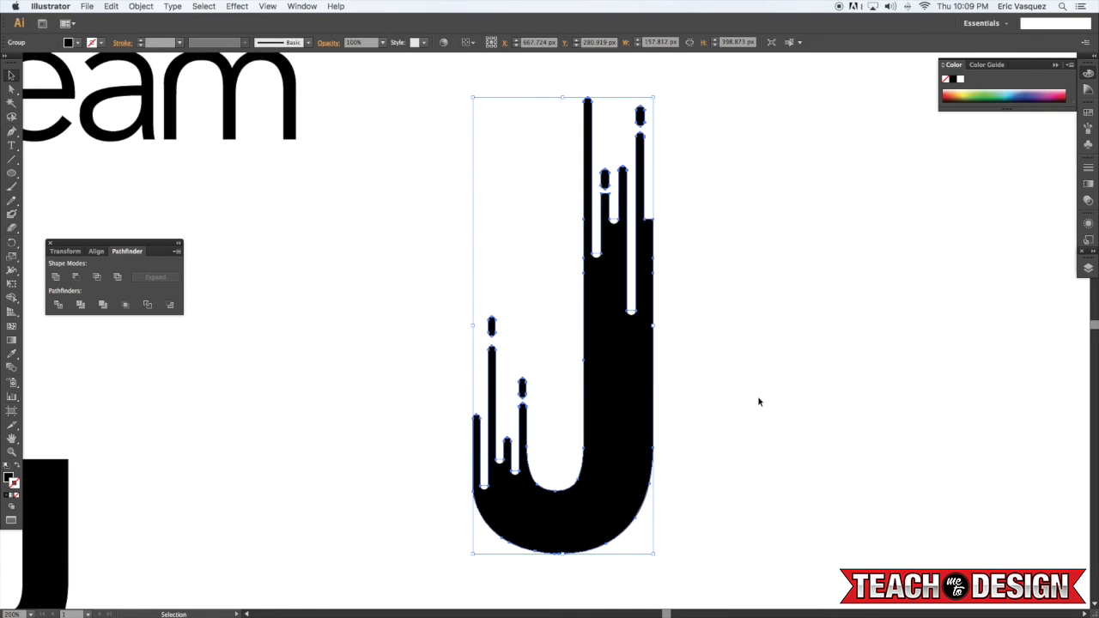
pyautogui.press('super+c')
pyautogui.press('super+f')
pyautogui.press('super+shift+g')
# - Select the four detached rounded blocks above the J's bars and lock them
pyautogui.click(786, 404)
pyautogui.click(492, 328)
pyautogui.keyDown('shift'); pyautogui.click(522, 388); pyautogui.keyUp('shift')
pyautogui.keyDown('shift'); pyautogui.click(639, 115); pyautogui.keyUp('shift')
pyautogui.keyDown('shift'); pyautogui.click(604, 178); pyautogui.keyUp('shift')
pyautogui.hscroll(-1, 678, 169)
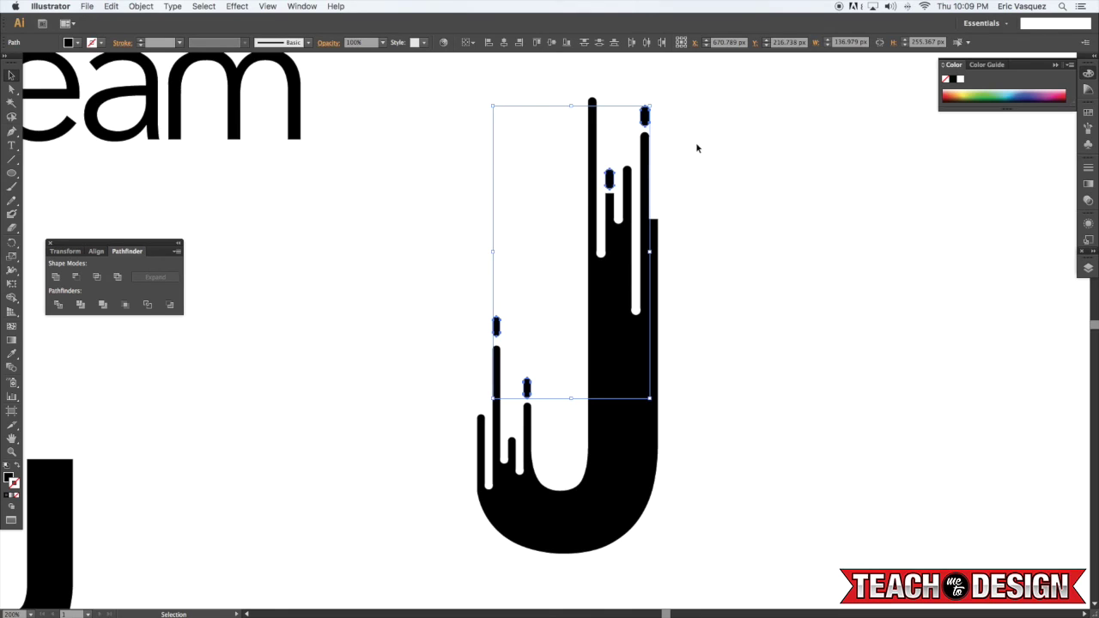
pyautogui.click(696, 146)
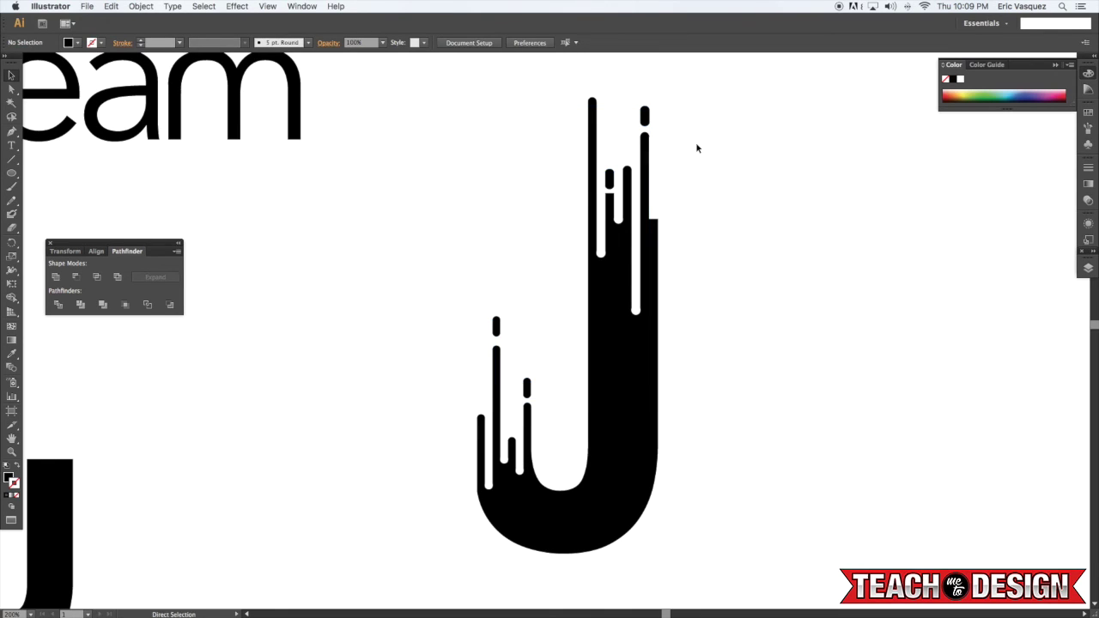
# - Select the J with its white gap circles, leaving out the detached blocks, and subtract the circles from the letter
pyautogui.moveTo(690, 99); pyautogui.dragTo(436, 522)
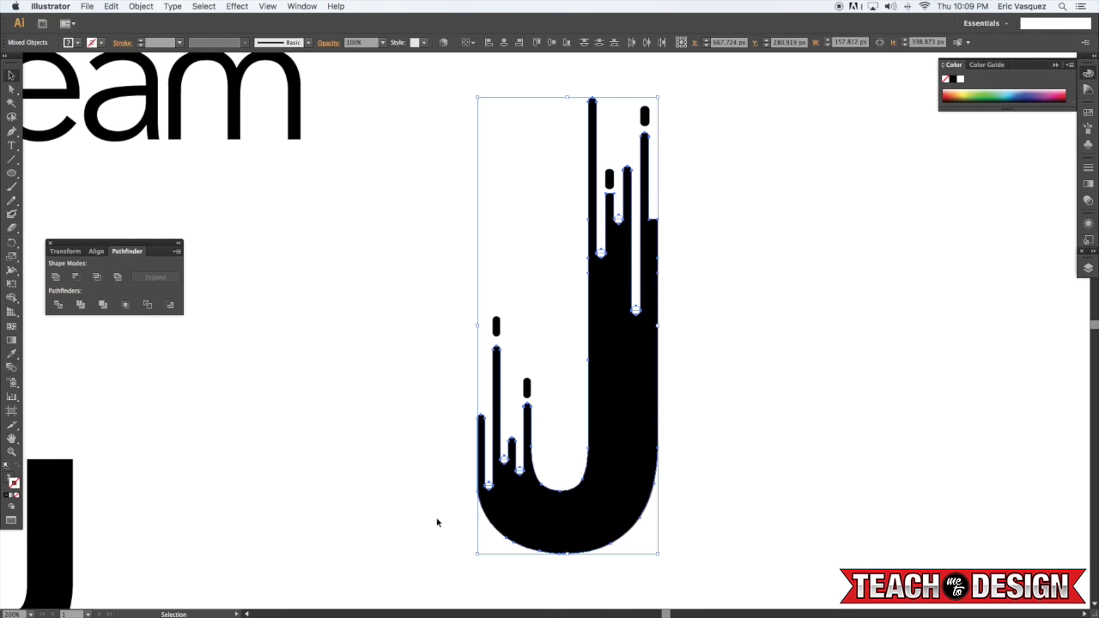
pyautogui.click(78, 281)
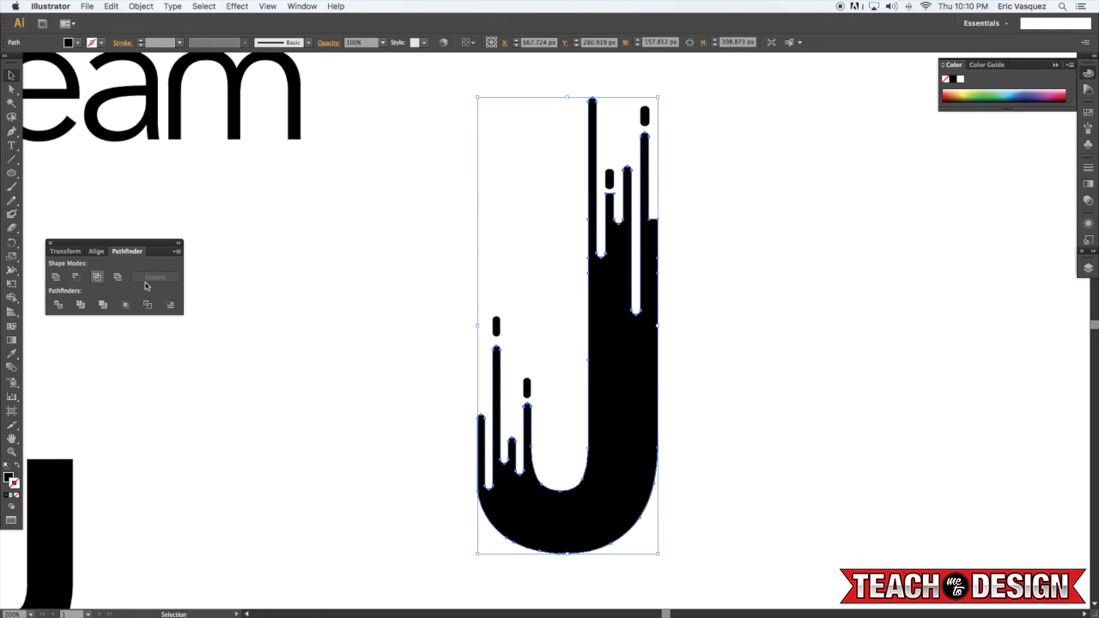
pyautogui.click(839, 293)
# - Make the four detached blocks selectable again and unite them with the cut-out J
pyautogui.press('super+z')
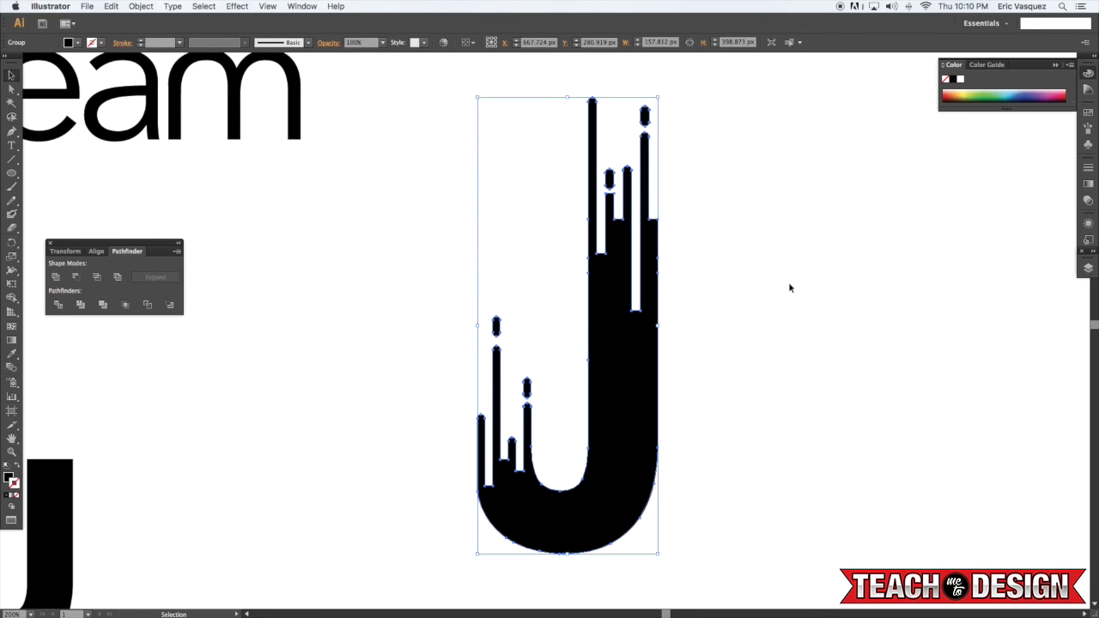
pyautogui.click(790, 288)
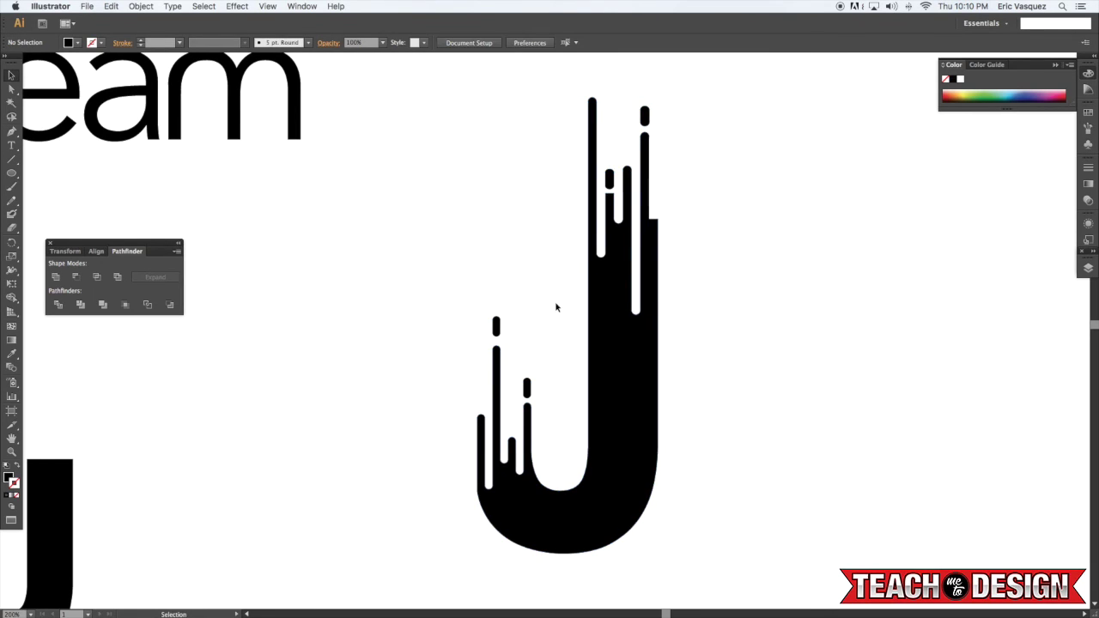
pyautogui.click(798, 315)
pyautogui.moveTo(715, 111); pyautogui.dragTo(426, 485)
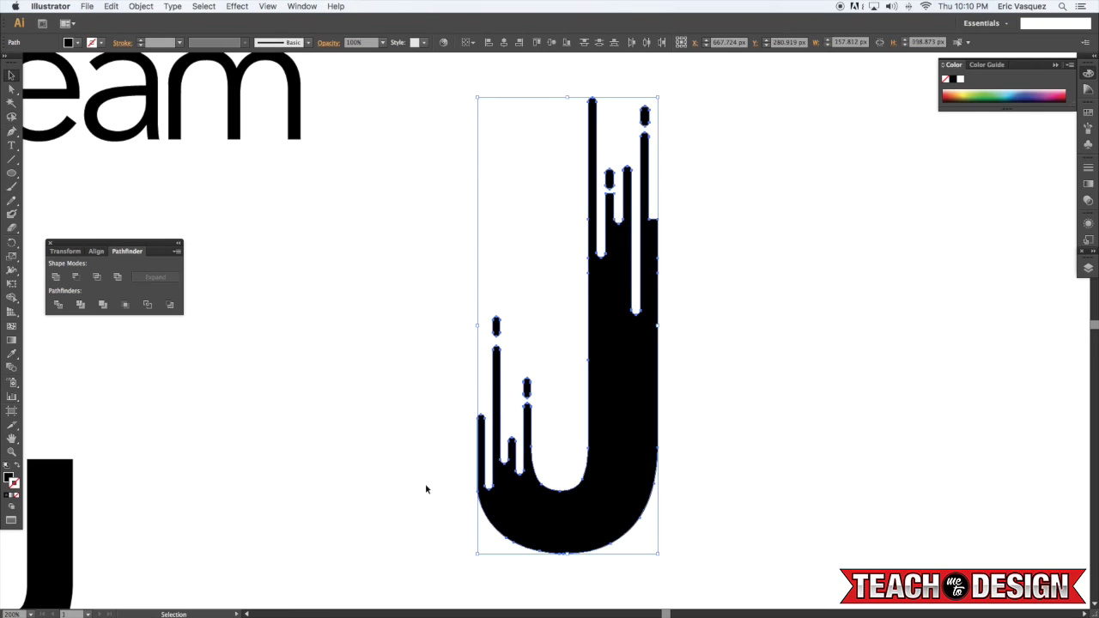
pyautogui.click(58, 281)
pyautogui.click(847, 313)
# - Move the customized J close beside the plain J, below the word "cream"
pyautogui.press('super+minus')
pyautogui.press('super+minus')
pyautogui.press('space')
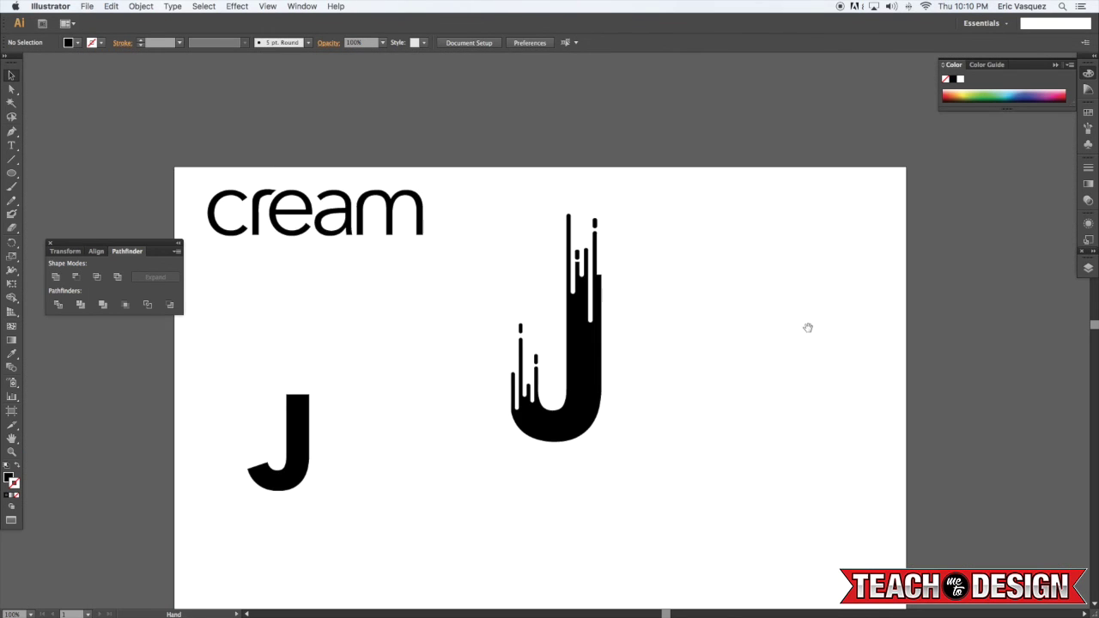
pyautogui.moveTo(843, 315); pyautogui.dragTo(871, 183)
pyautogui.moveTo(610, 268); pyautogui.dragTo(460, 308)
pyautogui.click(574, 239)
pyautogui.press('space')
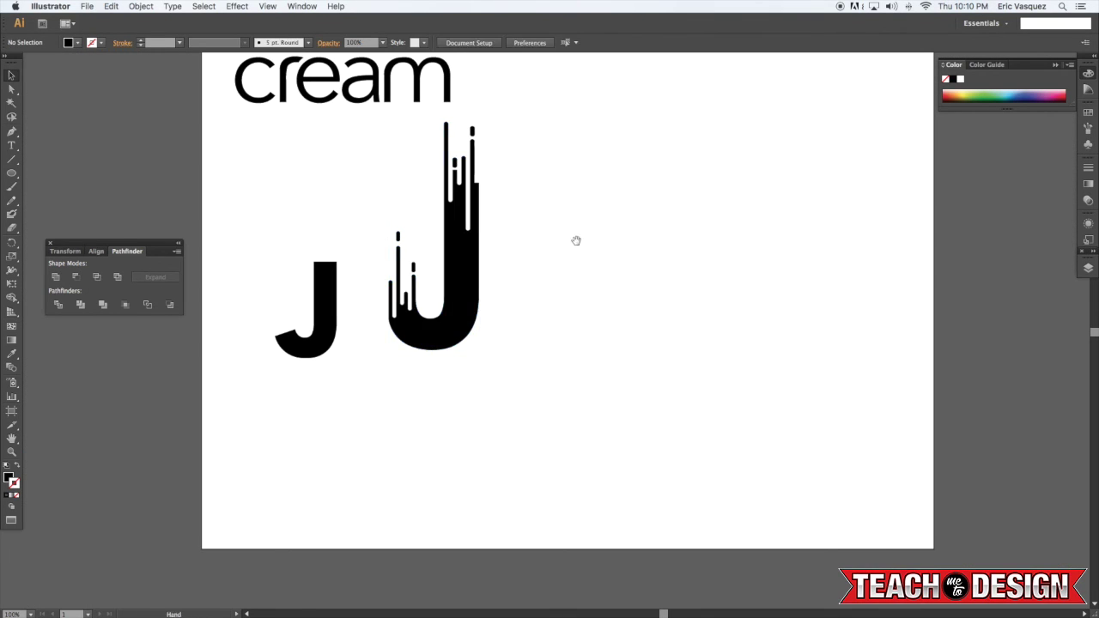
pyautogui.moveTo(576, 240); pyautogui.dragTo(612, 238)
pyautogui.moveTo(507, 287); pyautogui.dragTo(487, 319)
pyautogui.click(592, 285)
pyautogui.press('space')
pyautogui.moveTo(598, 266); pyautogui.dragTo(566, 333)
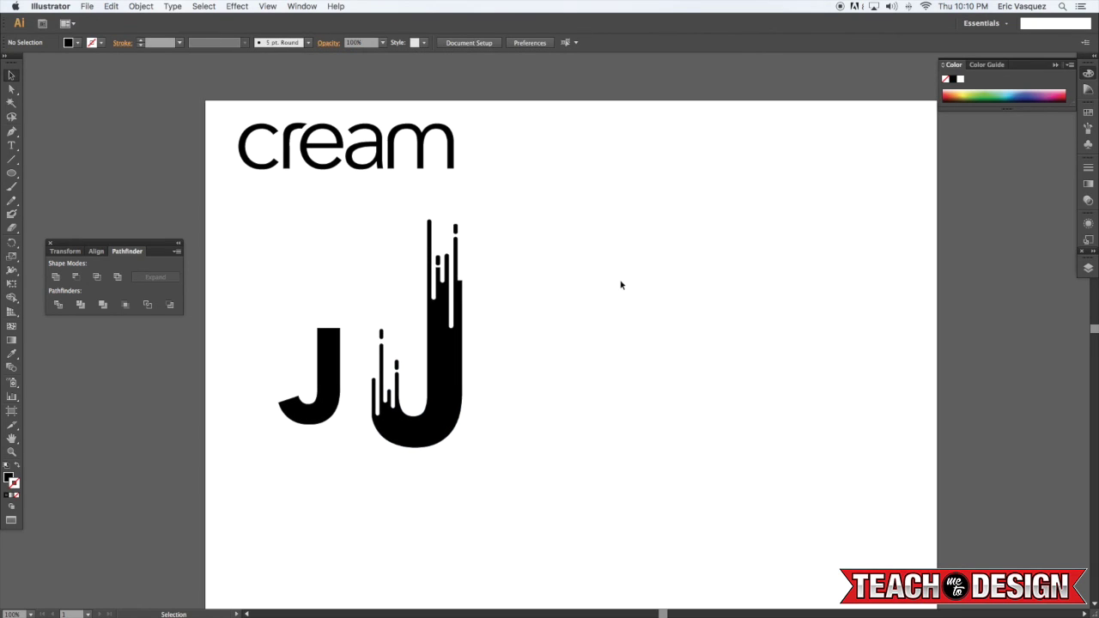
# - Add a capital E as text in the empty area beside the customized J, enlarge it and reposition it
pyautogui.press('t')
pyautogui.click(583, 262)
pyautogui.write('E')
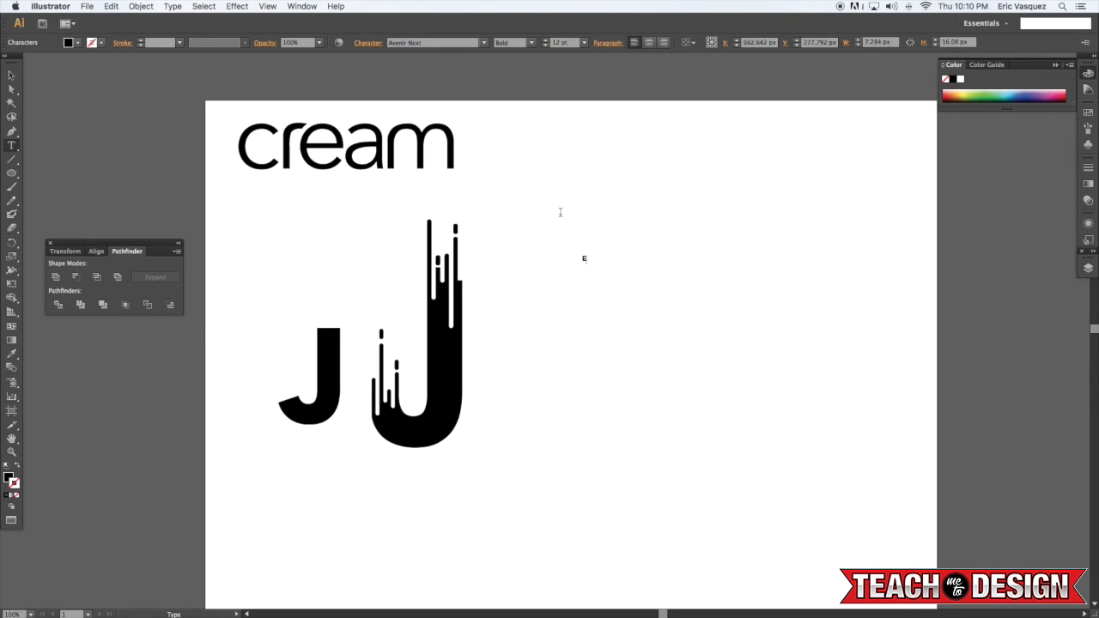
pyautogui.click(12, 75)
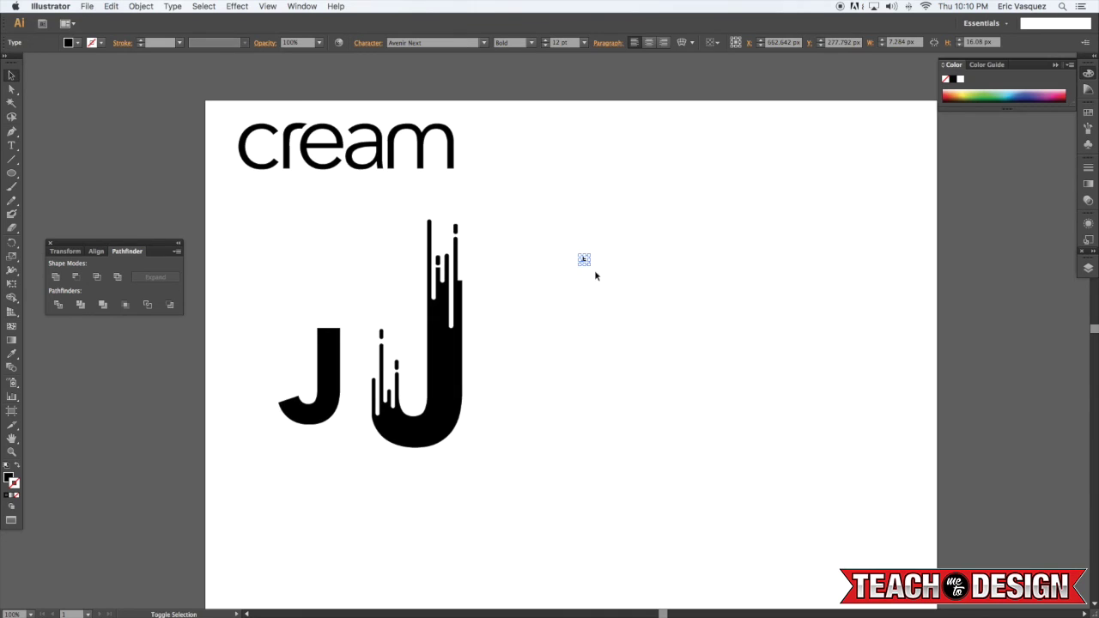
pyautogui.moveTo(591, 267); pyautogui.dragTo(762, 419)
pyautogui.click(792, 411)
pyautogui.moveTo(671, 361); pyautogui.dragTo(605, 313)
pyautogui.moveTo(613, 314); pyautogui.dragTo(610, 422)
# - Place a duplicate of the large E alongside the original and convert the lettering to outlines
pyautogui.press('super+plus')
pyautogui.press('super+plus')
pyautogui.moveTo(874, 375); pyautogui.dragTo(569, 396)
pyautogui.press('super+shift+o')
pyautogui.press('super+shift+a')
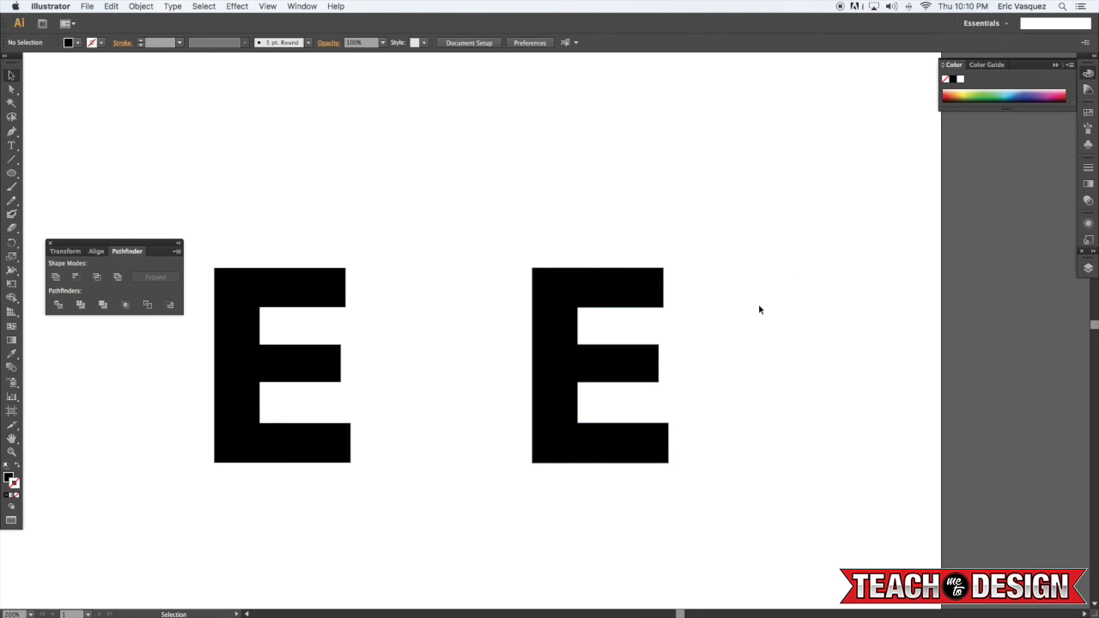
# - Set up the Pen tool with no fill and a white 1 pt stroke for drawing over the second E
pyautogui.press('p')
pyautogui.press('super+plus')
pyautogui.moveTo(669, 313); pyautogui.dragTo(573, 254)
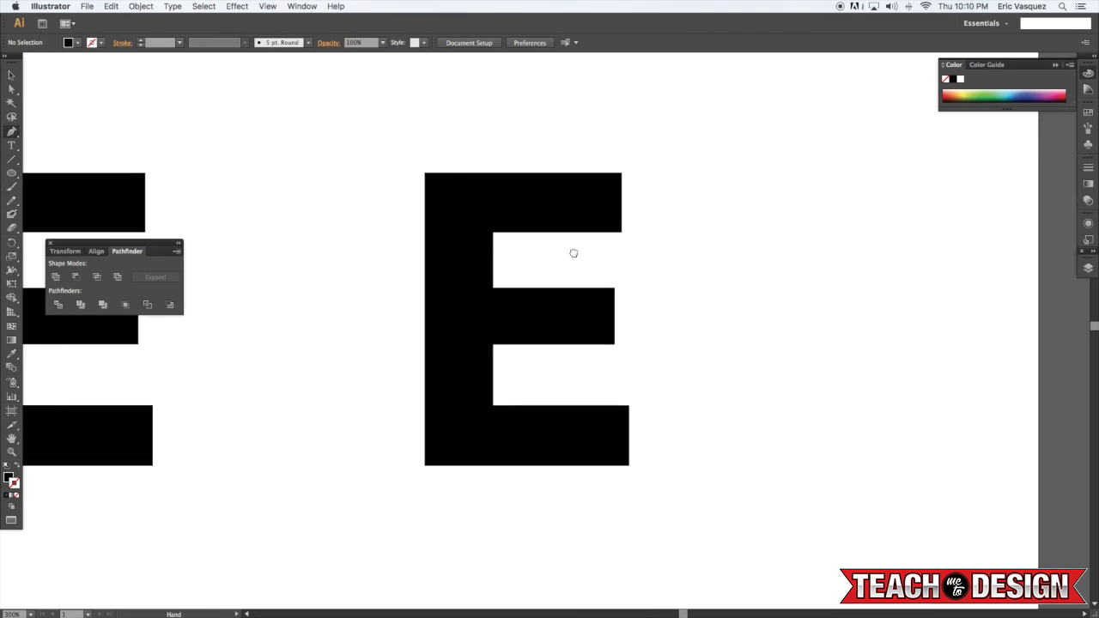
pyautogui.press('d')
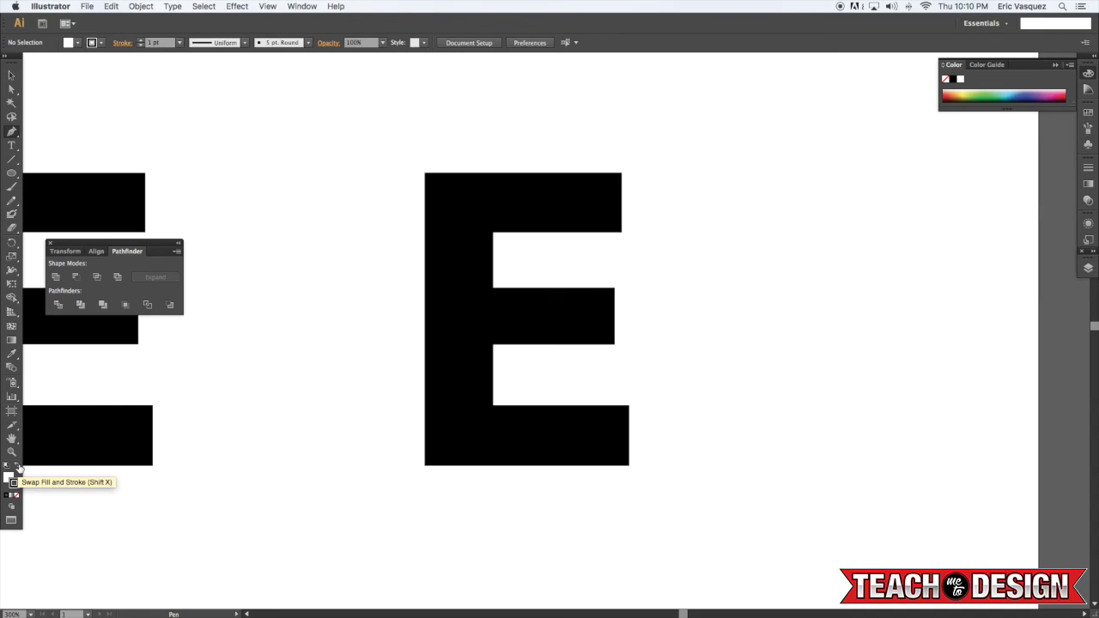
pyautogui.hotkey('shift', 'x')
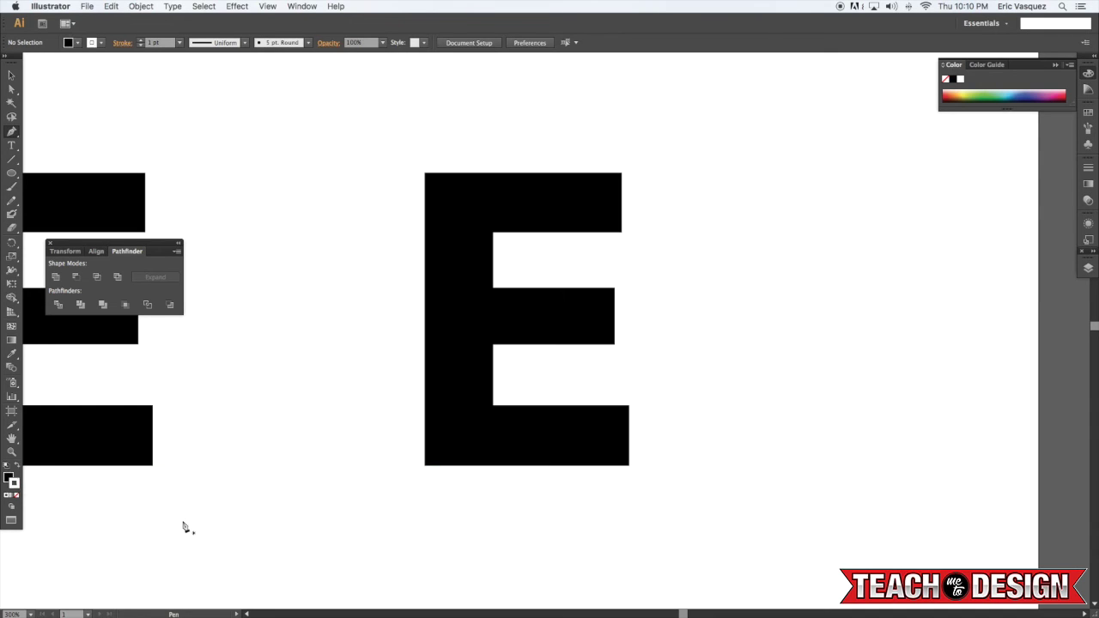
pyautogui.click(18, 466)
pyautogui.moveTo(284, 432); pyautogui.dragTo(186, 502)
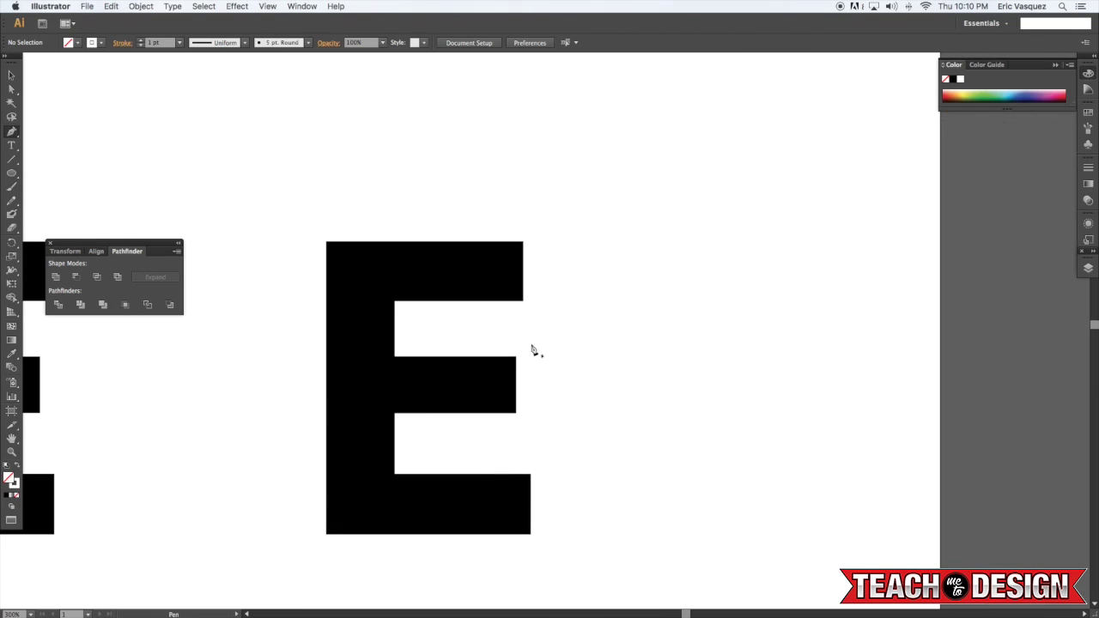
# - Draw an open path through the second E's top arm, stem and bottom arm, about 100 px wide at the top and 139 px tall
pyautogui.click(528, 273)
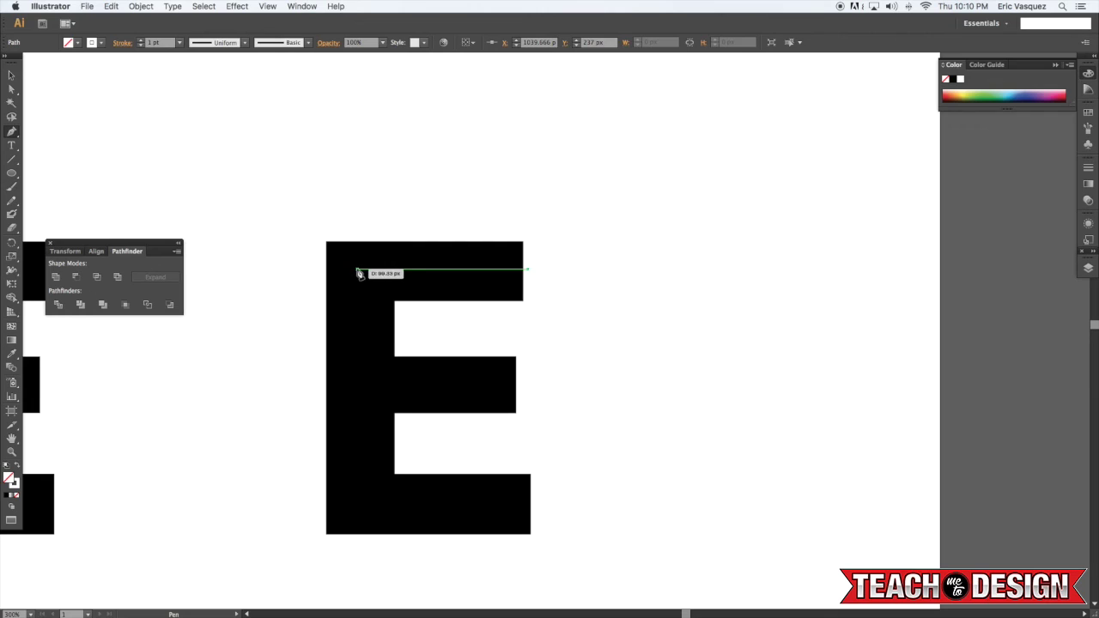
pyautogui.click(356, 270)
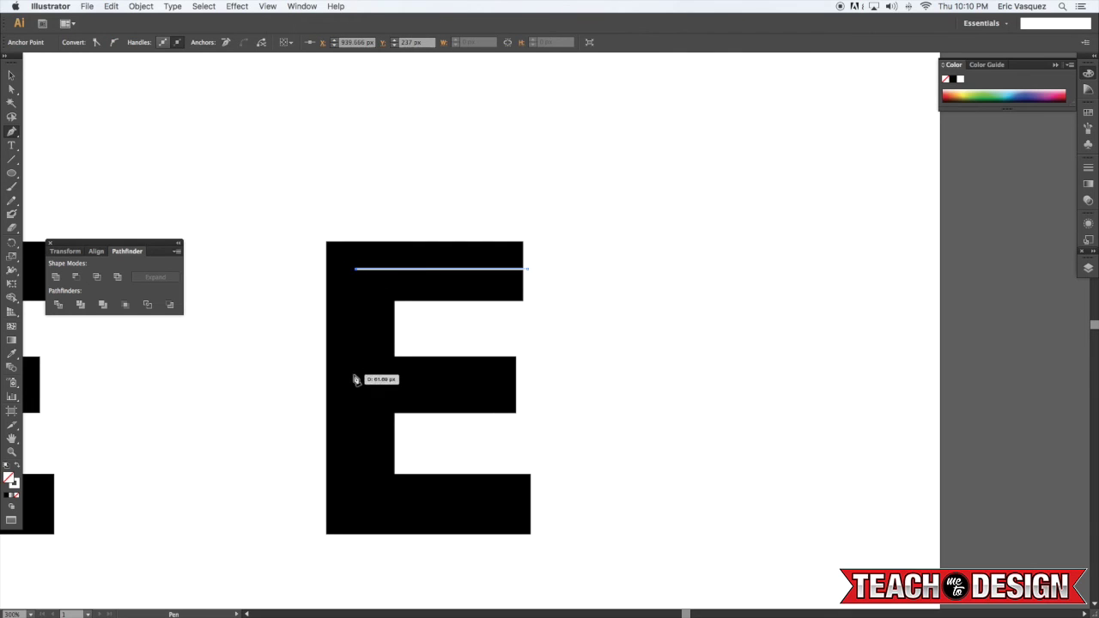
pyautogui.click(357, 507)
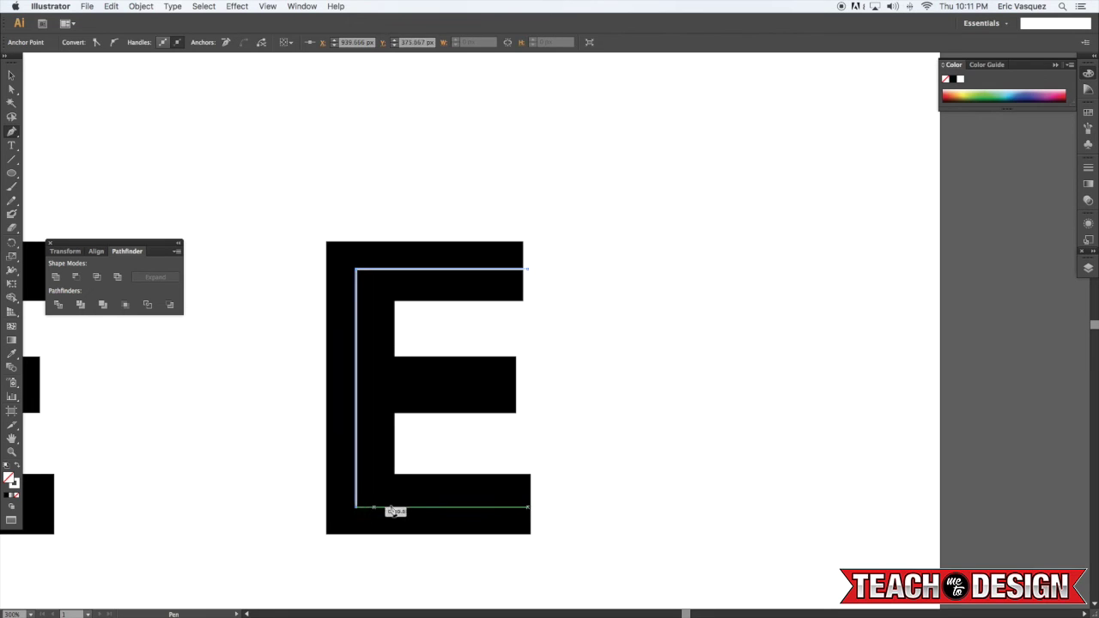
pyautogui.click(554, 507)
pyautogui.keyDown('super'); pyautogui.click(595, 435); pyautogui.keyUp('super')
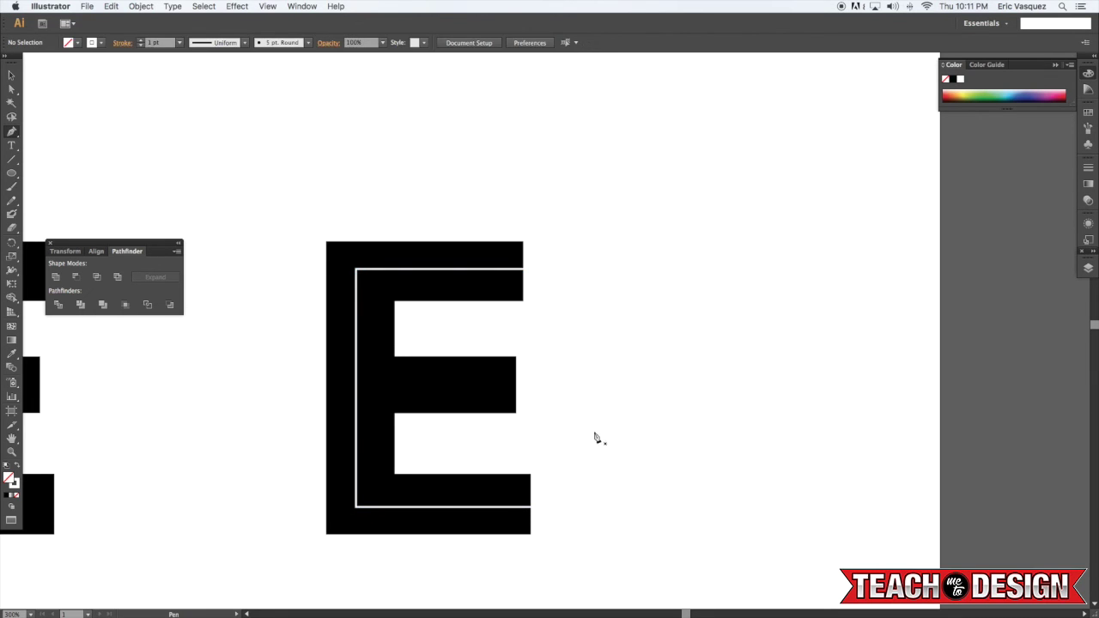
# - Raise the white path's lower segment slightly so it sits centred in the E's bottom arm
pyautogui.scroll(3, 403, 505)
pyautogui.press('a')
pyautogui.scroll(-5, 406, 532)
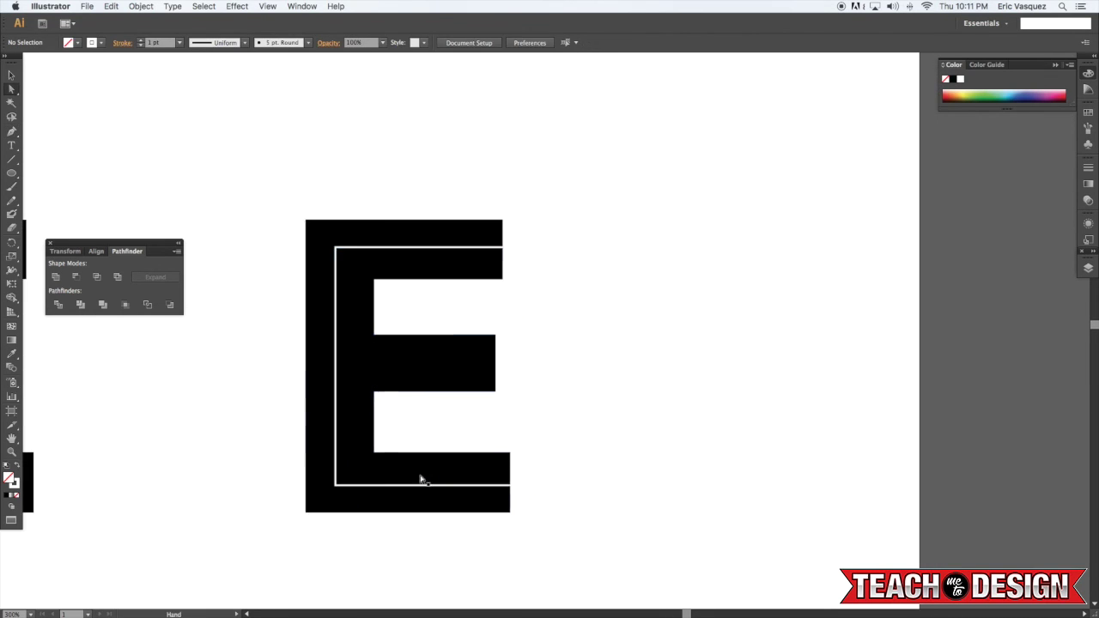
pyautogui.click(336, 487)
pyautogui.keyDown('shift'); pyautogui.click(532, 486); pyautogui.keyUp('shift')
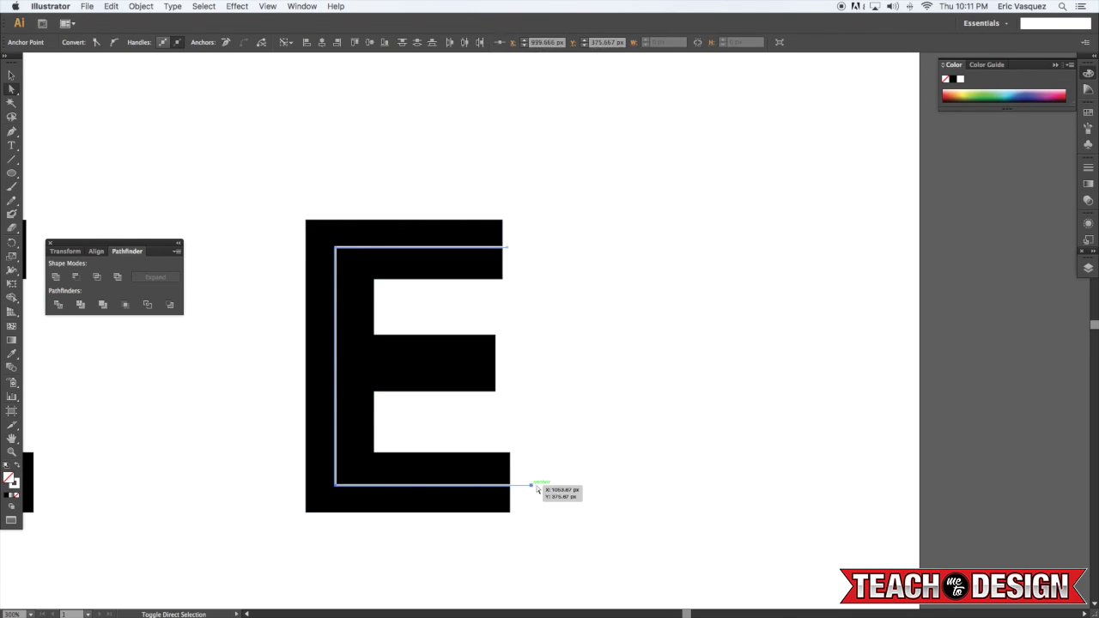
pyautogui.moveTo(520, 488); pyautogui.dragTo(519, 484)
pyautogui.press('super+shift+a')
# - Draw a diagonal line from the white path's upper corner to the inner corner below the E's top arm
pyautogui.hscroll(1, 578, 431)
pyautogui.press('p')
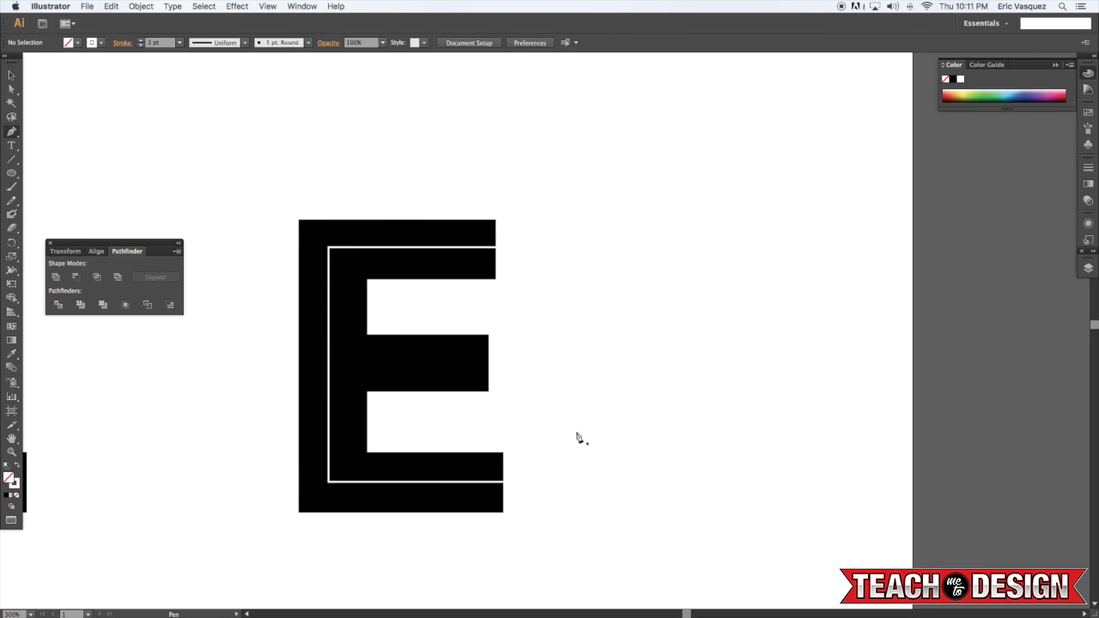
pyautogui.click(493, 361)
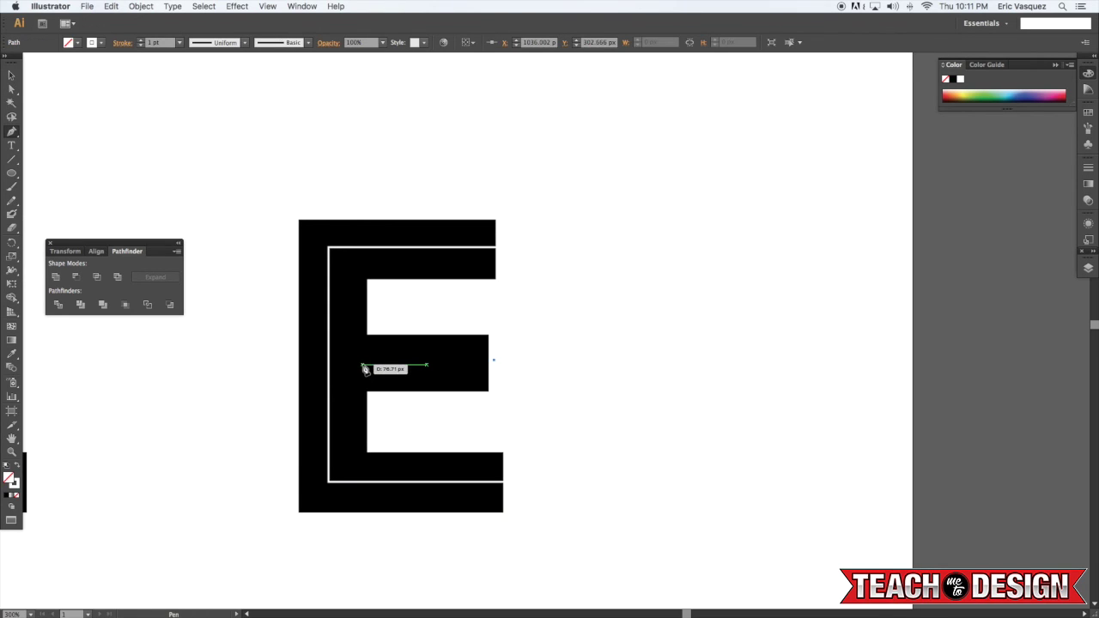
pyautogui.press('super+z')
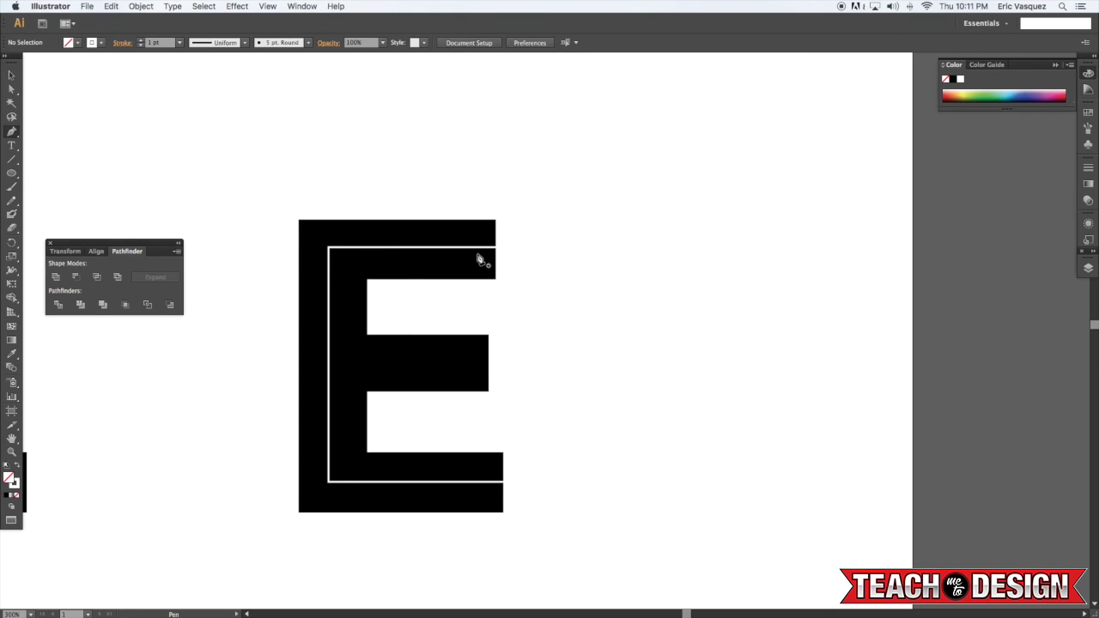
pyautogui.click(328, 248)
pyautogui.click(367, 279)
pyautogui.keyDown('super'); pyautogui.click(461, 304); pyautogui.keyUp('super')
# - Adjust the upper diagonal's inner endpoint so it reaches just past the E's inner corner
pyautogui.press('a')
pyautogui.click(367, 279)
pyautogui.moveTo(367, 279); pyautogui.dragTo(378, 286)
pyautogui.click(430, 300)
# - Draw a diagonal line from the white path's lower corner to the inner corner above the E's bottom arm
pyautogui.press('p')
pyautogui.click(329, 482)
pyautogui.click(378, 442)
pyautogui.press('Up')
pyautogui.press('Right')
pyautogui.press('super+shift+a')
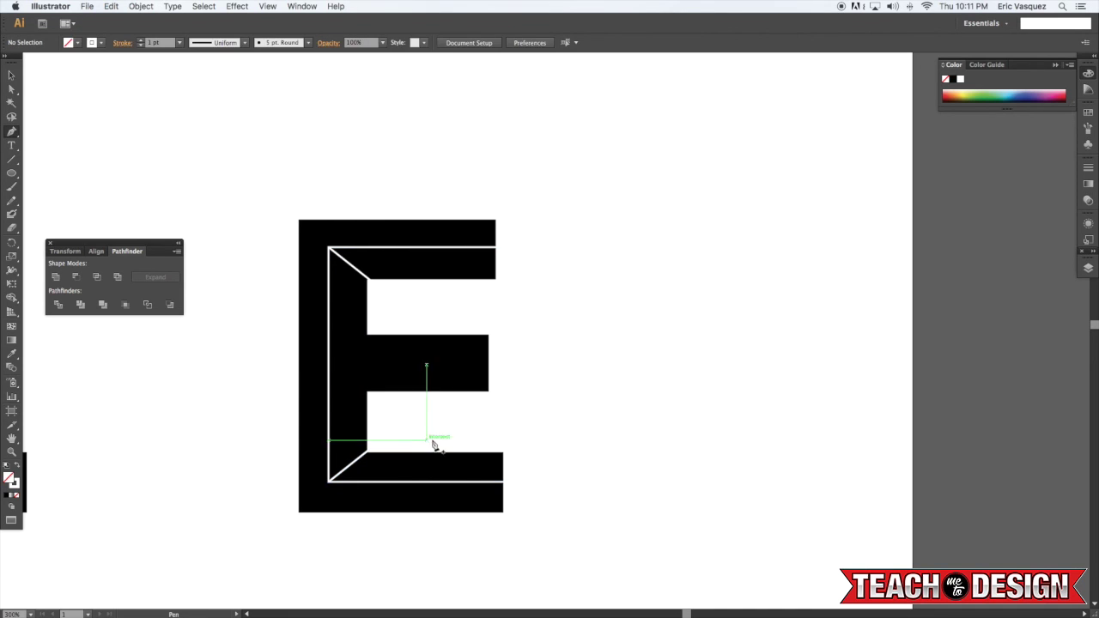
# - Draw a V-shaped path joining both inner corners of the E's middle arm to the middle of the white stem line
pyautogui.click(367, 392)
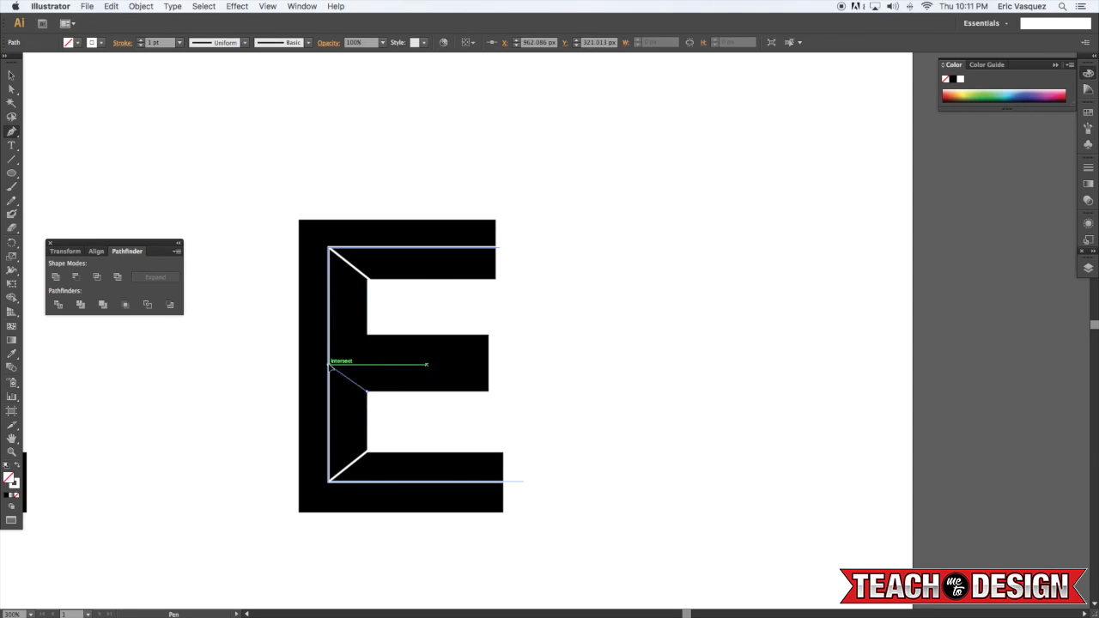
pyautogui.click(329, 365)
pyautogui.click(374, 330)
pyautogui.keyDown('super'); pyautogui.click(403, 326); pyautogui.keyUp('super')
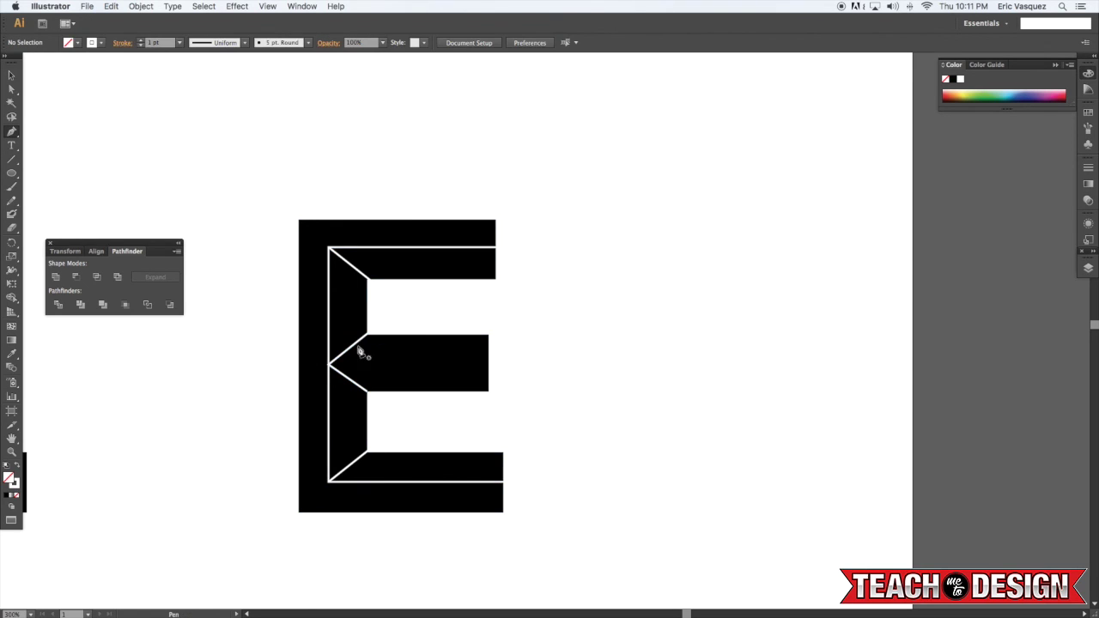
# - Draw a straight horizontal white line from the V's vertex through the E's middle arm, past its outer edge
pyautogui.click(329, 364)
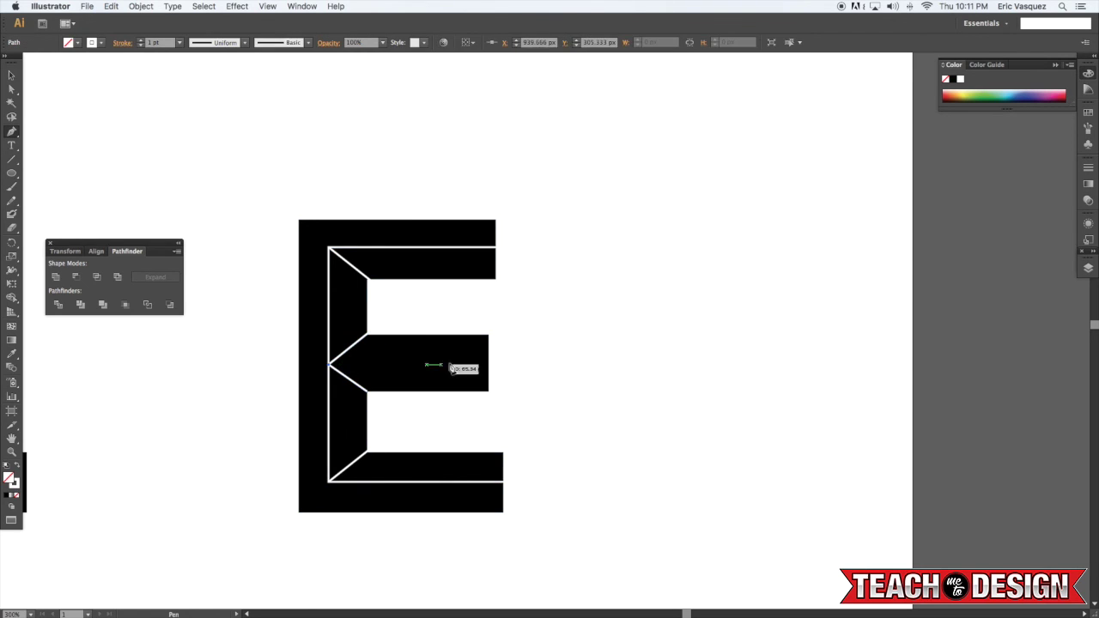
pyautogui.click(503, 365)
pyautogui.keyDown('super'); pyautogui.click(527, 364); pyautogui.keyUp('super')
# - Shorten the middle arm's white line so it ends a little inside the arm's outer edge
pyautogui.press('a')
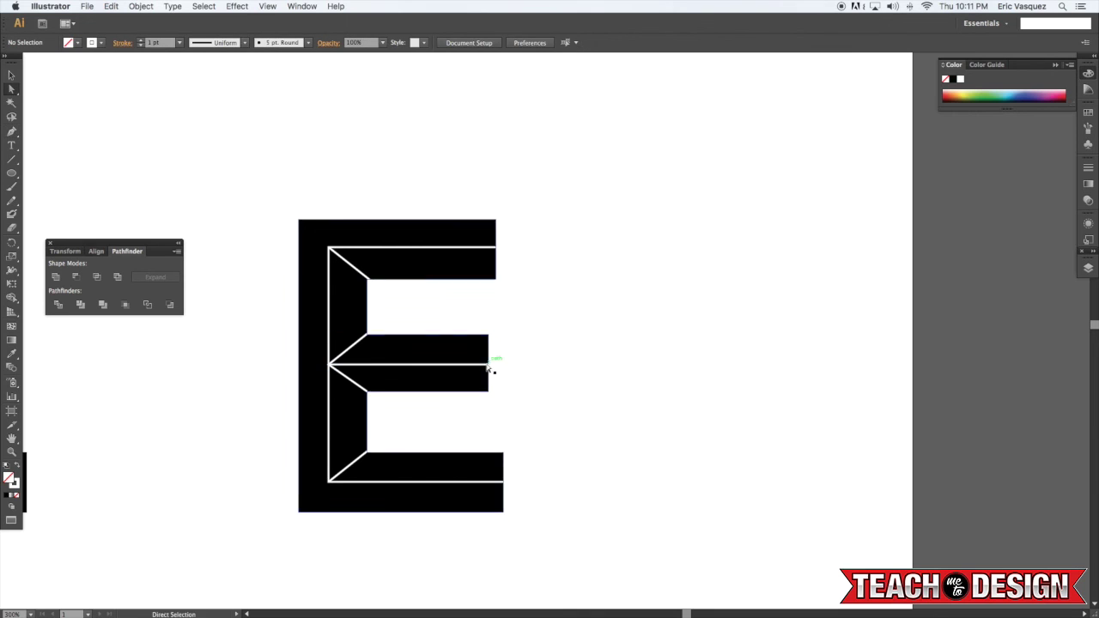
pyautogui.click(494, 365)
pyautogui.click(503, 365)
pyautogui.moveTo(503, 365); pyautogui.dragTo(457, 368)
pyautogui.hscroll(1, 481, 347)
pyautogui.press('super+shift+a')
# - Draw diagonal lines joining the end of the middle arm's white line to the arm's two outer corners
pyautogui.press('p')
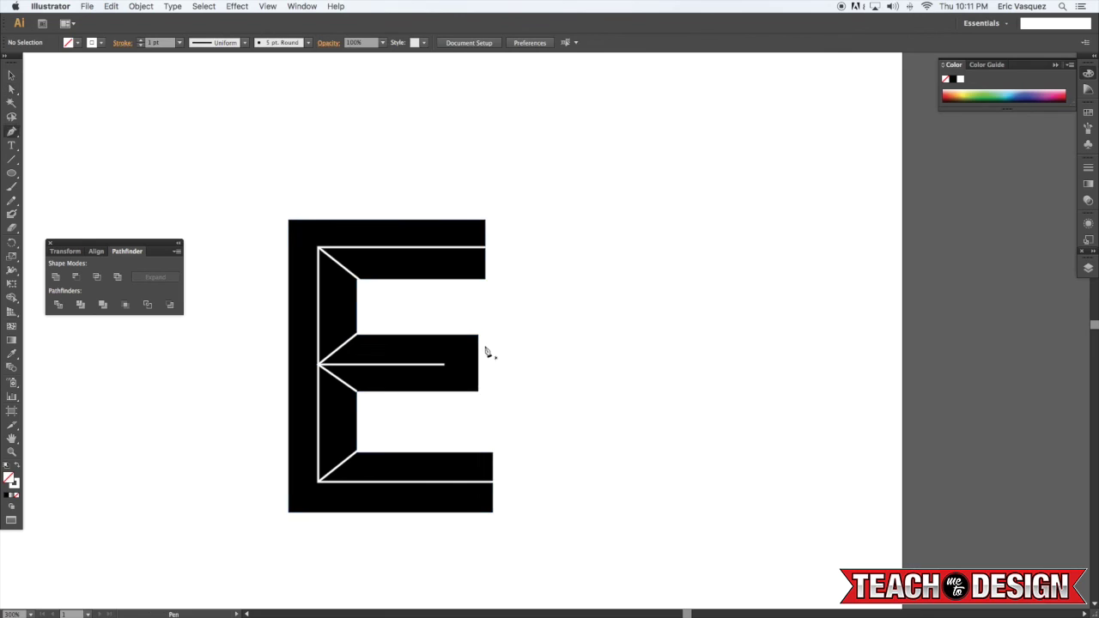
pyautogui.click(478, 337)
pyautogui.click(444, 364)
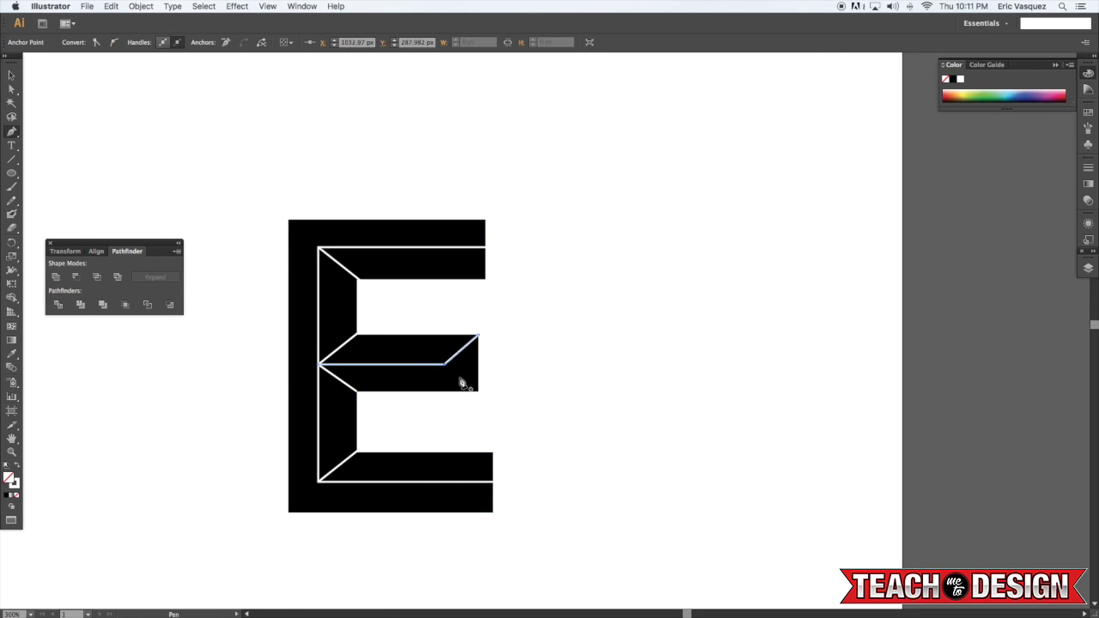
pyautogui.click(482, 391)
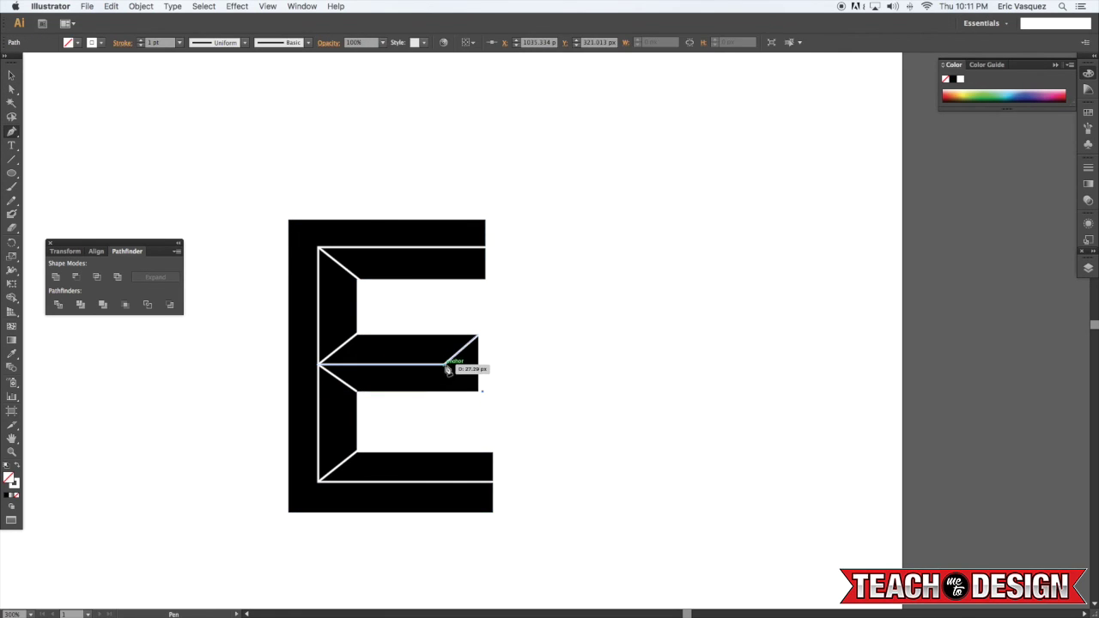
pyautogui.press('super+shift+a')
pyautogui.moveTo(528, 333); pyautogui.dragTo(578, 338)
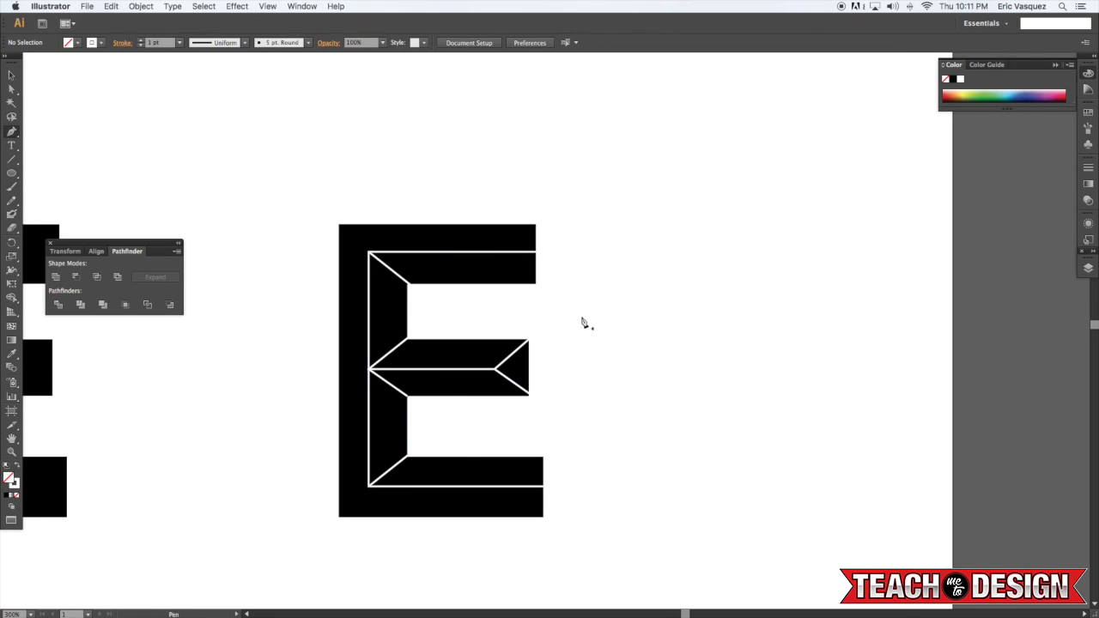
# - Shorten the bottom arm's white line so it ends a little inside the arm's outer edge
pyautogui.press('a')
pyautogui.click(551, 487)
pyautogui.click(565, 487)
pyautogui.moveTo(565, 487); pyautogui.dragTo(510, 487)
pyautogui.click(575, 483)
pyautogui.hscroll(-1, 576, 483)
# - Draw diagonal lines from the end of the bottom arm's white line through the arm's two outer corners
pyautogui.press('p')
pyautogui.click(519, 490)
pyautogui.click(554, 452)
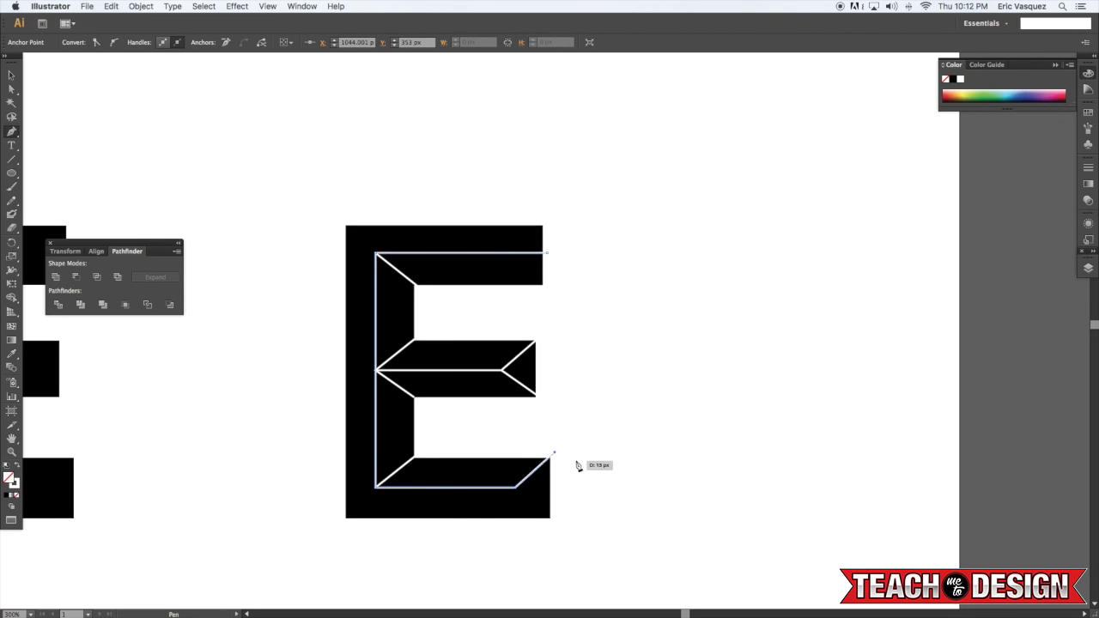
pyautogui.keyDown('super'); pyautogui.click(576, 464); pyautogui.keyUp('super')
pyautogui.click(516, 489)
pyautogui.click(551, 519)
pyautogui.keyDown('super'); pyautogui.click(631, 369); pyautogui.keyUp('super')
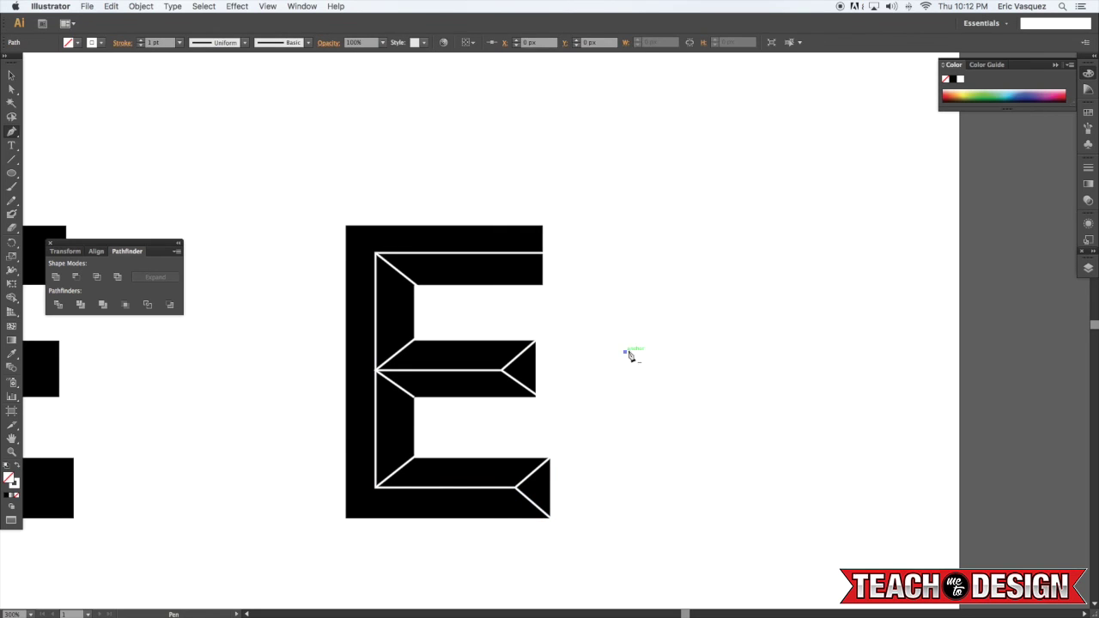
# - Shorten the top arm's white line by nudging its outer endpoint inward to about X 1012 px
pyautogui.keyDown('super'); pyautogui.click(547, 253); pyautogui.keyUp('super')
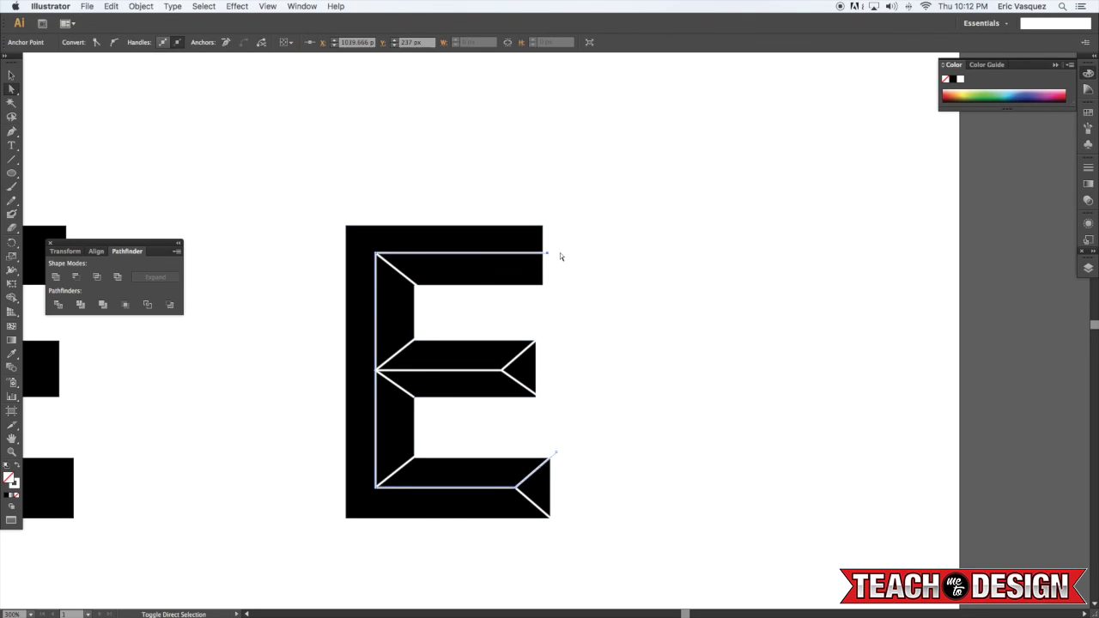
pyautogui.hotkey('shift', 'Left')
pyautogui.hotkey('shift', 'Left')
pyautogui.hotkey('shift', 'Left')
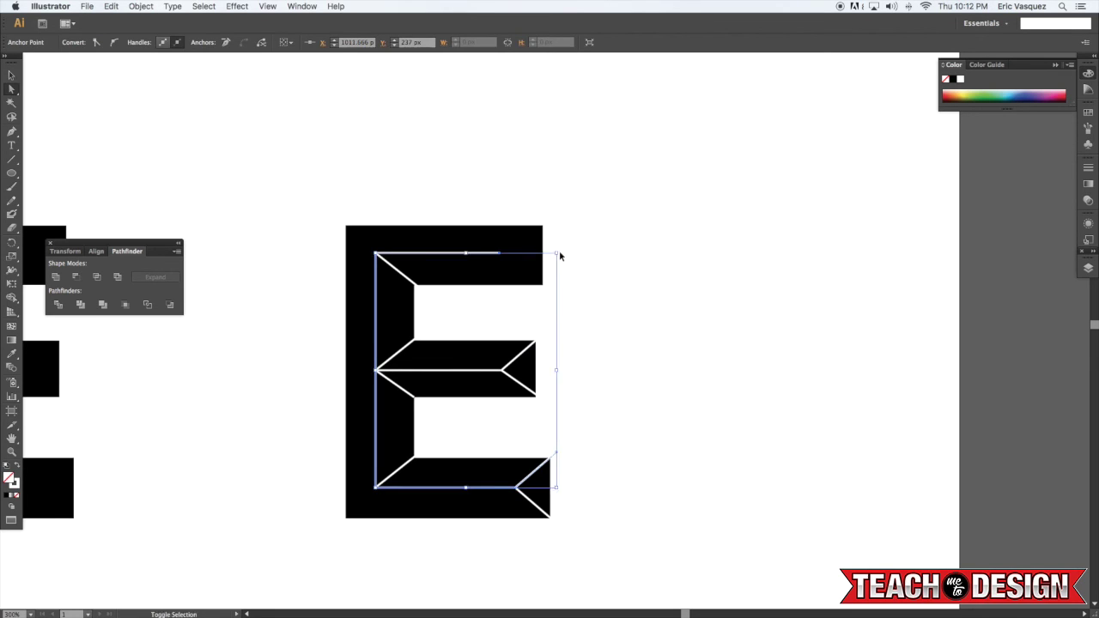
pyautogui.press('super+shift+a')
# - Draw diagonal lines from the end of the top arm's white line through the arm's two outer corners
pyautogui.press('p')
pyautogui.click(550, 220)
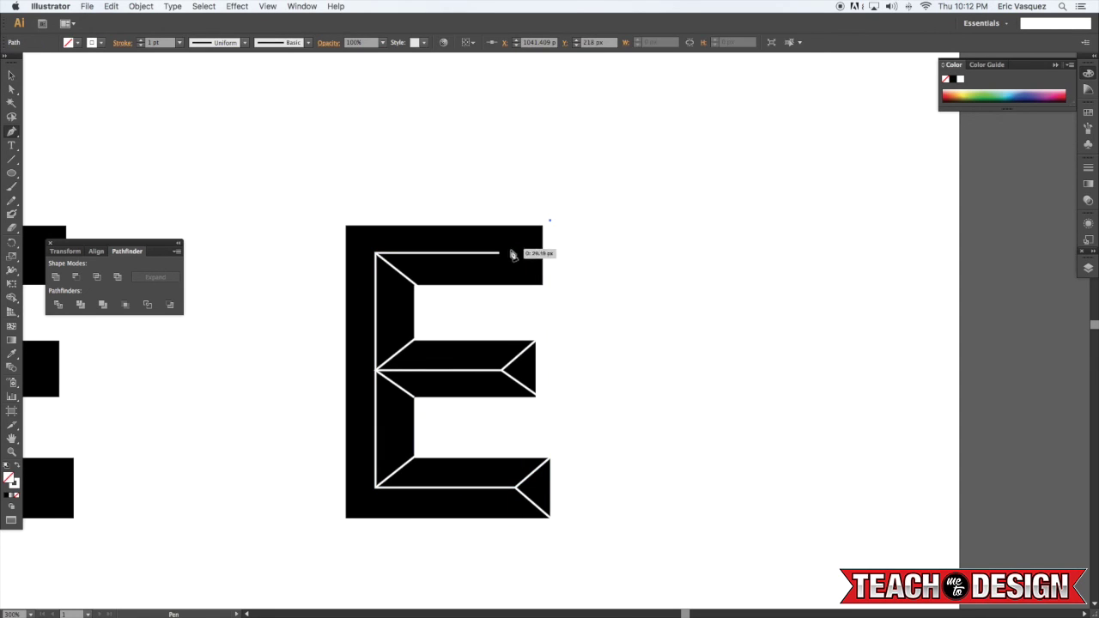
pyautogui.click(500, 254)
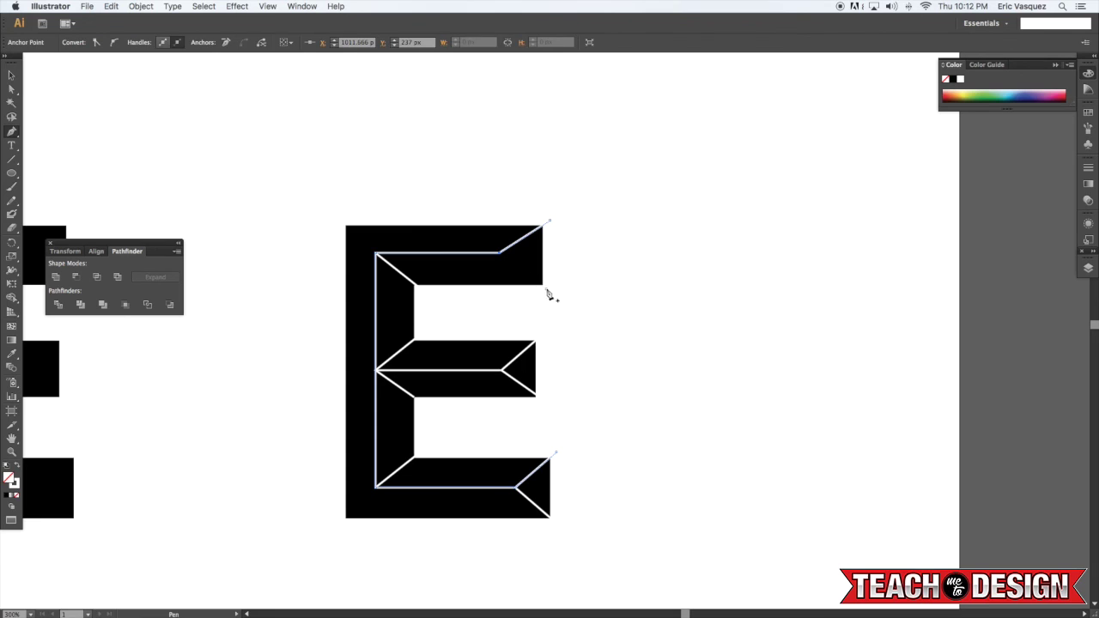
pyautogui.click(548, 290)
pyautogui.click(499, 253)
pyautogui.keyDown('super'); pyautogui.click(617, 256); pyautogui.keyUp('super')
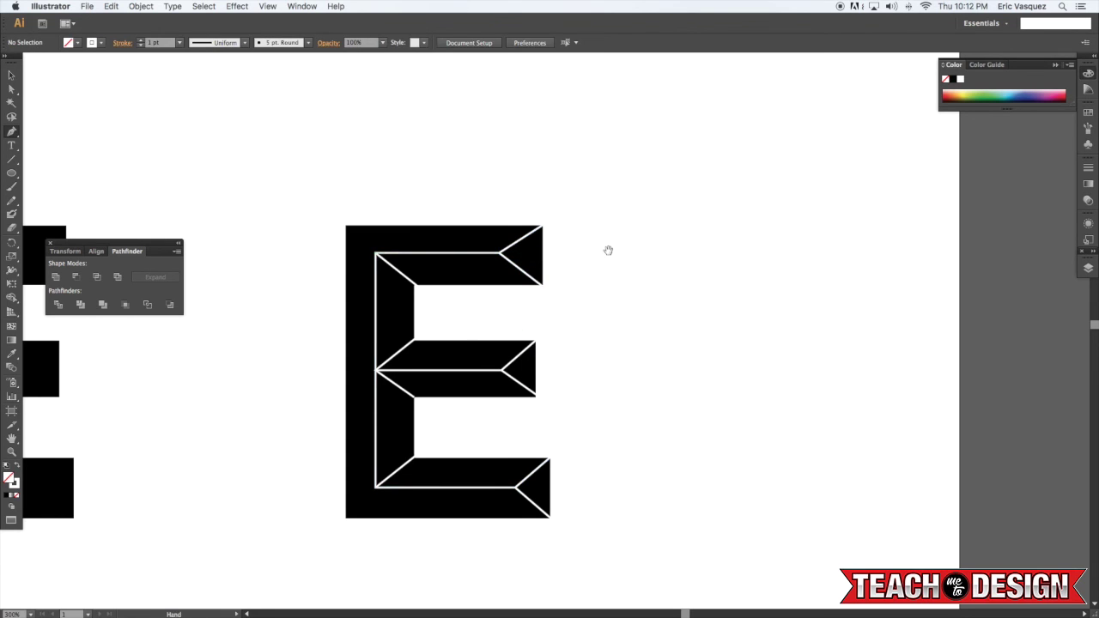
pyautogui.moveTo(608, 250); pyautogui.dragTo(644, 254)
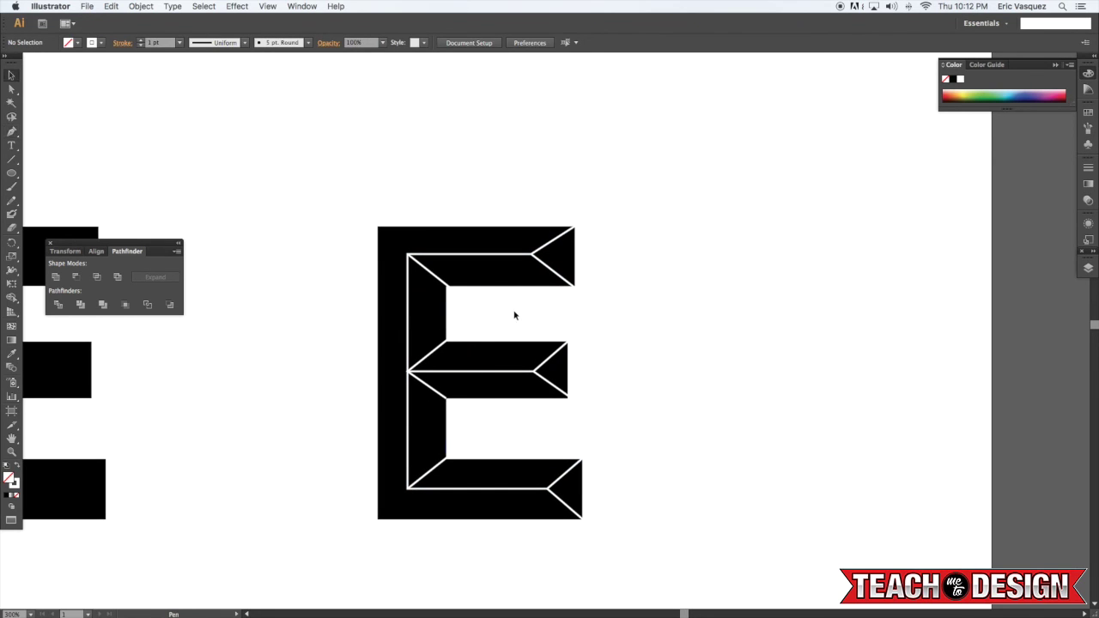
# - Examine up close how the middle arm's white lines meet the vertical stem line
pyautogui.click(456, 238)
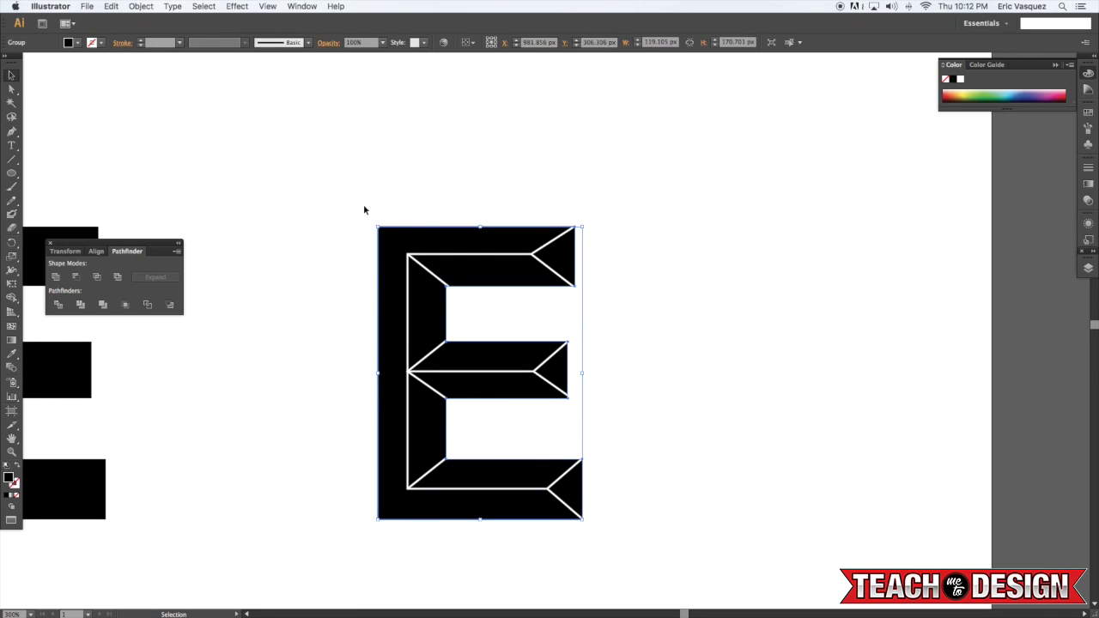
pyautogui.hscroll(1, 364, 210)
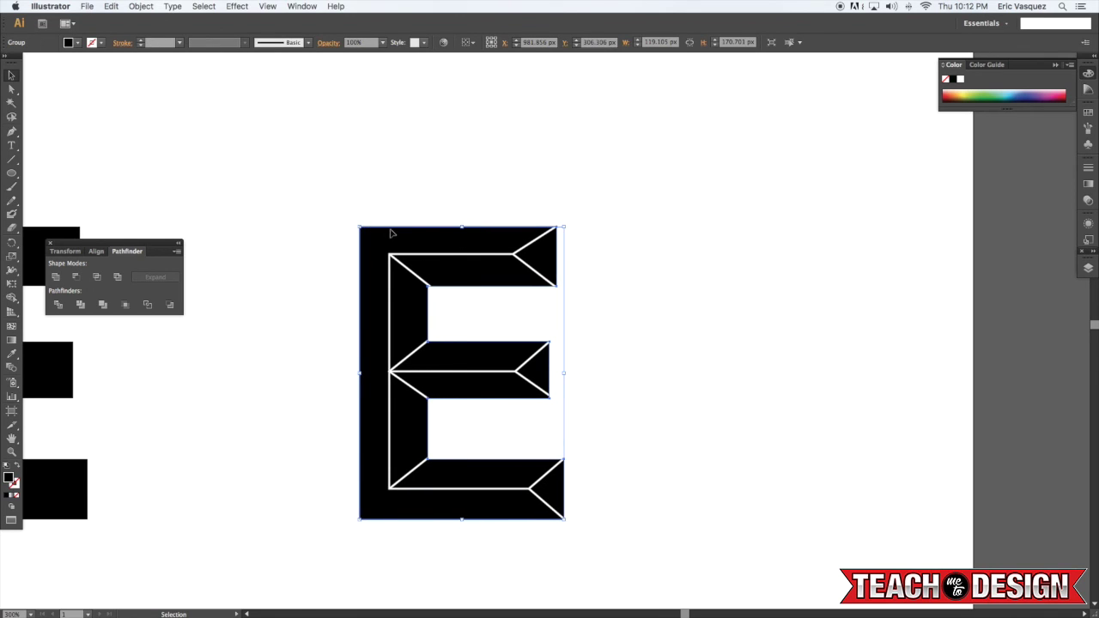
pyautogui.click(361, 214)
pyautogui.moveTo(301, 183); pyautogui.dragTo(493, 405)
pyautogui.press('super+equal')
pyautogui.press('super+equal')
pyautogui.press('super+equal')
pyautogui.press('super+equal')
pyautogui.moveTo(255, 348); pyautogui.dragTo(862, 387)
pyautogui.moveTo(509, 392); pyautogui.dragTo(547, 378)
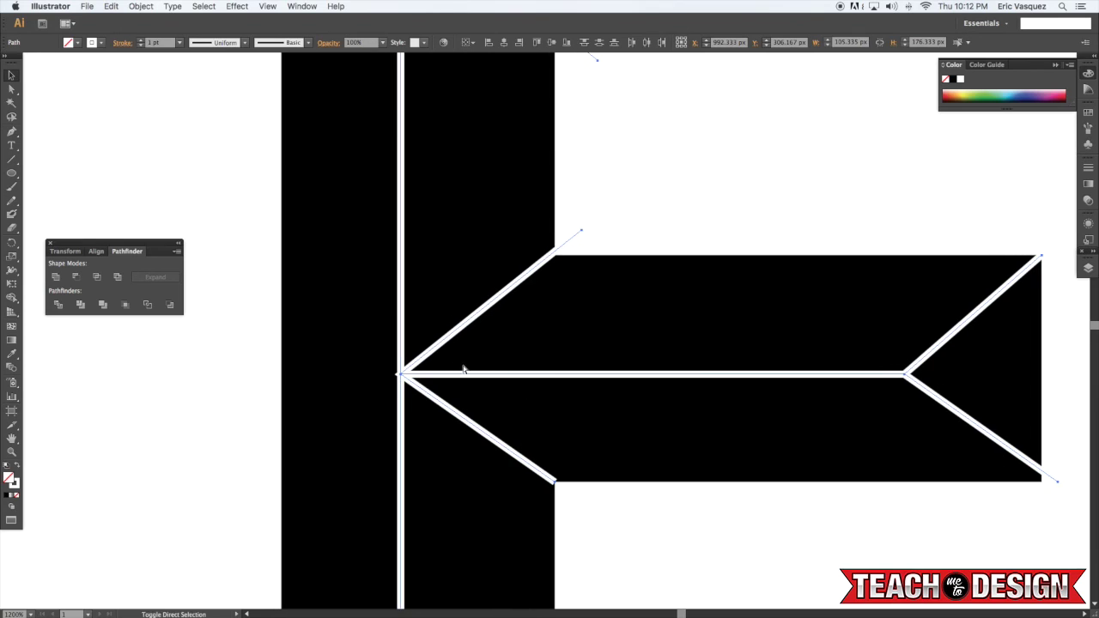
pyautogui.press('super+shift+a')
pyautogui.press('a')
pyautogui.click(401, 374)
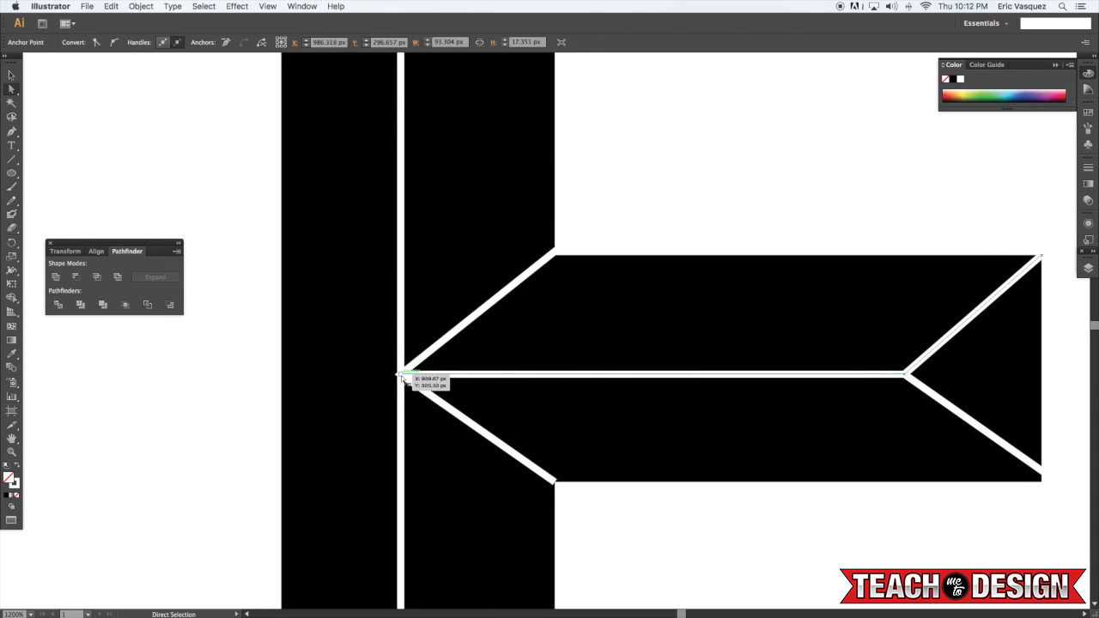
pyautogui.moveTo(401, 374); pyautogui.dragTo(404, 376)
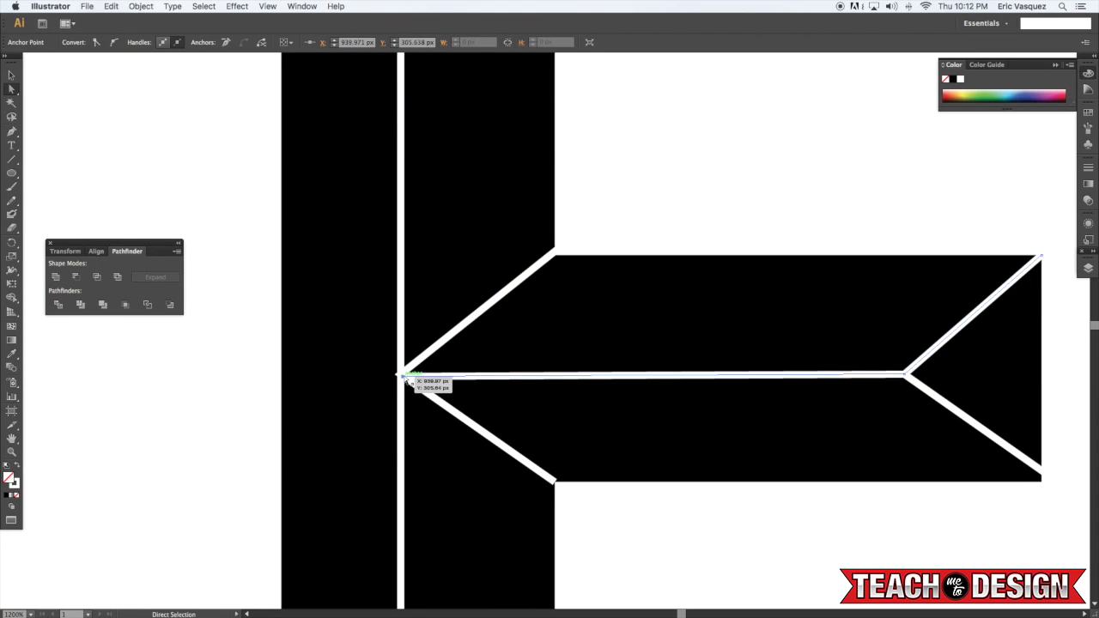
pyautogui.press('super+z')
pyautogui.press('super+shift+a')
# - Shift the V-shaped path's vertex slightly right along the middle line, to about X 940.17 px
pyautogui.click(402, 377)
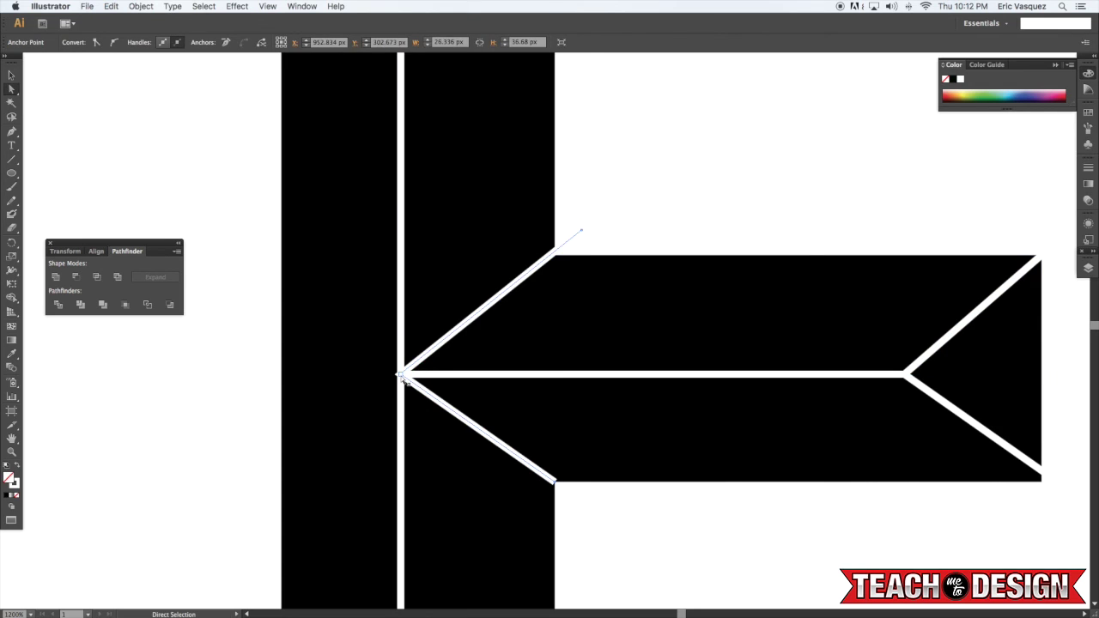
pyautogui.click(401, 375)
pyautogui.moveTo(401, 375); pyautogui.dragTo(405, 375)
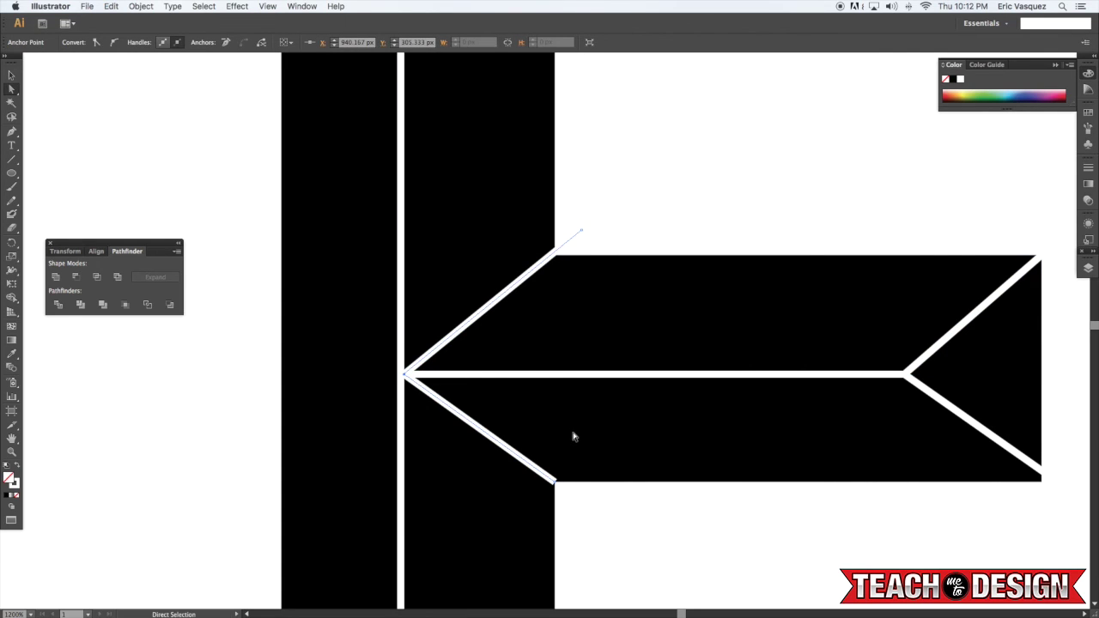
pyautogui.press('super+a')
pyautogui.press('super+minus')
pyautogui.press('super+minus')
pyautogui.press('super+minus')
pyautogui.press('super+minus')
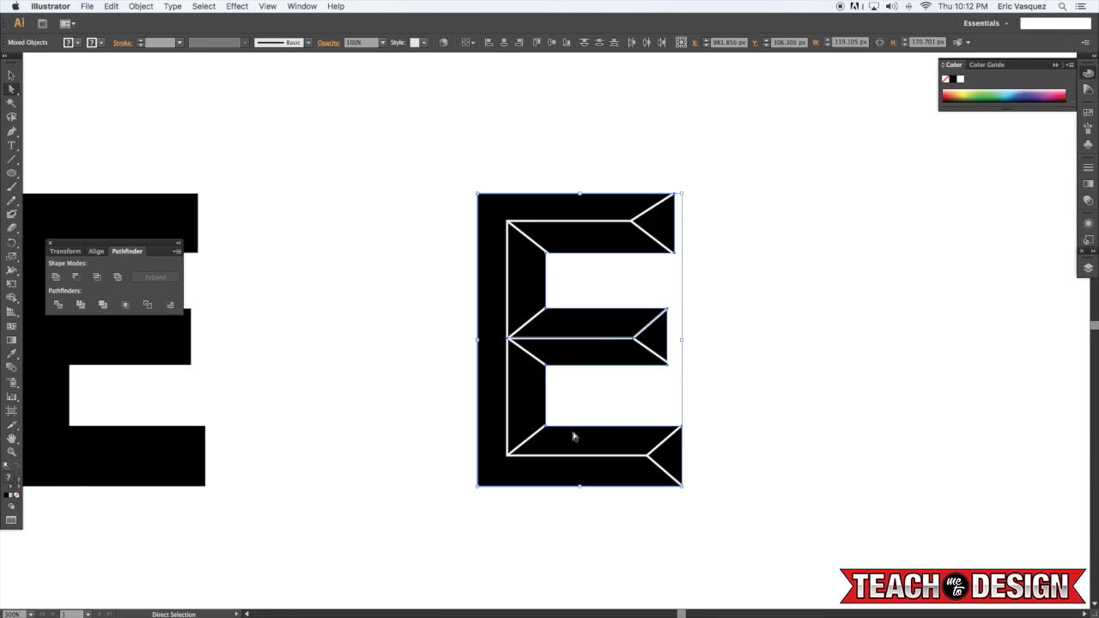
pyautogui.press('super+shift+a')
# - Divide the black E into separate facets along all its white inner lines with the Pathfinder Divide operation
pyautogui.press('v')
pyautogui.click(586, 210)
pyautogui.click(408, 155)
pyautogui.hscroll(-1, 408, 155)
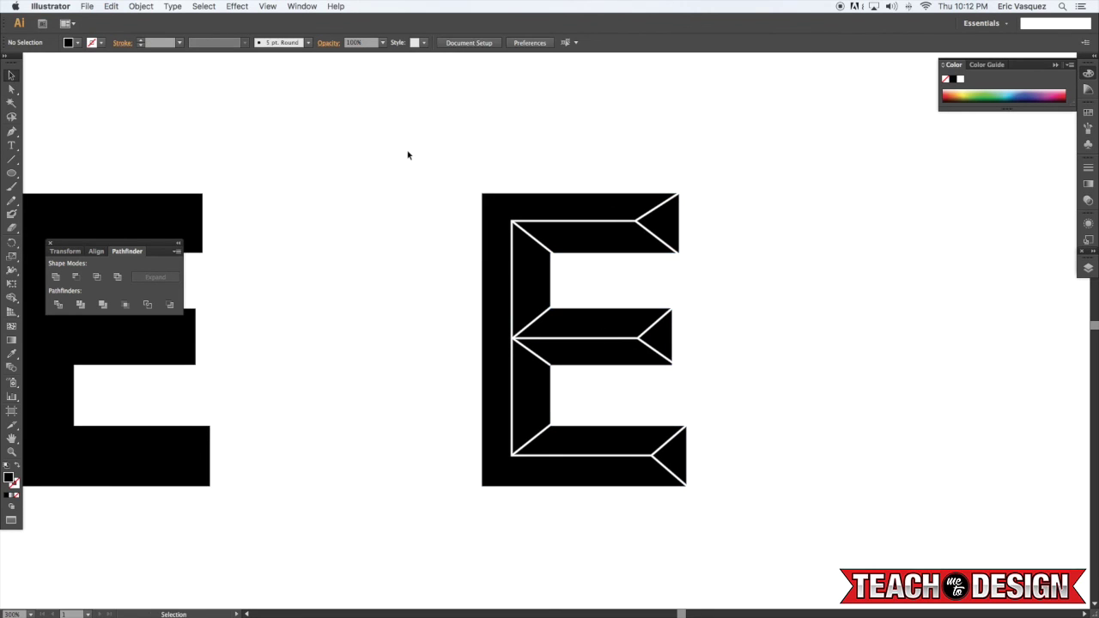
pyautogui.moveTo(408, 155); pyautogui.dragTo(806, 573)
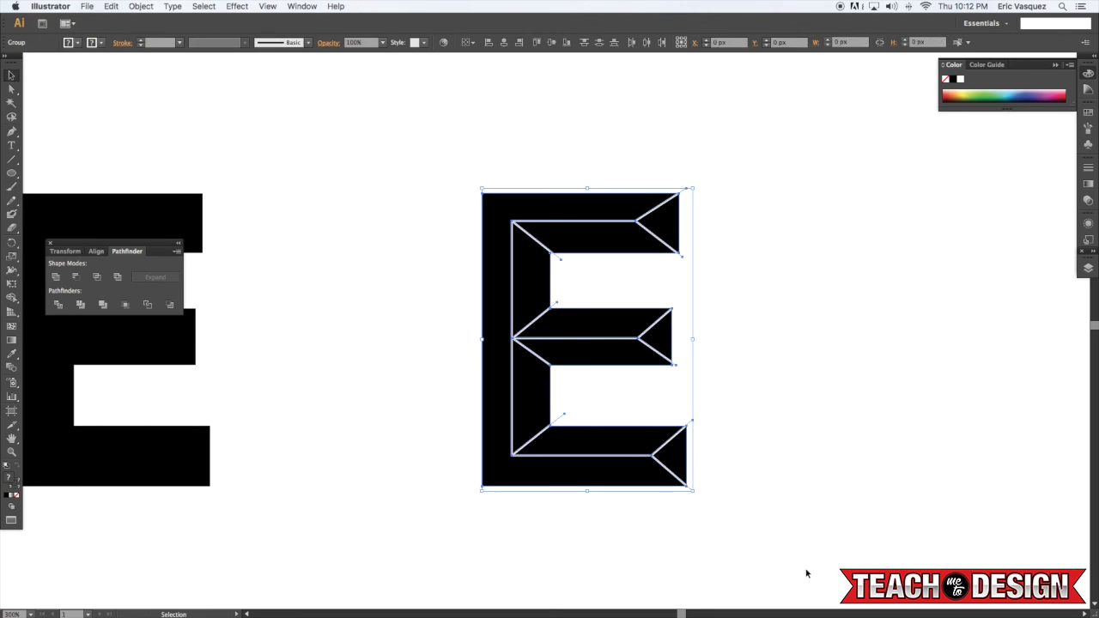
pyautogui.click(58, 305)
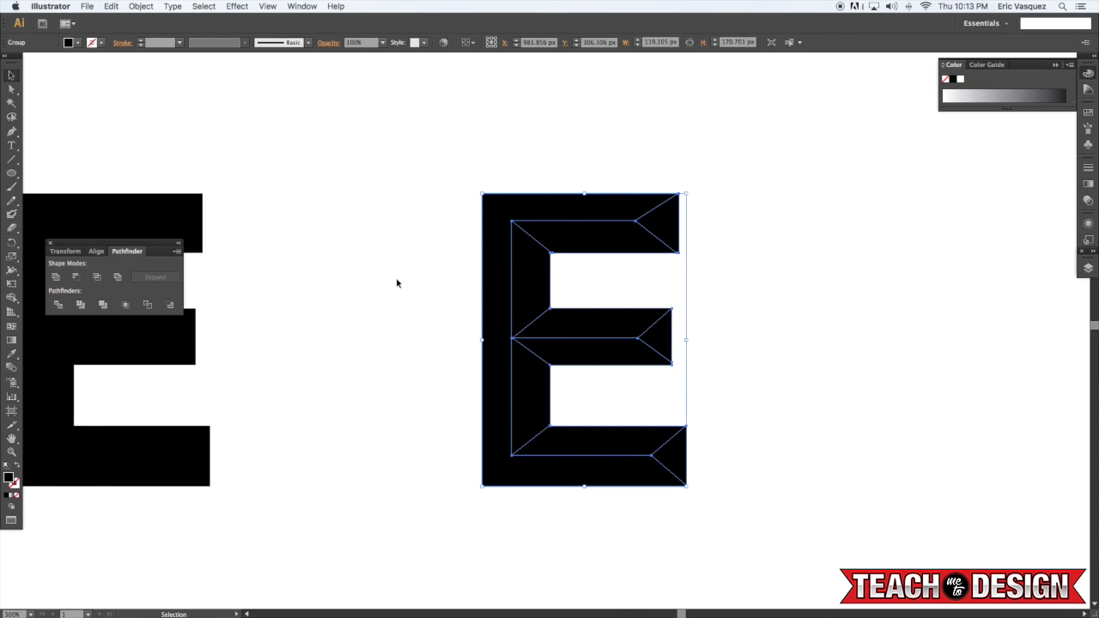
pyautogui.moveTo(677, 228); pyautogui.dragTo(630, 254)
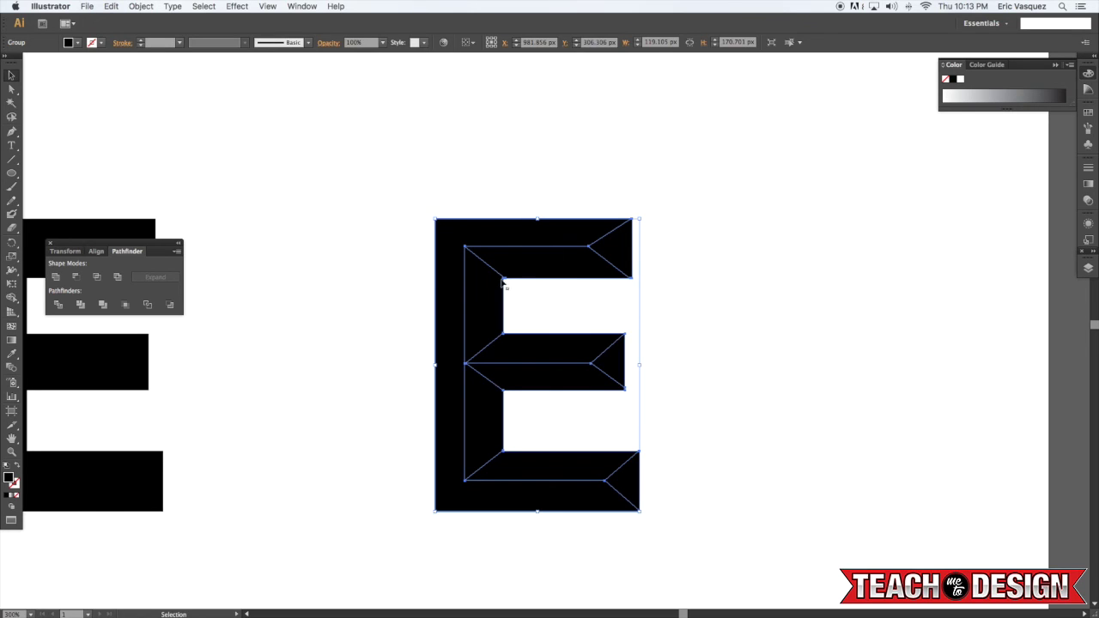
pyautogui.keyDown('super'); pyautogui.click(579, 307); pyautogui.keyUp('super')
# - Fill the upper facet of the E's middle arm with the white-to-black linear gradient
pyautogui.hscroll(-1, 578, 307)
pyautogui.press('a')
pyautogui.click(564, 344)
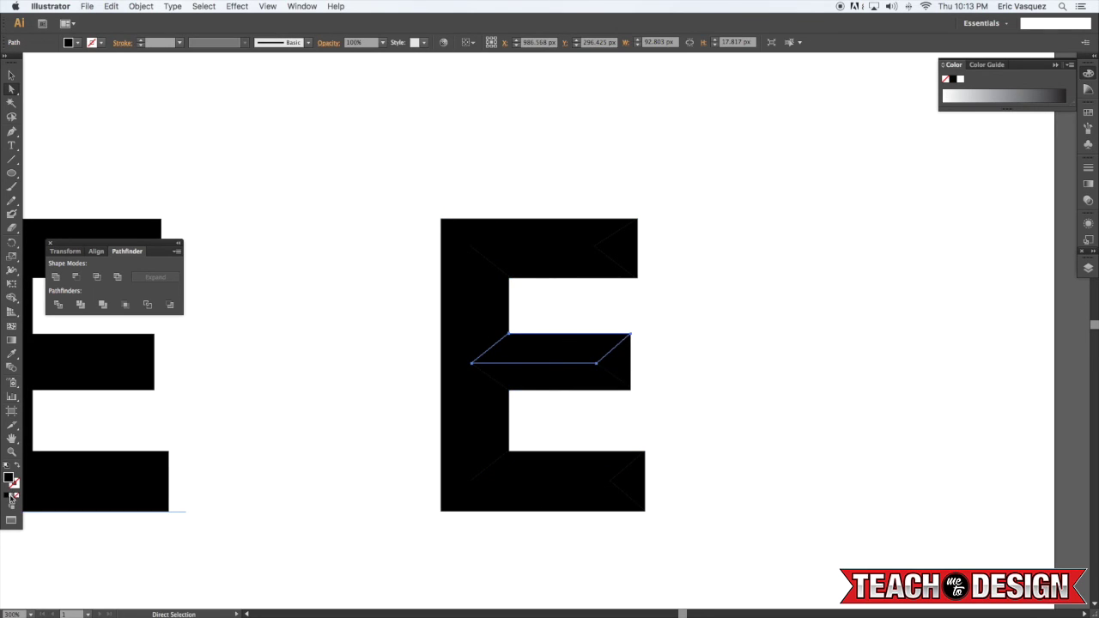
pyautogui.click(11, 496)
# - Copy the gradient to the middle arm's lower facet and angle it steeply downward across the facet
pyautogui.click(564, 380)
pyautogui.press('i')
pyautogui.click(567, 352)
pyautogui.press('g')
pyautogui.moveTo(519, 354)
pyautogui.mouseDown()
pyautogui.moveTo(596, 421)
pyautogui.moveTo(626, 426)
pyautogui.mouseUp()
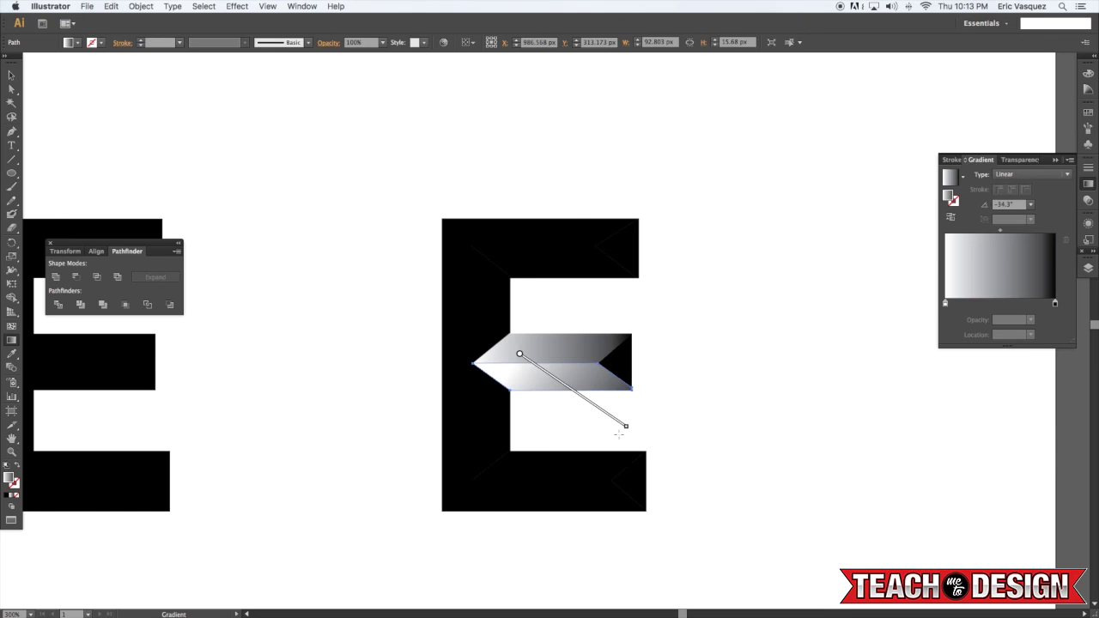
pyautogui.moveTo(500, 353); pyautogui.dragTo(533, 438)
pyautogui.hscroll(-1, 533, 439)
pyautogui.keyDown('super'); pyautogui.click(533, 441); pyautogui.keyUp('super')
# - Copy the upper facet's gradient onto the triangular end facet of the middle arm
pyautogui.keyDown('super'); pyautogui.click(621, 362); pyautogui.keyUp('super')
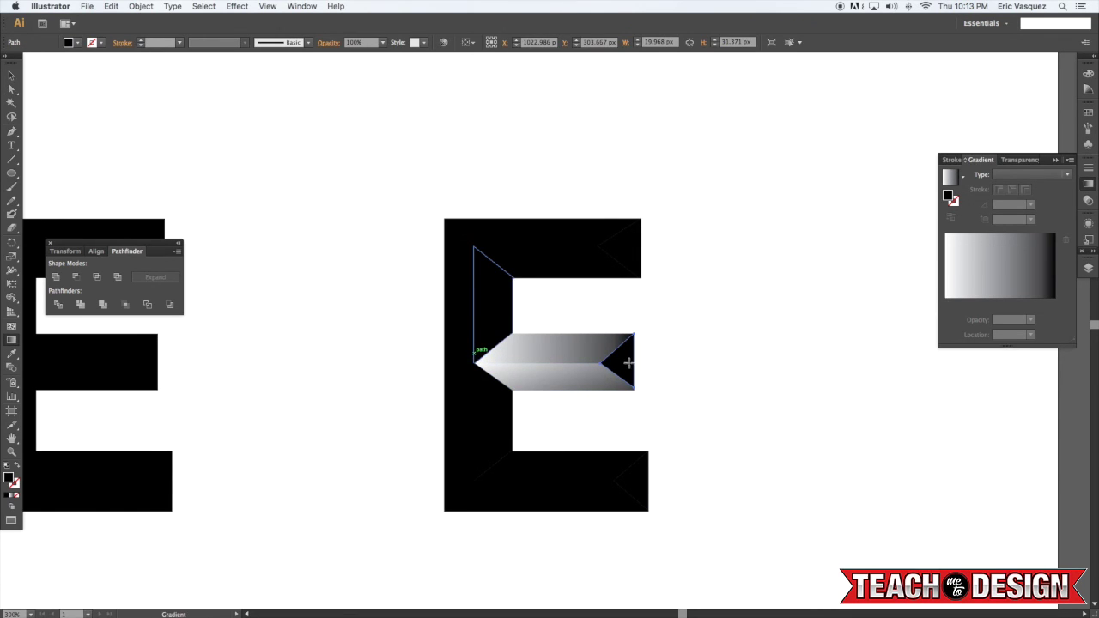
pyautogui.click(11, 353)
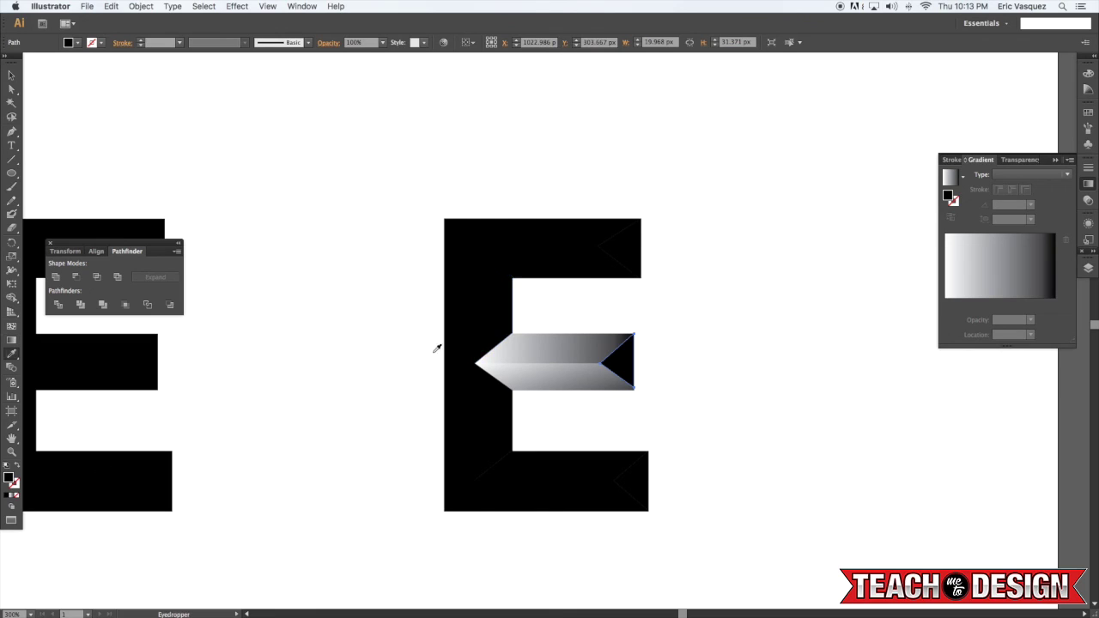
pyautogui.click(576, 347)
pyautogui.keyDown('super'); pyautogui.click(685, 353); pyautogui.keyUp('super')
# - Copy the gradient to the top arm's lower facet and run it diagonally downward at about -117.1°
pyautogui.press('a')
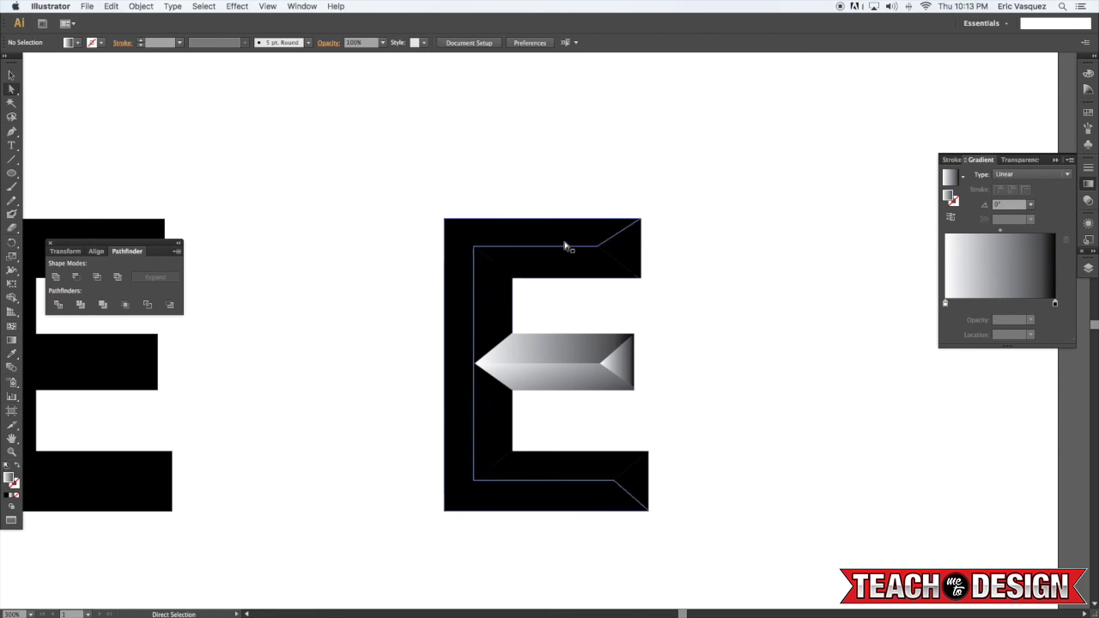
pyautogui.click(570, 271)
pyautogui.press('i')
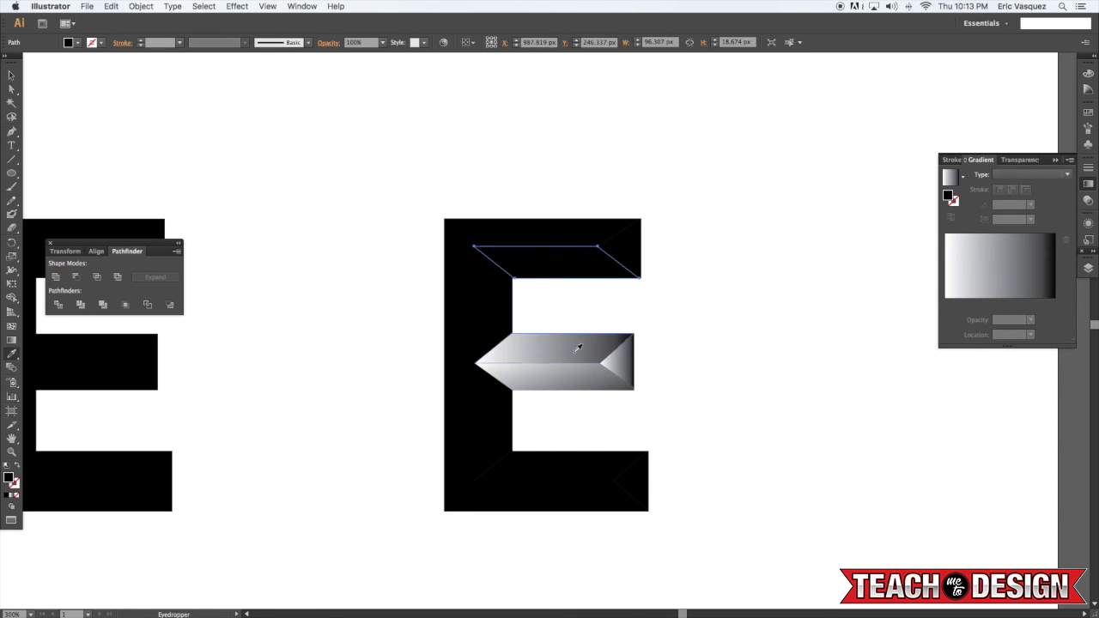
pyautogui.click(577, 348)
pyautogui.press('g')
pyautogui.moveTo(576, 224)
pyautogui.mouseDown()
pyautogui.moveTo(493, 341)
pyautogui.moveTo(508, 357)
pyautogui.mouseUp()
# - Rework the top arm facet's gradient into four stops, moving black closer to white with grays beyond, and adjust the midpoints
pyautogui.moveTo(1052, 306); pyautogui.dragTo(978, 306)
pyautogui.moveTo(989, 231); pyautogui.dragTo(951, 244)
pyautogui.moveTo(1004, 306); pyautogui.dragTo(1015, 306)
pyautogui.moveTo(1011, 230); pyautogui.dragTo(998, 234)
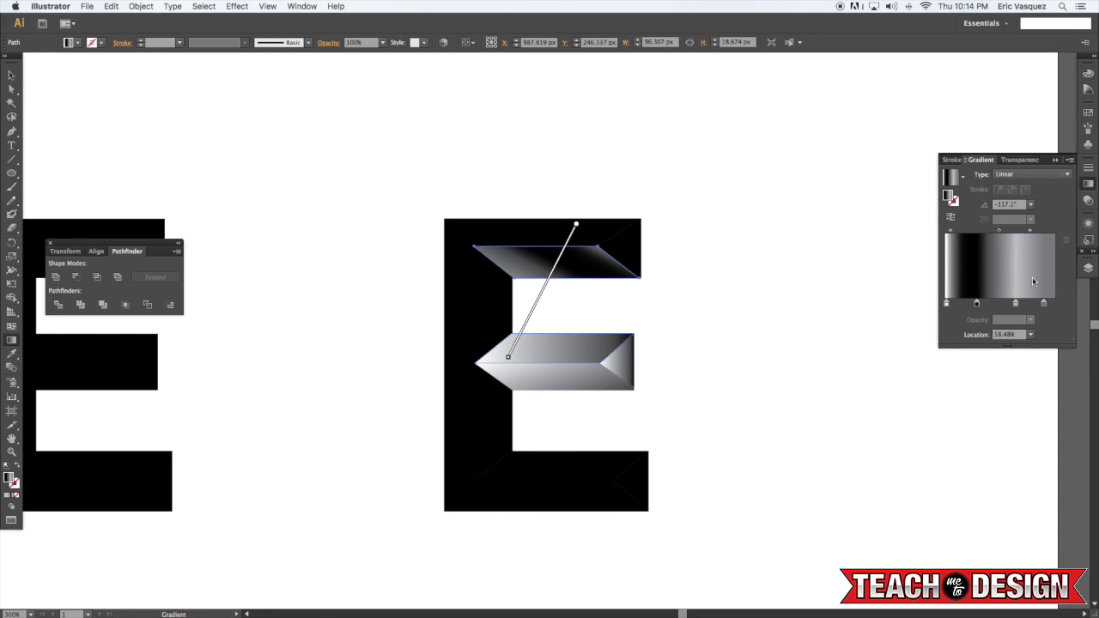
# - Lighten the gradient's black stop to 81% K
pyautogui.doubleClick(976, 304)
pyautogui.moveTo(1016, 347)
pyautogui.mouseDown()
pyautogui.moveTo(998, 347)
pyautogui.moveTo(1011, 348)
pyautogui.mouseUp()
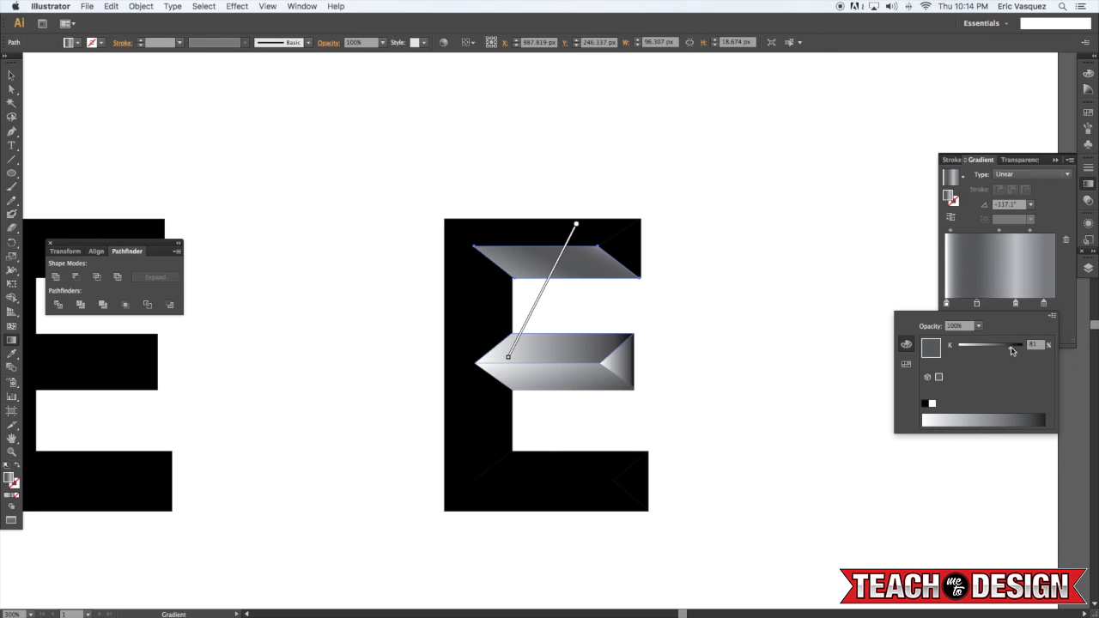
pyautogui.click(743, 223)
# - Copy the four-stop gradient to the top arm's triangular end facet and run it diagonally down toward the inner side
pyautogui.press('a')
pyautogui.click(619, 253)
pyautogui.press('i')
pyautogui.click(574, 255)
pyautogui.press('g')
pyautogui.moveTo(665, 246); pyautogui.dragTo(617, 322)
pyautogui.press('super+shift+a')
# - Copy the four-stop gradient from the top arm's lower facet to the E's large outer facet spanning the stem and the top and bottom edges
pyautogui.hscroll(5, 666, 225)
pyautogui.press('a')
pyautogui.click(478, 234)
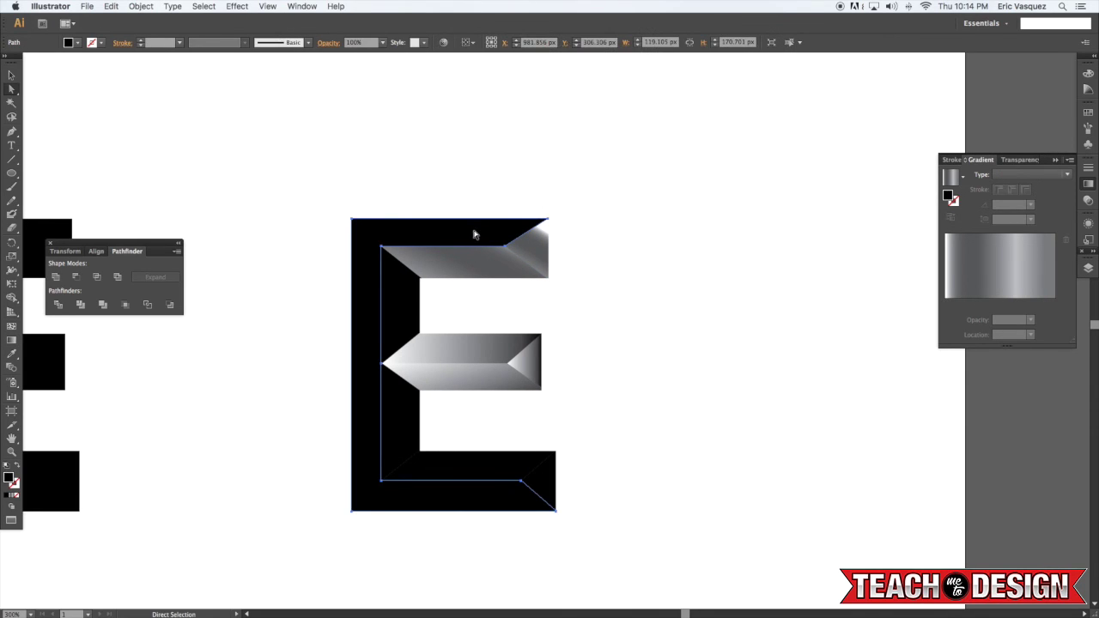
pyautogui.hscroll(-1, 473, 234)
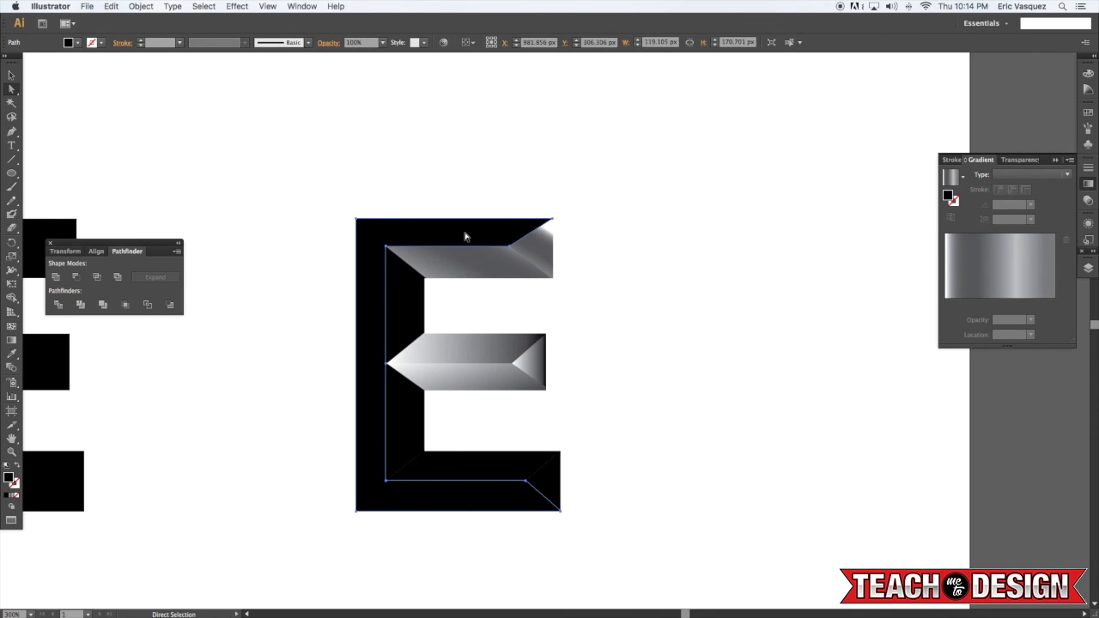
pyautogui.press('i')
pyautogui.click(500, 261)
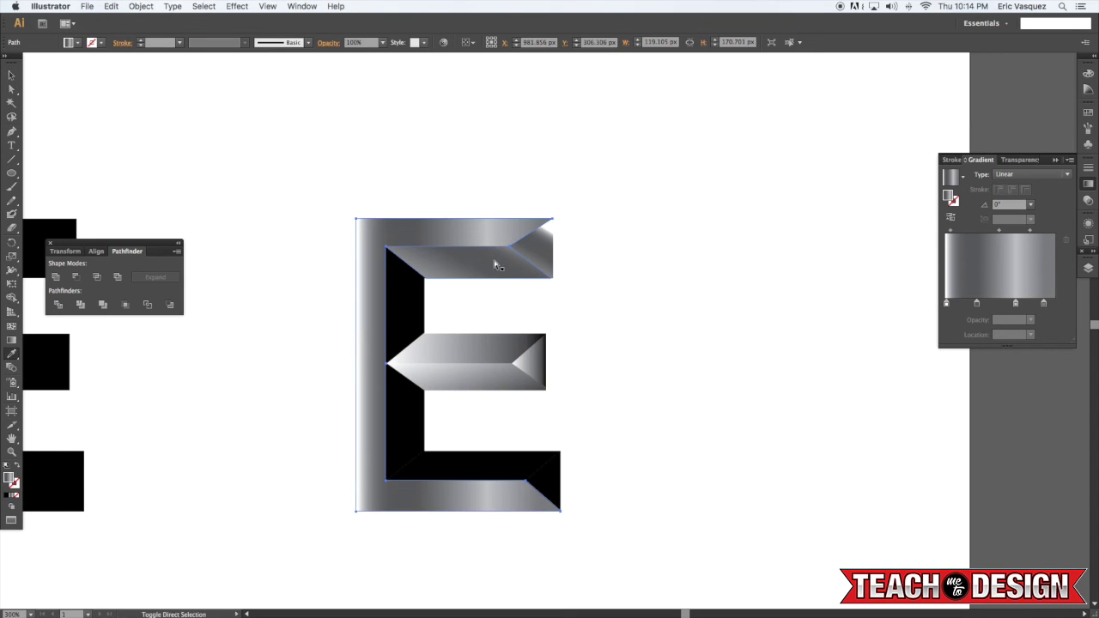
pyautogui.keyDown('super'); pyautogui.click(484, 321); pyautogui.keyUp('super')
# - Copy the white-to-black gradient from the middle arm's upper facet to the bottom arm's upper facet
pyautogui.press('a')
pyautogui.click(477, 464)
pyautogui.press('i')
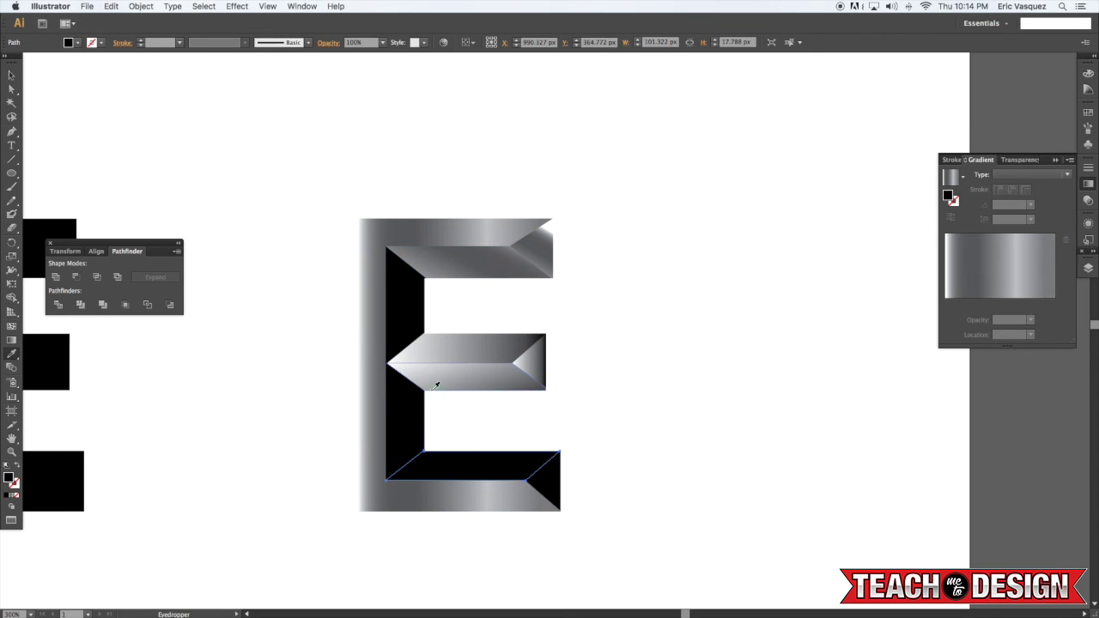
pyautogui.click(515, 351)
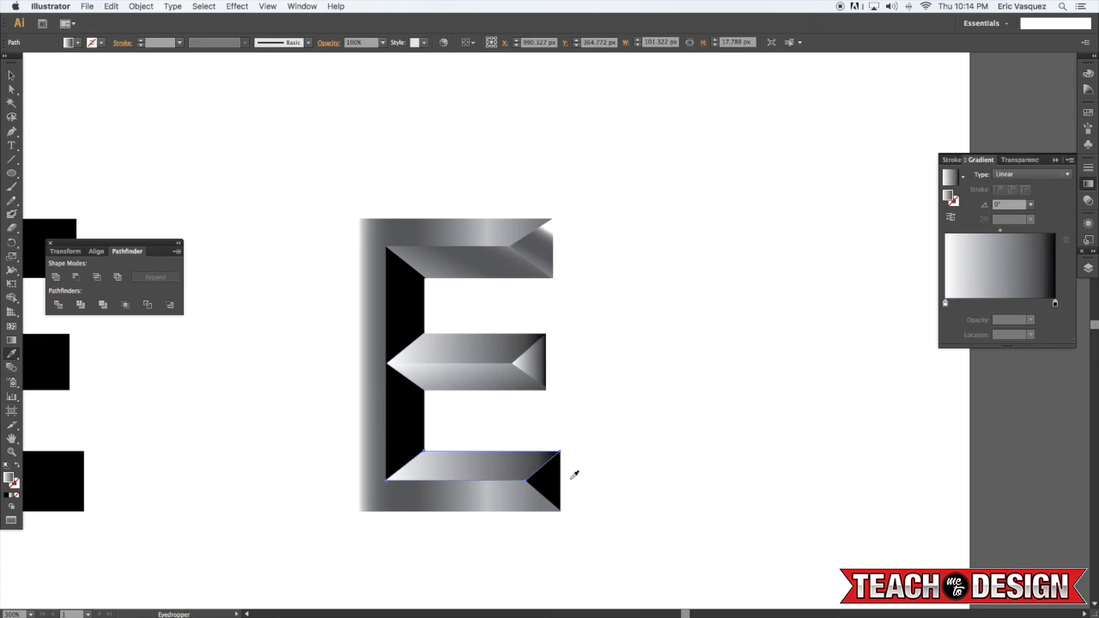
# - Copy the middle arm's white-to-black gradient to the bottom arm's triangular end facet and run it at about -95.4°
pyautogui.keyDown('super'); pyautogui.click(549, 485); pyautogui.keyUp('super')
pyautogui.click(540, 363)
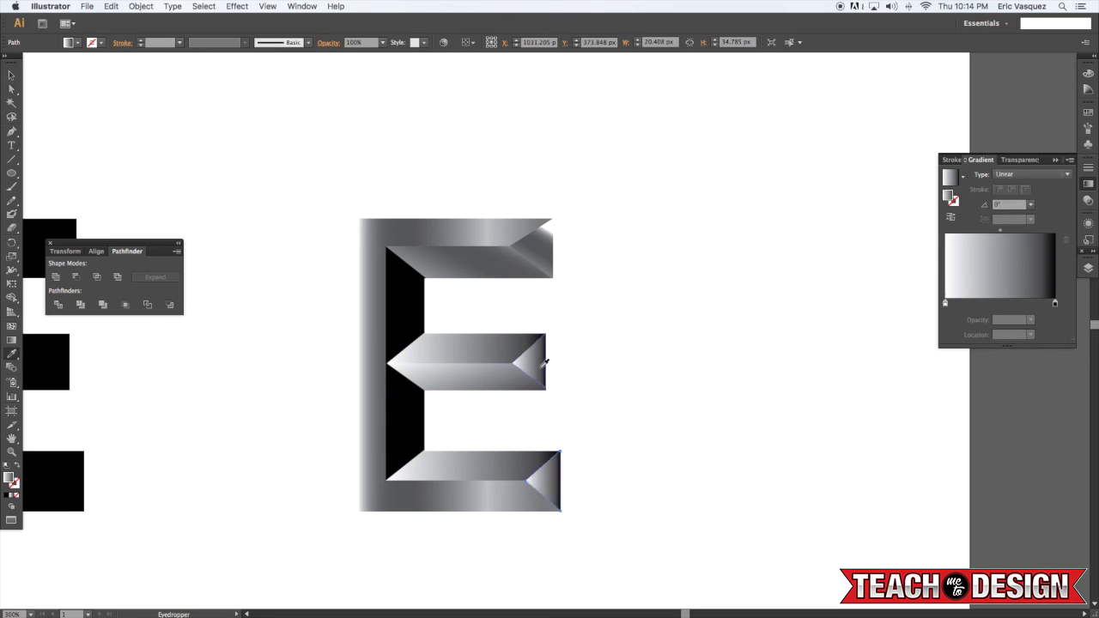
pyautogui.press('a')
pyautogui.press('g')
pyautogui.moveTo(566, 460); pyautogui.dragTo(558, 551)
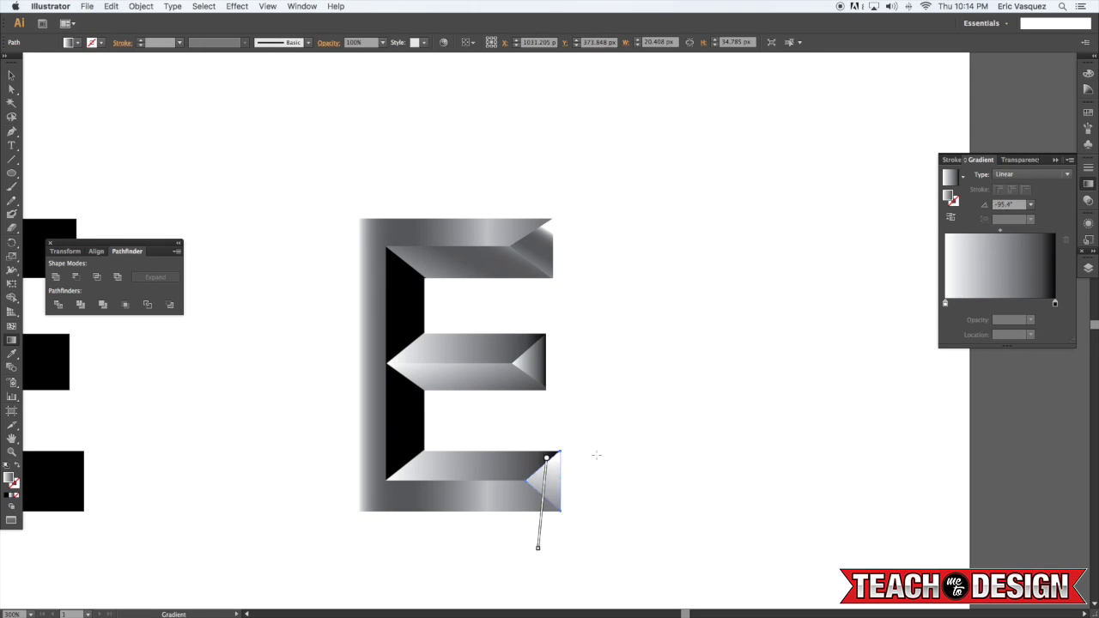
pyautogui.keyDown('super'); pyautogui.click(590, 463); pyautogui.keyUp('super')
# - Copy the middle arm's white-to-black gradient to the stem's lower inner facet and reverse it horizontally to -180°
pyautogui.press('a')
pyautogui.click(413, 444)
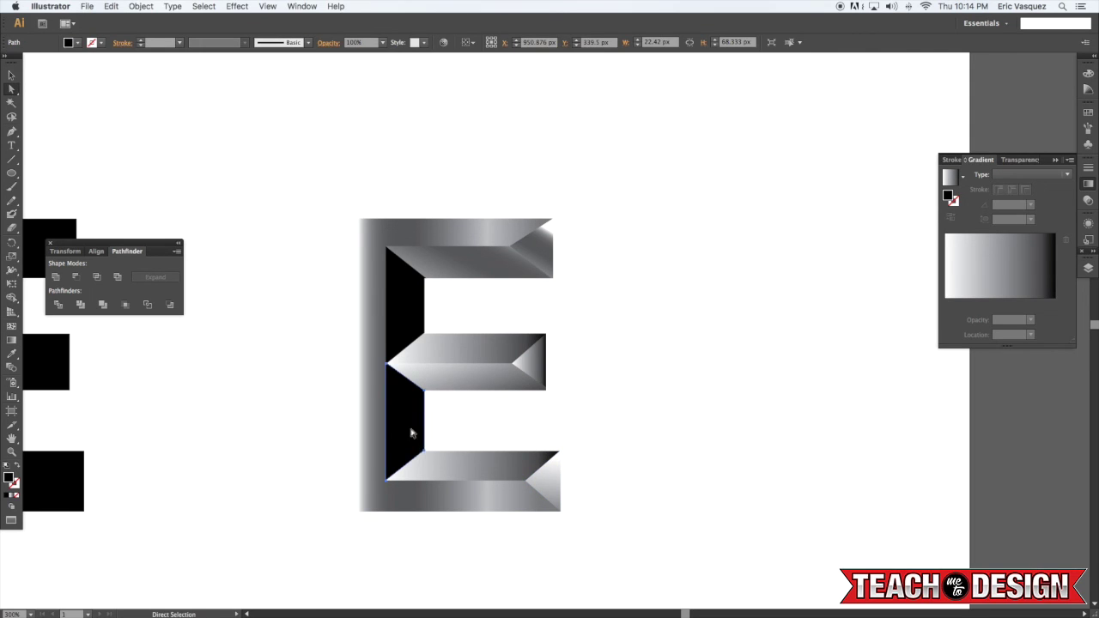
pyautogui.press('i')
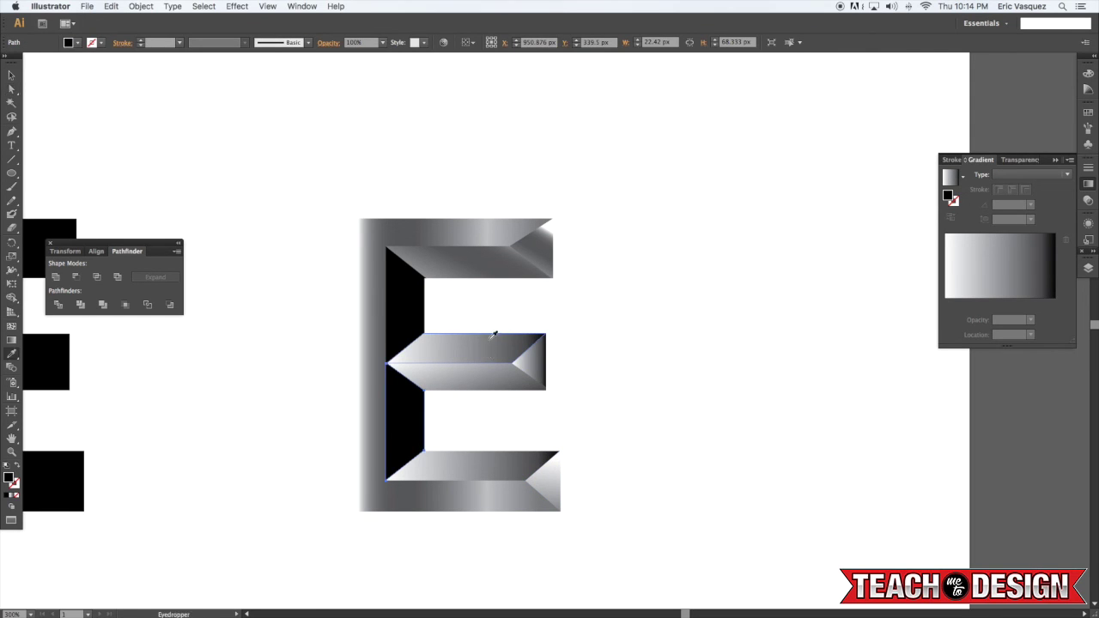
pyautogui.click(491, 345)
pyautogui.hscroll(2, 491, 348)
pyautogui.press('g')
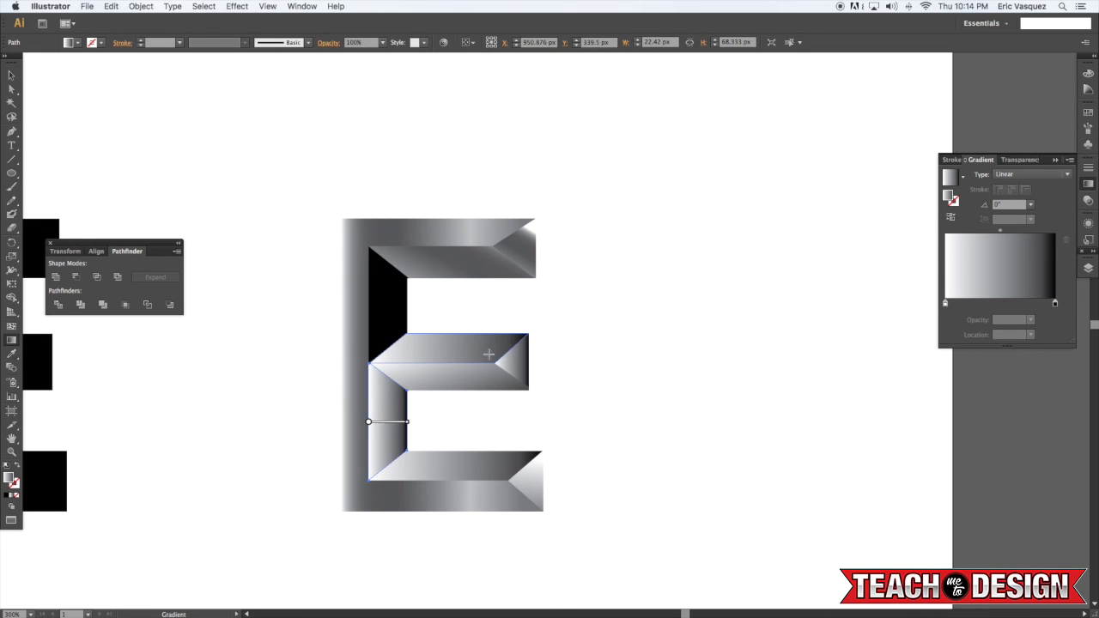
pyautogui.moveTo(421, 413); pyautogui.dragTo(361, 414)
pyautogui.keyDown('super'); pyautogui.click(417, 319); pyautogui.keyUp('super')
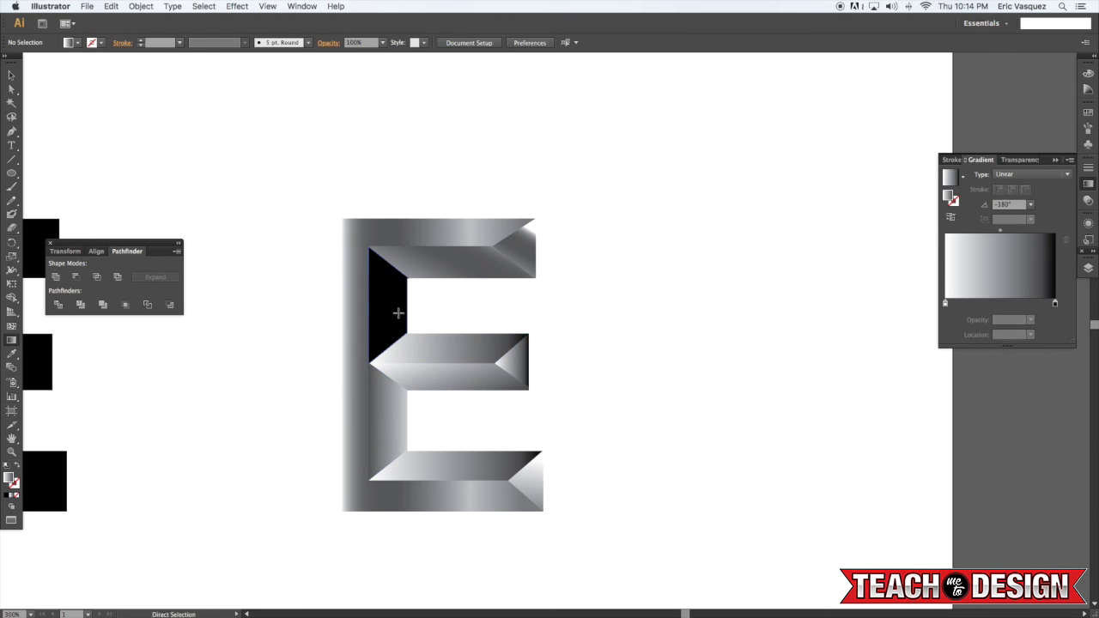
# - Copy the four-stop gradient from the top arm's lower facet to the stem's upper inner facet and run it at -180°
pyautogui.press('a')
pyautogui.click(393, 307)
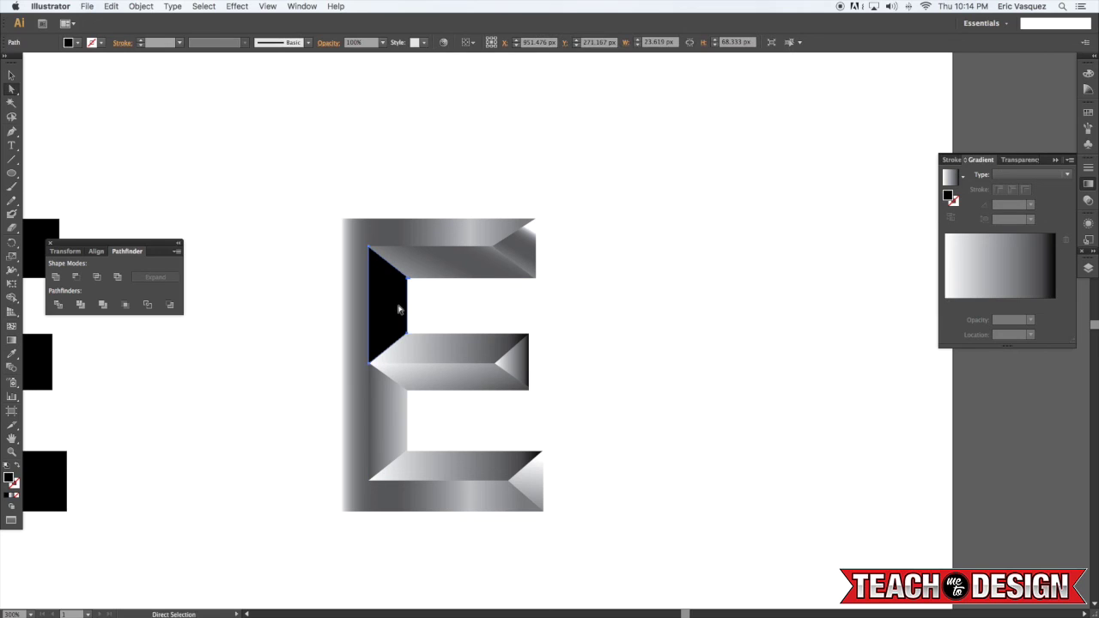
pyautogui.press('i')
pyautogui.click(437, 260)
pyautogui.press('g')
pyautogui.moveTo(418, 297); pyautogui.dragTo(354, 303)
pyautogui.keyDown('super'); pyautogui.click(393, 195); pyautogui.keyUp('super')
# - Replace the fill of the top arm's triangular end facet with the middle arm's white-to-black gradient
pyautogui.press('v')
pyautogui.press('a')
pyautogui.click(516, 243)
pyautogui.hscroll(1, 530, 275)
pyautogui.press('i')
pyautogui.click(525, 363)
pyautogui.keyDown('super'); pyautogui.click(560, 297); pyautogui.keyUp('super')
# - Copy the outer facet's four-stop gradient to the middle arm's triangular end facet and run it diagonally at about -159°
pyautogui.moveTo(593, 352); pyautogui.dragTo(616, 315)
pyautogui.press('a')
pyautogui.click(537, 326)
pyautogui.press('i')
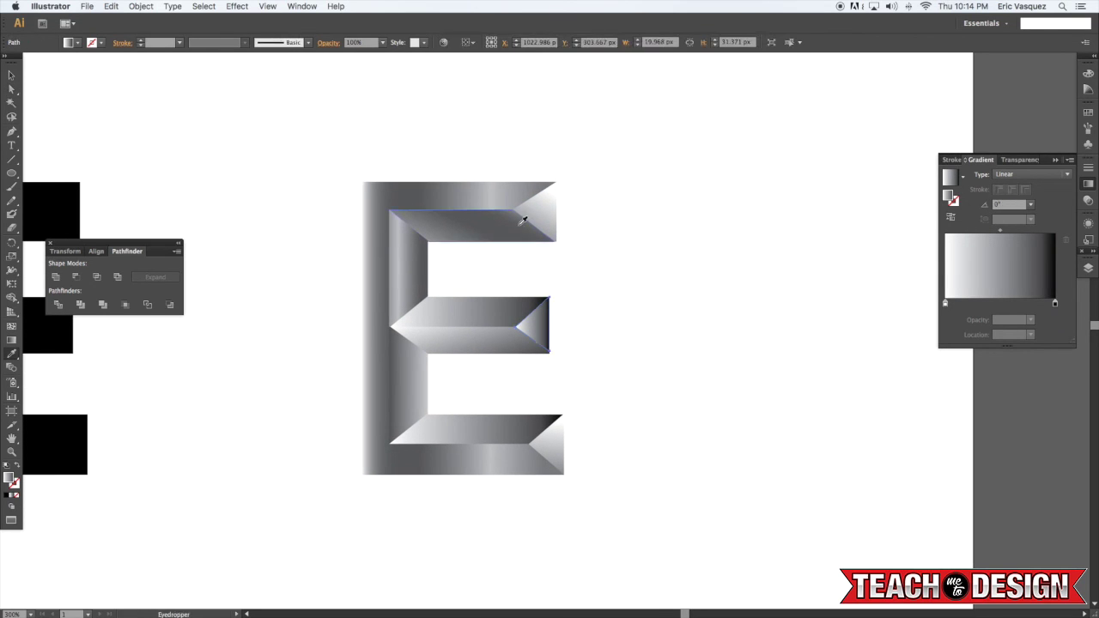
pyautogui.click(515, 186)
pyautogui.press('g')
pyautogui.moveTo(556, 313); pyautogui.dragTo(421, 365)
pyautogui.press('super+shift+a')
pyautogui.press('v')
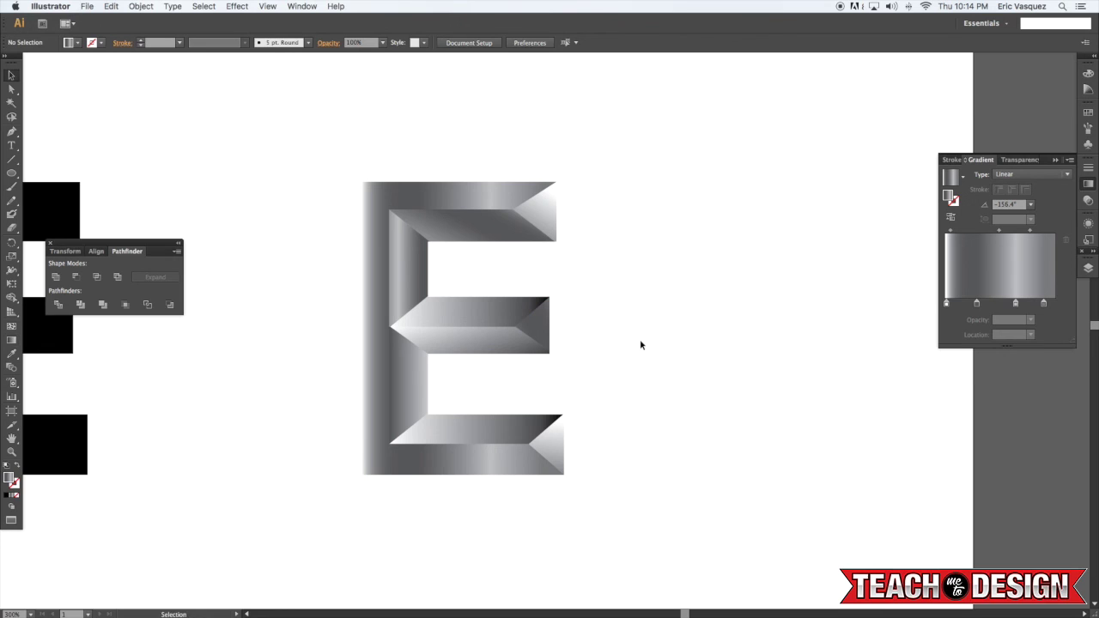
# - Examine the shaded E beside the original black E and check the gradient direction on the stem's upper inner facet
pyautogui.press('super+minus')
pyautogui.press('super+minus')
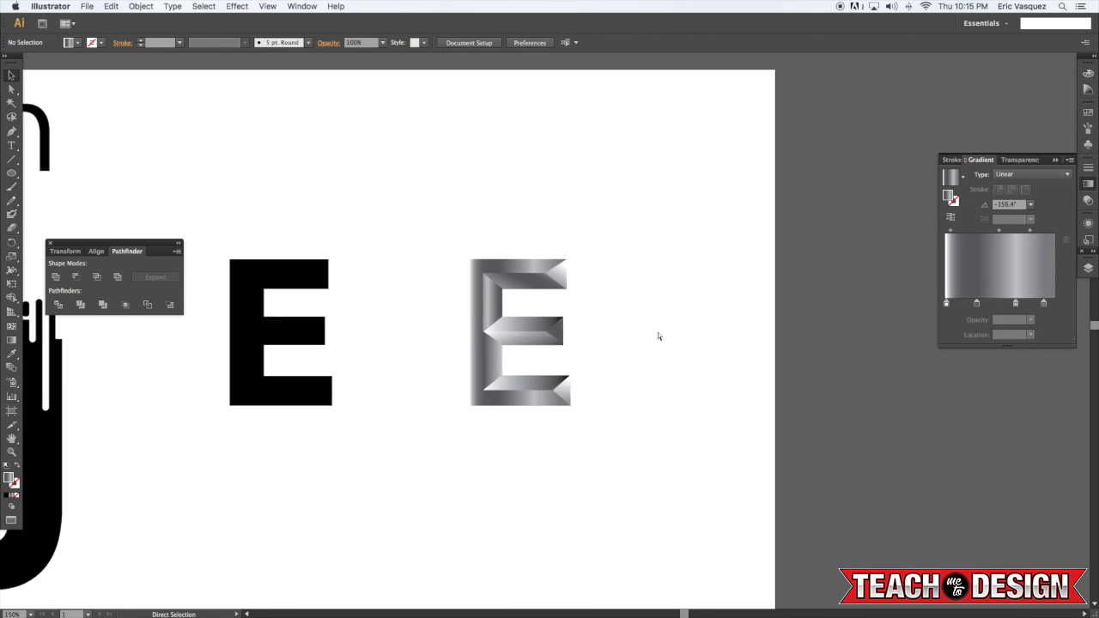
pyautogui.press('super+minus')
pyautogui.press('space')
pyautogui.moveTo(507, 431); pyautogui.dragTo(701, 392)
pyautogui.moveTo(778, 218); pyautogui.dragTo(664, 374)
pyautogui.press('a')
pyautogui.click(806, 288)
pyautogui.click(719, 269)
pyautogui.press('super+plus')
pyautogui.press('super+plus')
pyautogui.press('space')
pyautogui.moveTo(704, 265); pyautogui.dragTo(488, 363)
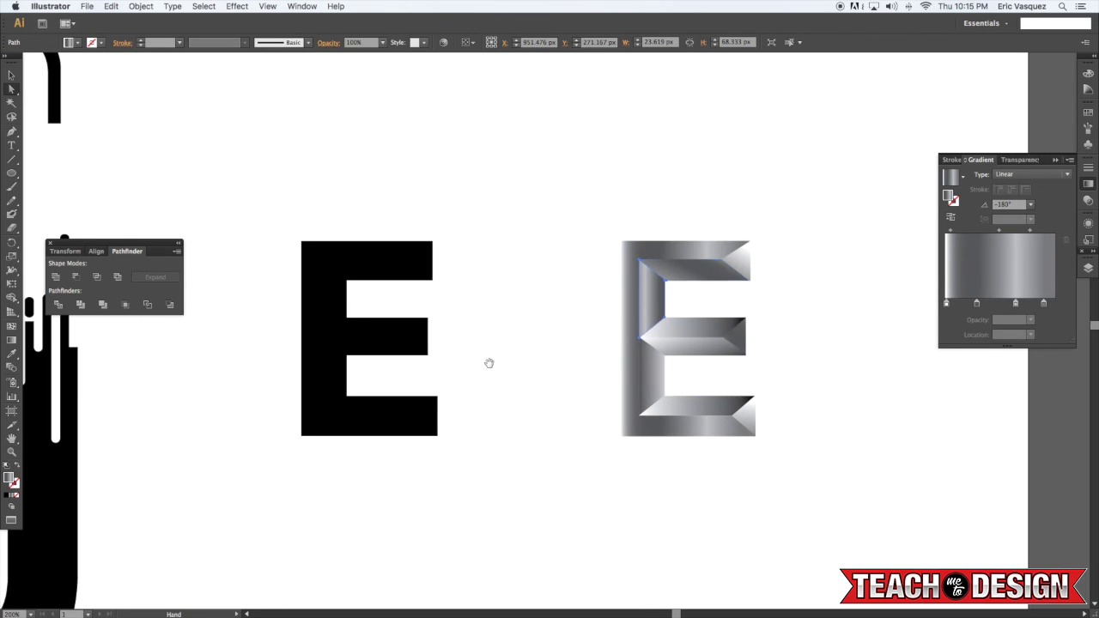
pyautogui.press('g')
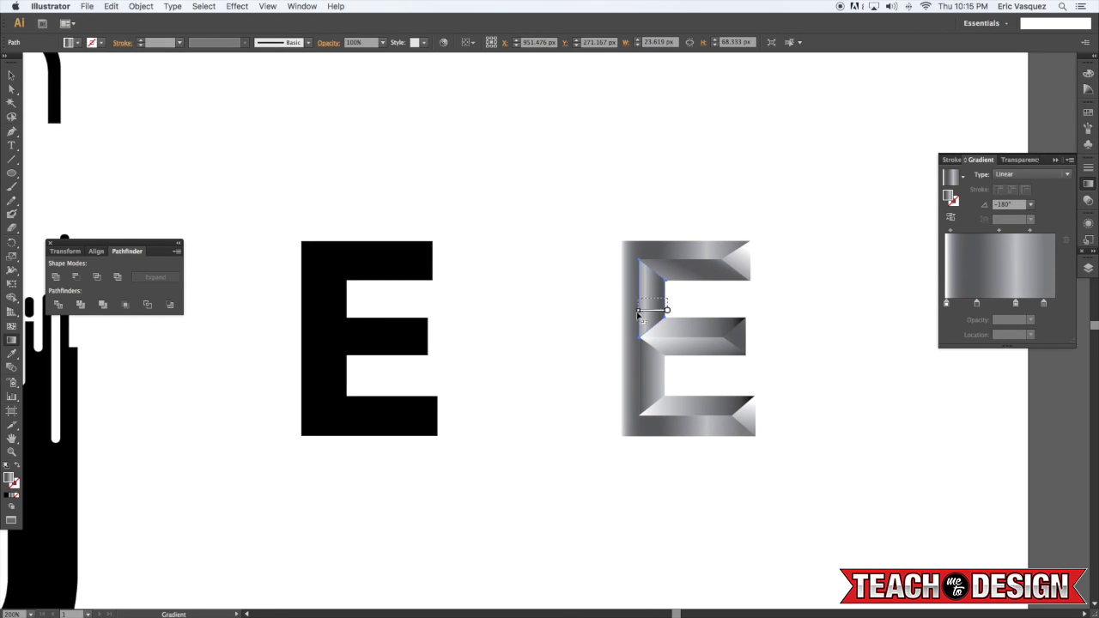
pyautogui.press('v')
pyautogui.click(675, 216)
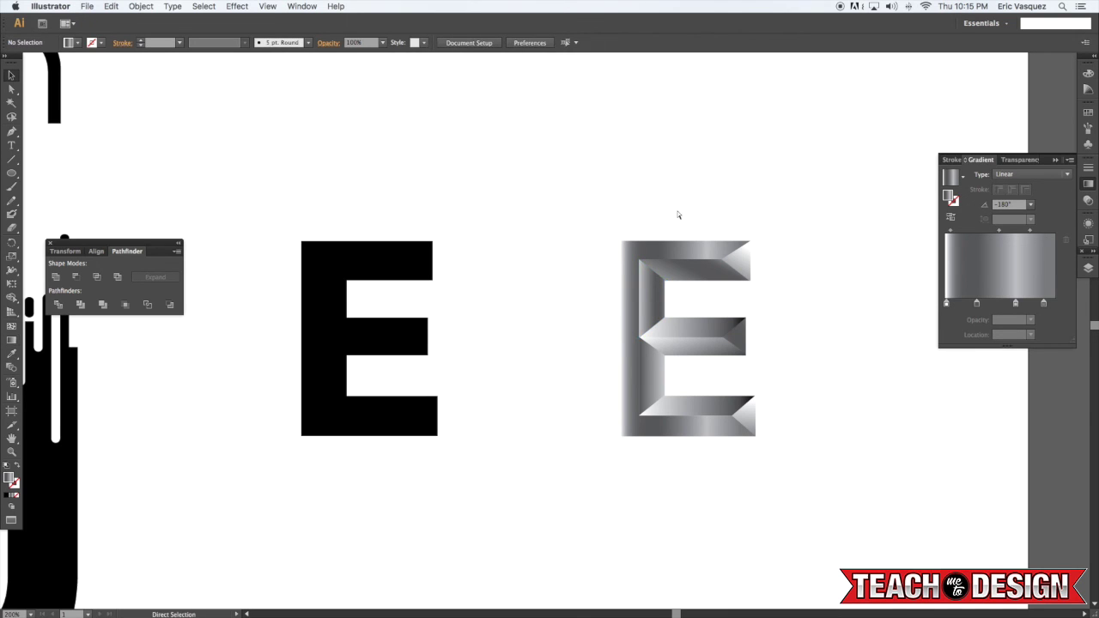
# - Select all facets of the beveled E and move it closer to the black E
pyautogui.press('super+1')
pyautogui.moveTo(526, 312); pyautogui.dragTo(665, 249)
pyautogui.moveTo(800, 202); pyautogui.dragTo(689, 357)
pyautogui.moveTo(752, 314); pyautogui.dragTo(685, 318)
pyautogui.click(733, 333)
# - Enlarge the black E and the beveled E together proportionally
pyautogui.moveTo(734, 346); pyautogui.dragTo(535, 175)
pyautogui.moveTo(720, 387); pyautogui.dragTo(873, 526)
pyautogui.click(759, 440)
pyautogui.moveTo(655, 324); pyautogui.dragTo(704, 318)
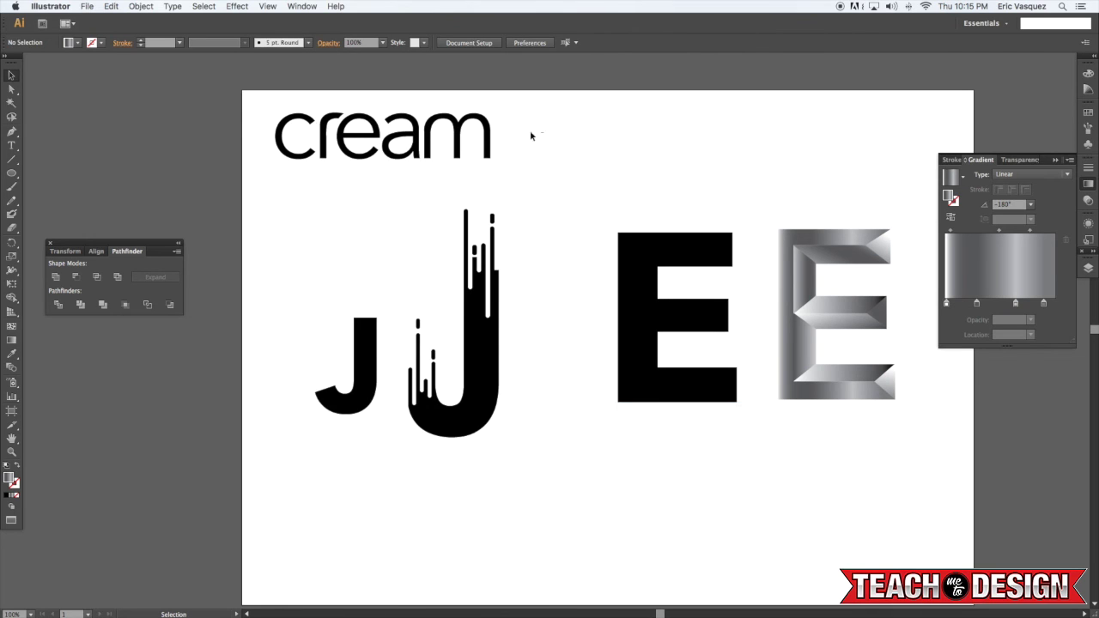
# - Enlarge the "cream" wordmark and move it below the two E letters
pyautogui.click(486, 144)
pyautogui.moveTo(490, 159); pyautogui.dragTo(574, 180)
pyautogui.click(626, 181)
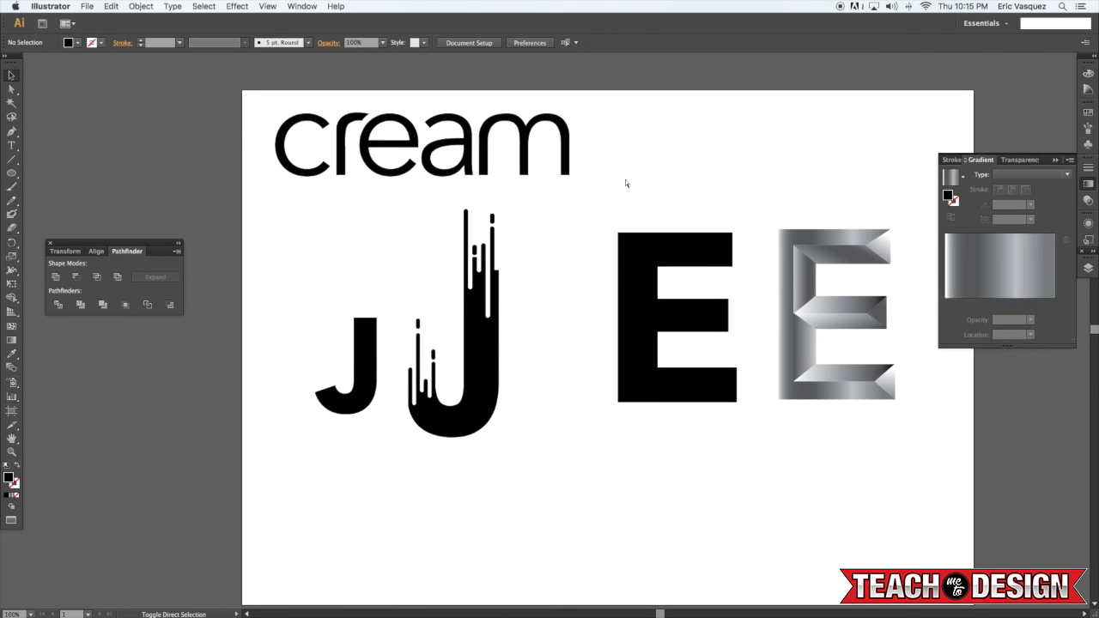
pyautogui.moveTo(672, 268); pyautogui.dragTo(598, 279)
pyautogui.moveTo(489, 165); pyautogui.dragTo(810, 439)
pyautogui.click(745, 443)
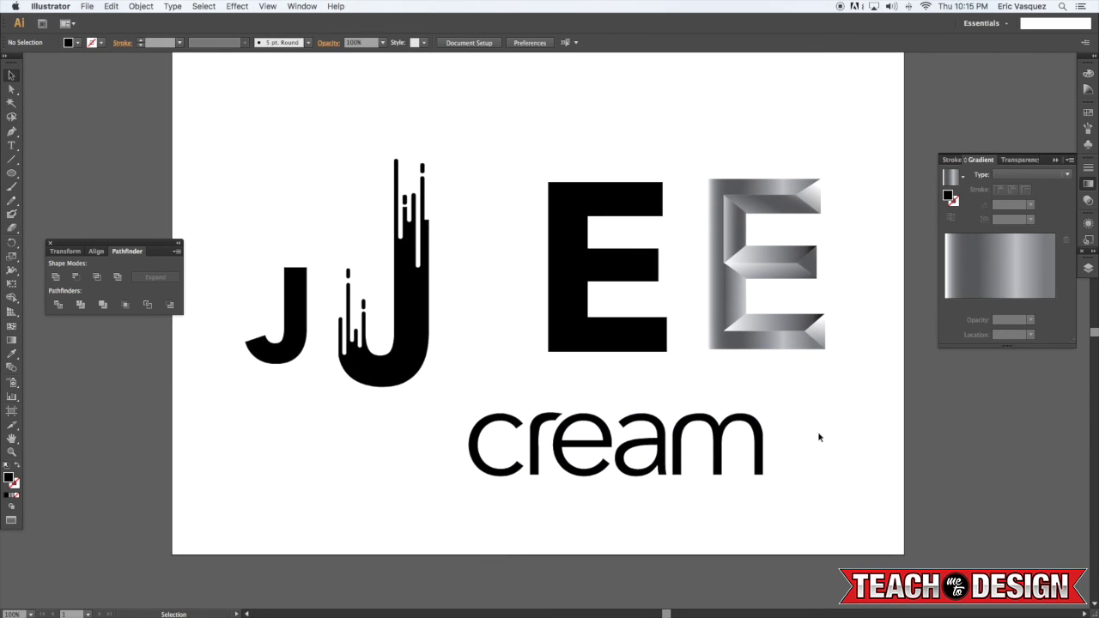